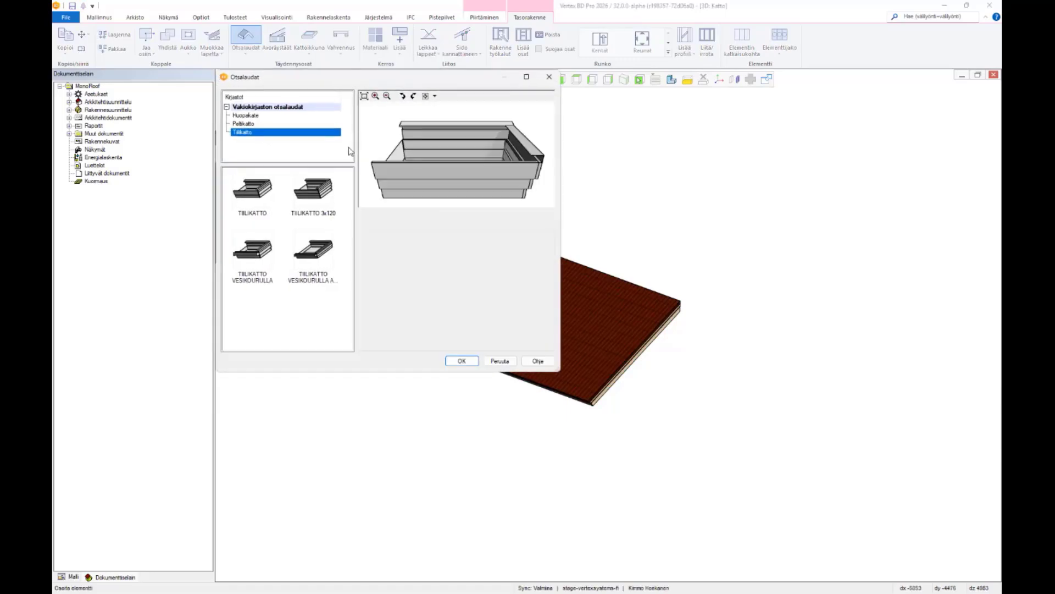
Add the TIILIKATTO 3x120 eaves boards to the detached single-slope tile roof and inspect its corner
click(327, 191)
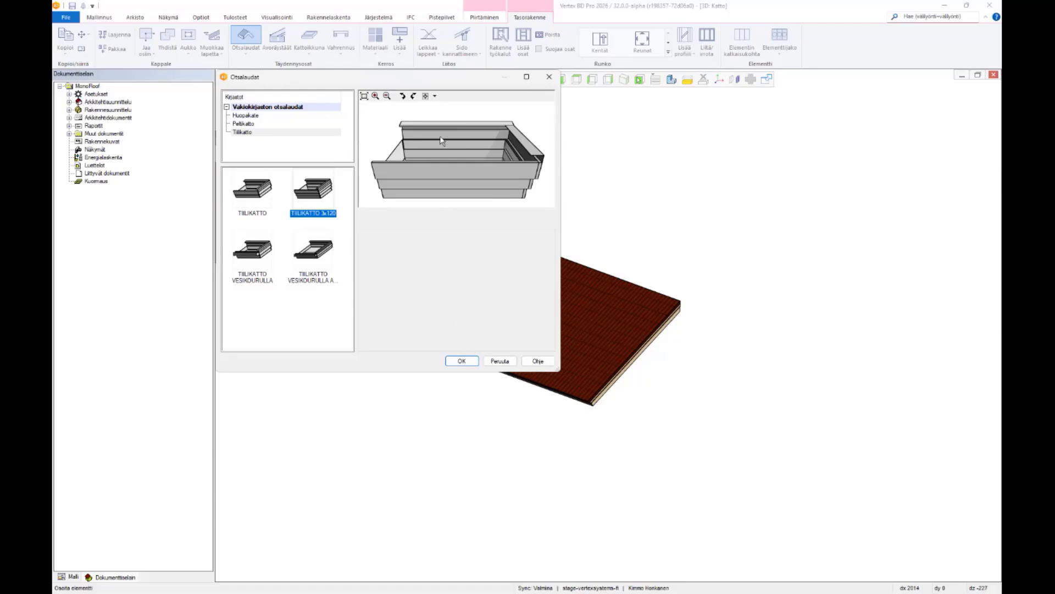
click(462, 360)
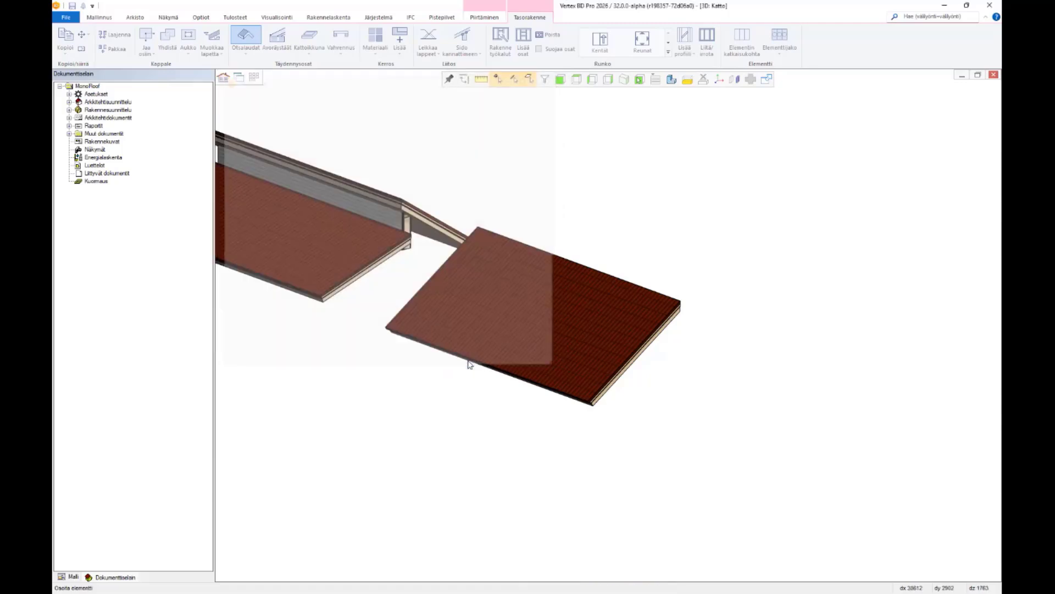
click(653, 262)
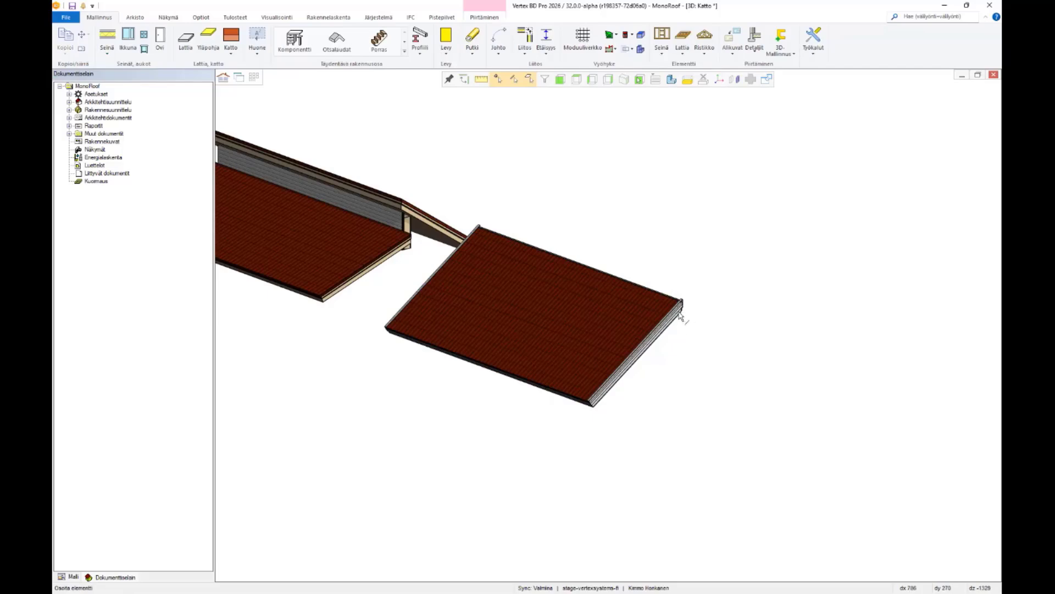
scroll(681, 312, up, 5)
middle_drag(609, 321, 513, 306)
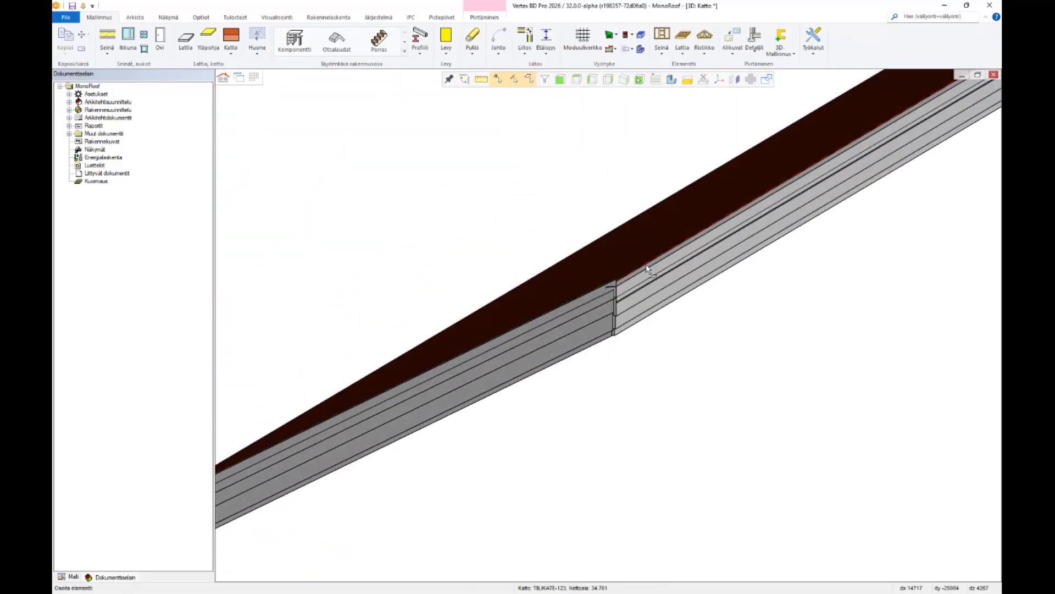
middle_drag(631, 301, 589, 342)
scroll(589, 345, down, 3)
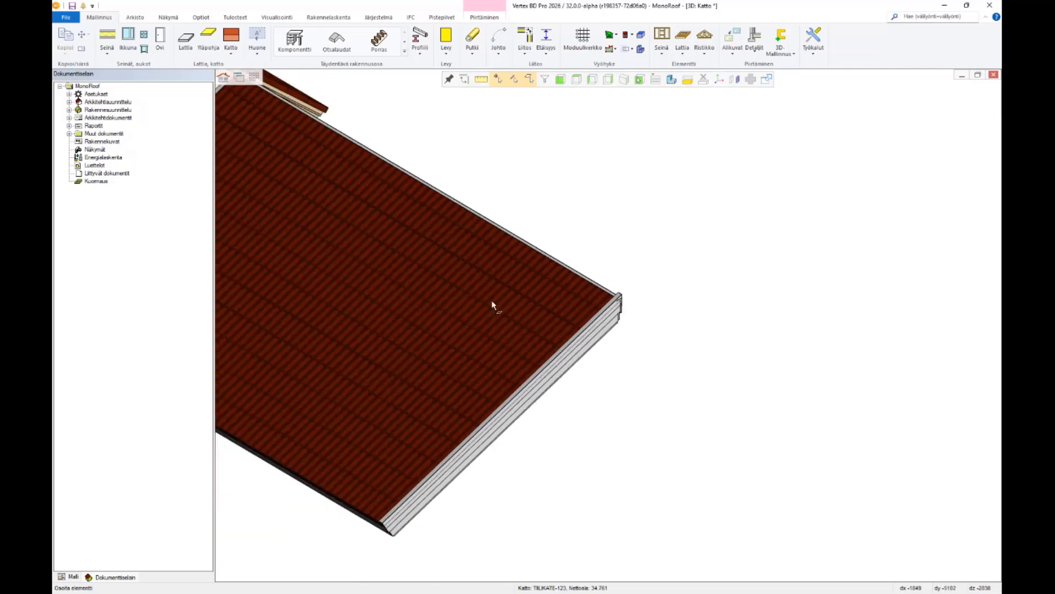
scroll(549, 325, down, 3)
Reduce the slope of the single-slope roof fitted with eaves boards and inspect the updated corner boards
click(511, 337)
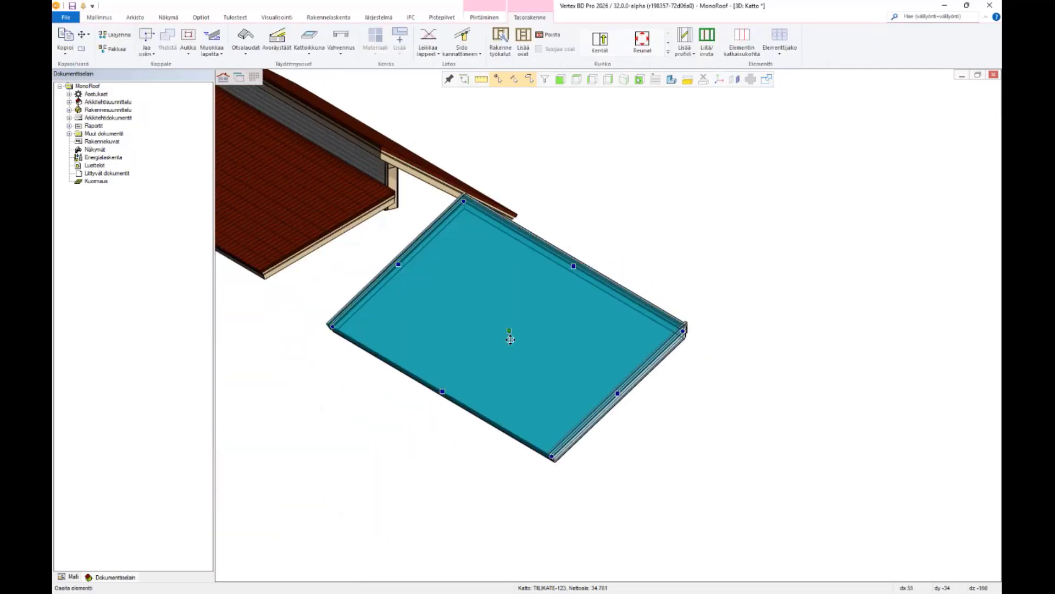
click(219, 57)
click(244, 78)
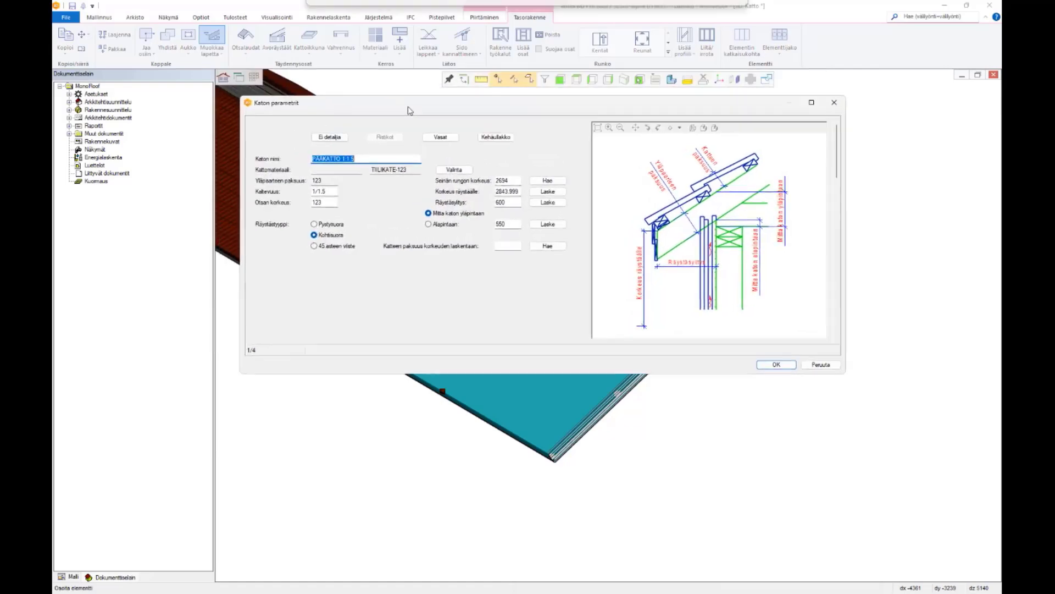
click(336, 193)
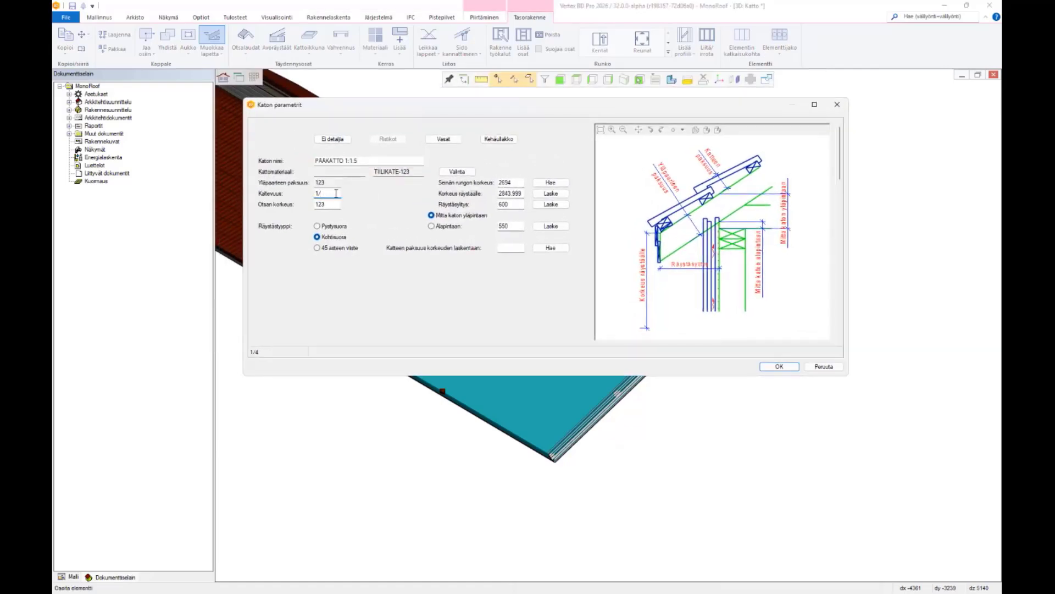
click(779, 366)
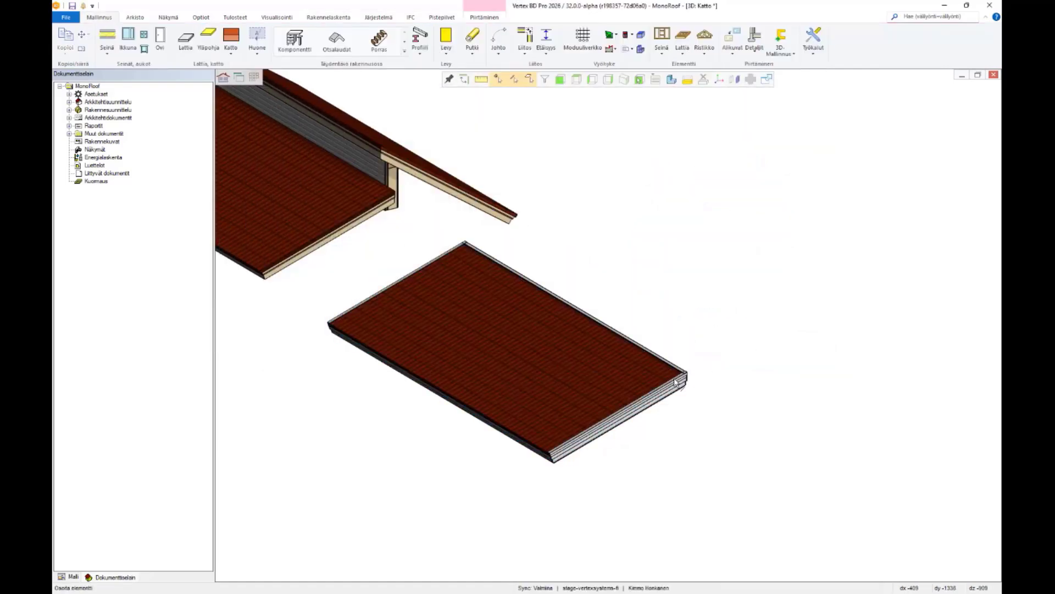
scroll(620, 325, up, 5)
scroll(619, 324, up, 2)
middle_drag(646, 304, 631, 330)
scroll(675, 317, down, 2)
middle_drag(565, 331, 609, 329)
scroll(609, 329, down, 2)
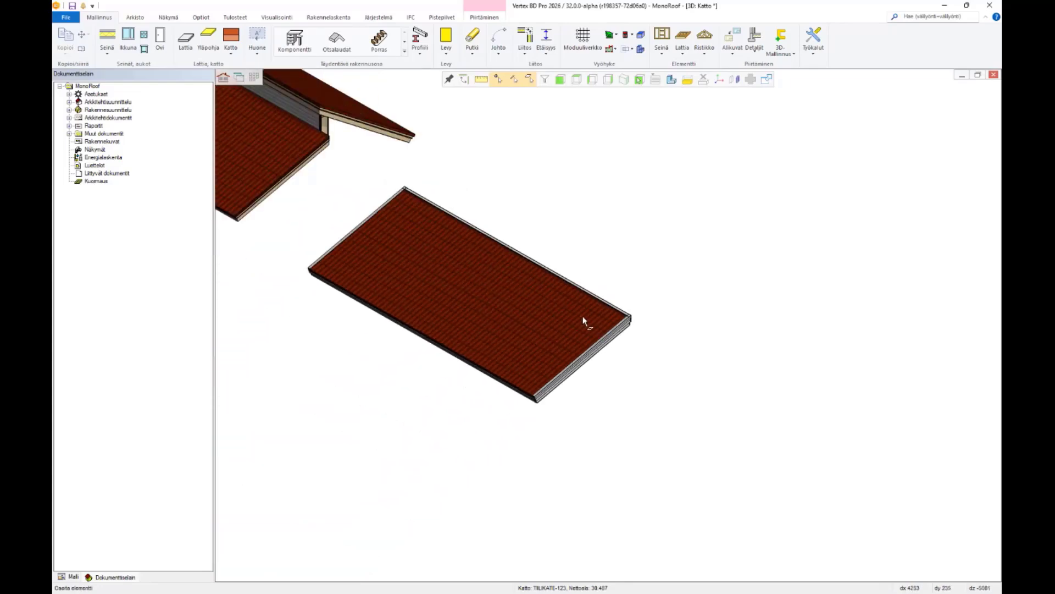
Add the TIILIKATTO 3x120 eaves boards to the lower roof slope in front of the raised wall
scroll(609, 328, down, 2)
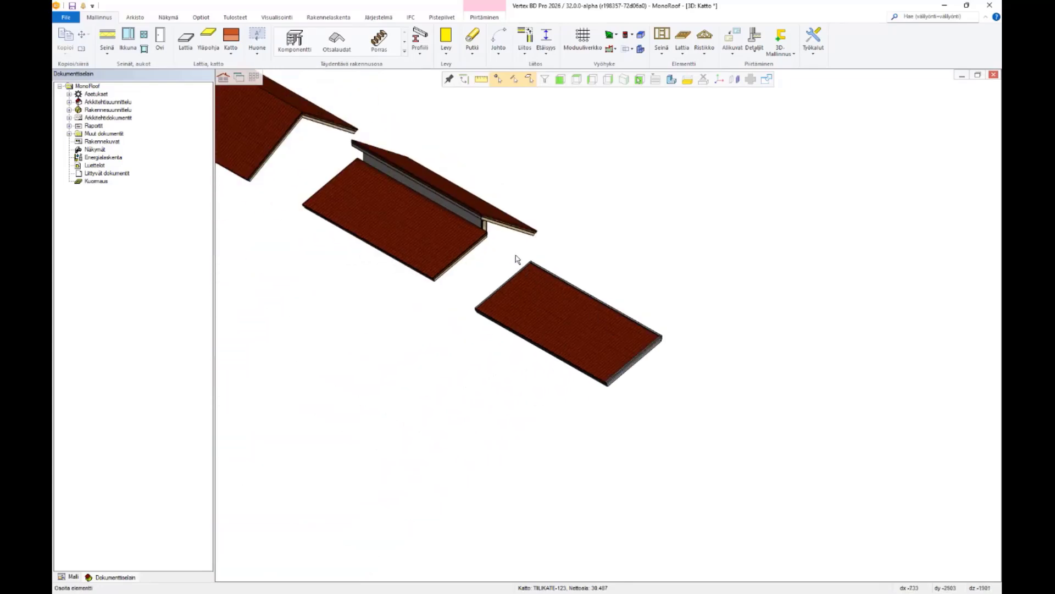
scroll(612, 328, up, 5)
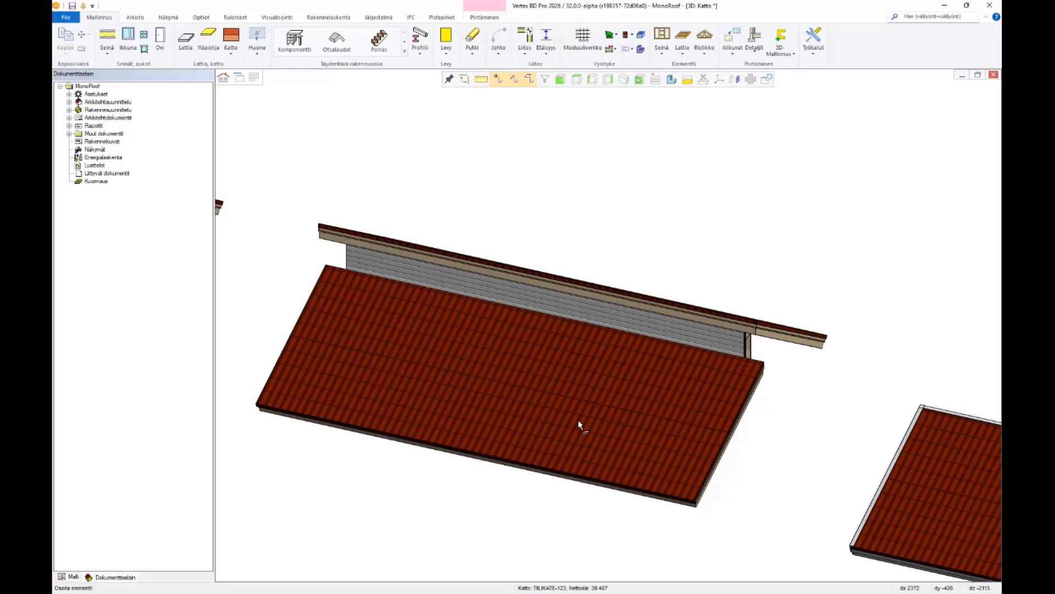
click(553, 388)
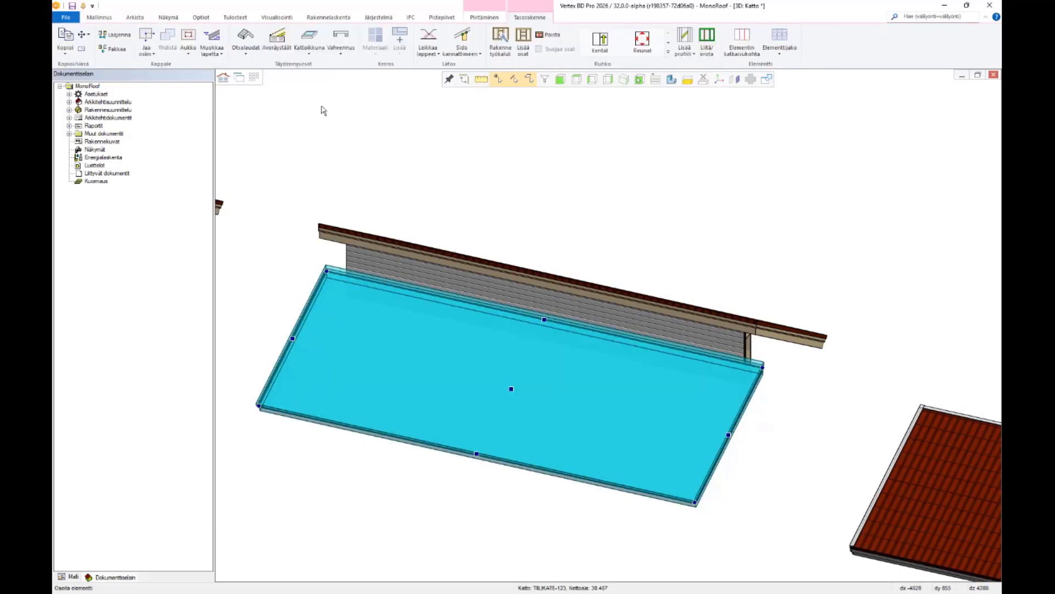
click(246, 38)
click(329, 137)
click(318, 192)
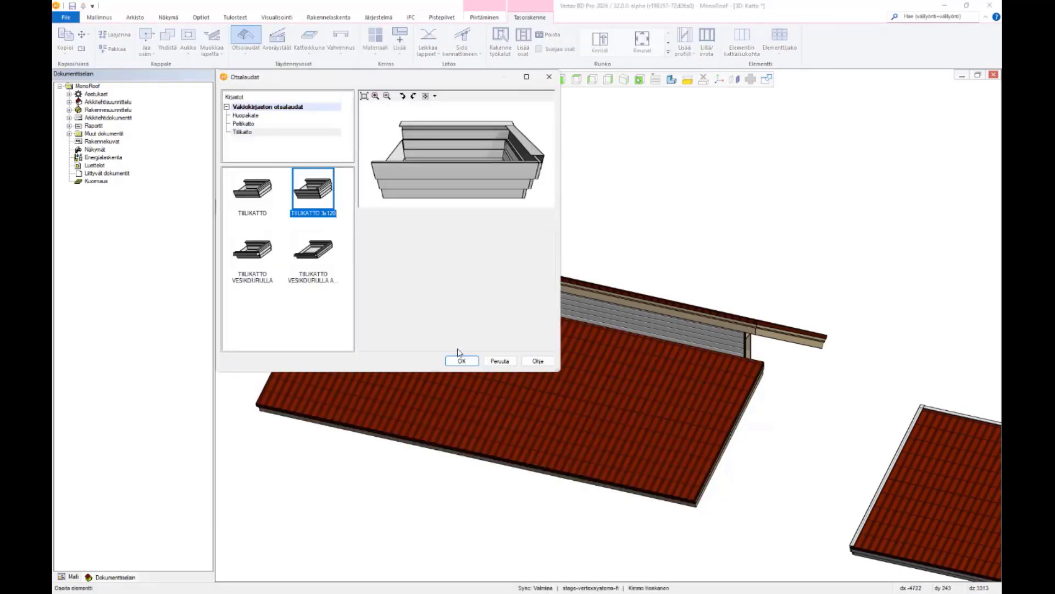
click(461, 360)
scroll(617, 331, up, 5)
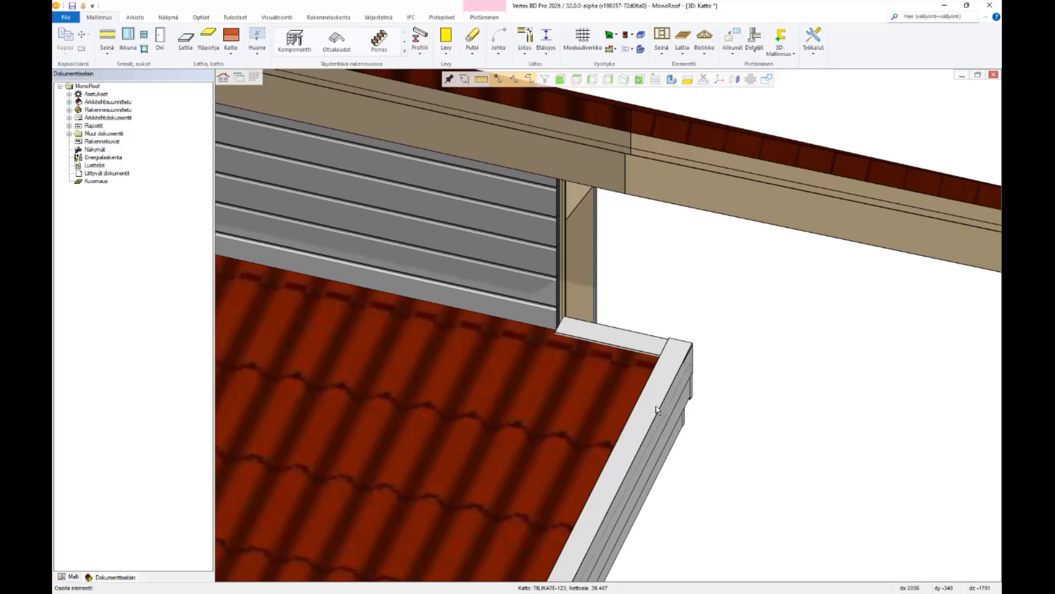
scroll(608, 329, down, 3)
scroll(608, 326, down, 5)
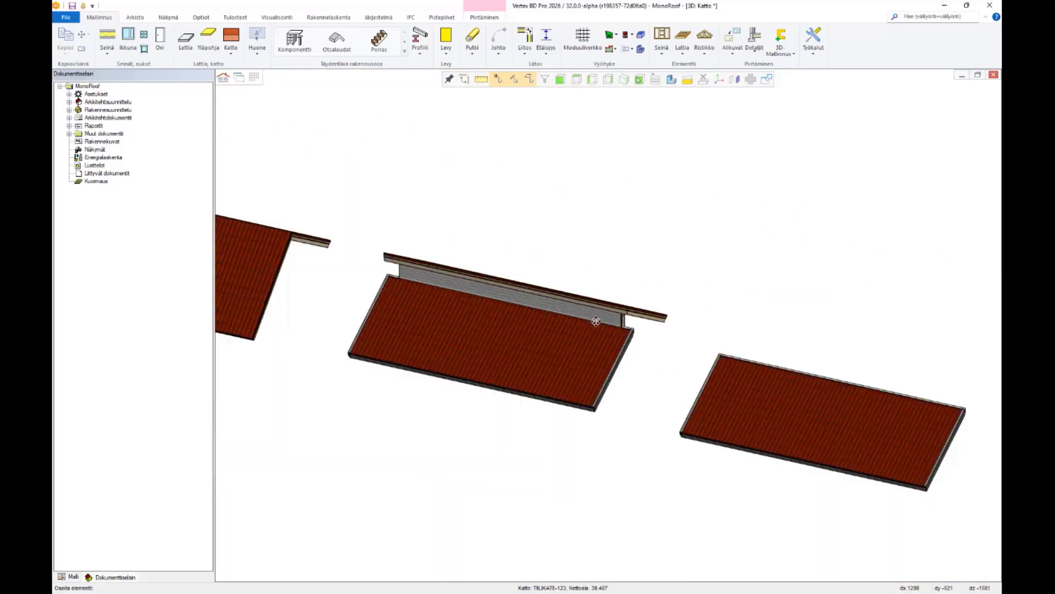
Add the TIILIKATTO 3x120 eaves boards to both slopes of the gable roof with the stepped corner
scroll(615, 334, down, 1)
scroll(615, 334, up, 6)
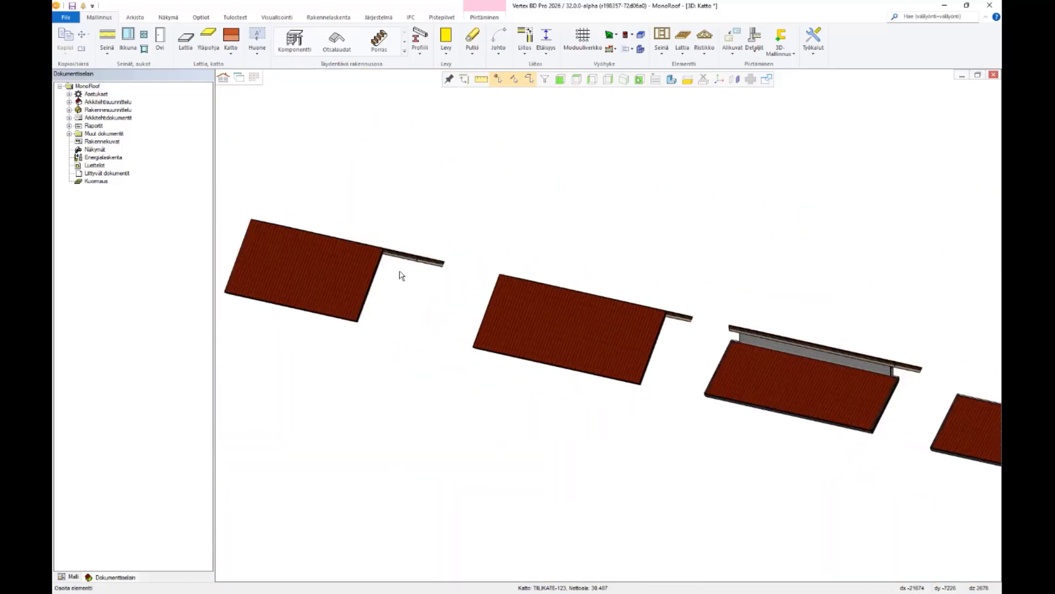
middle_drag(530, 299, 497, 306)
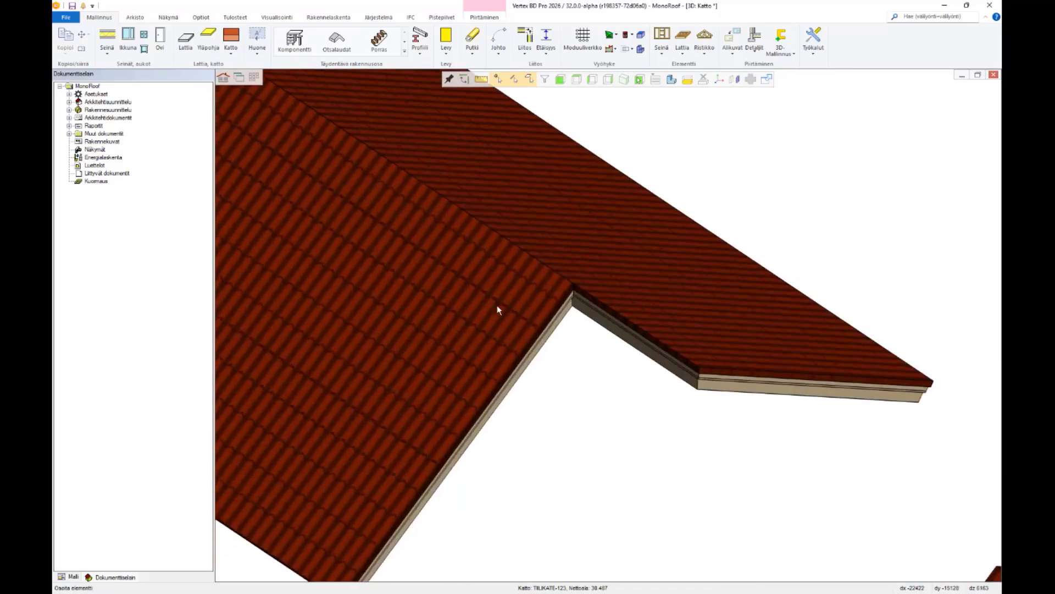
click(497, 306)
ctrl+click(563, 245)
click(246, 40)
click(327, 193)
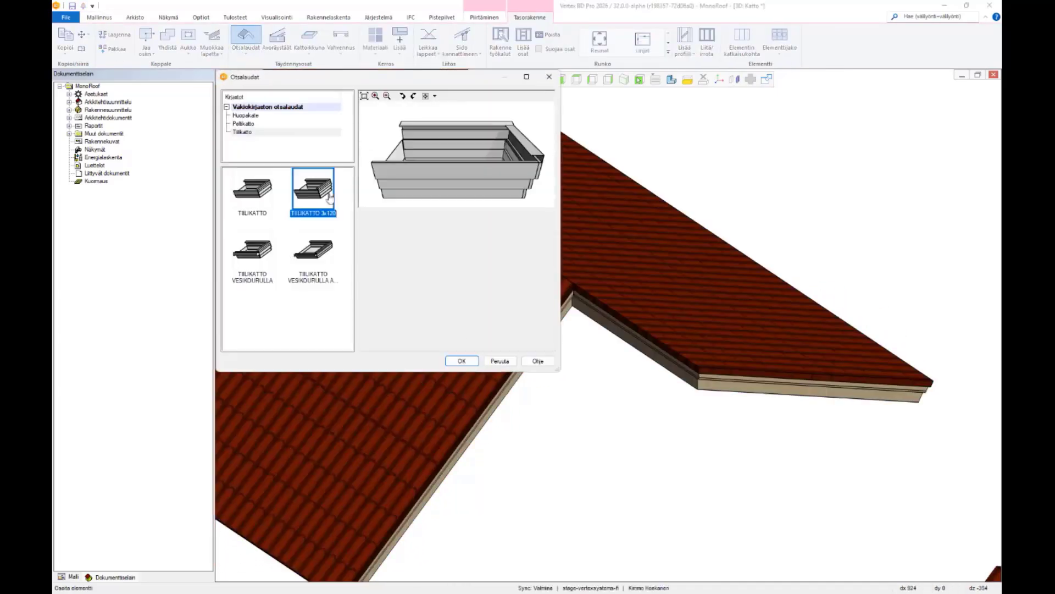
click(466, 357)
key(Escape)
middle_drag(695, 305, 688, 298)
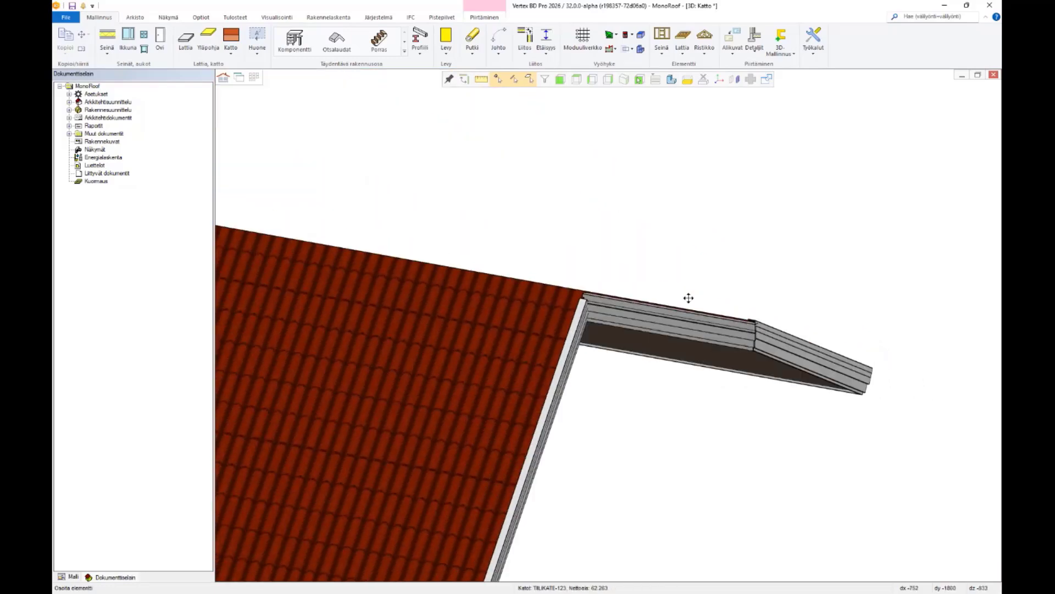
scroll(723, 339, down, 10)
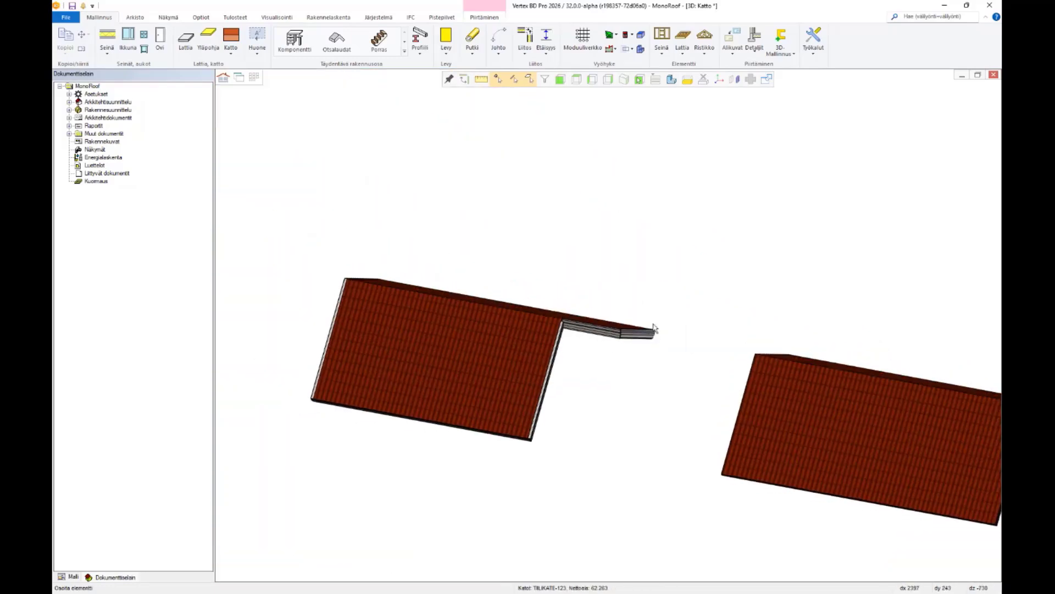
scroll(594, 330, up, 2)
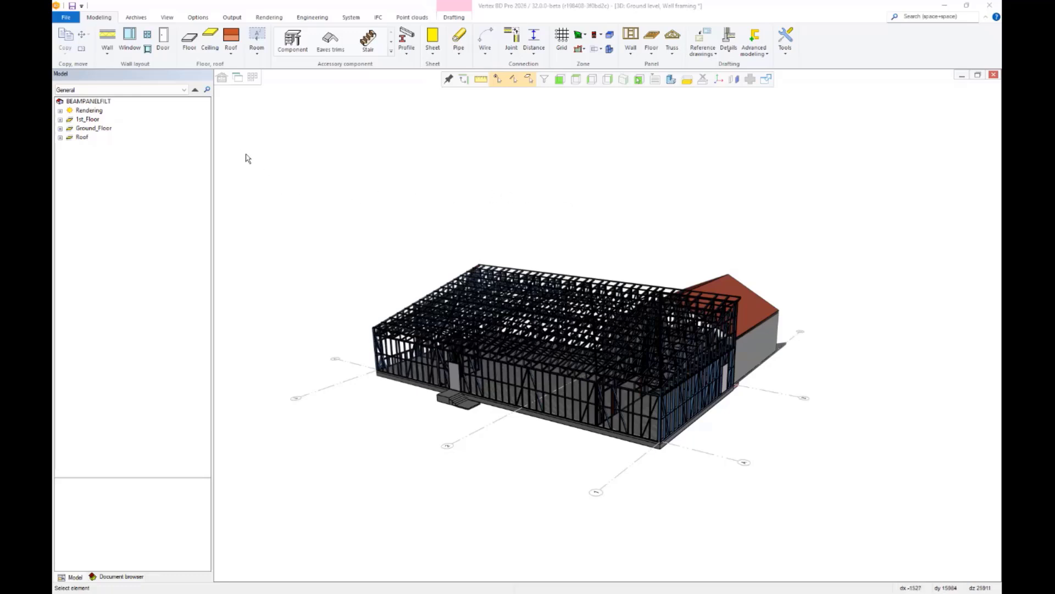
Search the building model for "SB" and isolate the matching beam panels in the 3D view
click(209, 90)
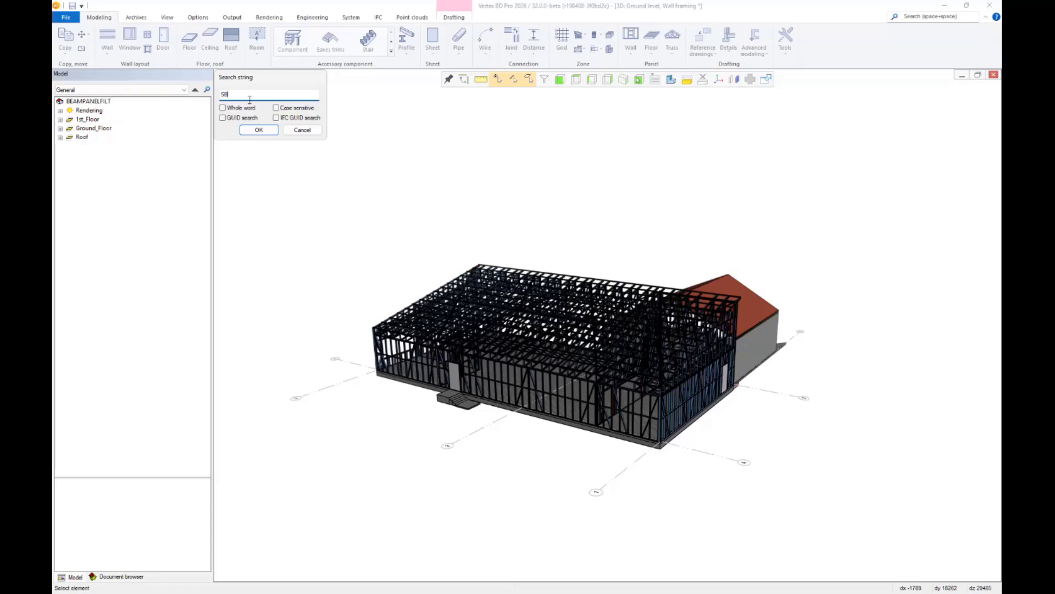
click(259, 130)
right_click(350, 144)
click(364, 164)
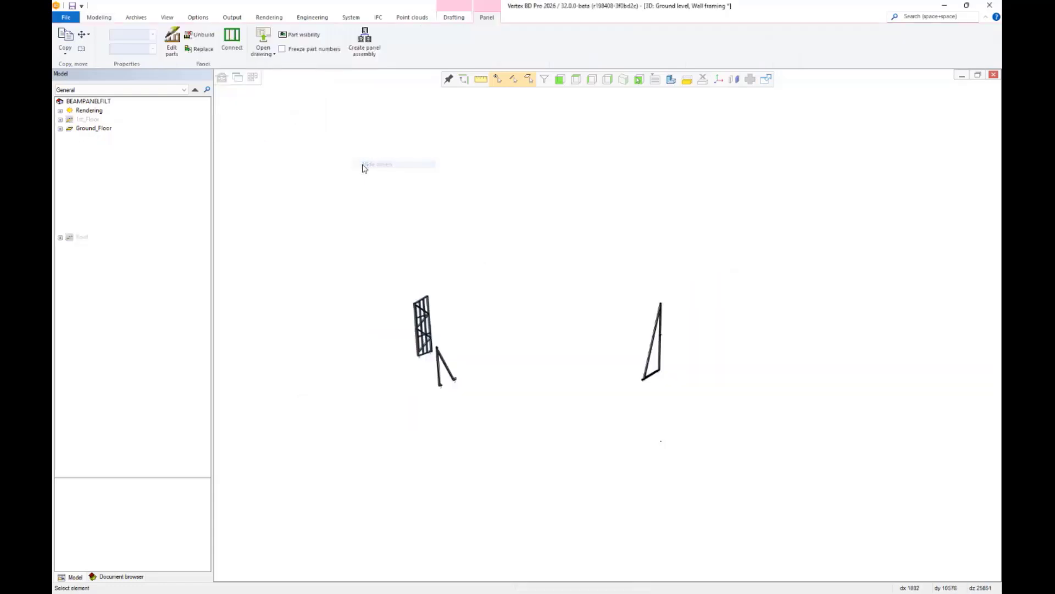
Restore the hidden elements and filter the model to Beam panels
right_click(365, 166)
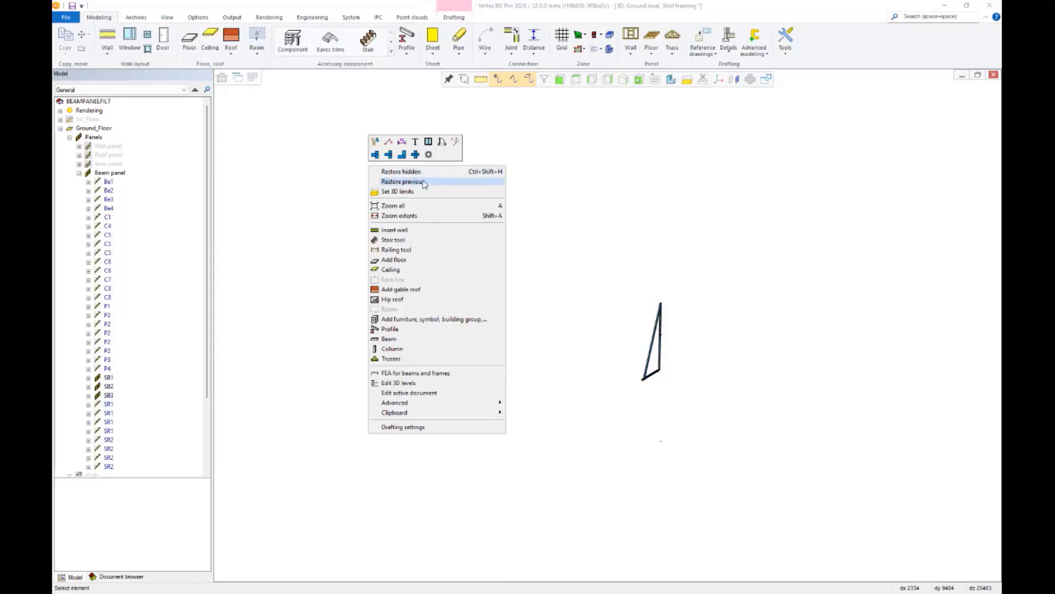
click(420, 171)
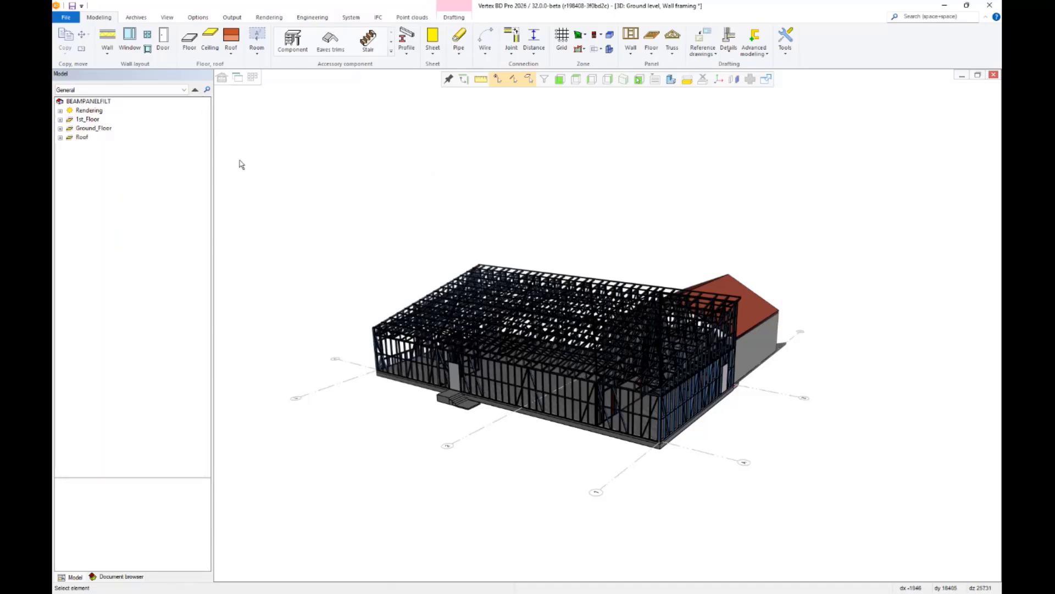
click(185, 90)
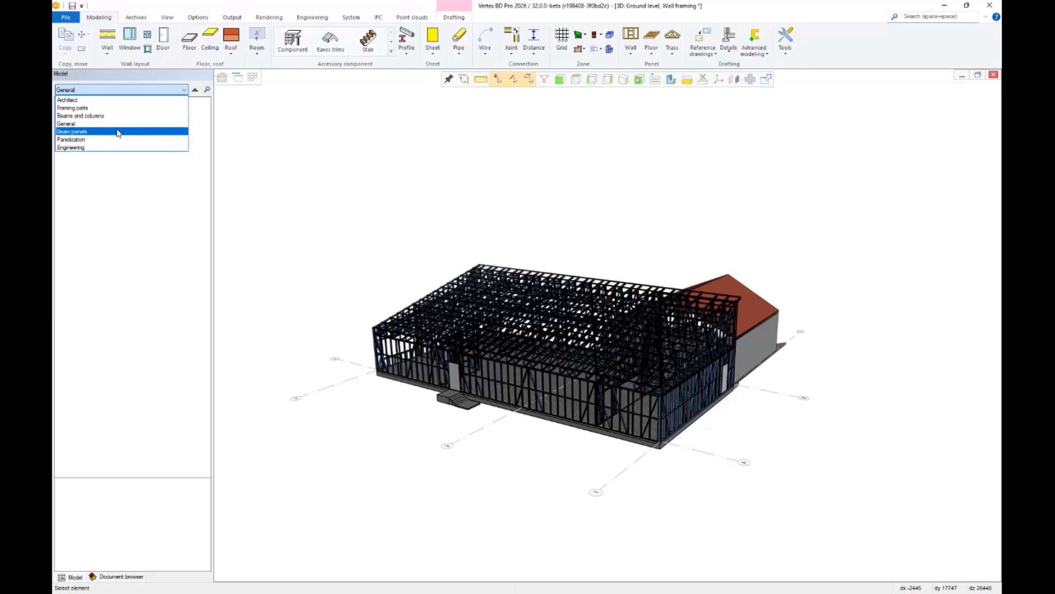
click(93, 132)
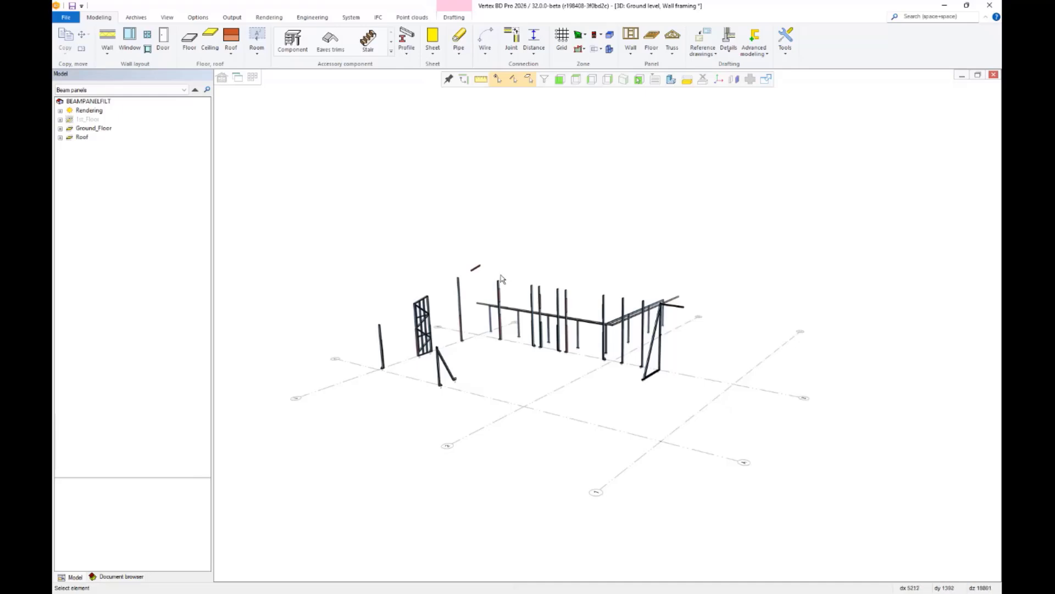
mouse_move(498, 276)
middle_down()
mouse_move(489, 280)
mouse_move(521, 278)
mouse_move(486, 280)
middle_up()
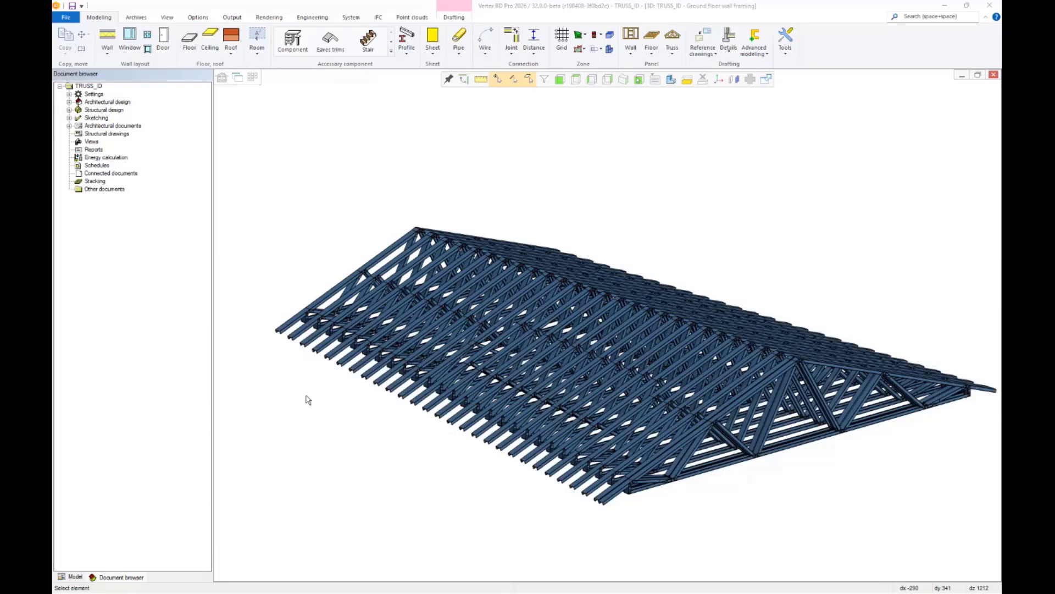
Display the TRUSS_ID model structure and expand the contents of the Roof level
click(82, 577)
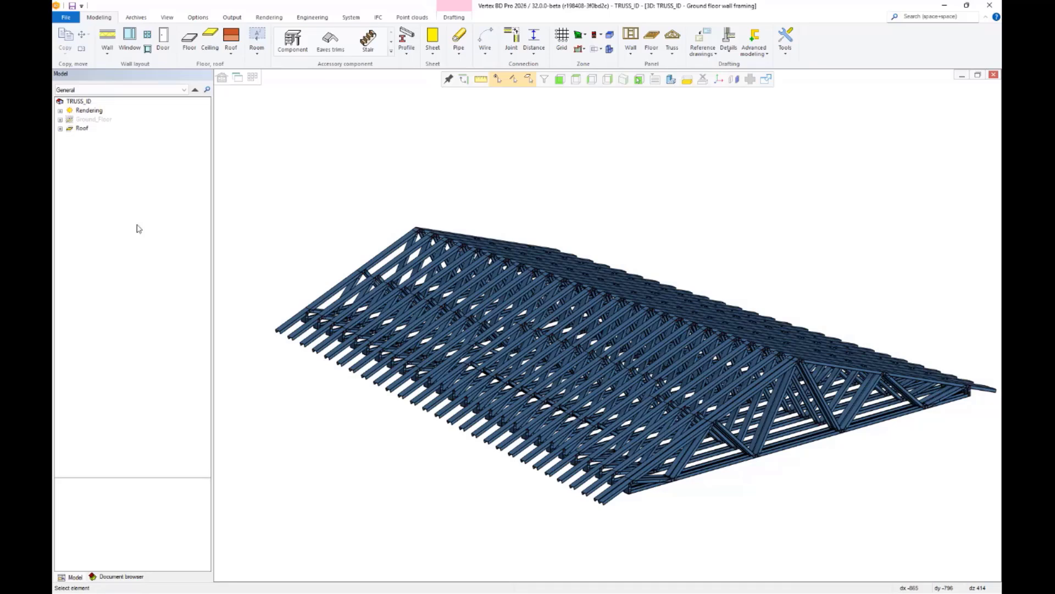
click(60, 129)
click(69, 137)
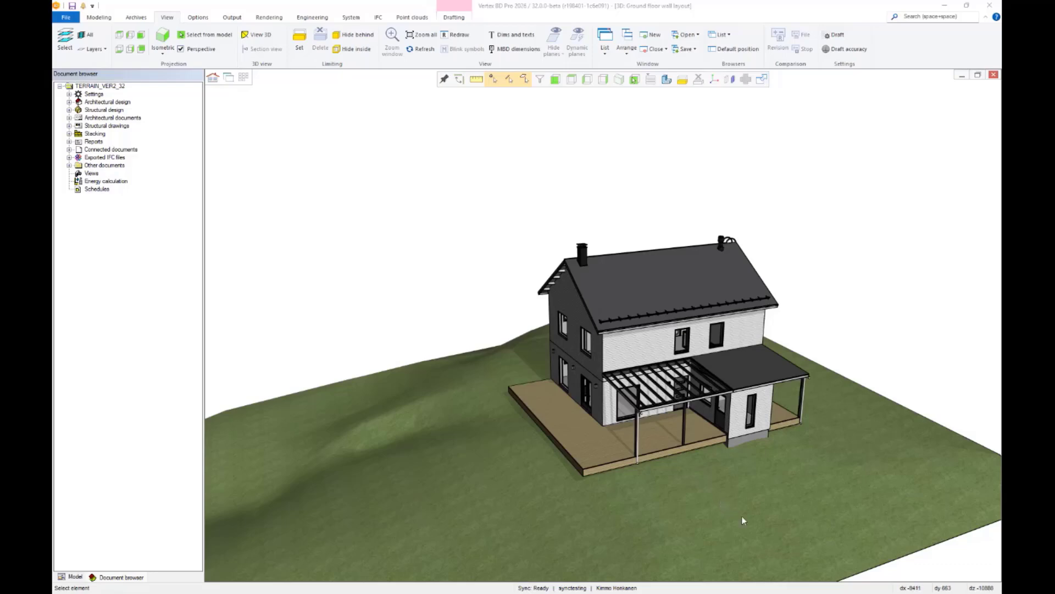
Review the terrain's 3D line properties without changing them, and switch to the 2D ground floor wall layout
double_click(541, 487)
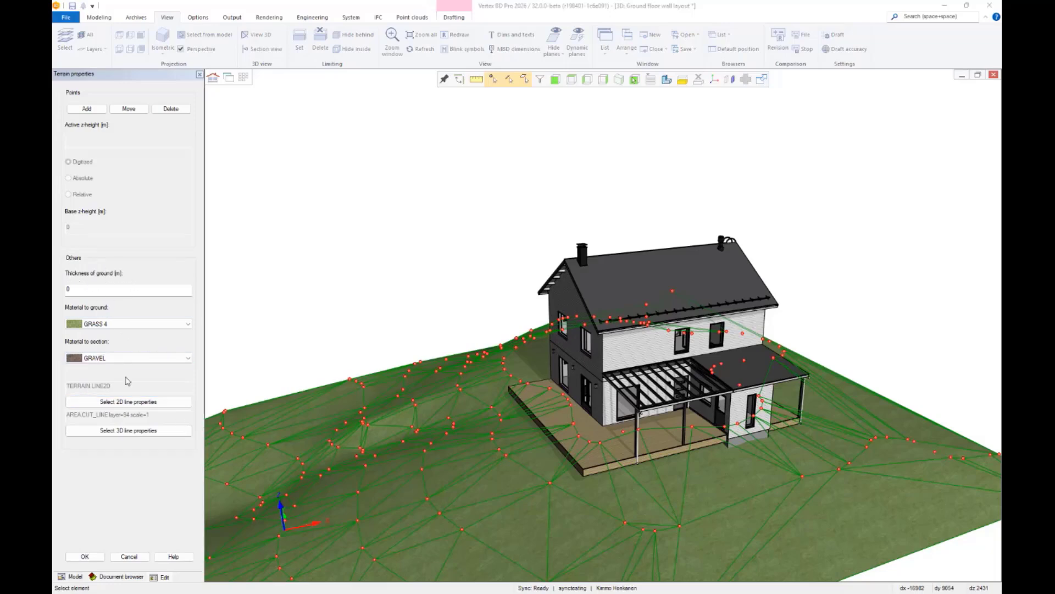
click(129, 430)
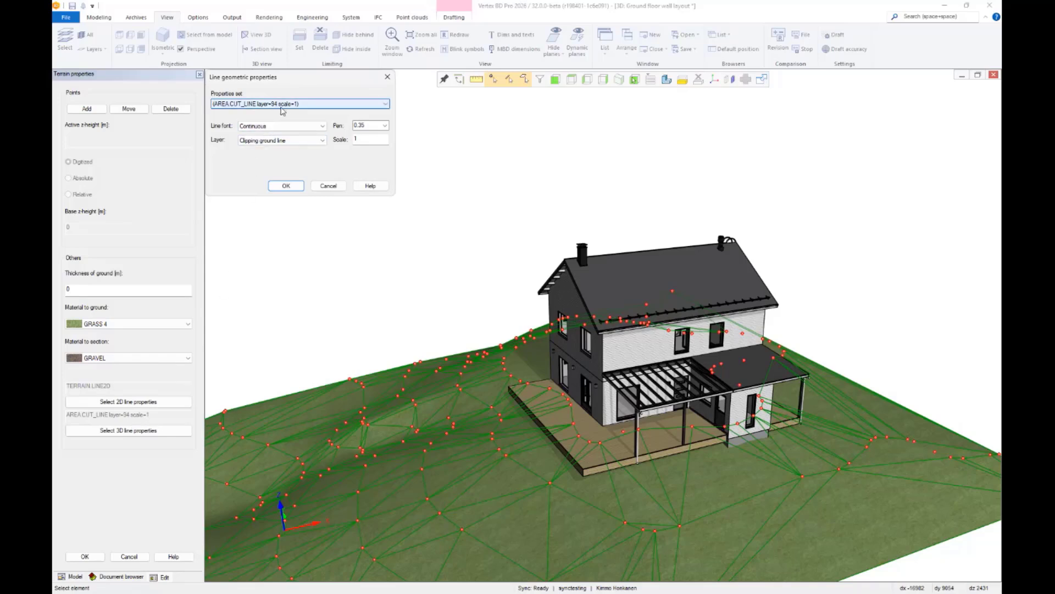
click(329, 186)
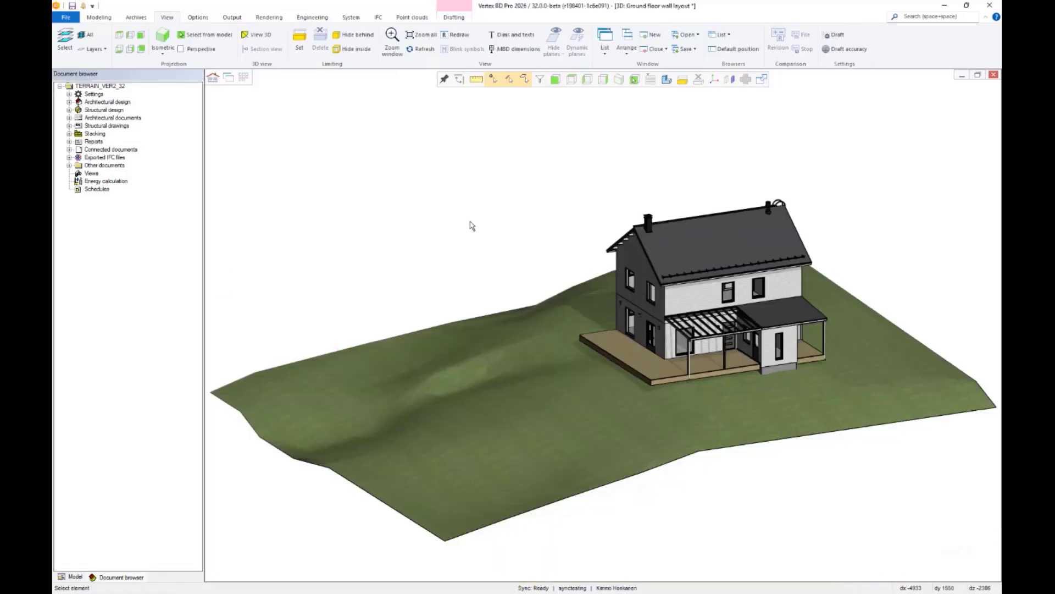
key(ctrl+Tab)
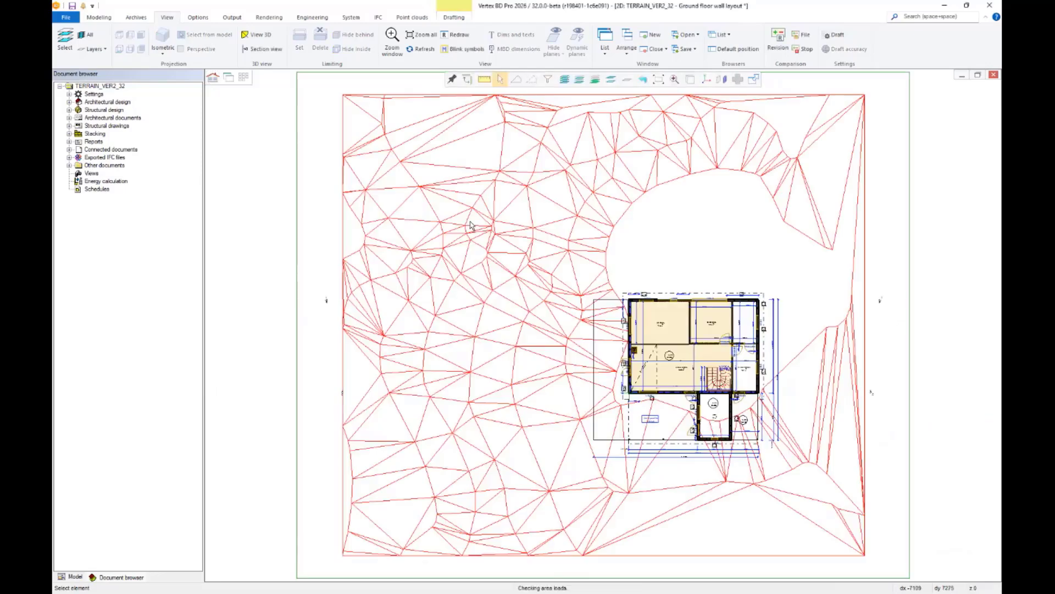
Review the drawing generation settings of the terrain.vxm model, checking the Terrains objects, and accept them
click(232, 17)
click(196, 34)
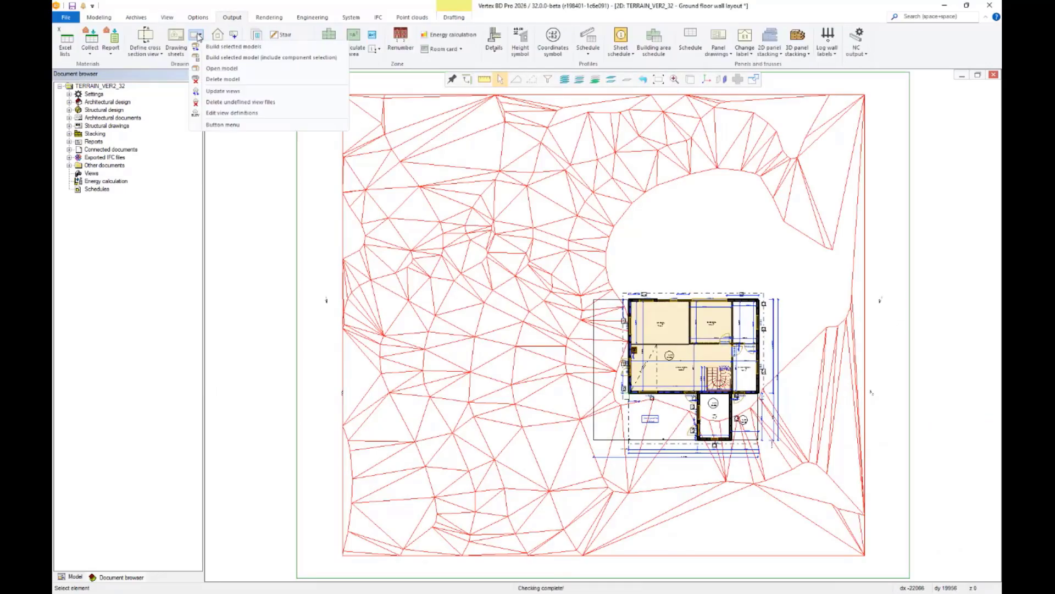
click(226, 58)
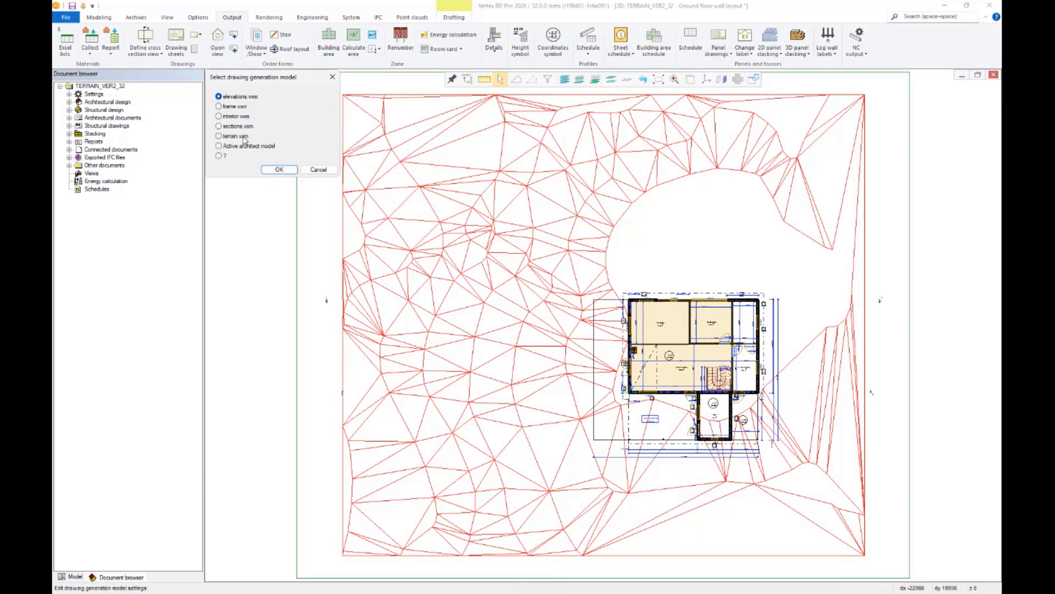
click(278, 170)
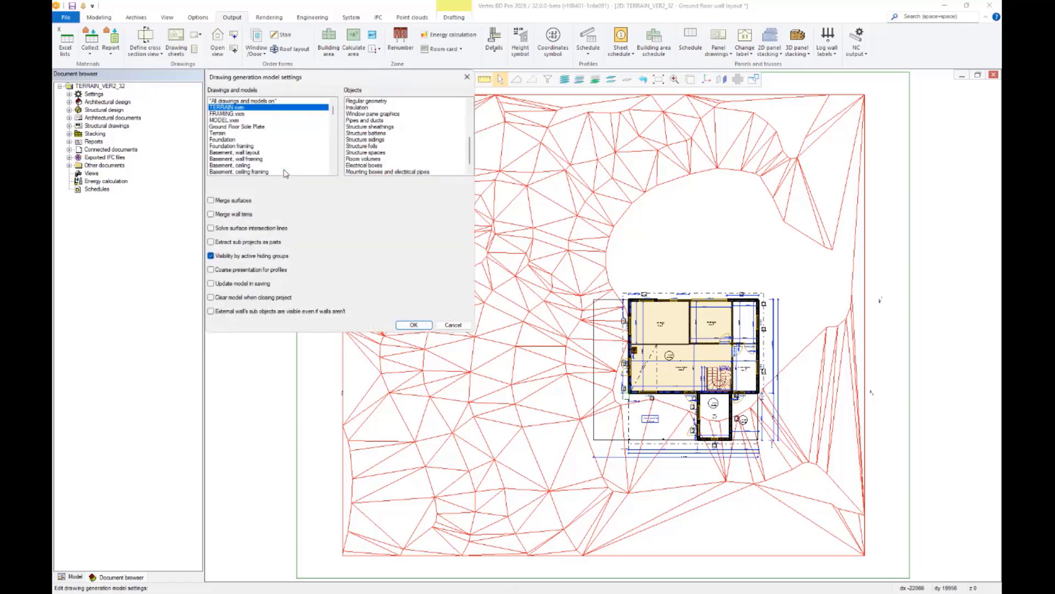
mouse_move(286, 81)
mouse_down()
mouse_move(324, 94)
mouse_move(316, 135)
mouse_up()
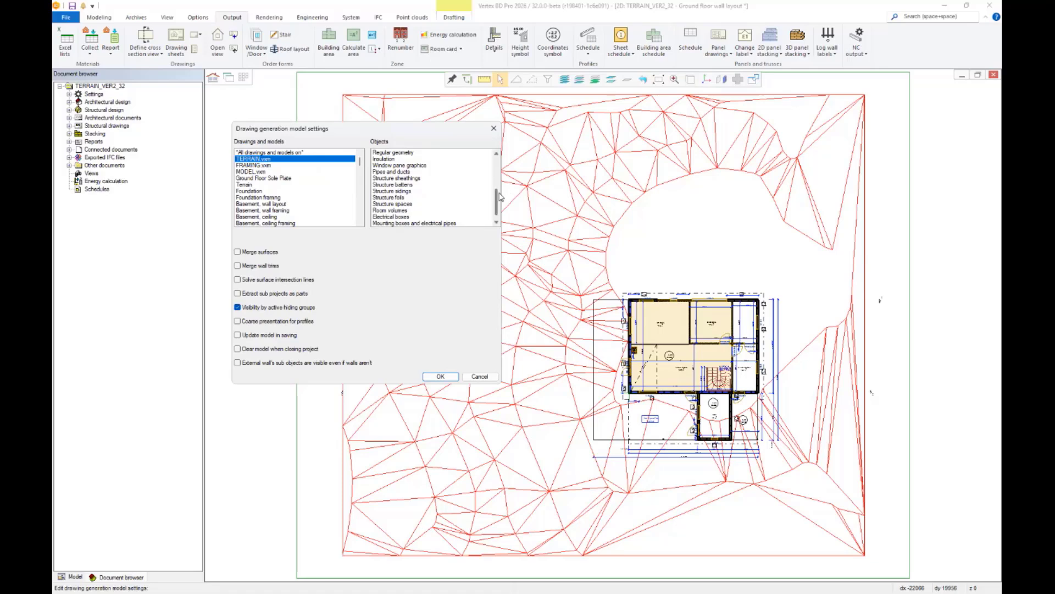
scroll(499, 198, down, 1)
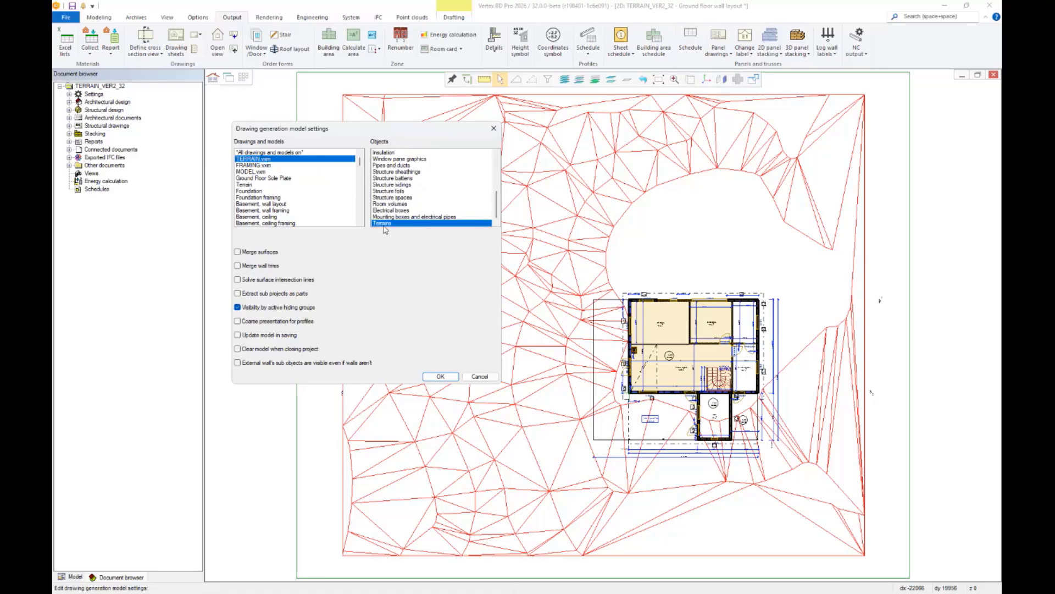
drag(497, 206, 505, 259)
click(440, 376)
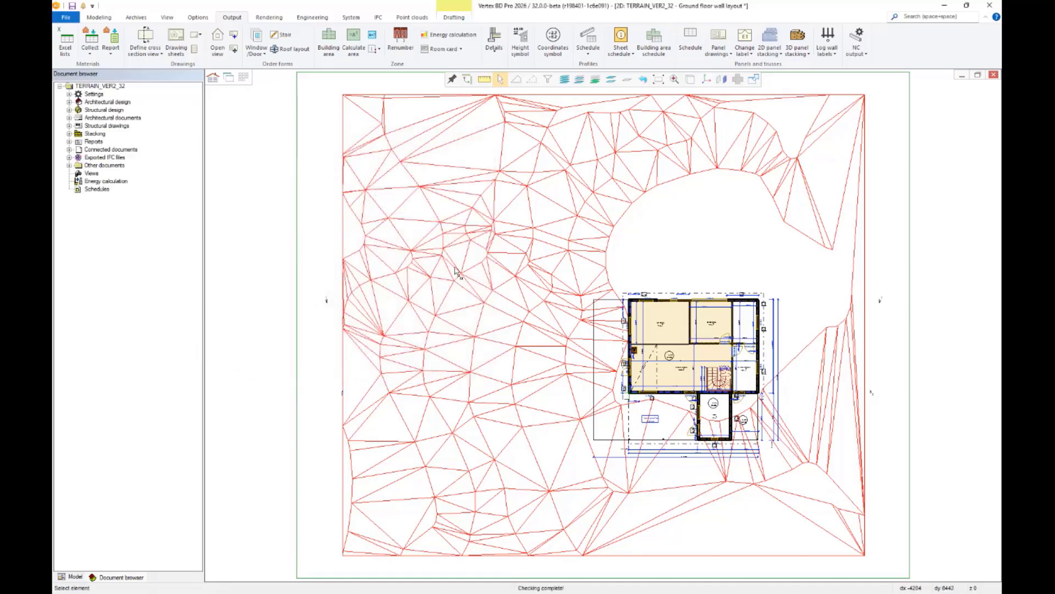
Define a cross section terrain view from terrain.vxm, using the exterior wall beside the utility room as the section wall
click(69, 118)
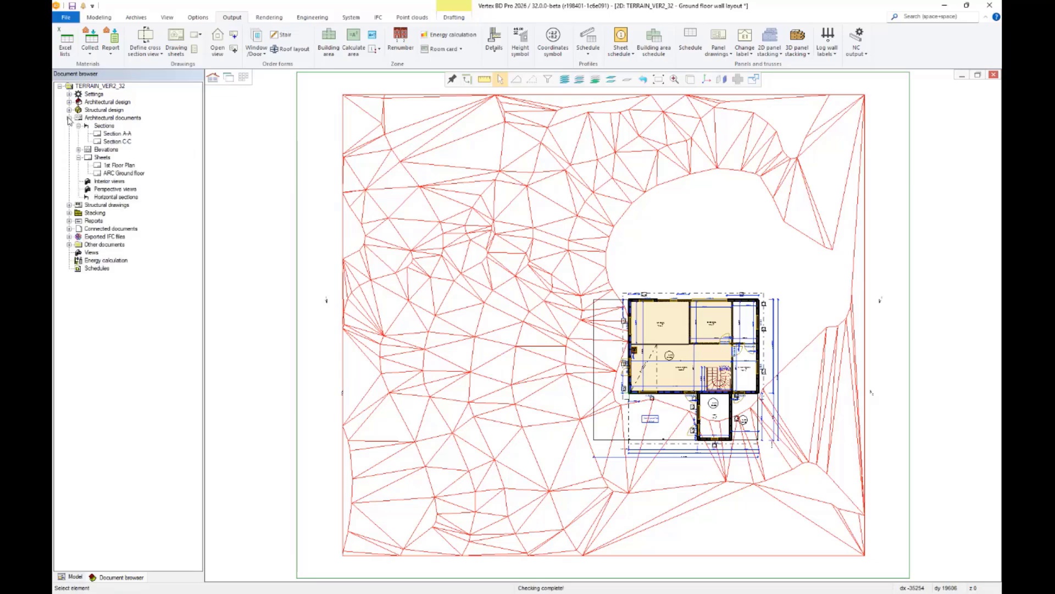
right_click(108, 128)
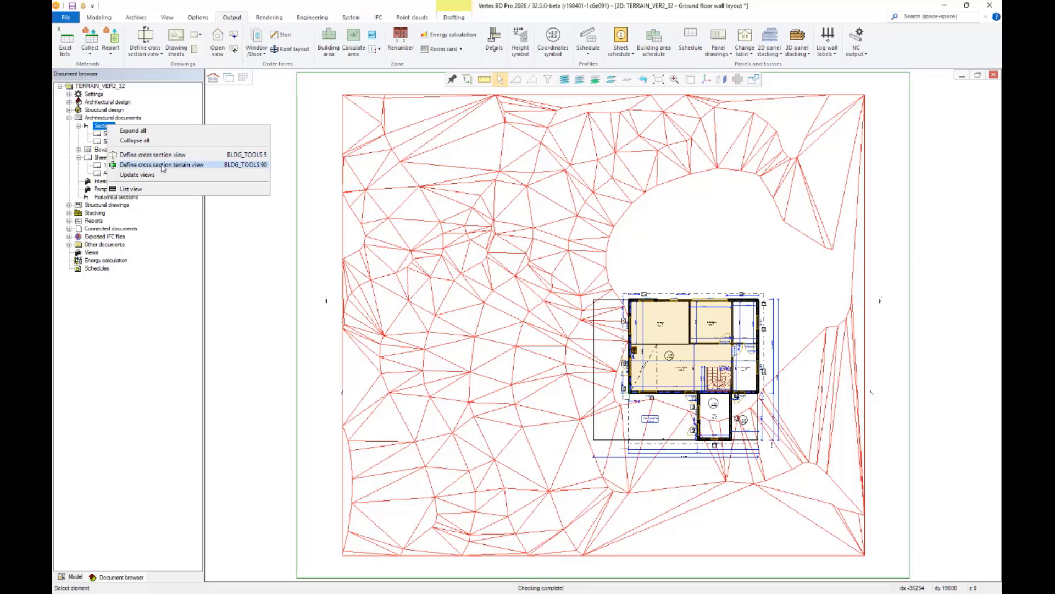
click(188, 166)
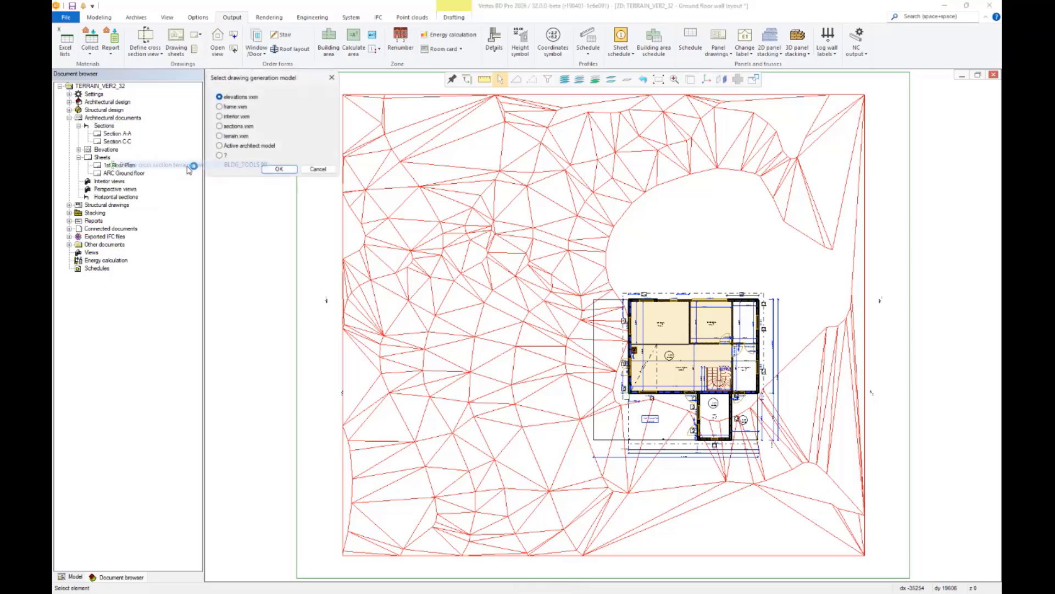
click(243, 136)
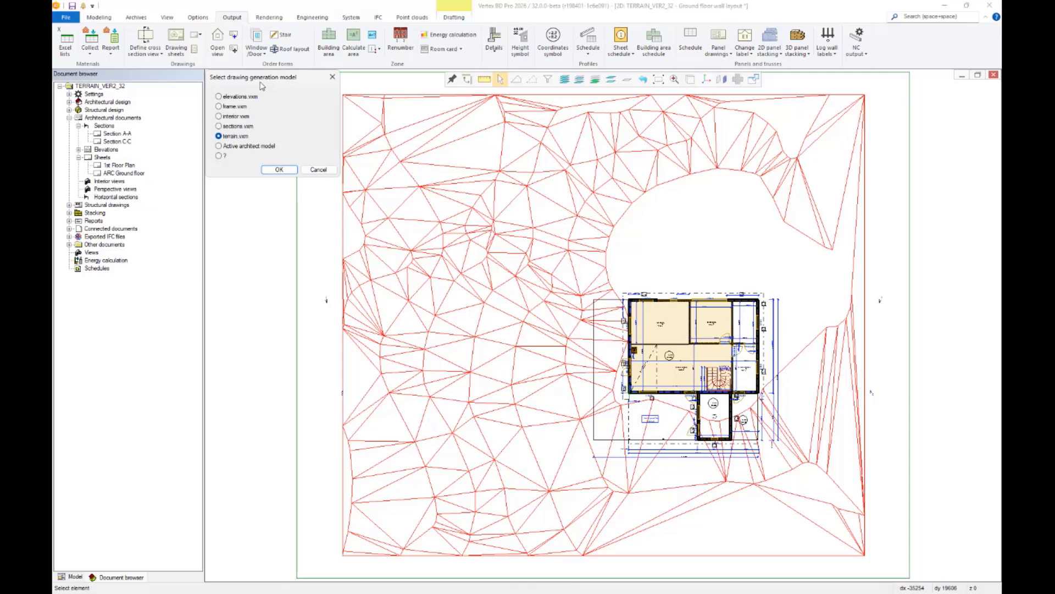
click(278, 169)
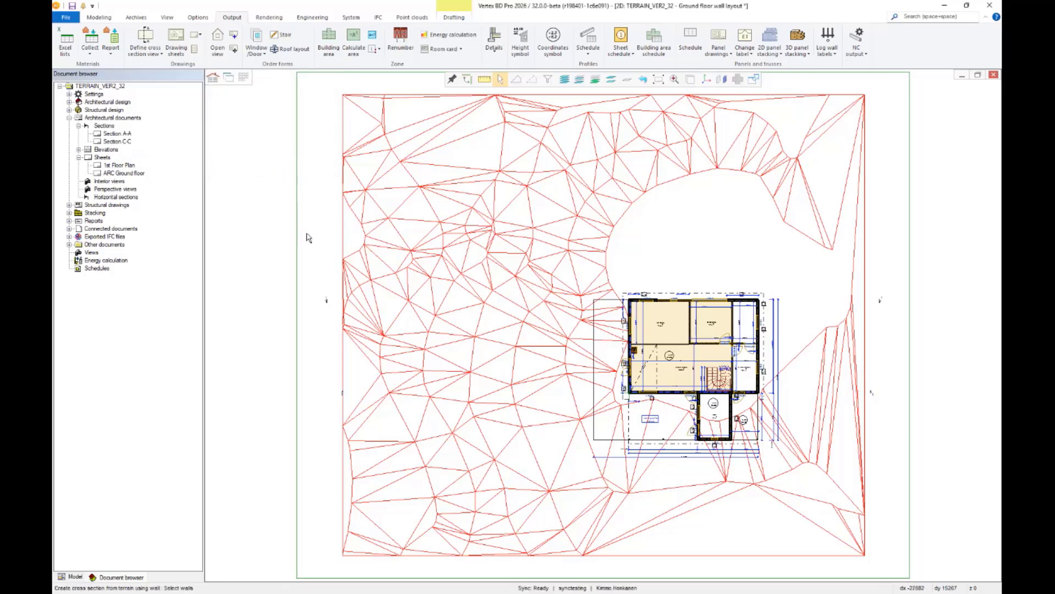
scroll(768, 351, up, 6)
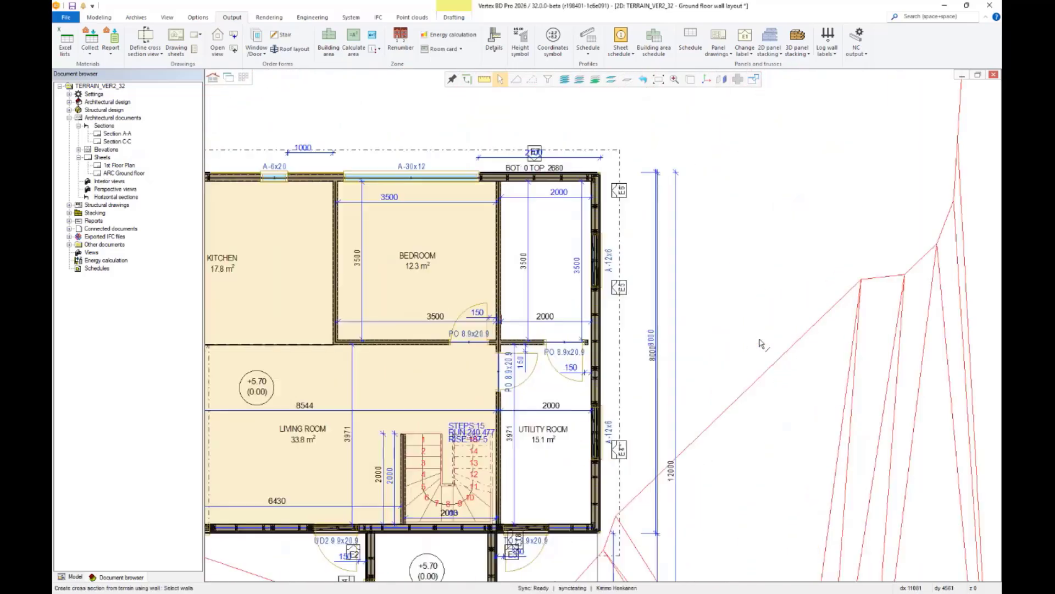
click(590, 323)
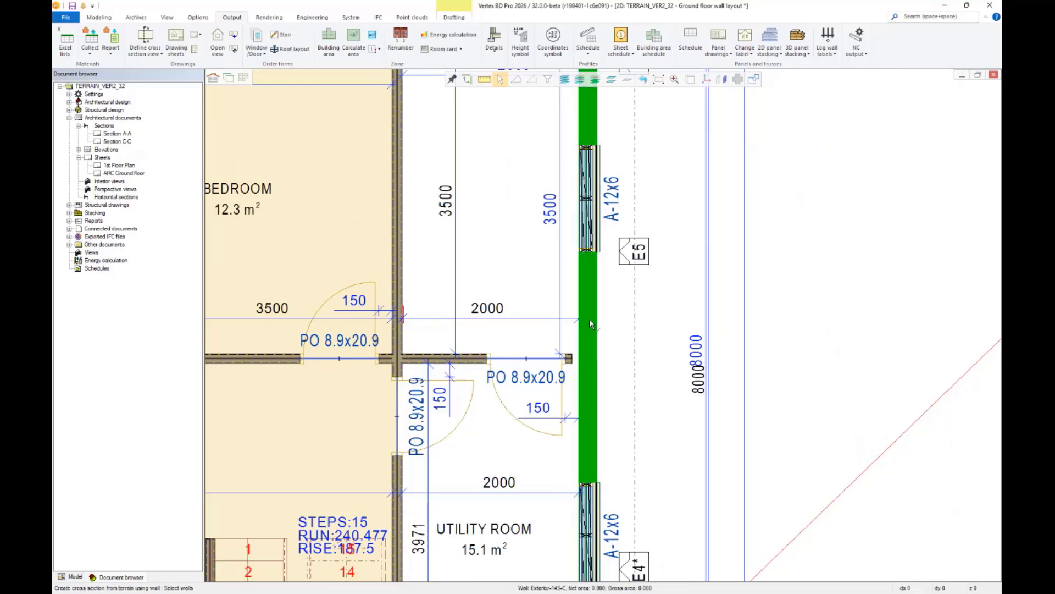
middle_click(590, 324)
scroll(604, 324, down, 5)
scroll(609, 279, up, 2)
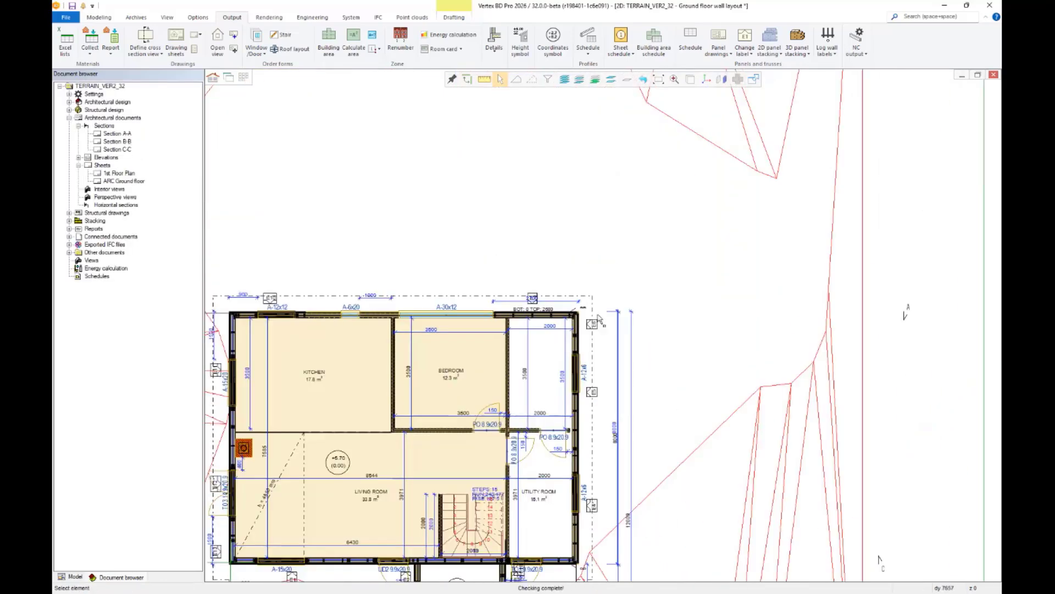
Stretch the new section B-B line so both its ends lie just outside the terrain boundary
scroll(599, 320, up, 3)
click(566, 401)
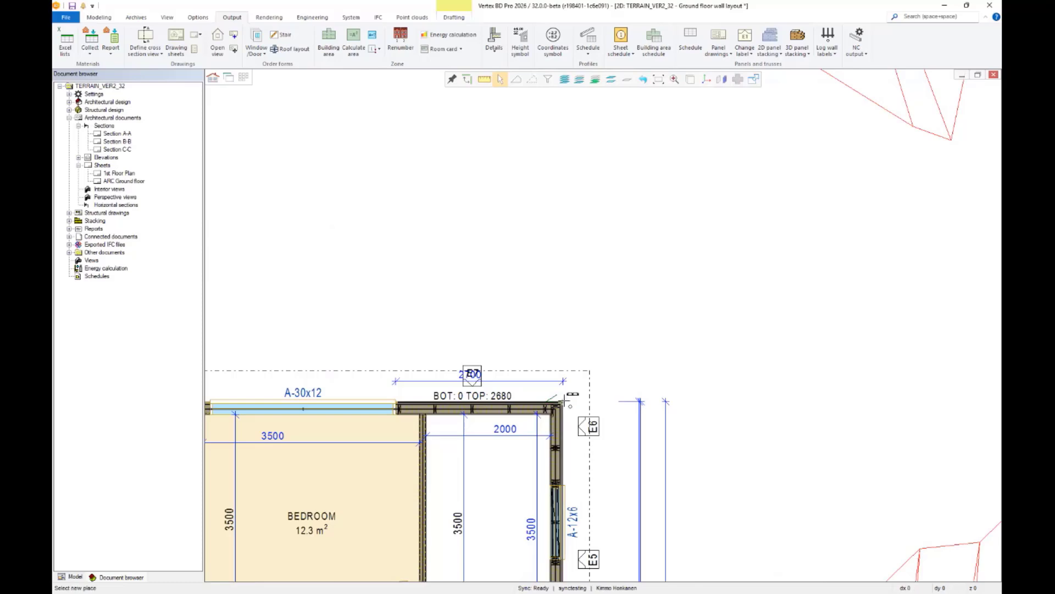
scroll(604, 322, down, 6)
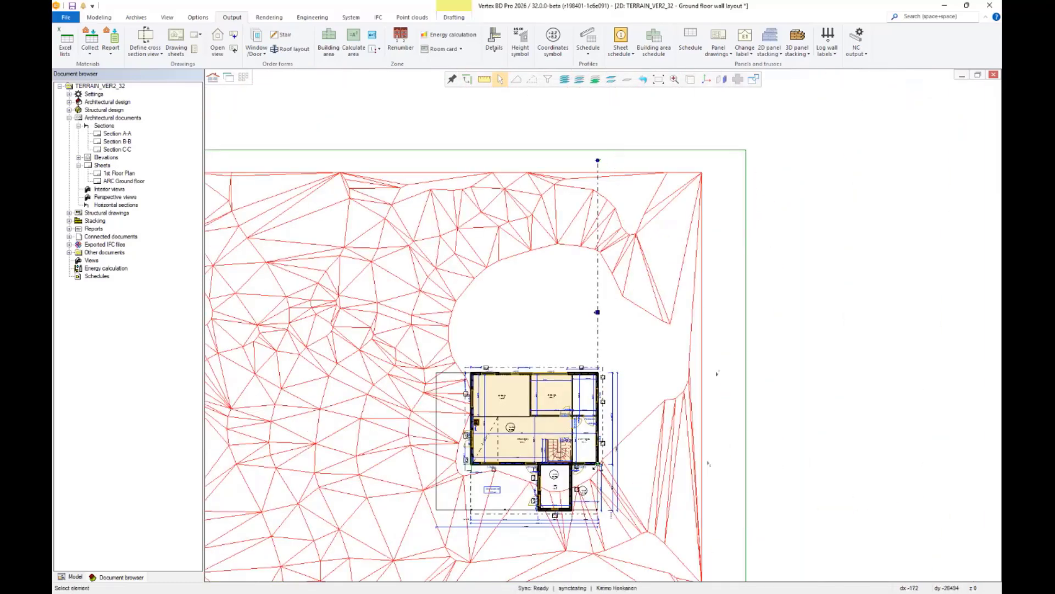
scroll(598, 140, down, 3)
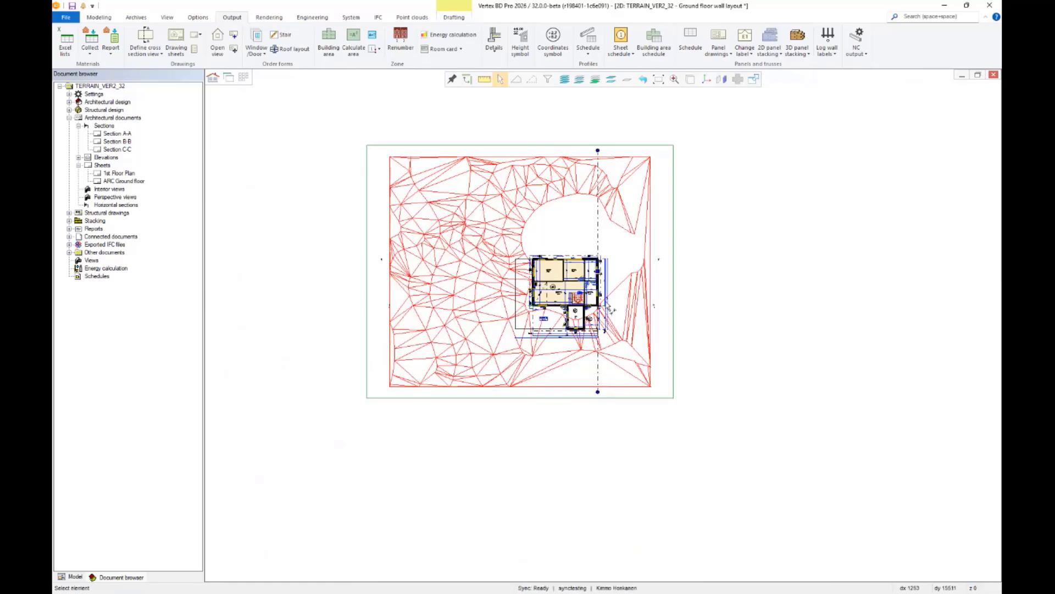
Check the cross section settings of Section B-B and accept them
scroll(602, 162, up, 4)
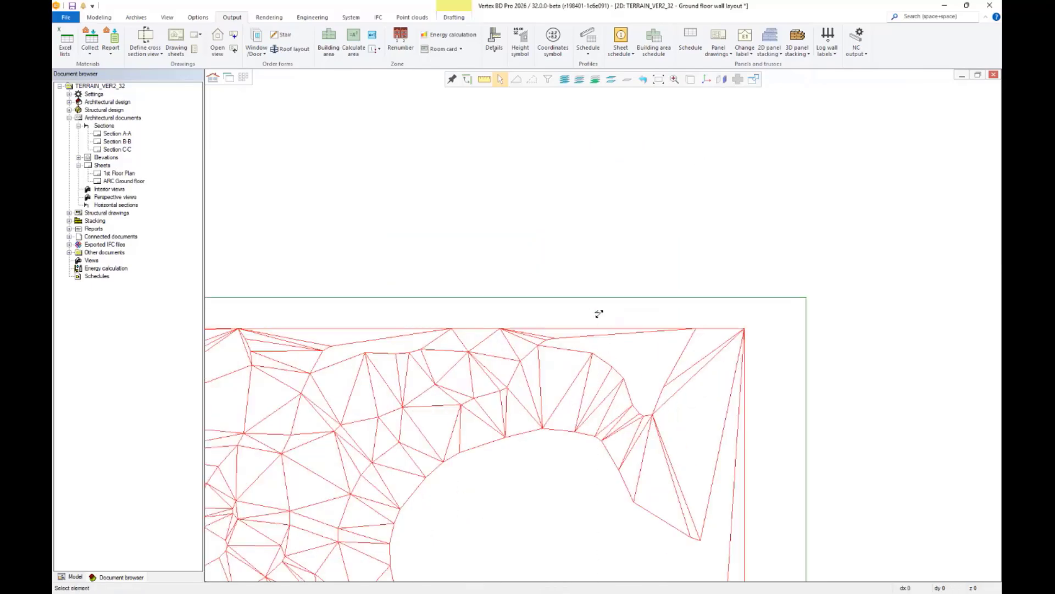
double_click(599, 313)
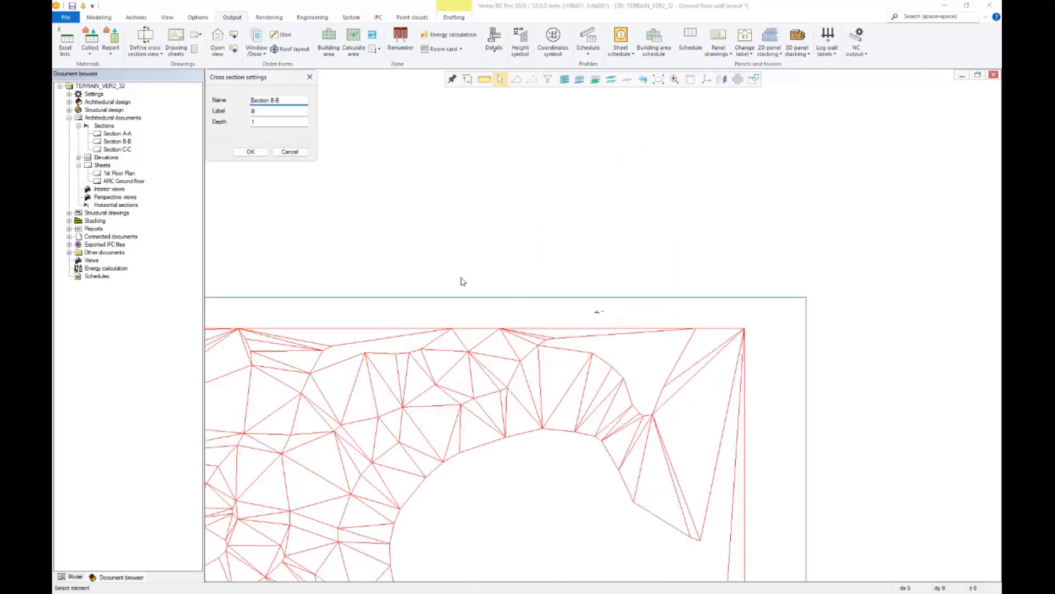
click(250, 153)
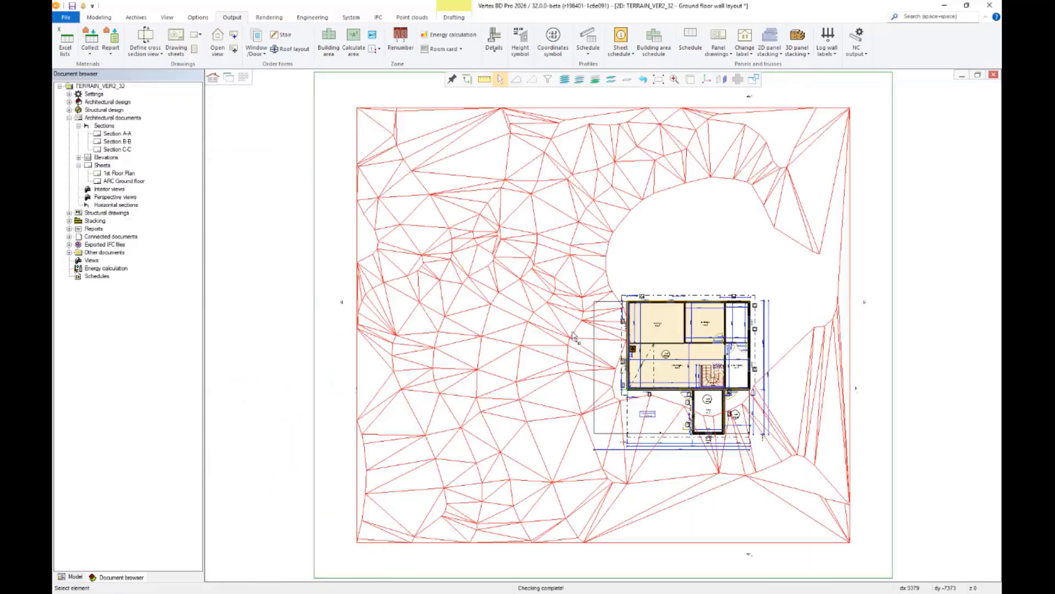
Update and open the ARC Ground floor sheet in drafting style with the terrain view included
right_click(139, 183)
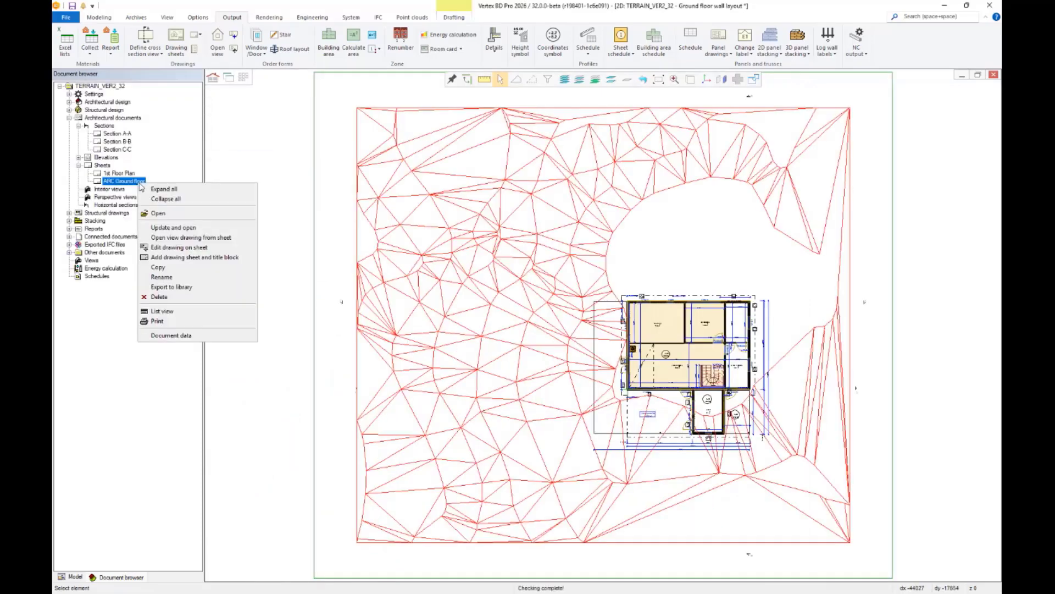
click(173, 227)
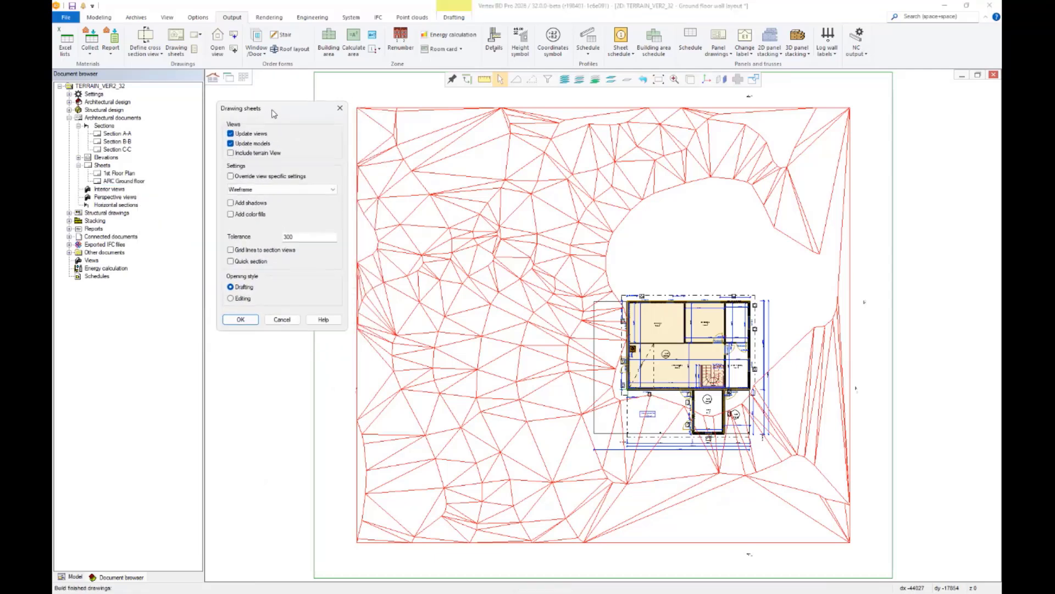
click(267, 147)
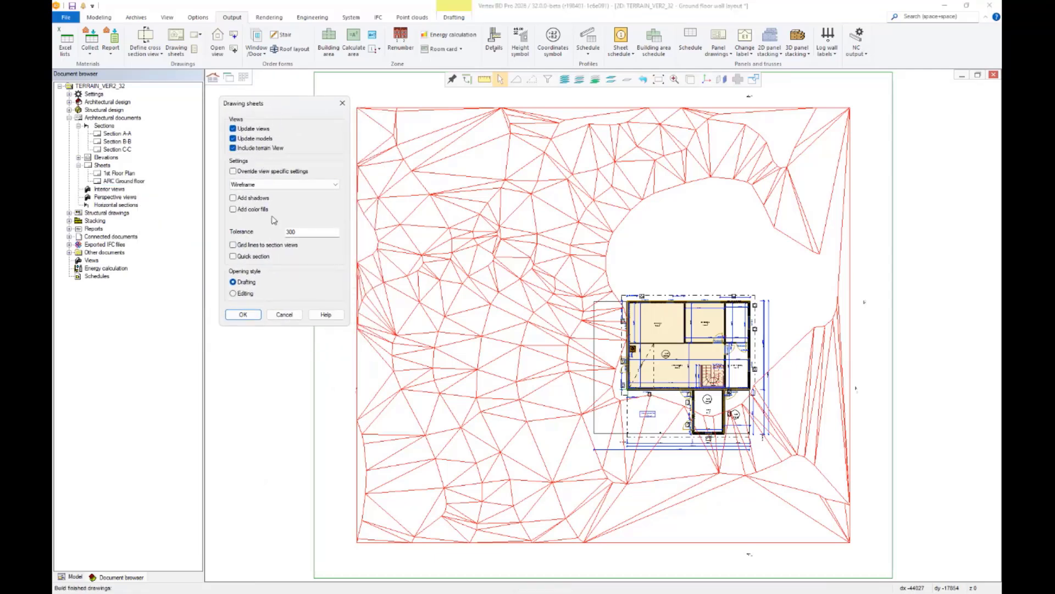
click(257, 316)
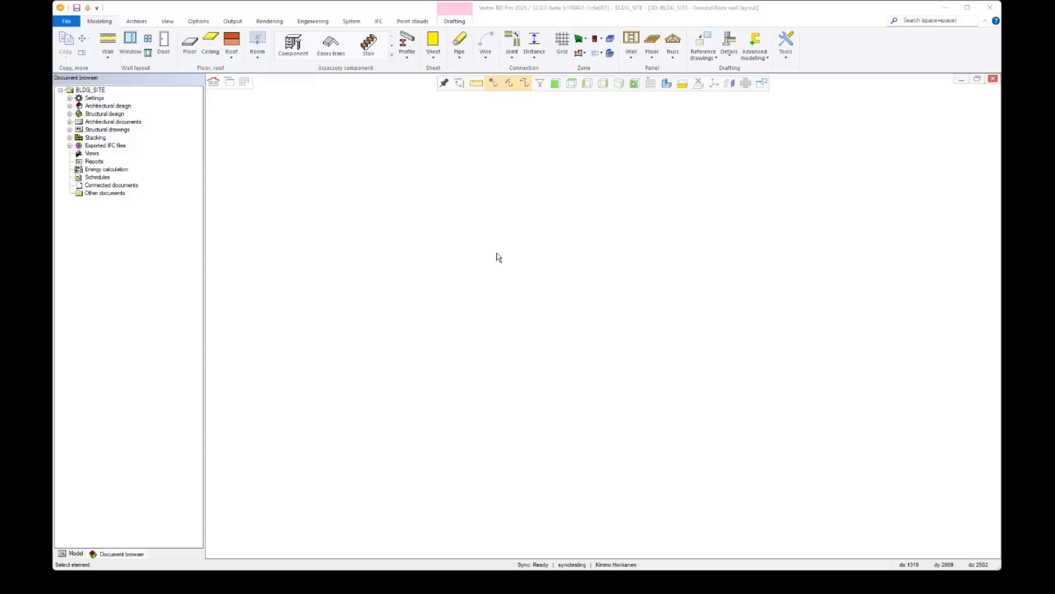
Open the building libraries of BLDG_SITE and display the system library OSB Boards among the structural sheet materials
right_click(93, 91)
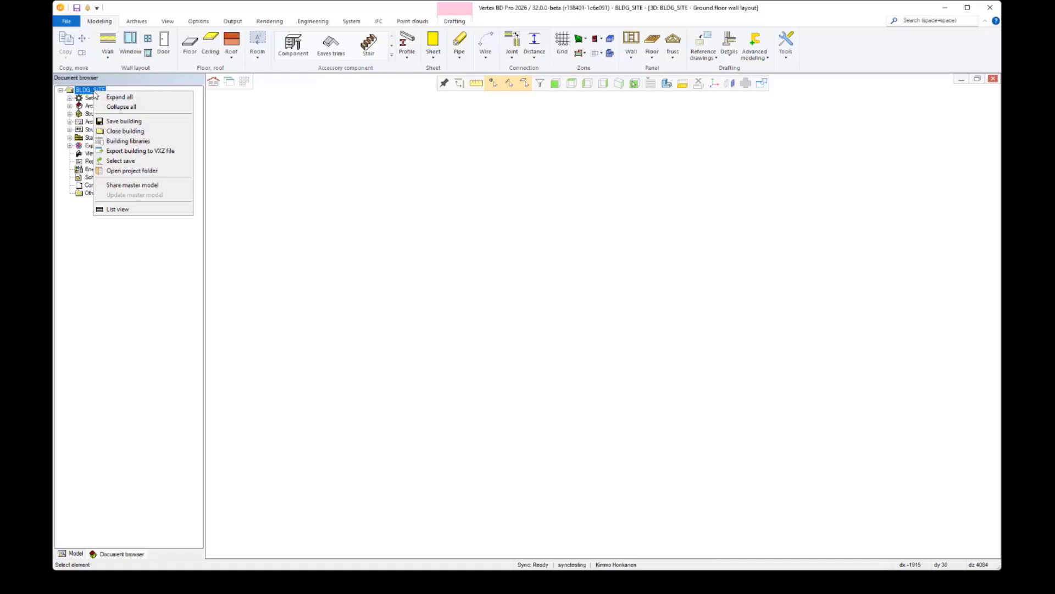
click(126, 140)
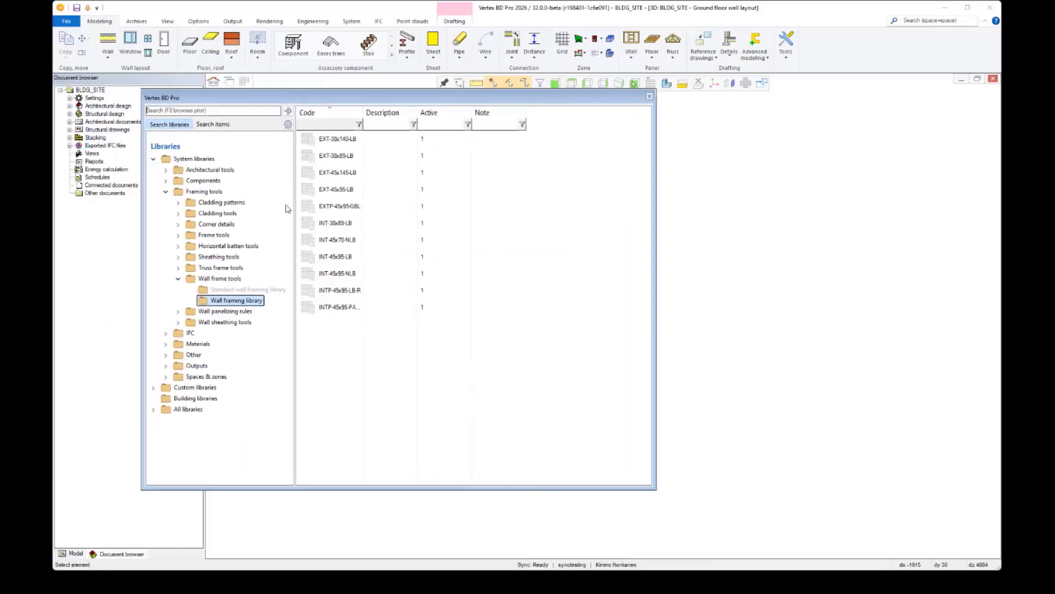
click(167, 192)
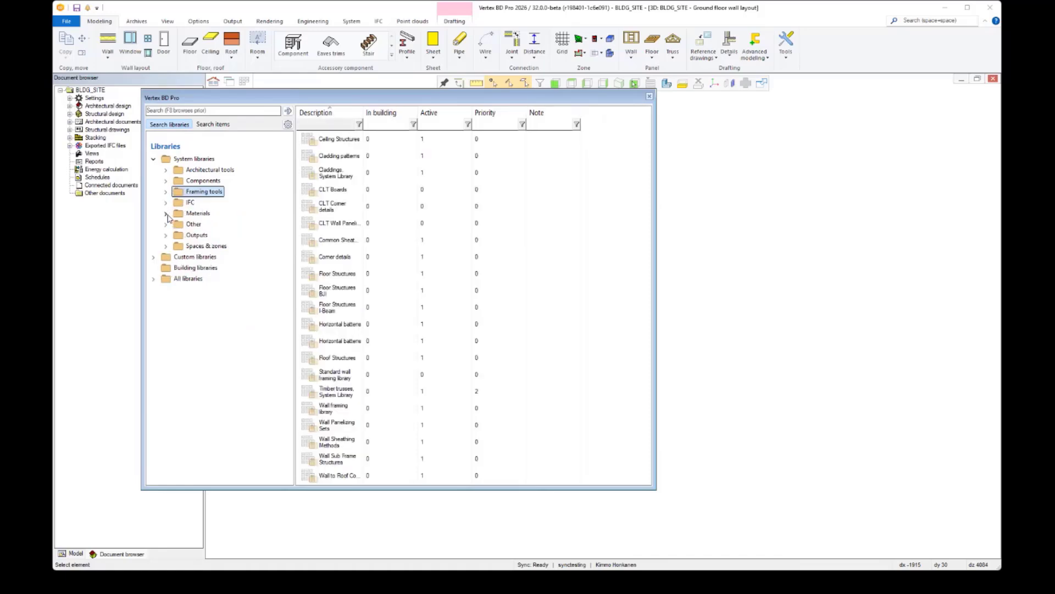
click(166, 214)
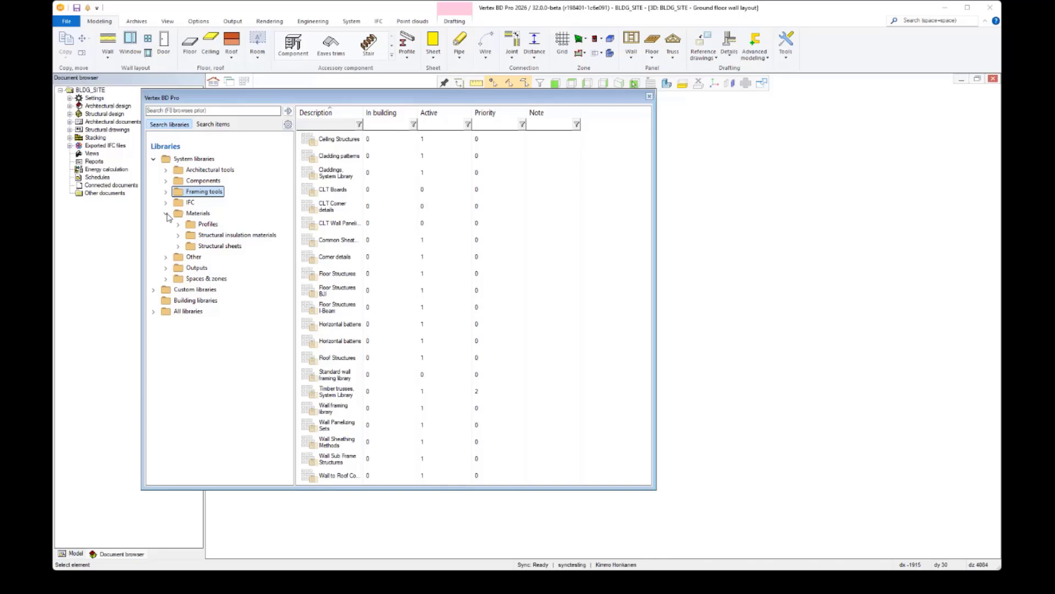
double_click(214, 248)
click(226, 289)
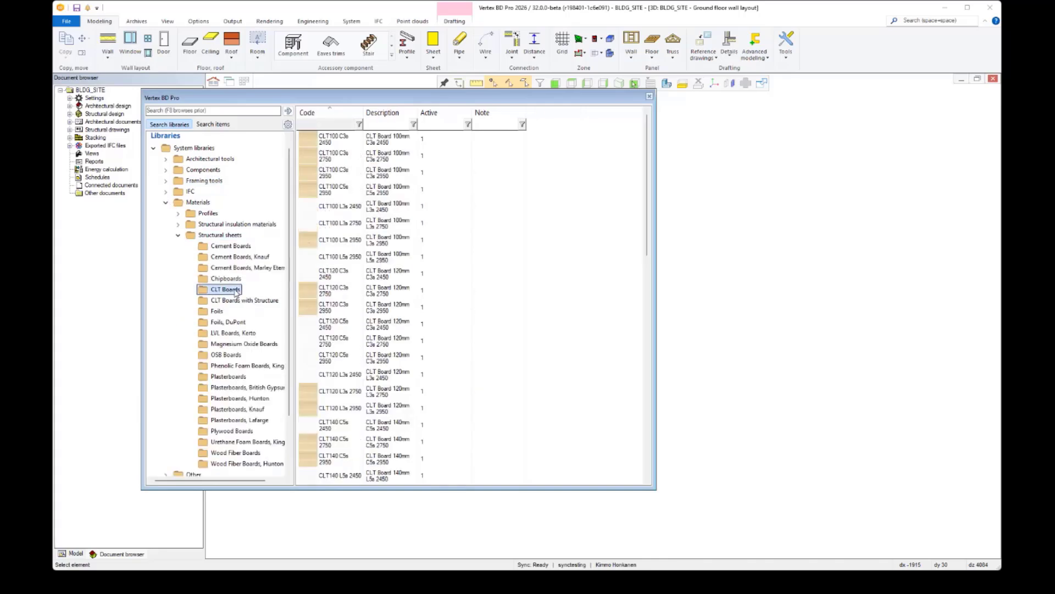
click(231, 355)
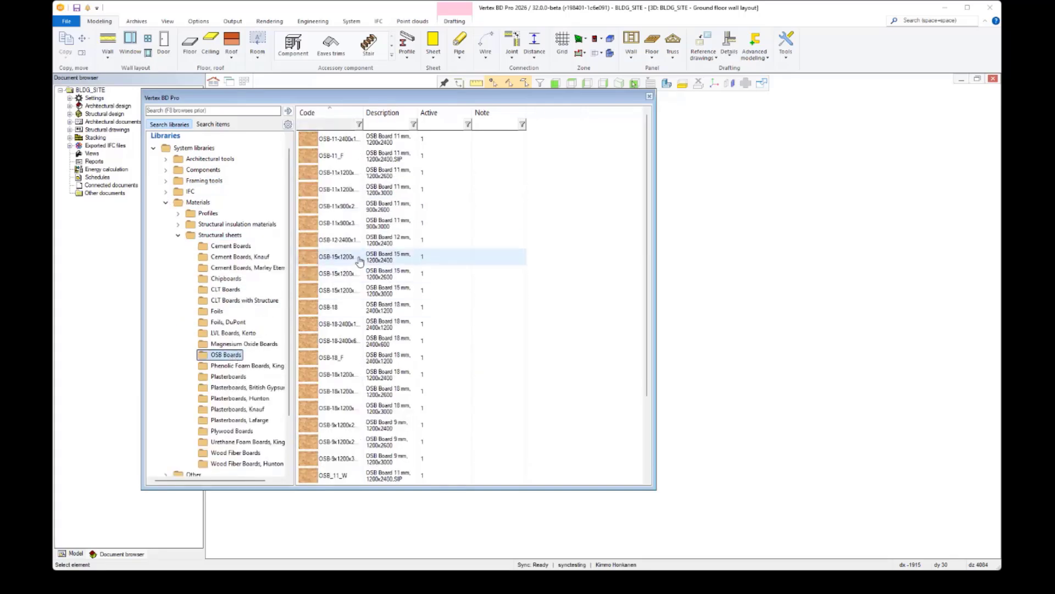
Copy the 15 mm, 1200x2400 OSB board to a building library described as "OSB BoardsMINE"
right_click(344, 256)
click(418, 300)
click(454, 317)
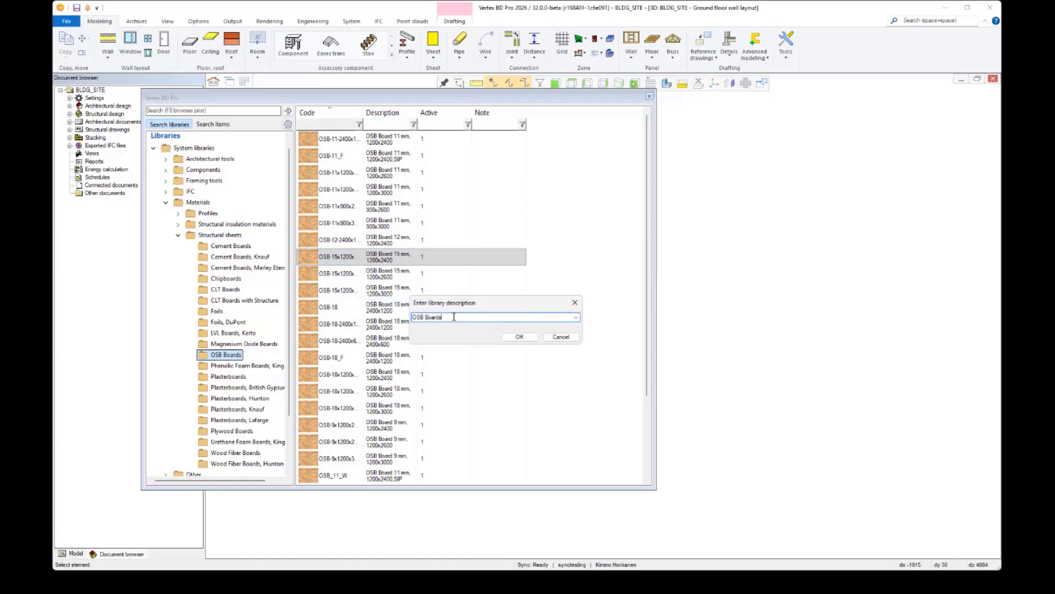
text(MINE)
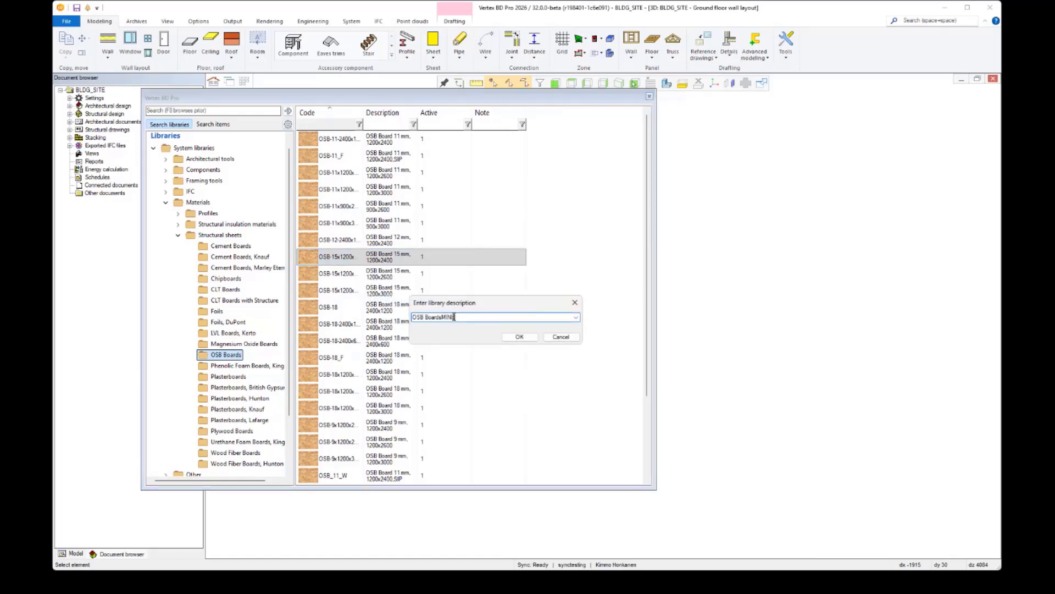
click(519, 337)
Set the copied OSB board's material code to OSB-15M in its sheathing properties
double_click(353, 145)
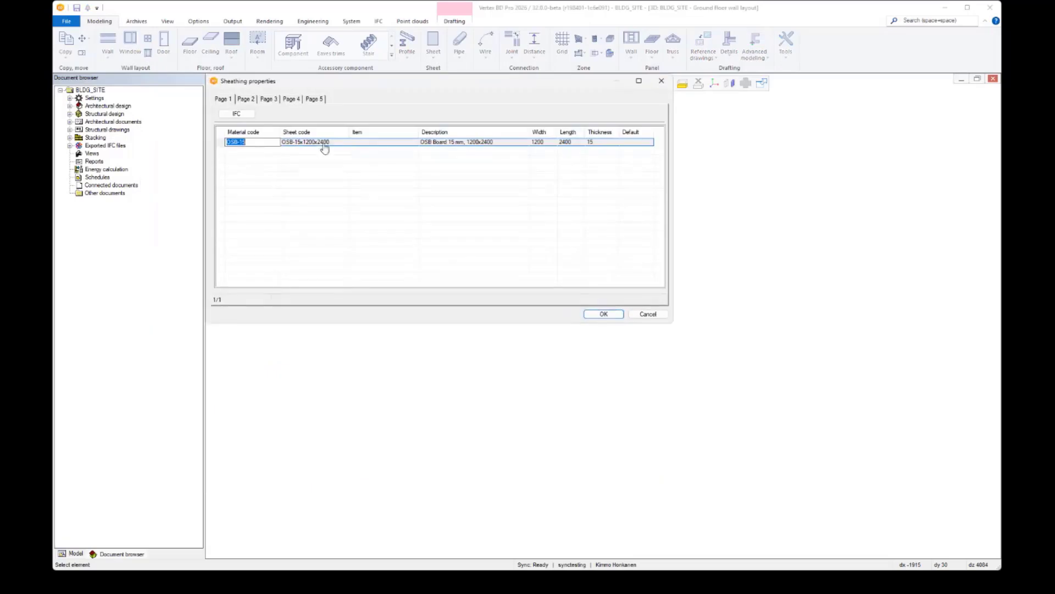
click(342, 142)
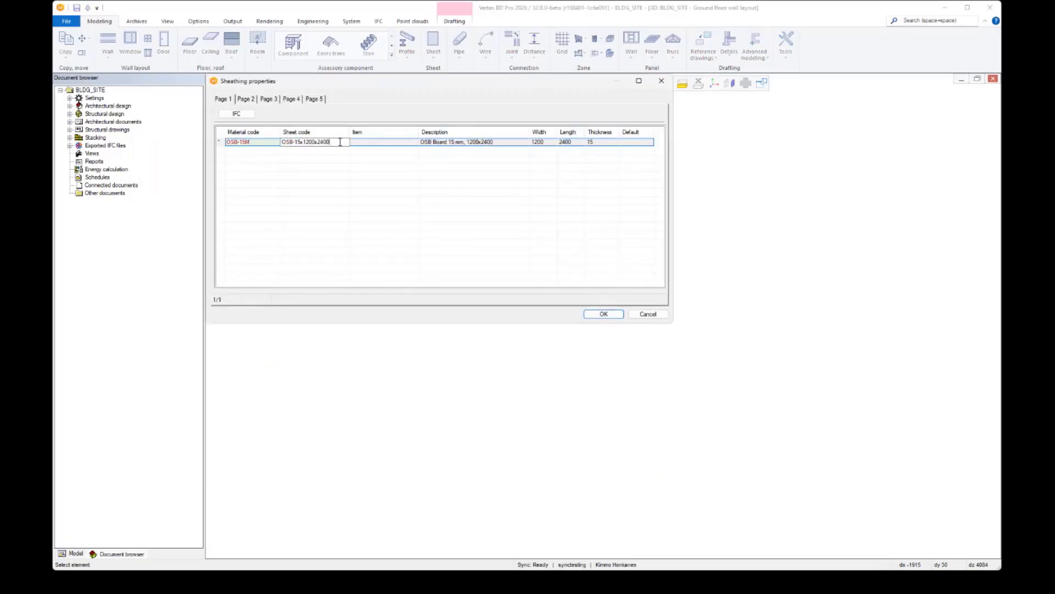
click(588, 311)
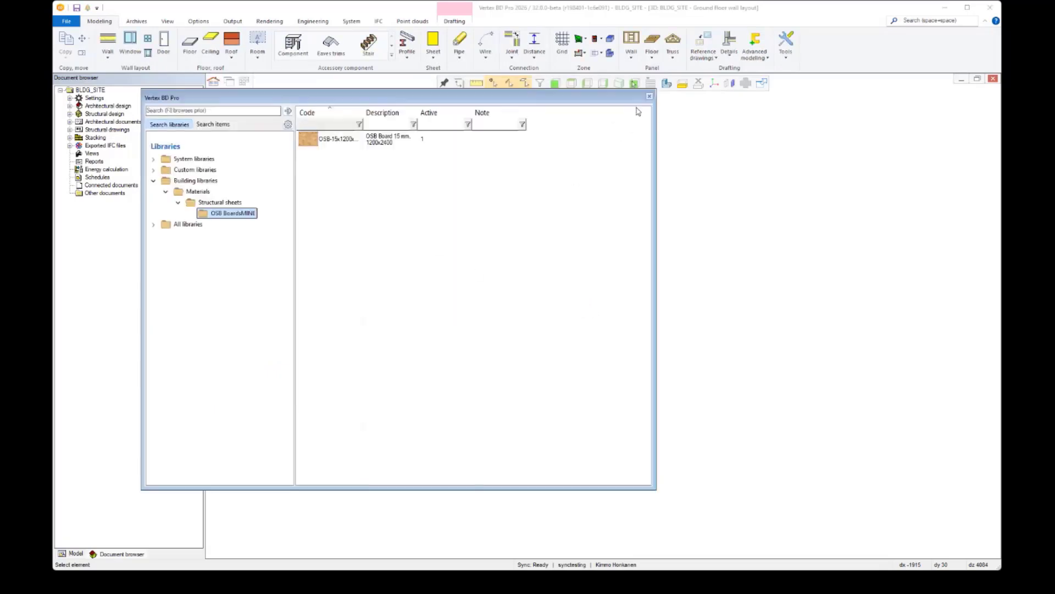
Close the library browser and place an OSB-15x1200x2400M sheet from the OSB BoardsMINE library in the ground floor model
click(650, 94)
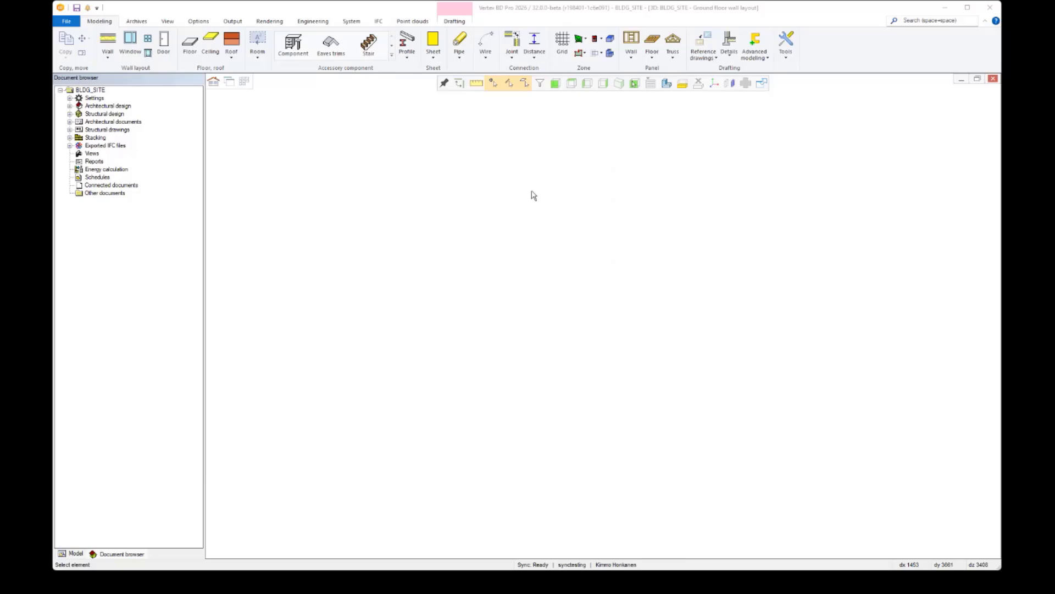
click(435, 55)
click(443, 70)
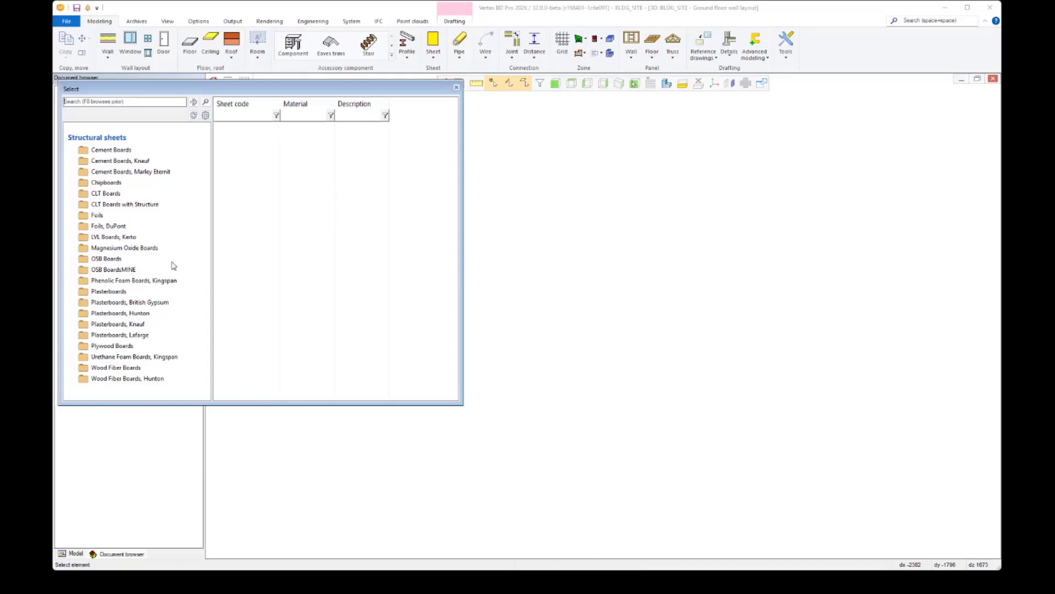
click(129, 270)
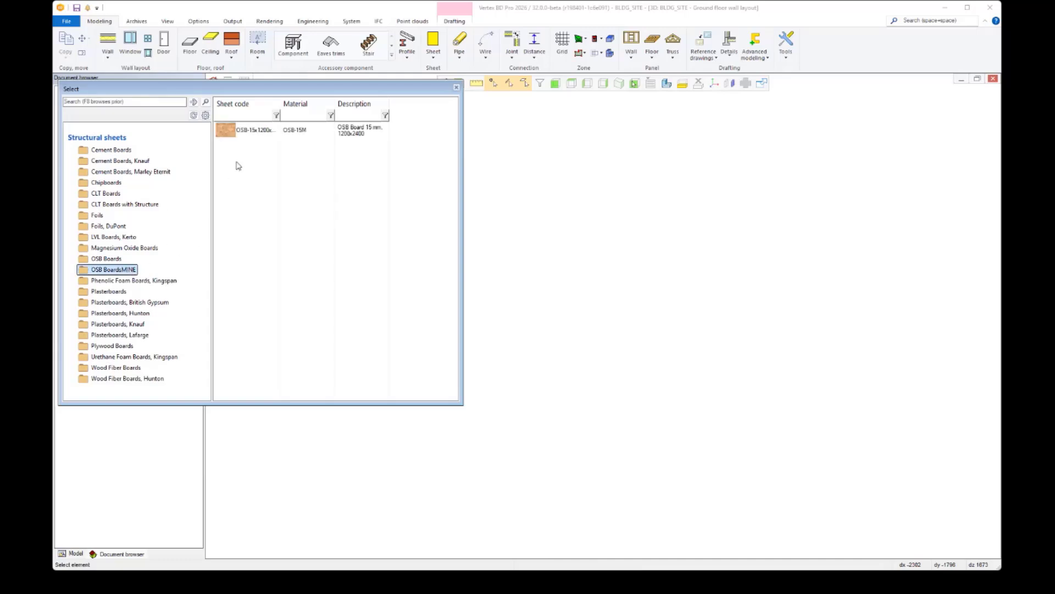
drag(281, 104, 323, 104)
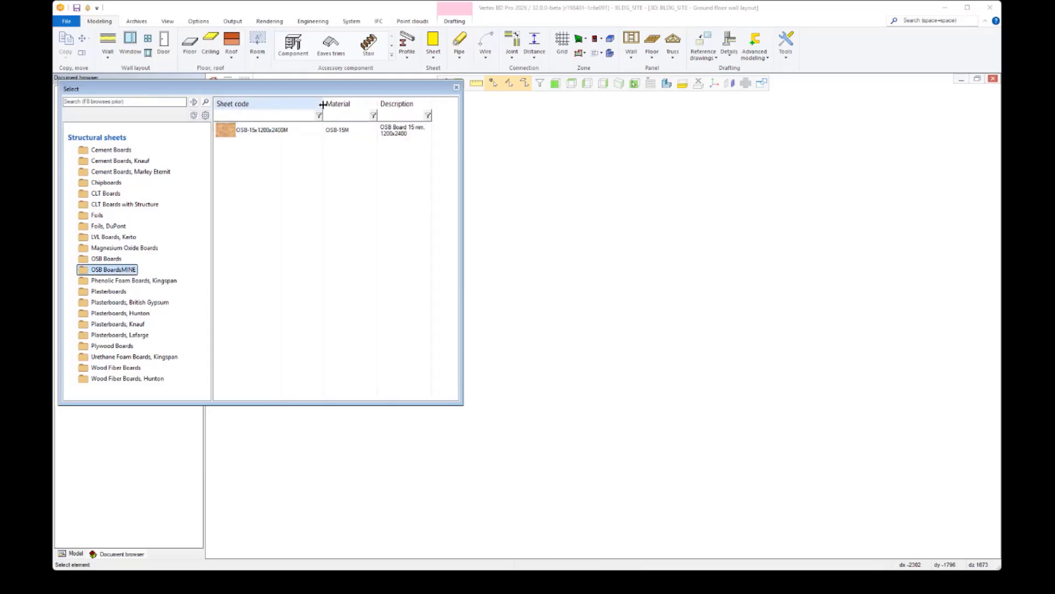
double_click(295, 132)
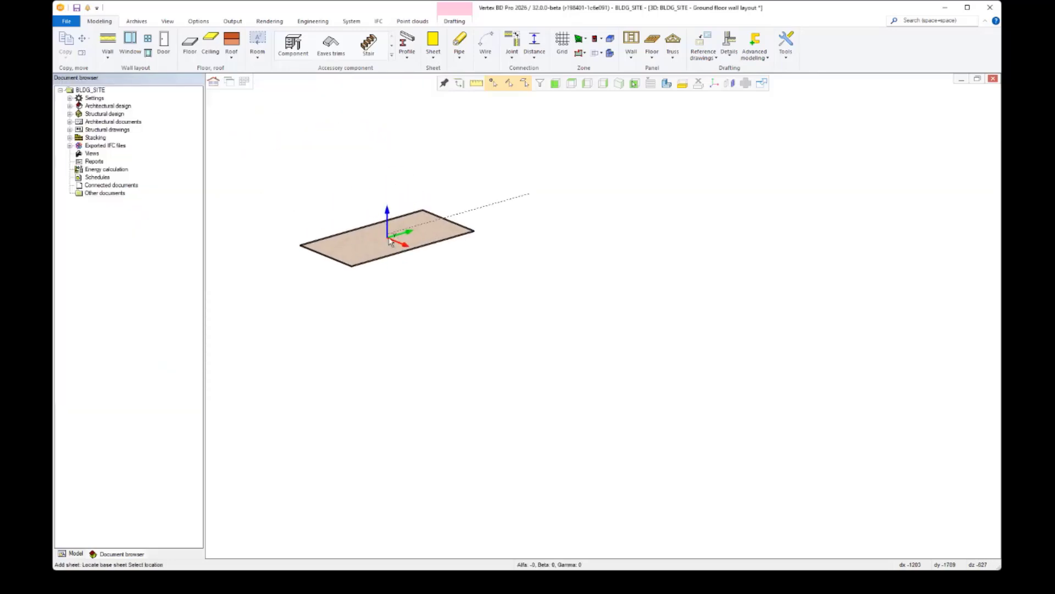
click(420, 262)
key(Escape)
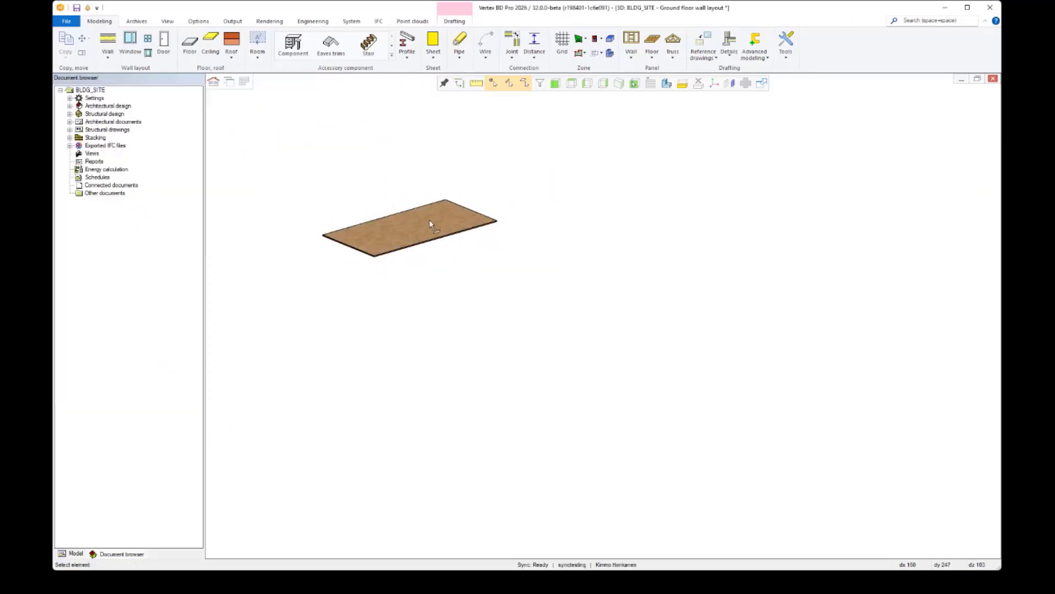
click(430, 222)
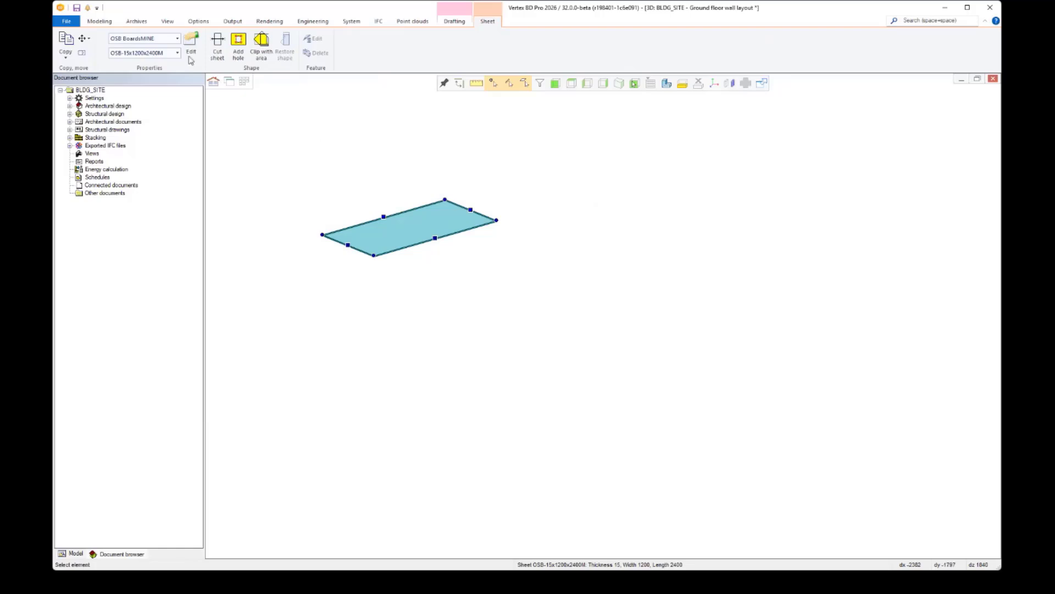
click(459, 259)
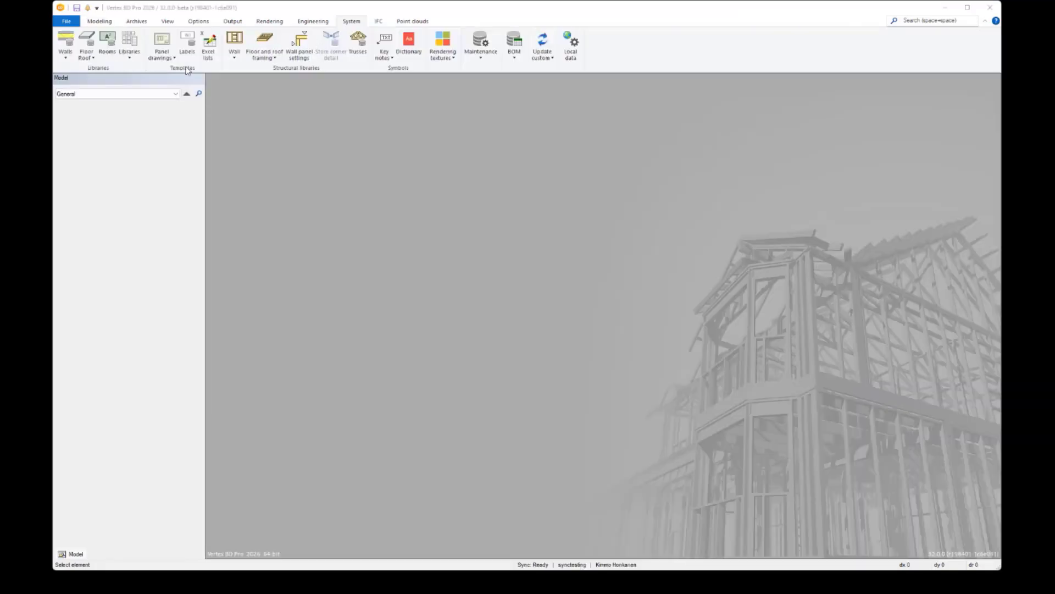
Open the library browser and widen it to read the full descriptions in the Wall Sheathing Methods Own library
click(130, 58)
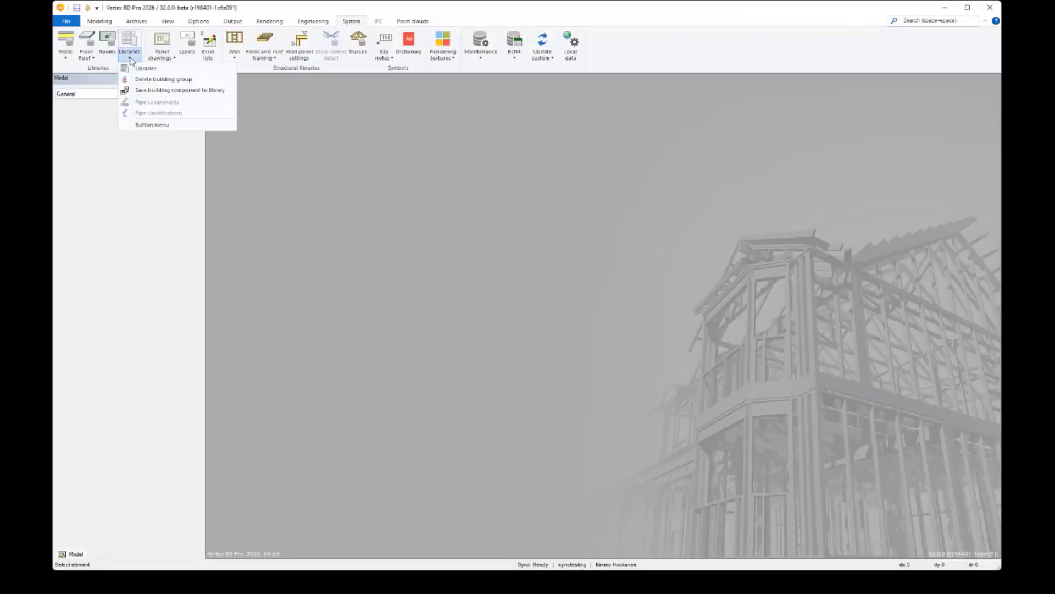
click(146, 69)
drag(300, 101, 399, 123)
drag(393, 161, 422, 162)
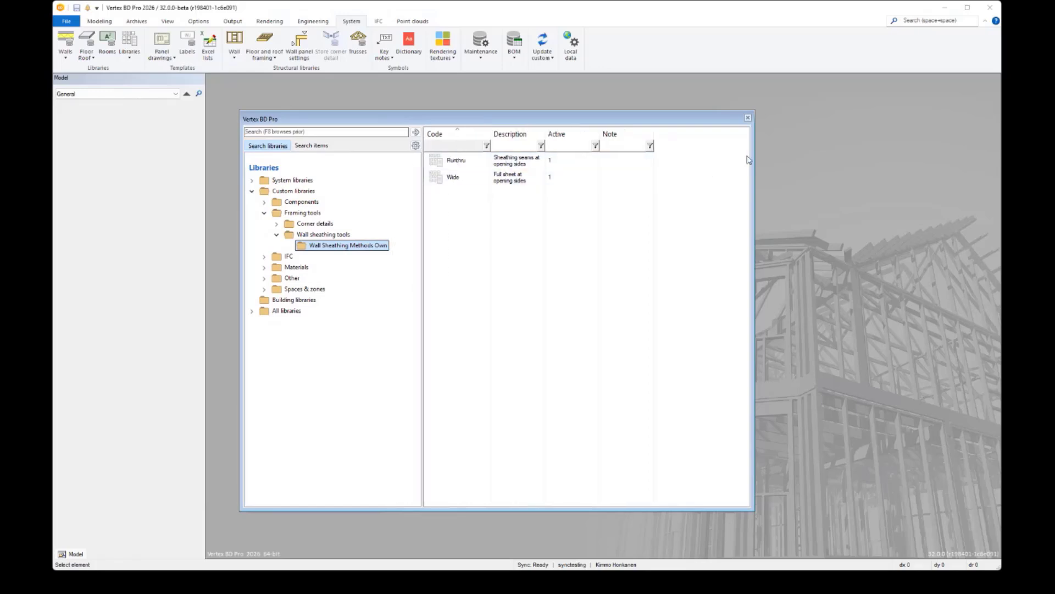
drag(749, 160, 801, 160)
drag(546, 134, 584, 134)
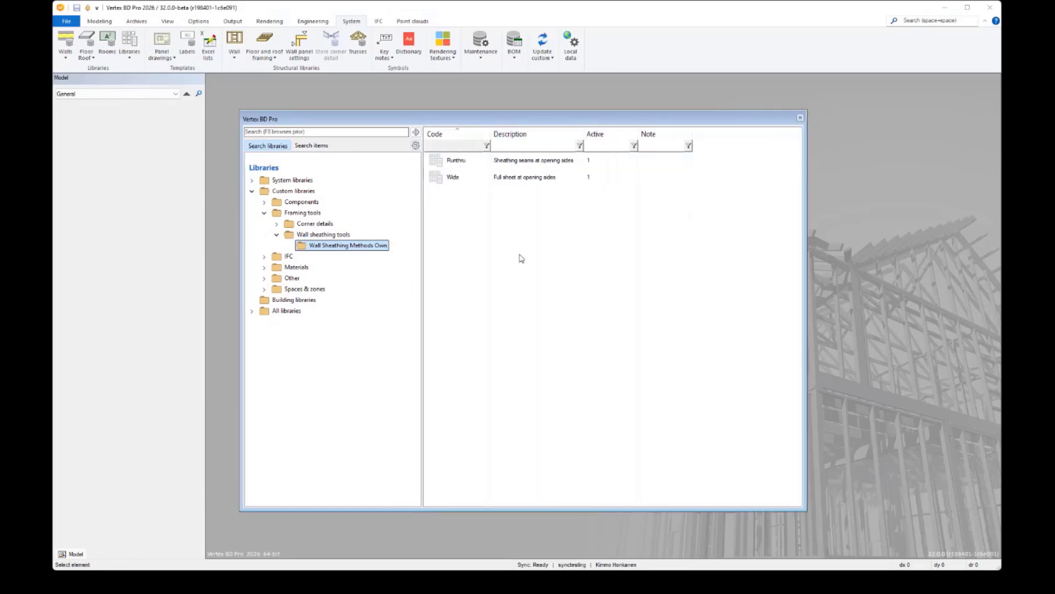
Copy the SHIM-11x145 profile from the custom wood-shim material library to a new custom library, and close the browser
click(265, 267)
click(277, 278)
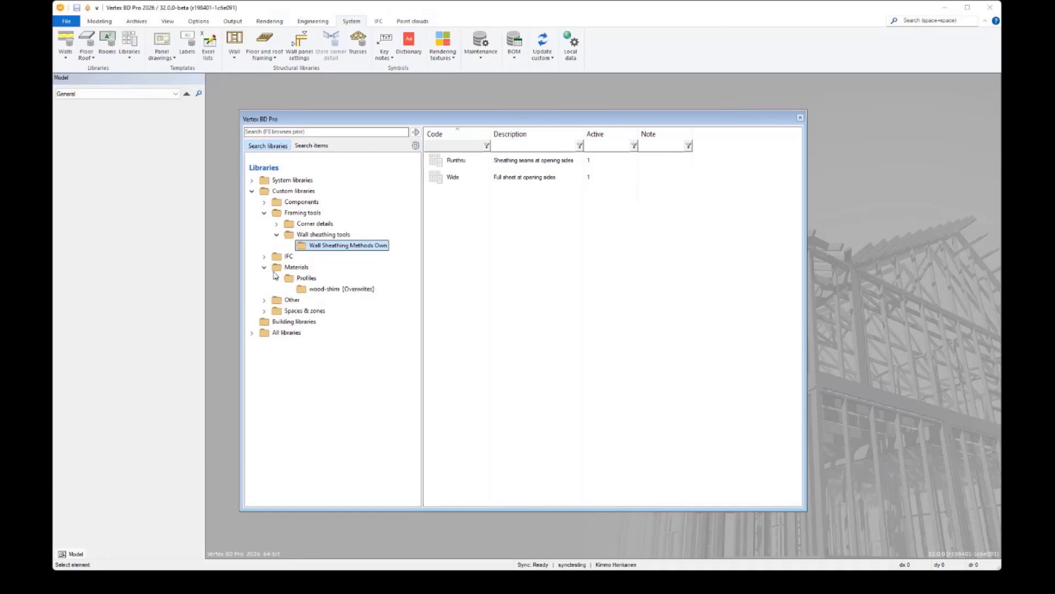
click(313, 291)
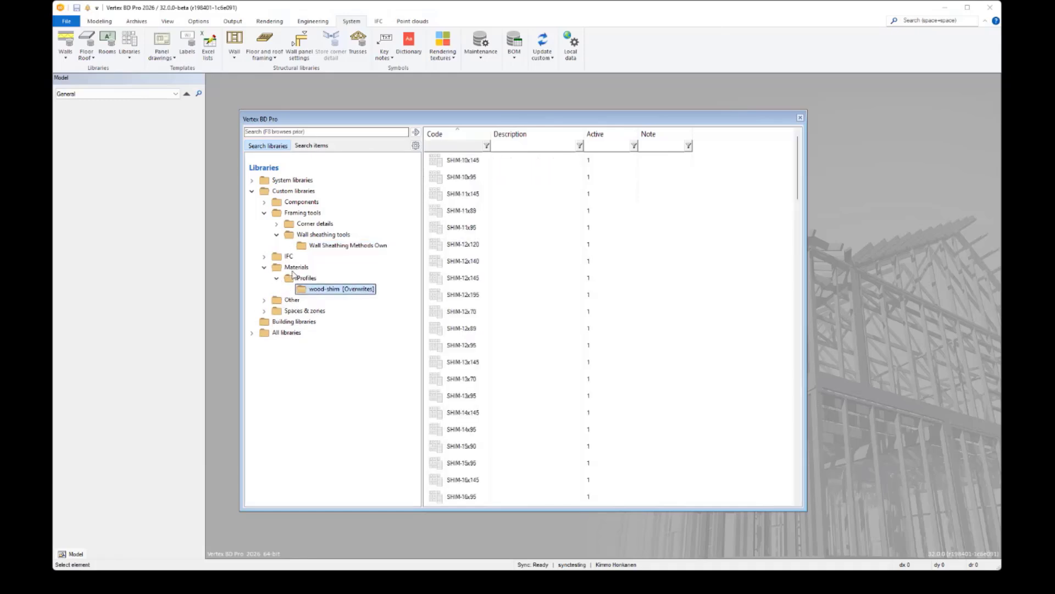
right_click(467, 196)
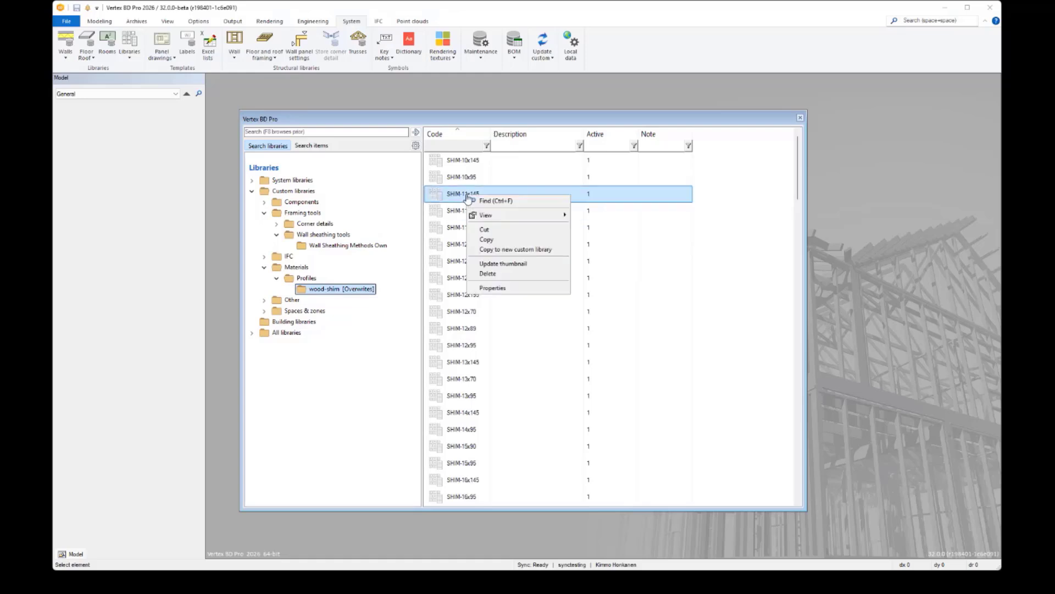
click(496, 250)
click(289, 133)
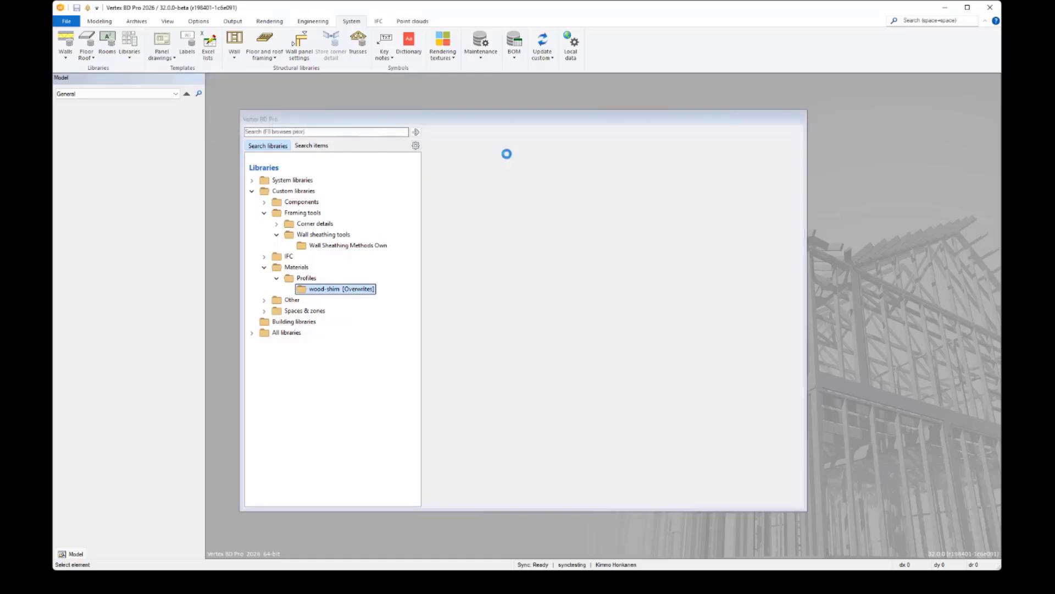
click(799, 118)
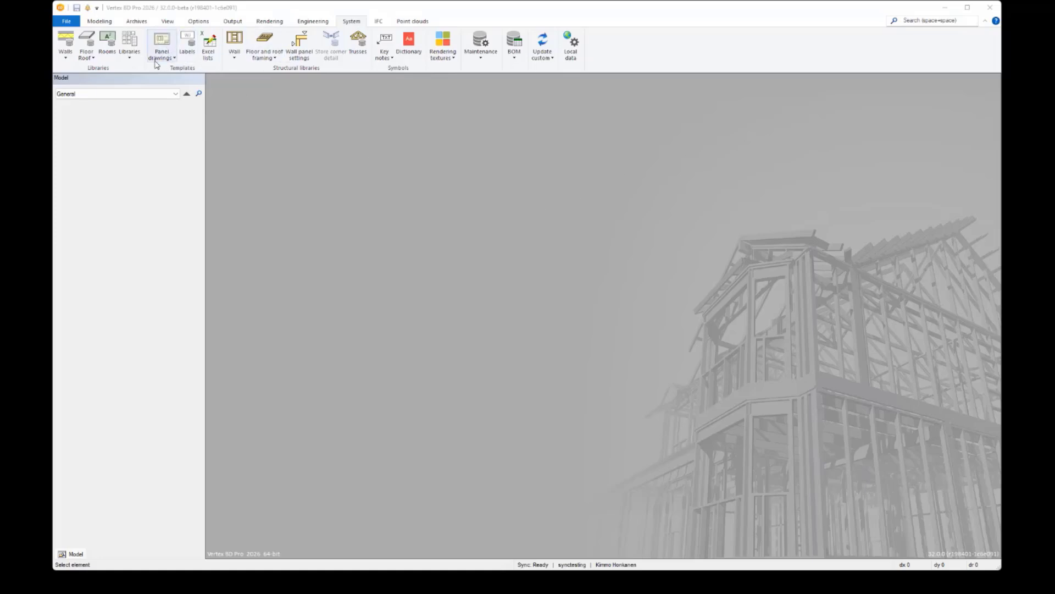
Reopen the library browser and display the Sauna library among the custom macro components
click(131, 58)
click(146, 68)
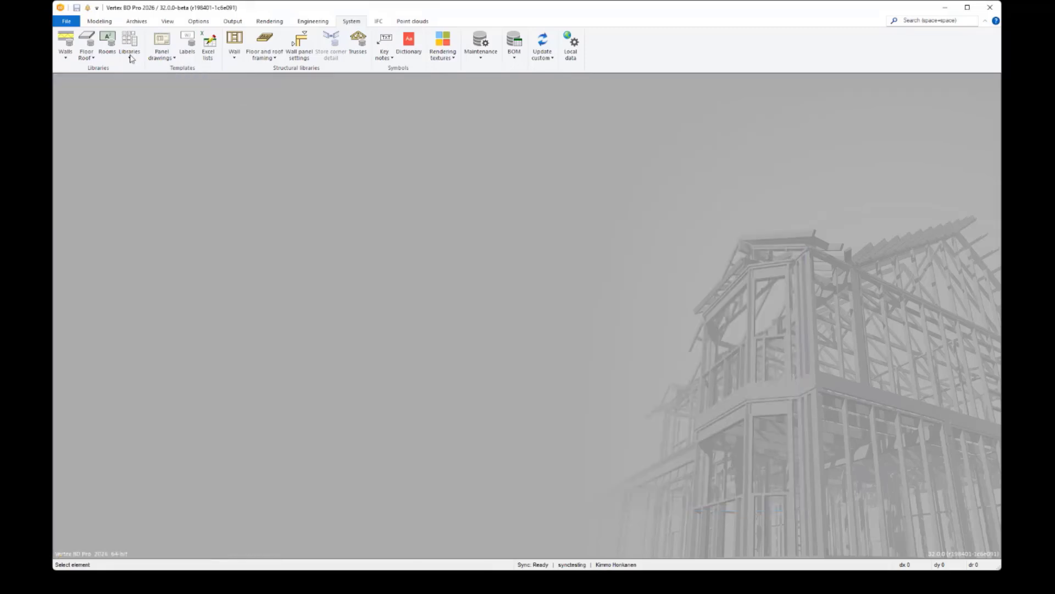
click(130, 58)
click(210, 127)
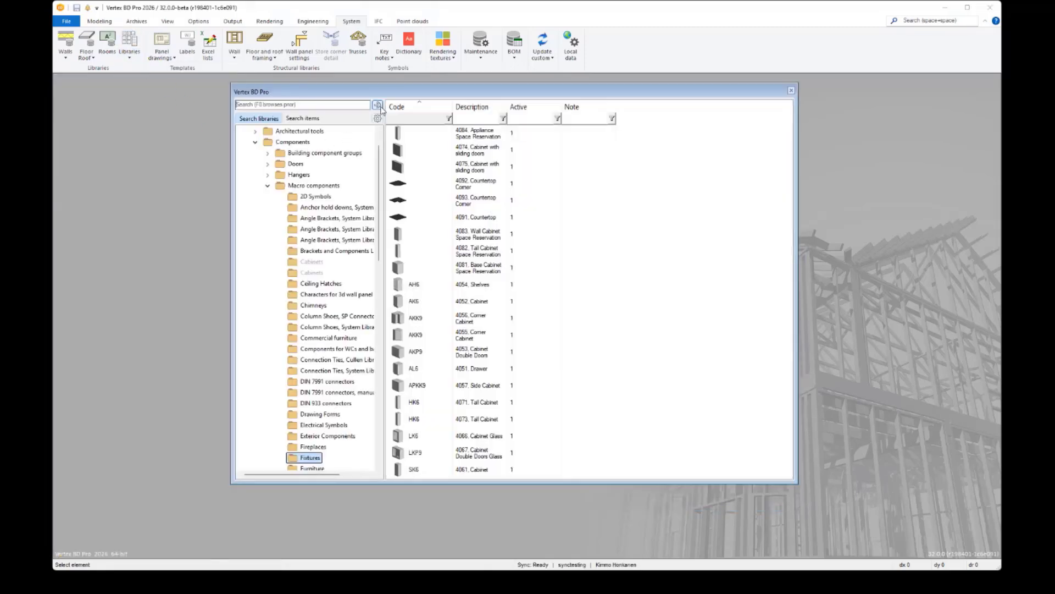
drag(393, 93, 415, 98)
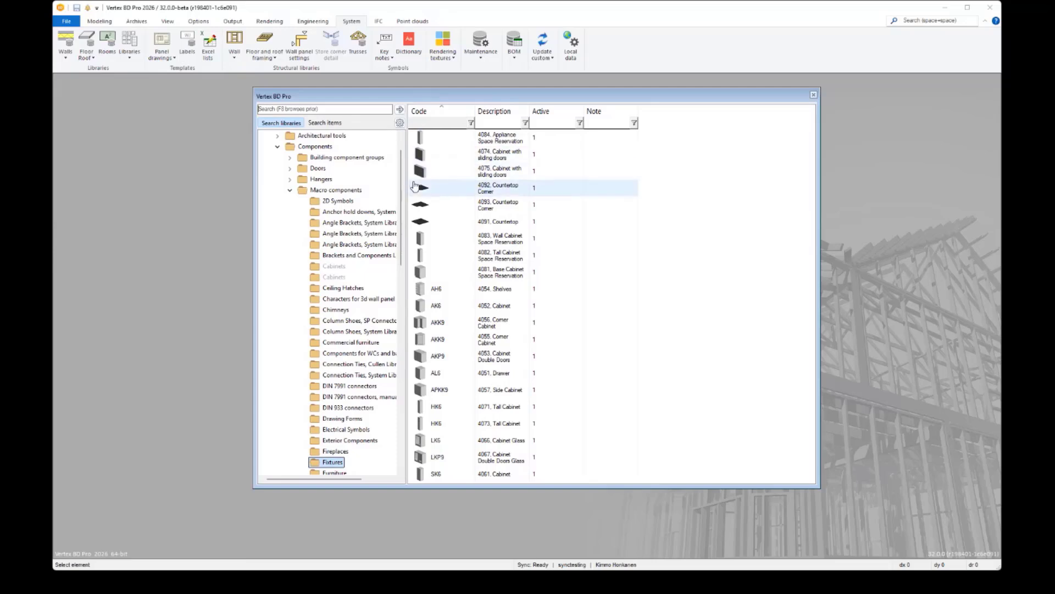
scroll(403, 173, up, 1)
scroll(403, 173, up, 1)
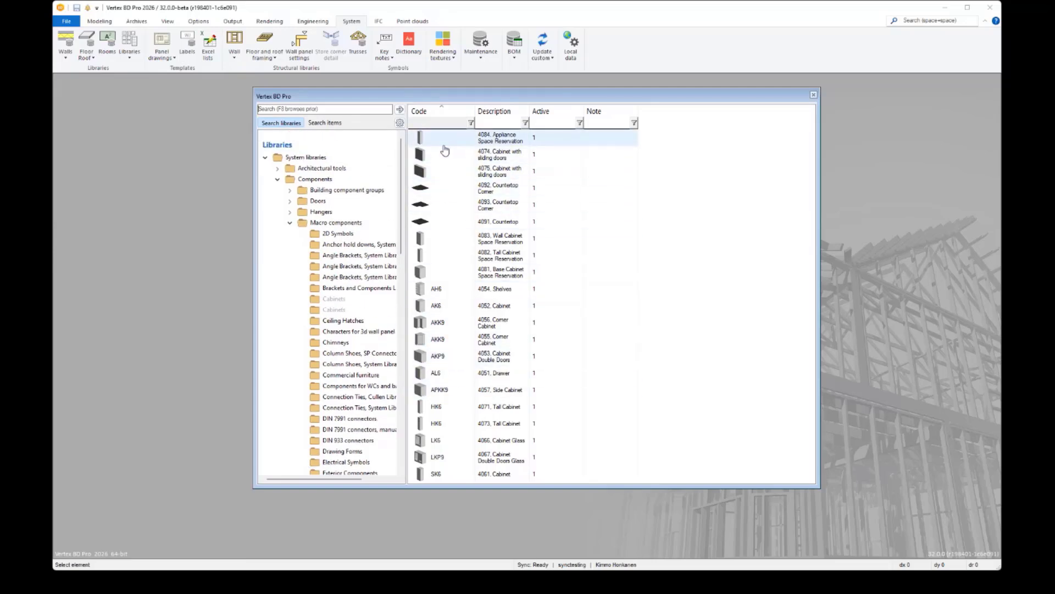
mouse_move(445, 151)
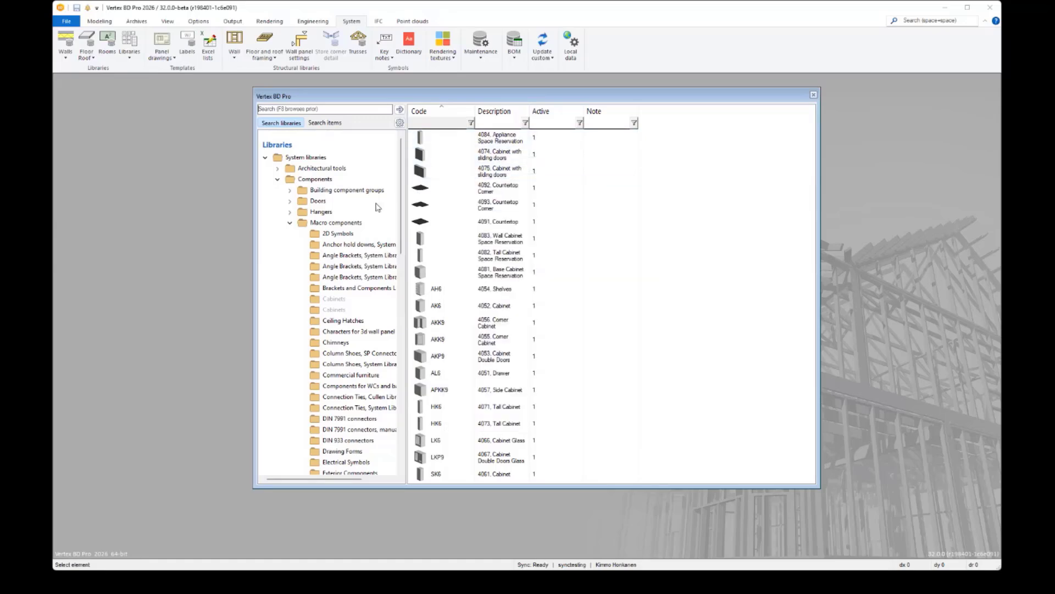
click(278, 181)
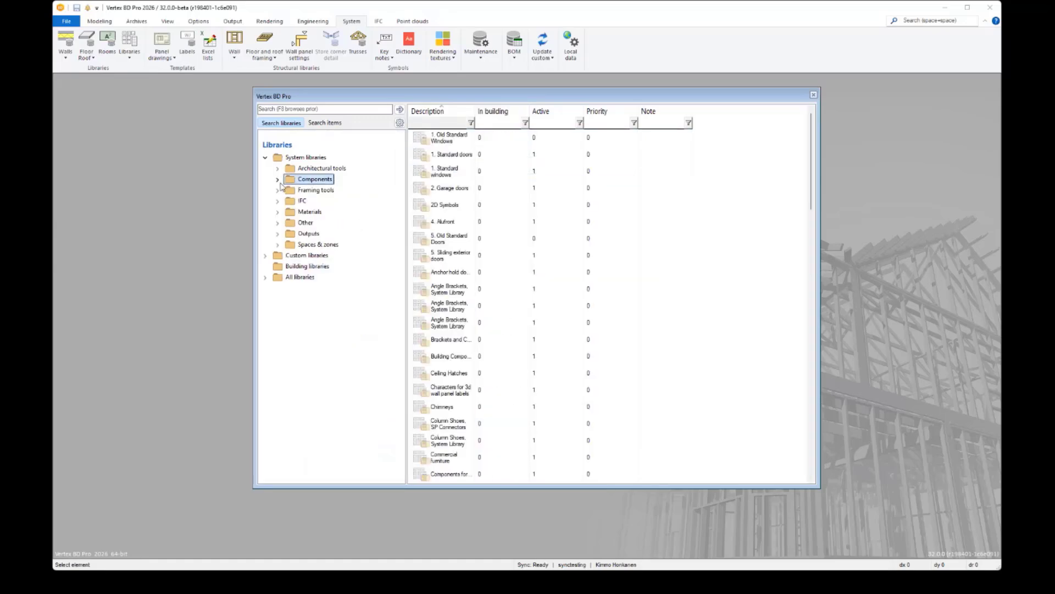
click(265, 158)
click(266, 168)
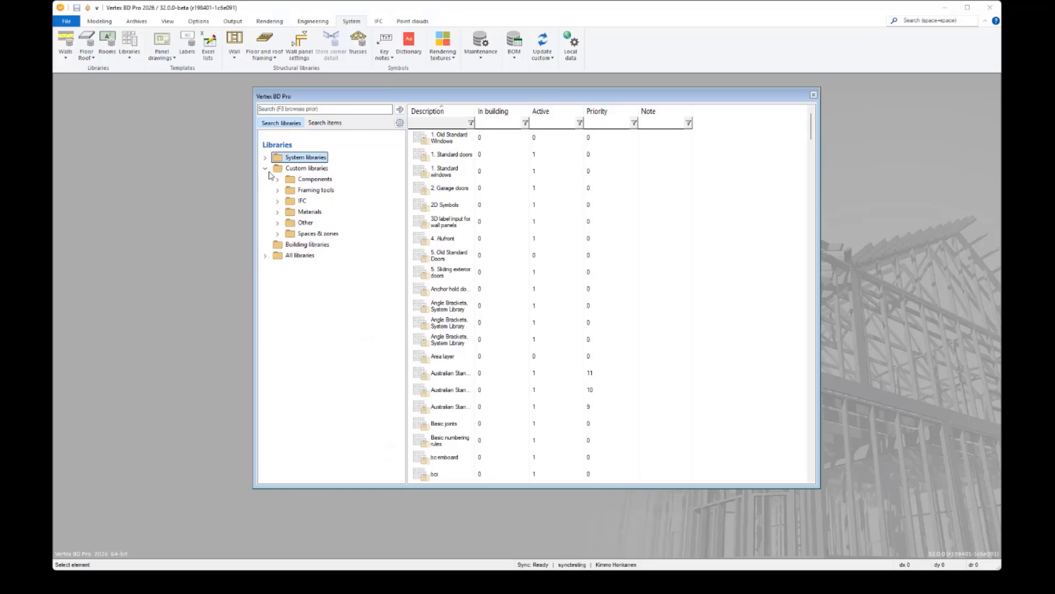
click(278, 180)
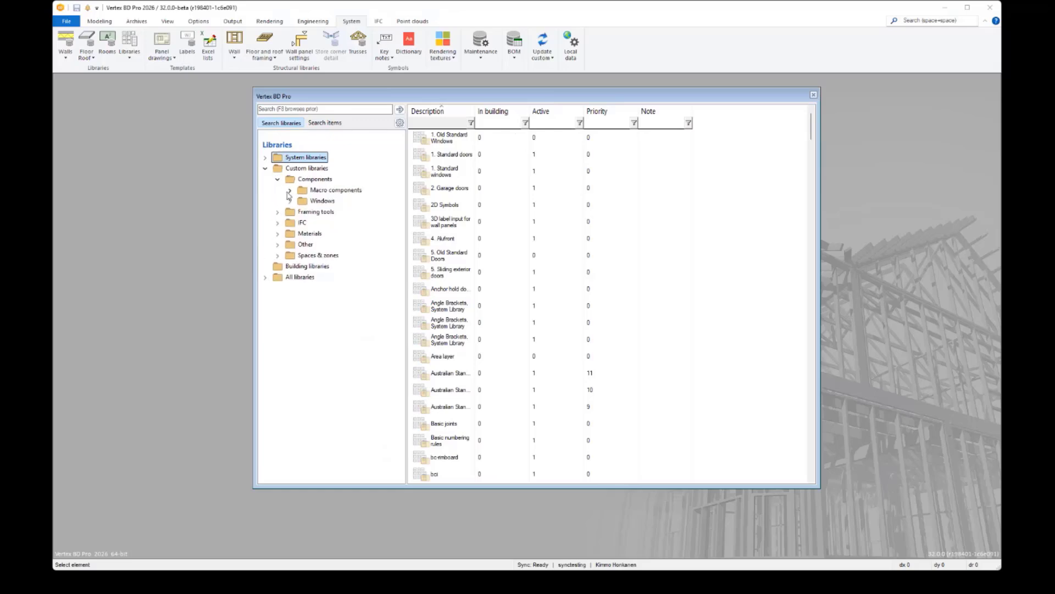
click(289, 191)
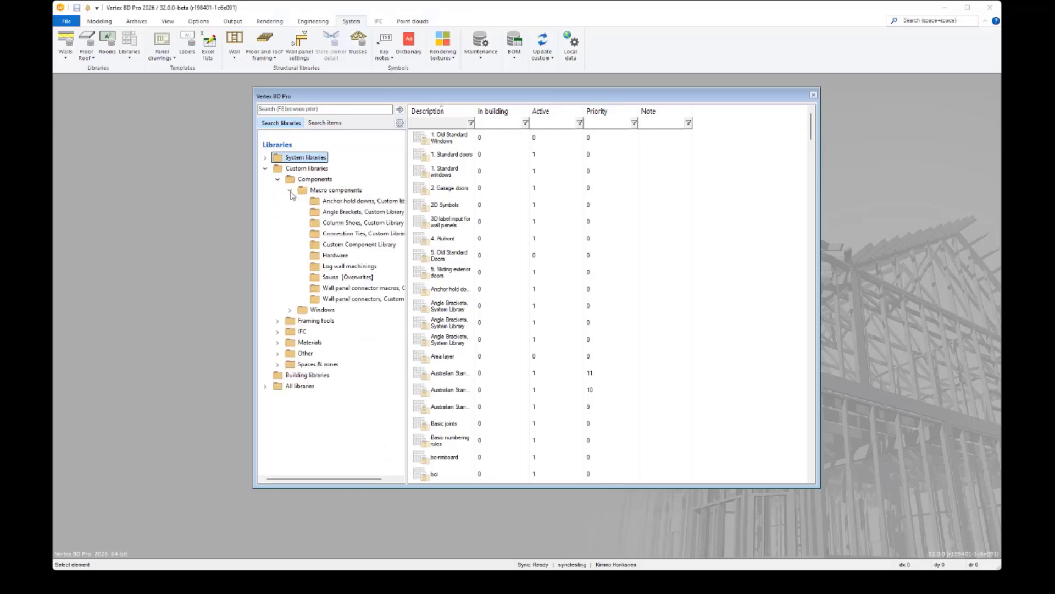
click(334, 277)
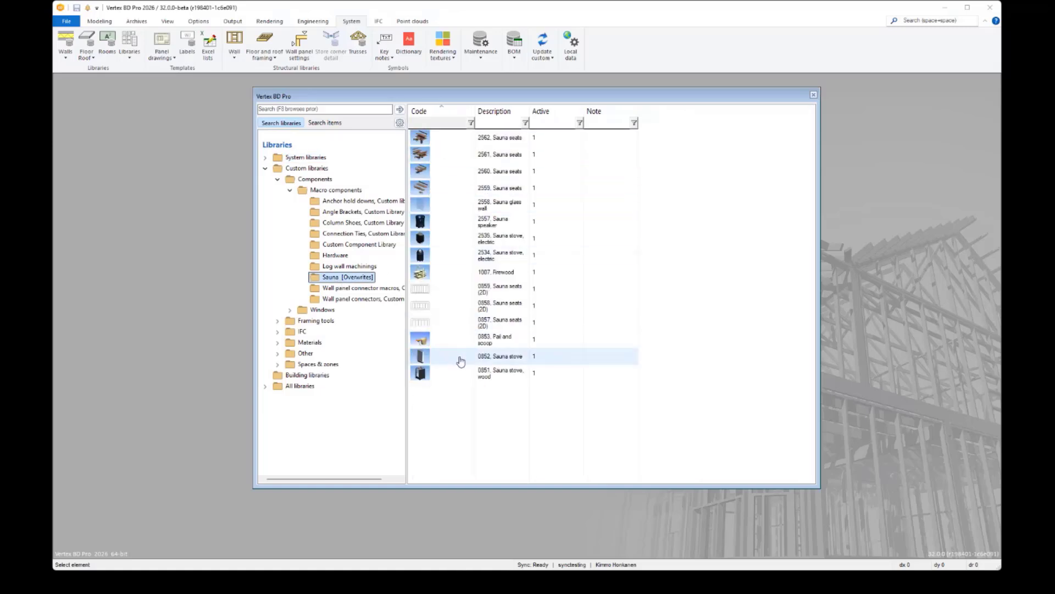
Update the thumbnails of the custom Sauna library
right_click(368, 278)
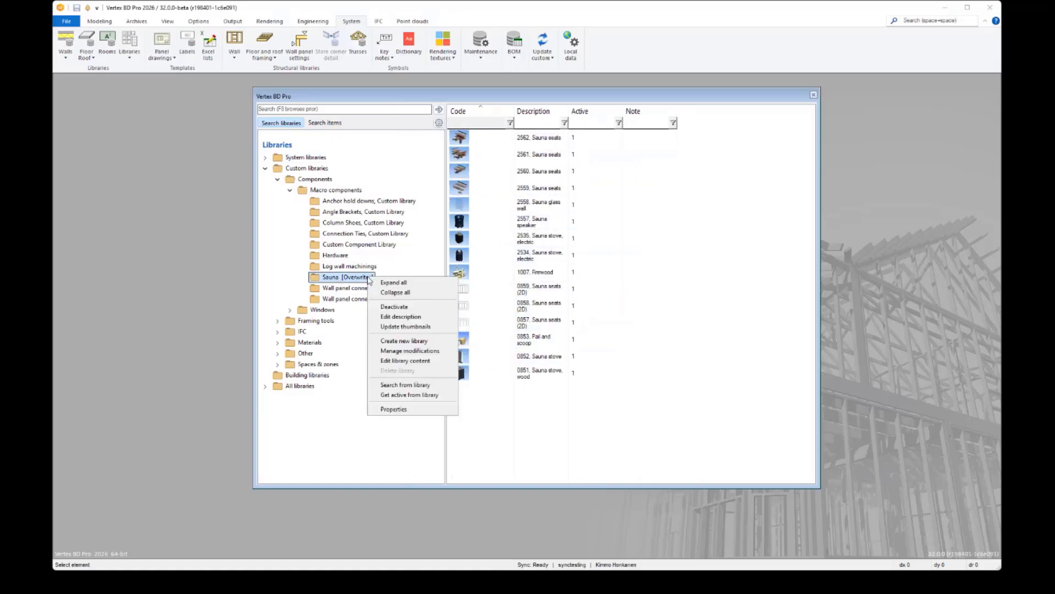
click(403, 327)
click(175, 137)
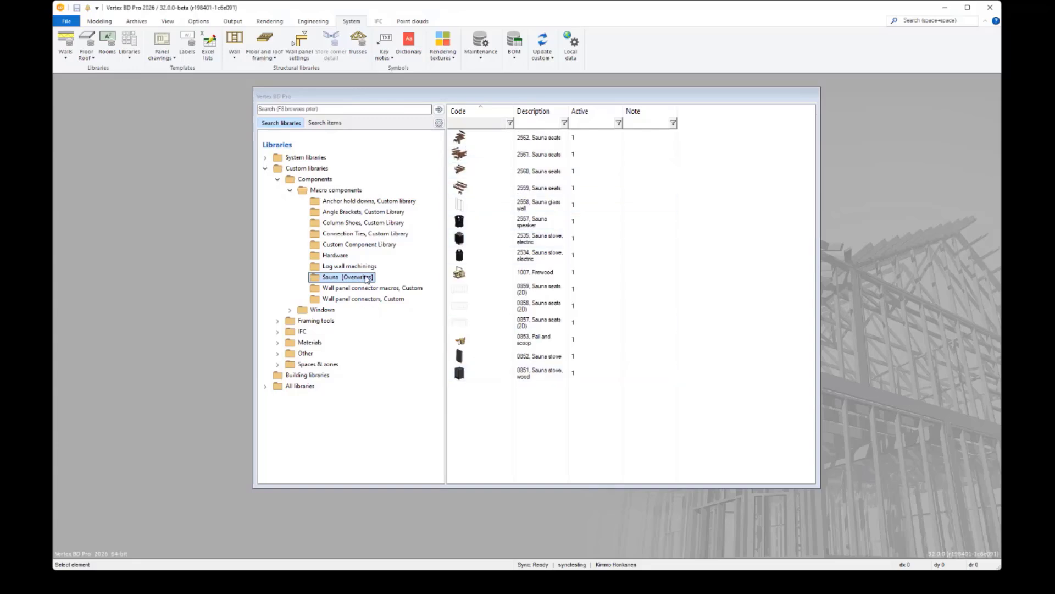
mouse_move(439, 88)
mouse_down()
mouse_move(443, 131)
mouse_move(420, 96)
mouse_up()
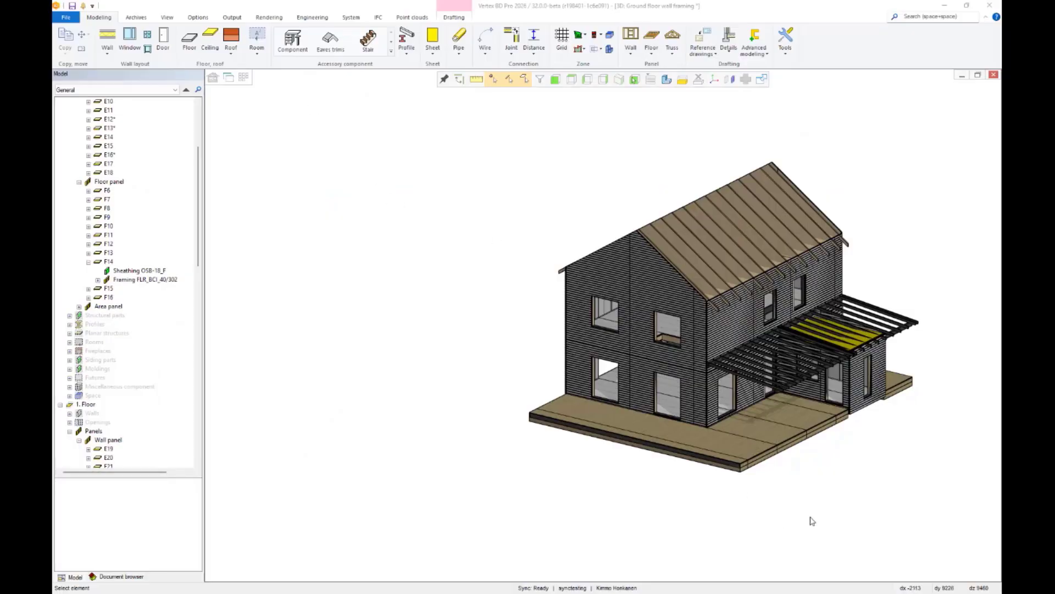
Toggle the panel protection of ground floor wall panel E12 on the gable facade
scroll(928, 495, up, 4)
scroll(632, 333, down, 4)
mouse_move(484, 237)
middle_down()
mouse_move(599, 238)
mouse_move(532, 216)
mouse_move(479, 231)
middle_up()
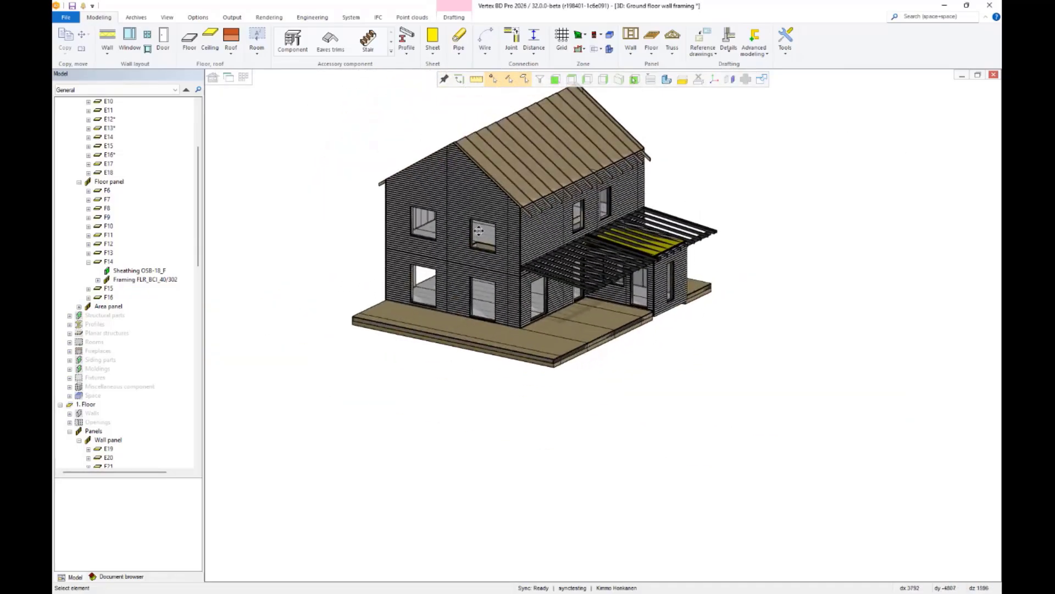
scroll(494, 263, up, 3)
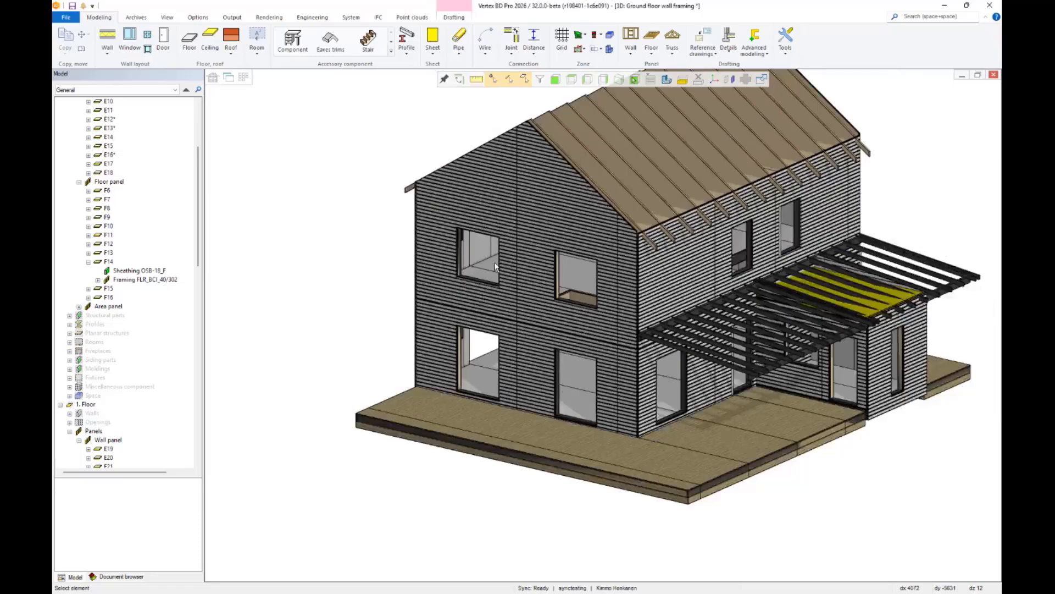
scroll(495, 267, up, 3)
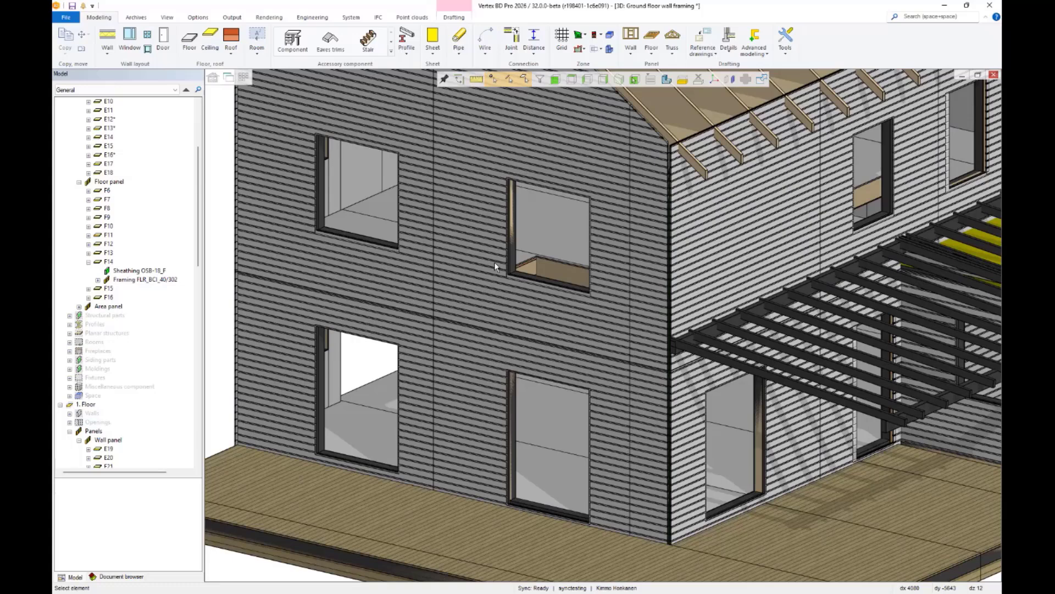
click(618, 395)
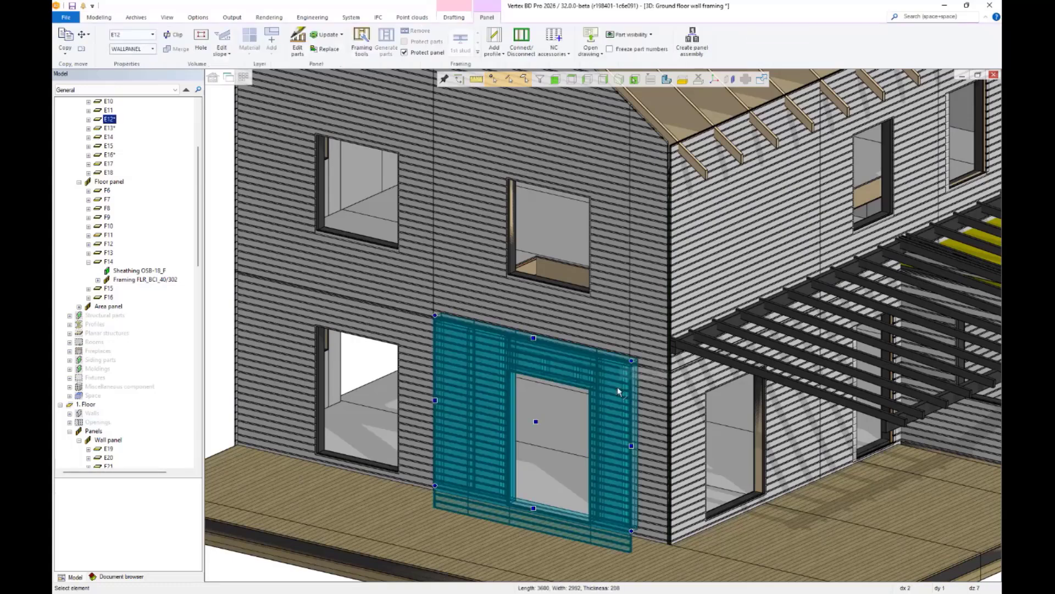
click(417, 53)
key(Escape)
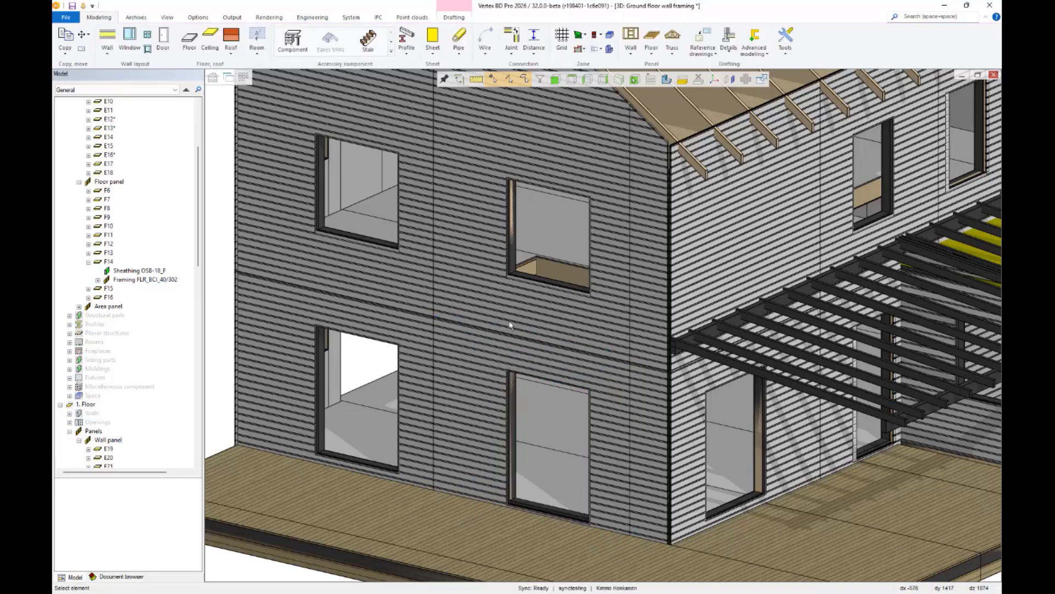
Protect first-floor wall panel E23 and try to generate the parts of all wall panels, cancelling the generation
click(422, 288)
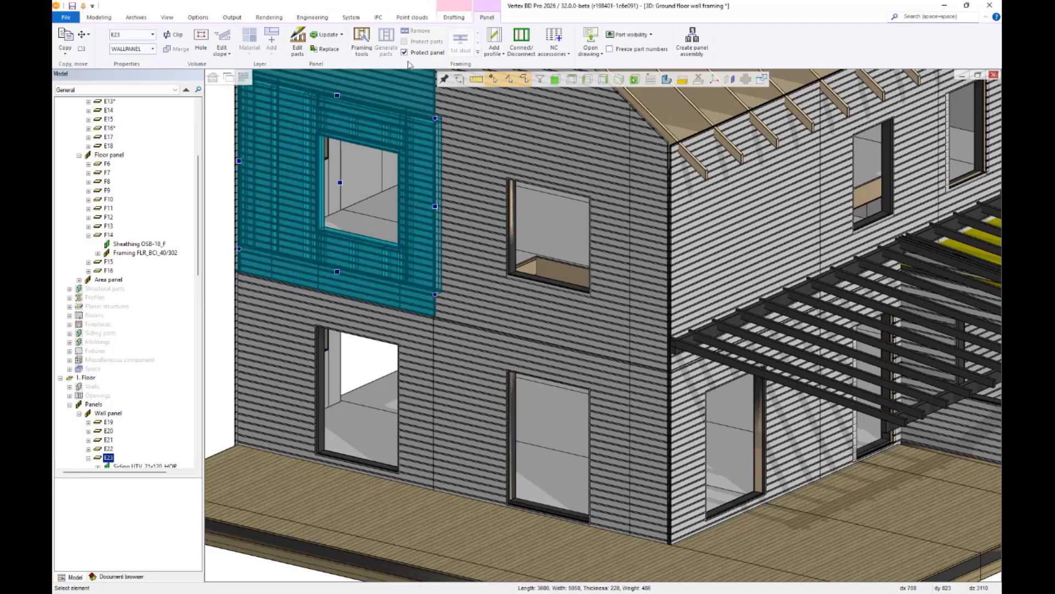
key(Escape)
click(459, 214)
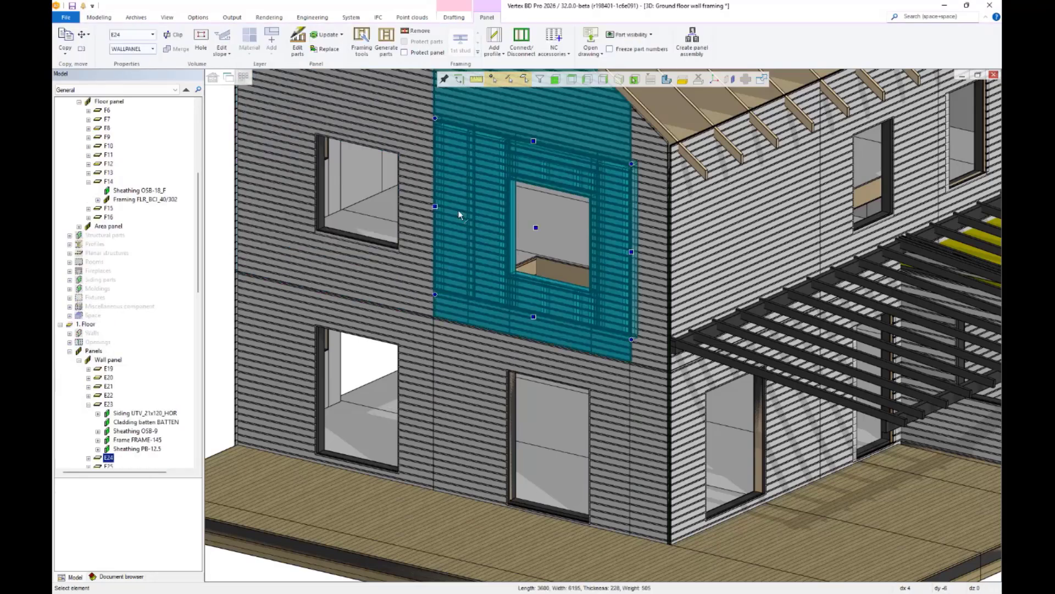
key(ctrl+a)
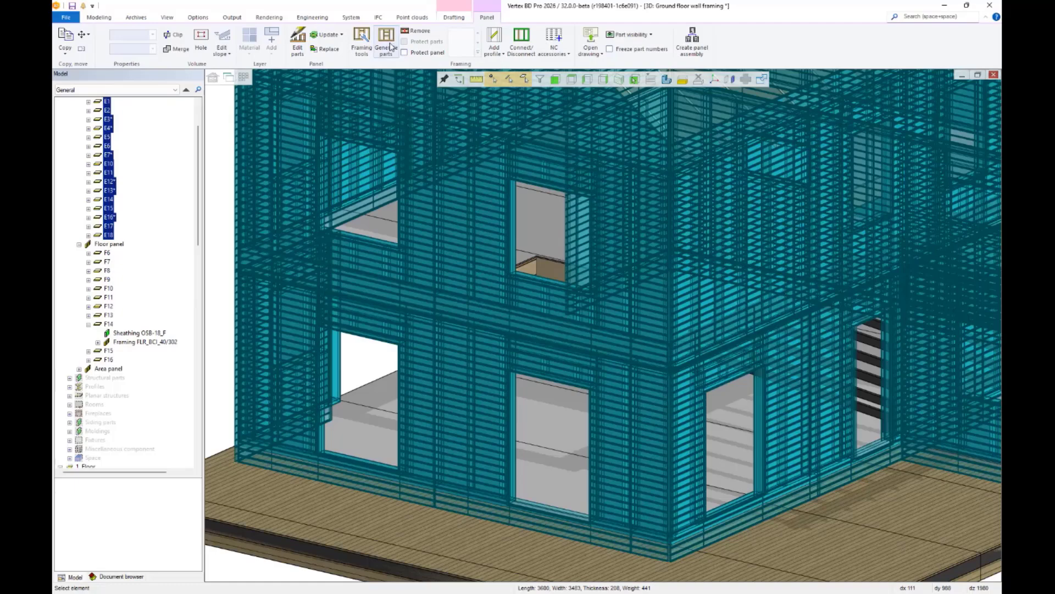
click(386, 45)
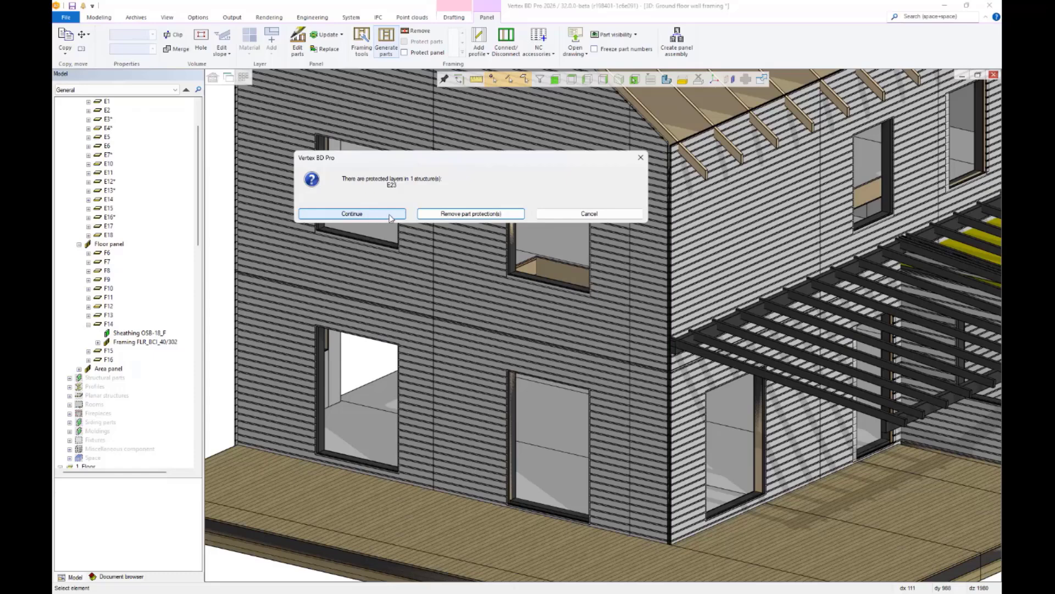
click(566, 215)
Protect the parts of the UTV_21x120_HOR siding, OSB-9 sheathing and PB-12.5 sheathing layers in first-floor wall panel E24
click(486, 301)
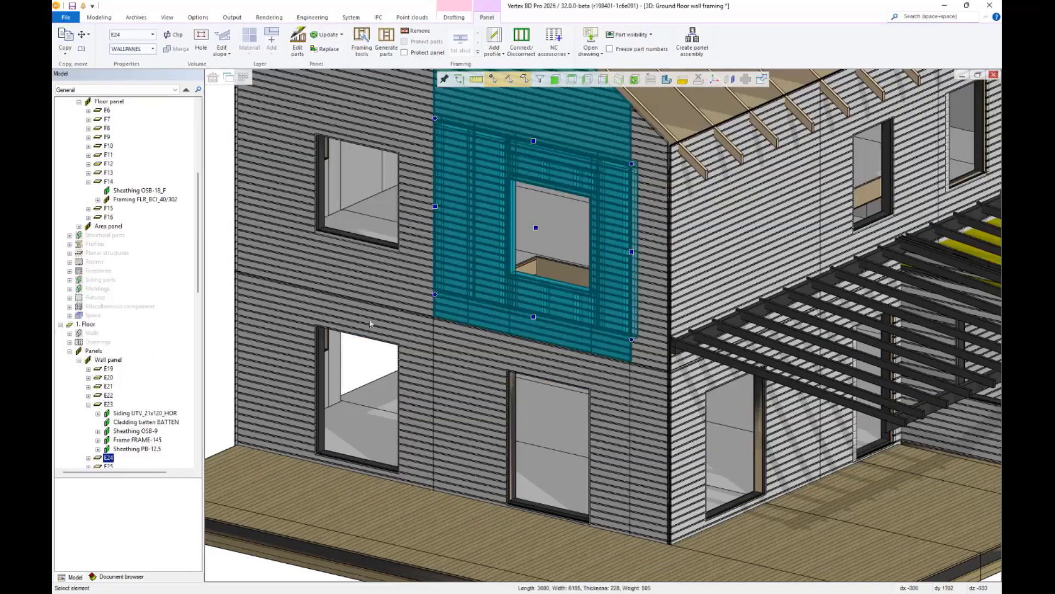
drag(199, 280, 200, 369)
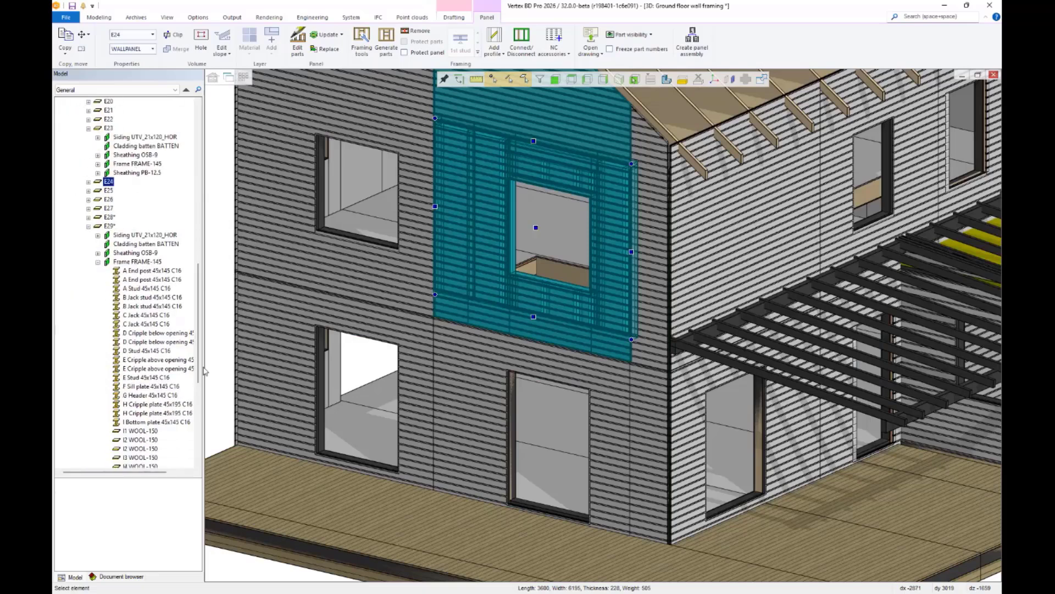
click(89, 182)
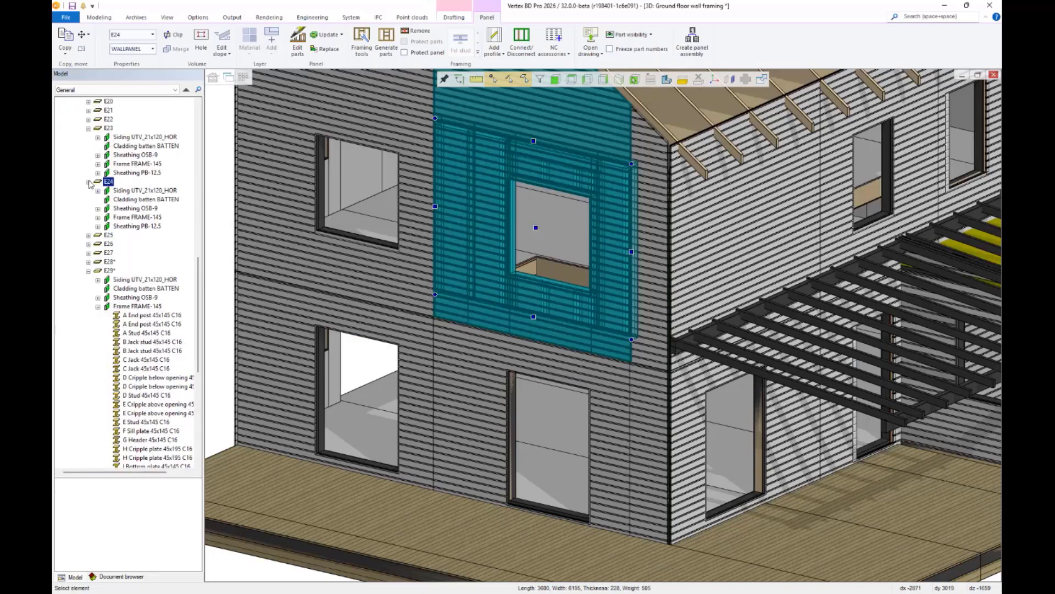
click(136, 191)
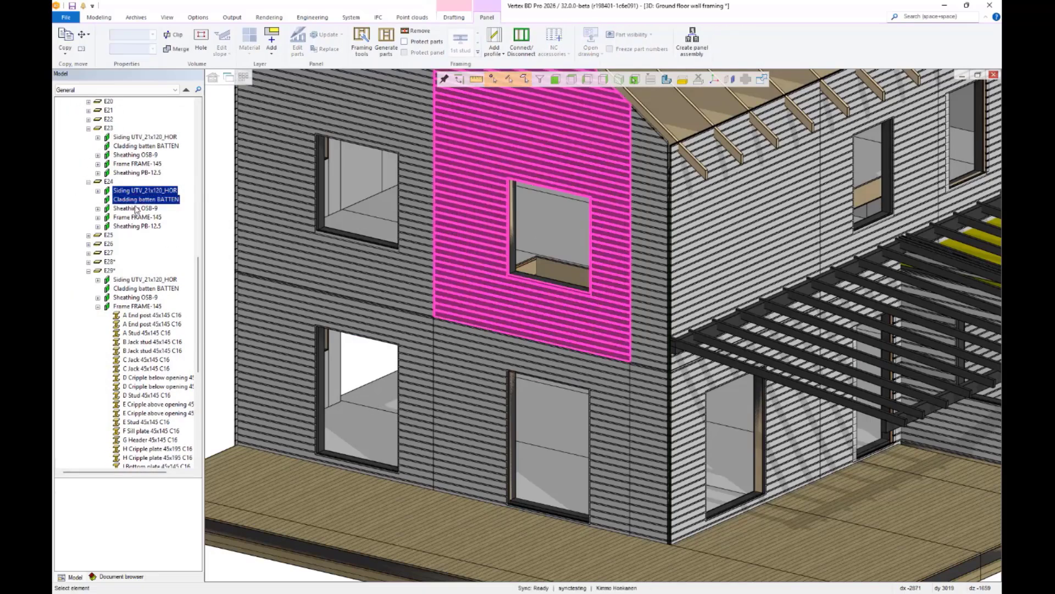
ctrl+click(137, 208)
ctrl+click(138, 226)
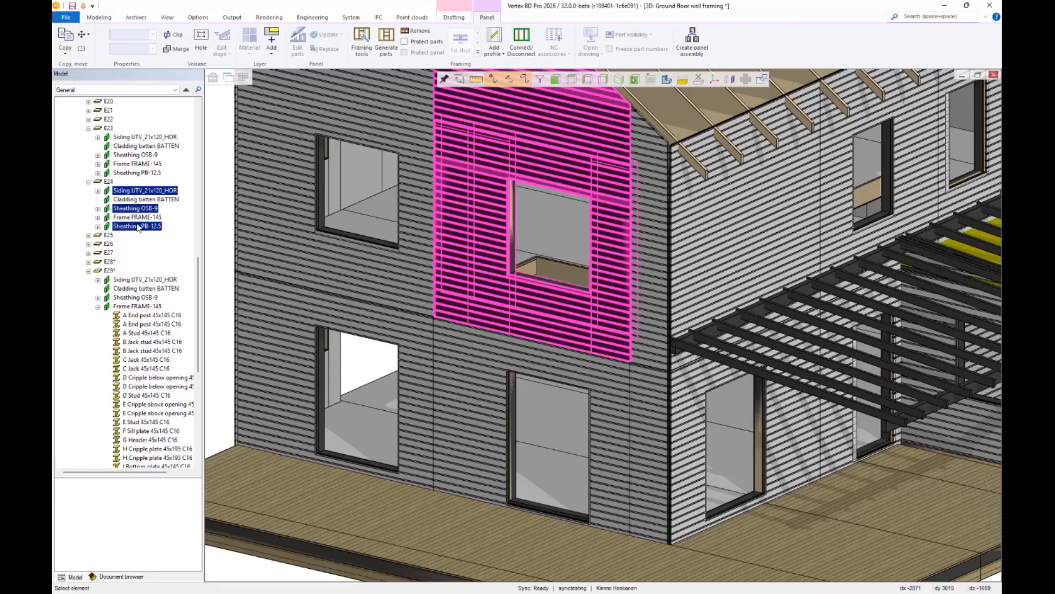
click(405, 41)
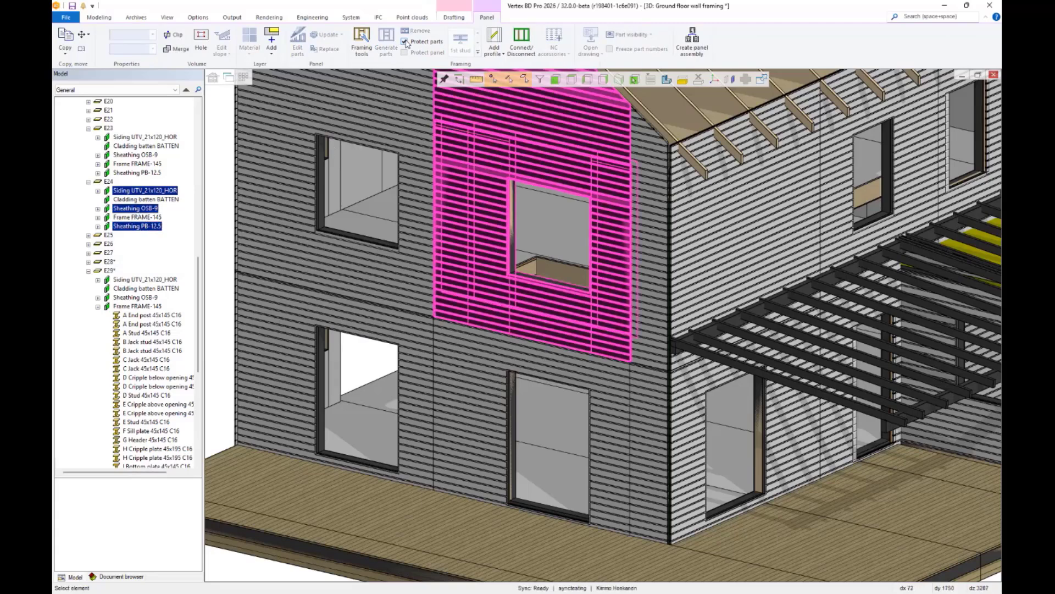
click(212, 205)
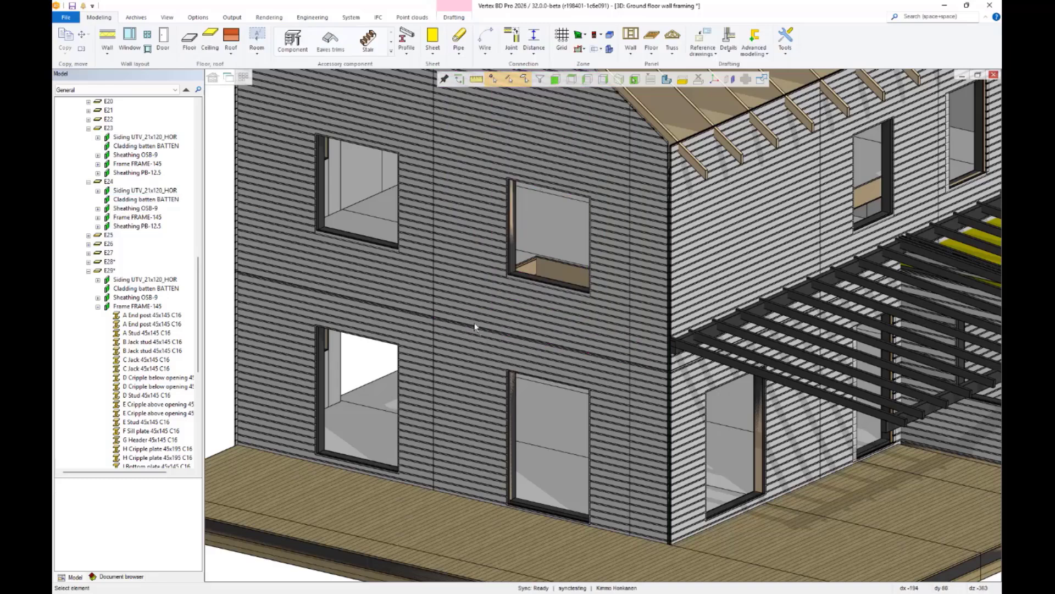
Try to generate the parts of all wall panels with protected layers in E23 and E24, and cancel the generation
click(457, 350)
key(ctrl+a)
click(386, 40)
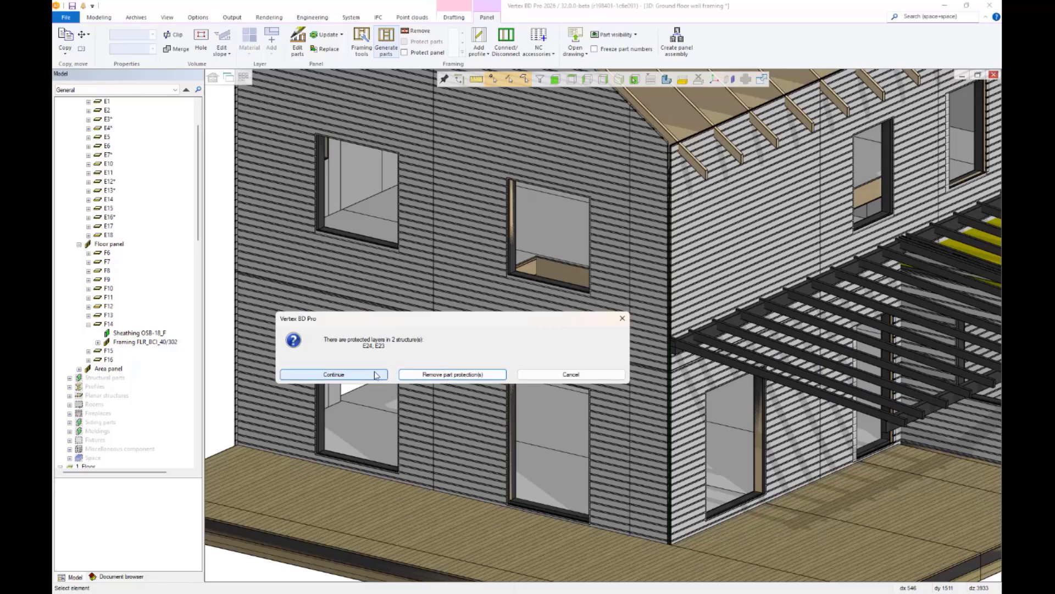
click(579, 374)
scroll(489, 307, down, 5)
key(Escape)
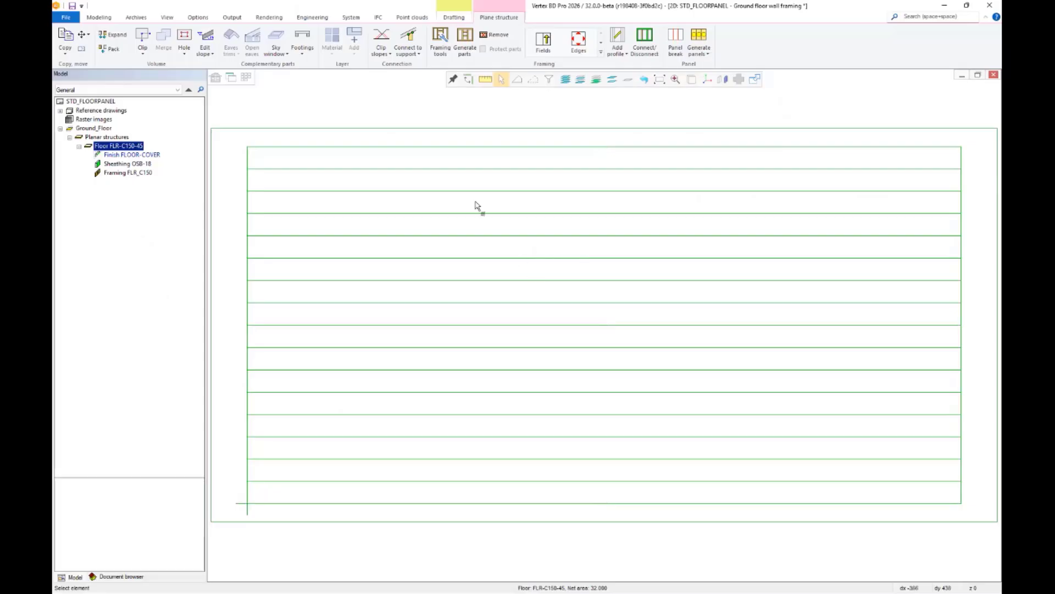
Choose 2010 Service Hole as the joist service hole type in the floor structure's framing settings and accept them
click(433, 132)
click(441, 49)
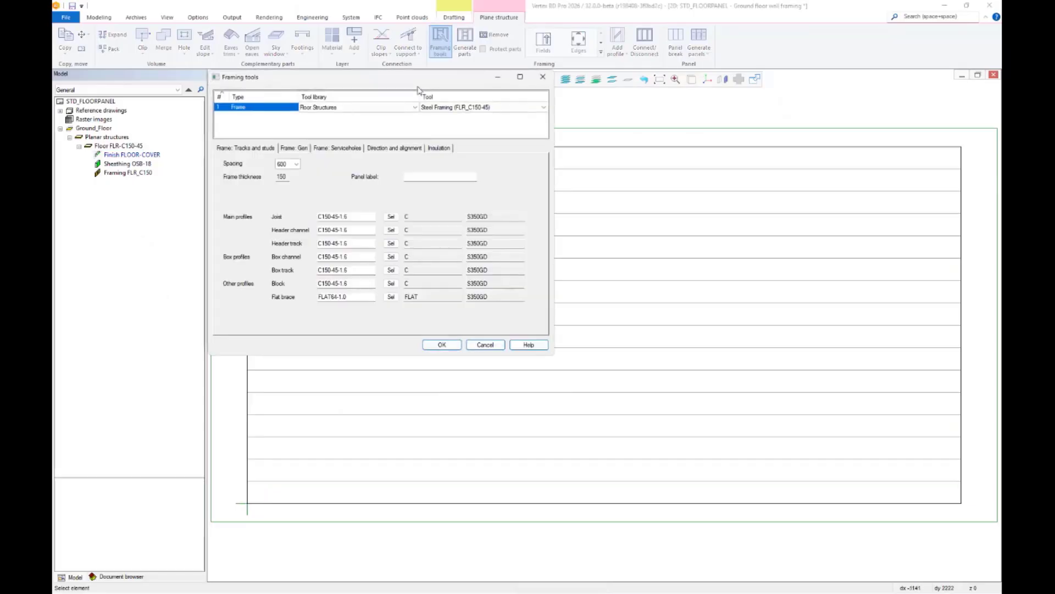
drag(413, 74, 421, 124)
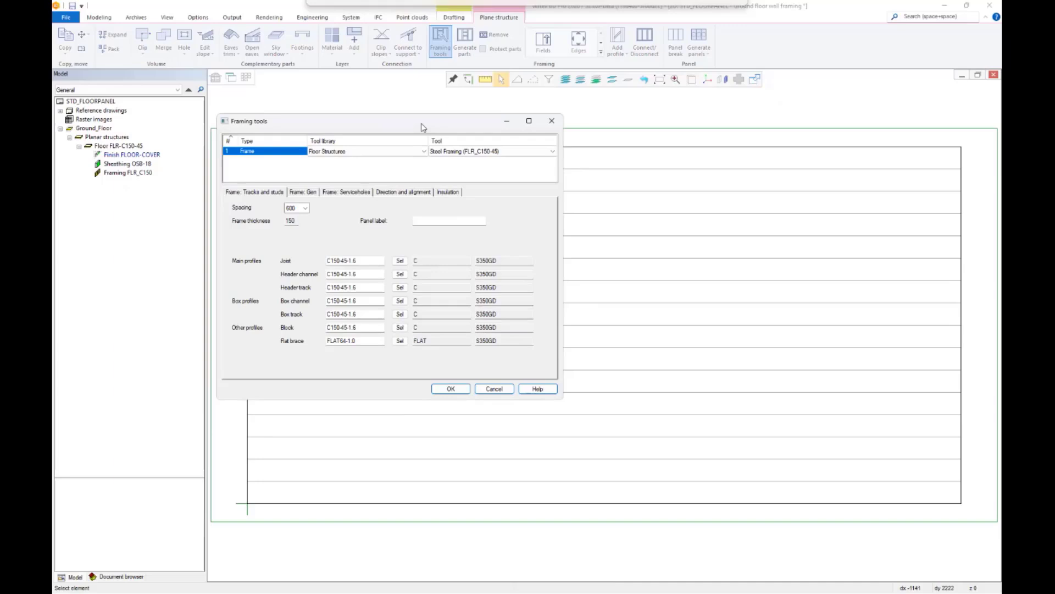
click(358, 192)
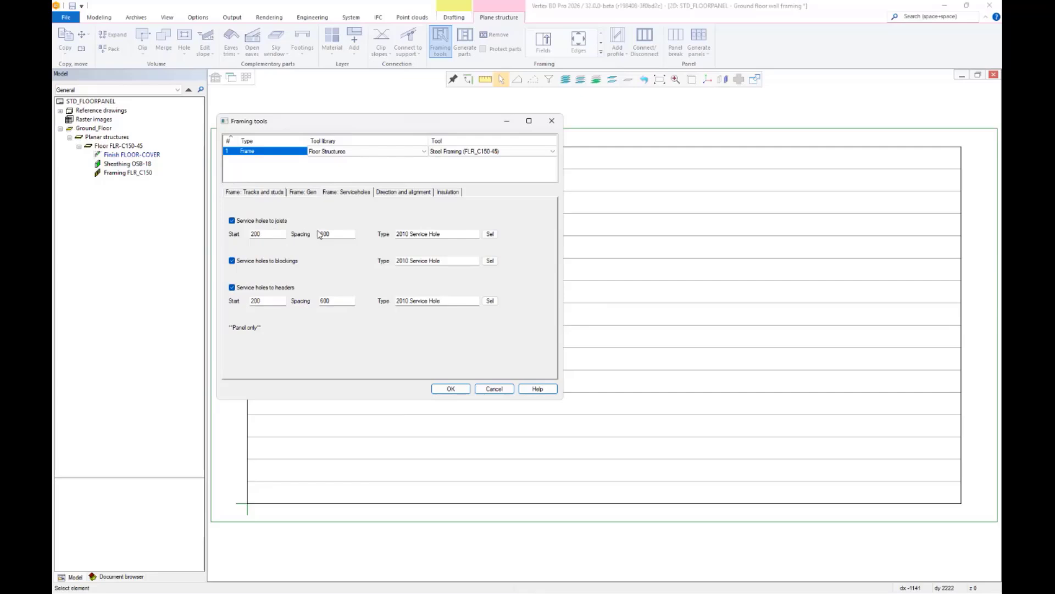
click(490, 233)
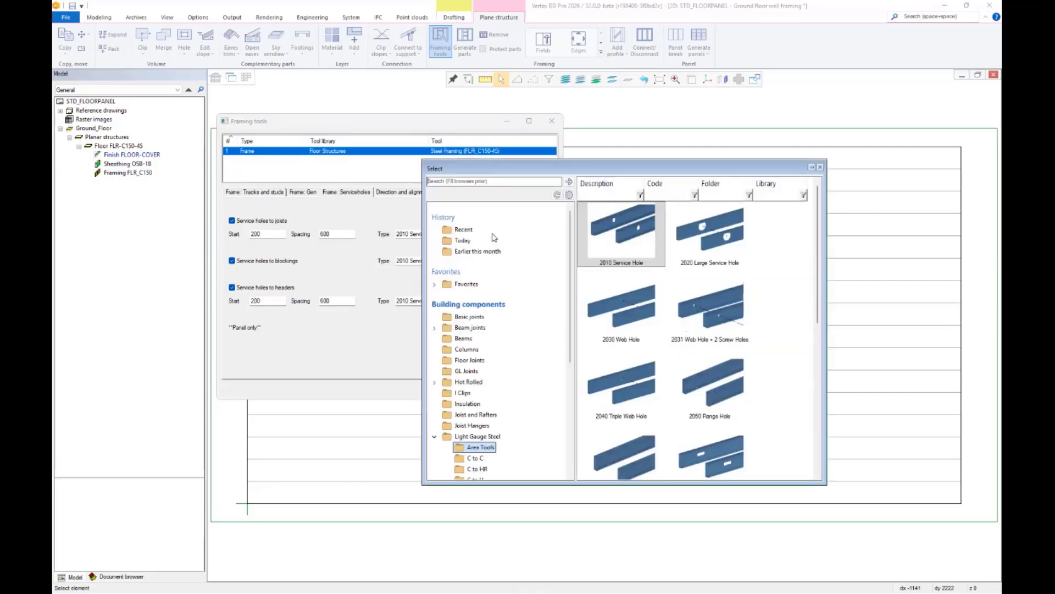
double_click(619, 245)
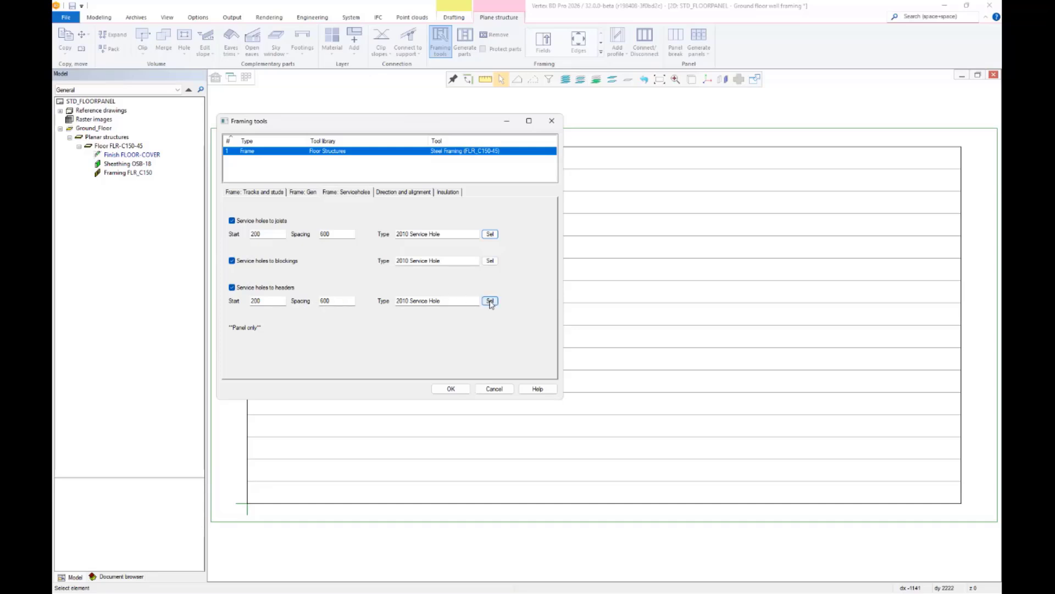
click(459, 391)
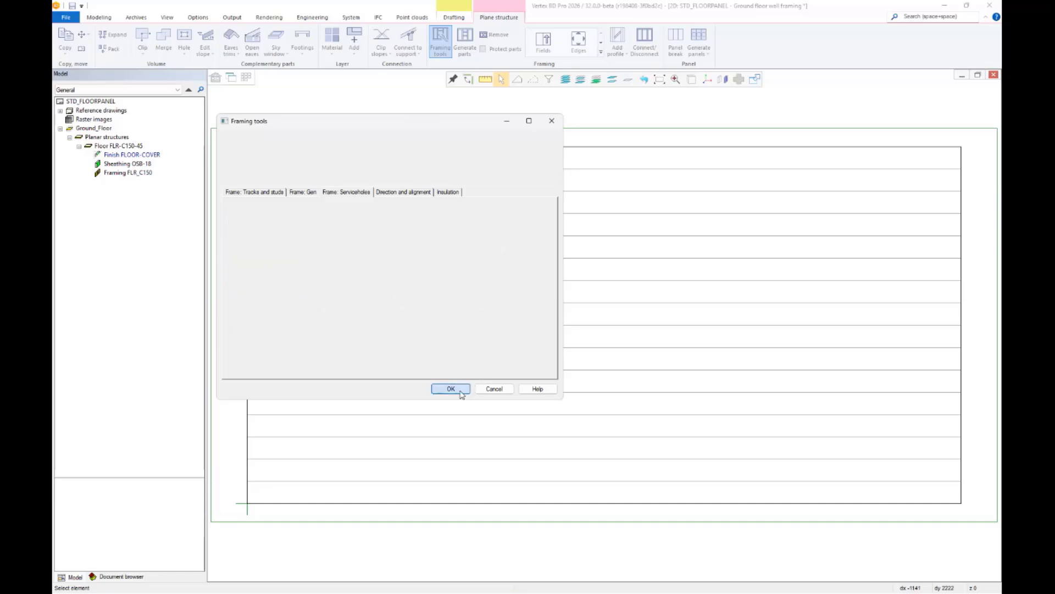
Generate a floor panel from the whole floor area, adding one panel into one area
click(705, 51)
click(715, 62)
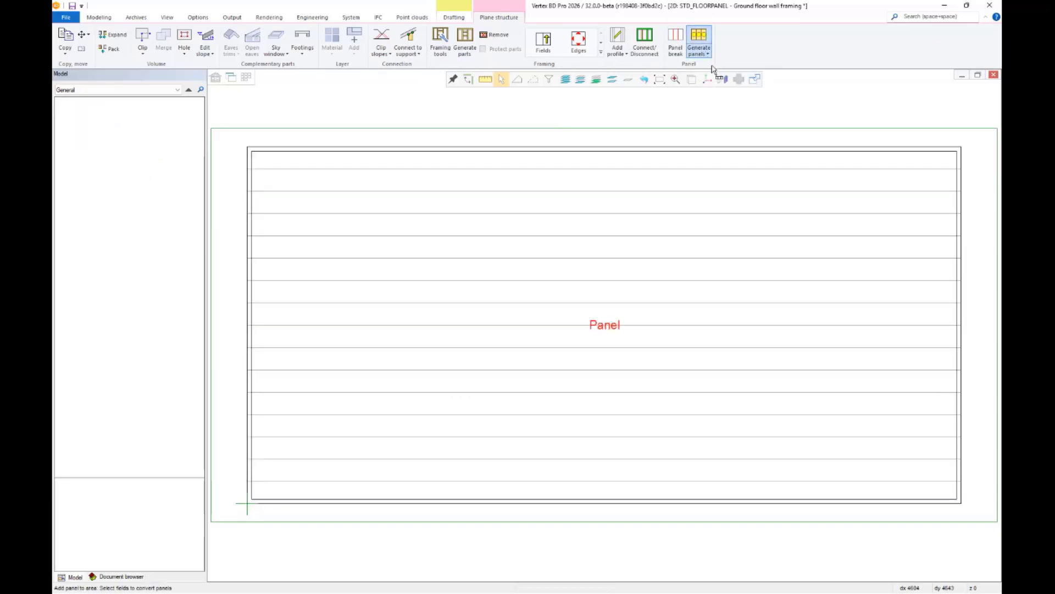
click(622, 307)
right_click(551, 347)
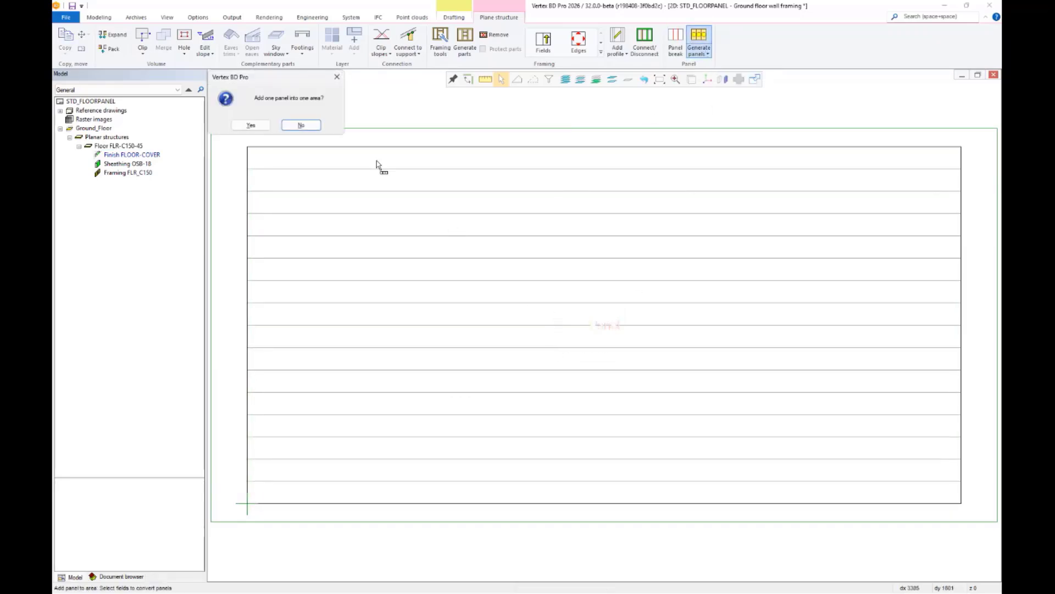
click(253, 124)
click(331, 176)
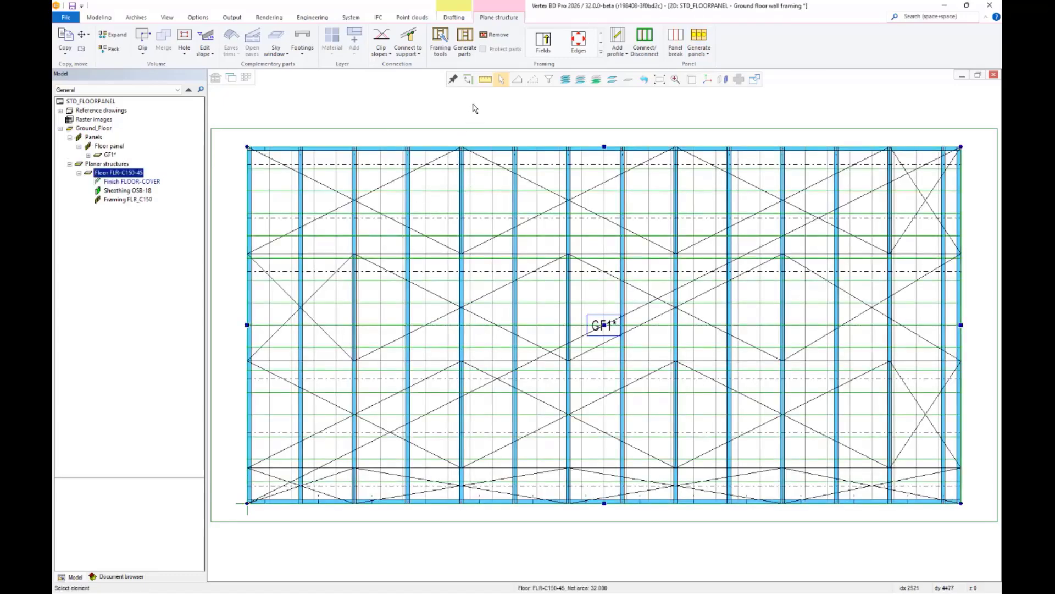
Show only the framing parts of the floor panel in the 3D model and examine the service holes in its joists
click(231, 78)
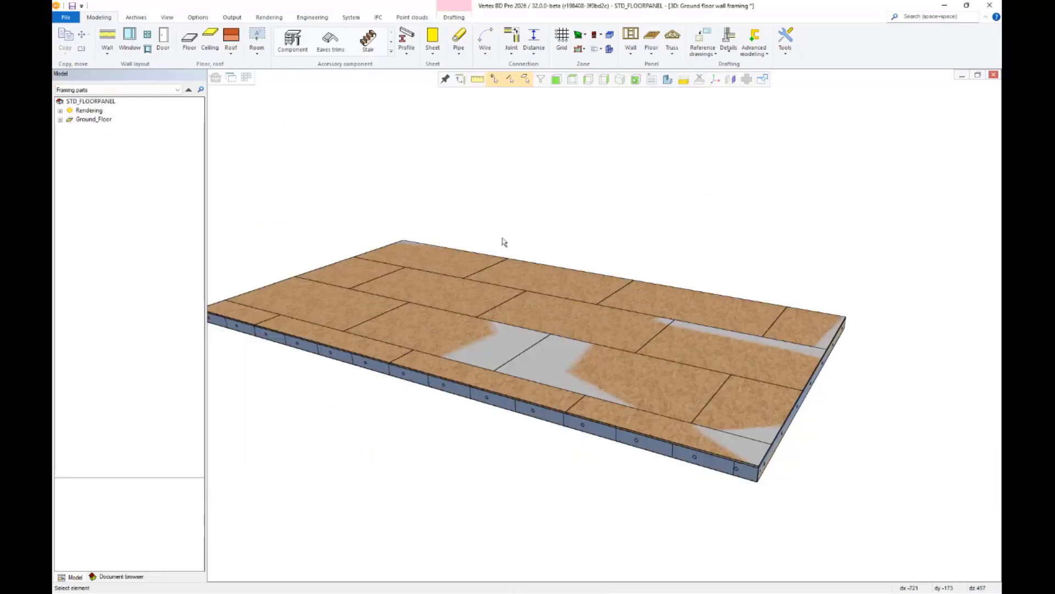
click(172, 91)
click(159, 104)
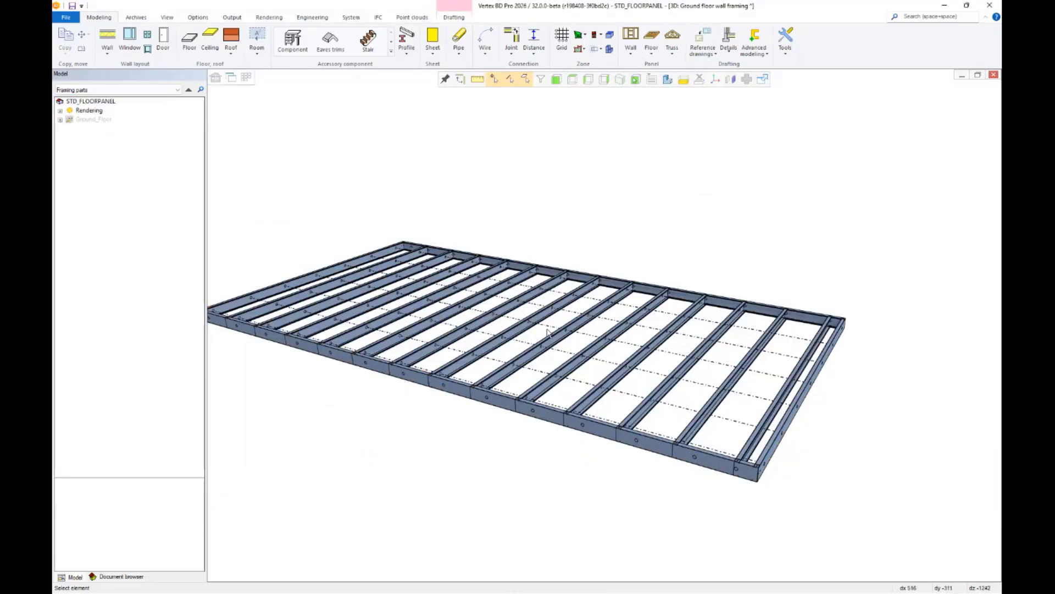
scroll(607, 329, up, 5)
scroll(607, 329, down, 5)
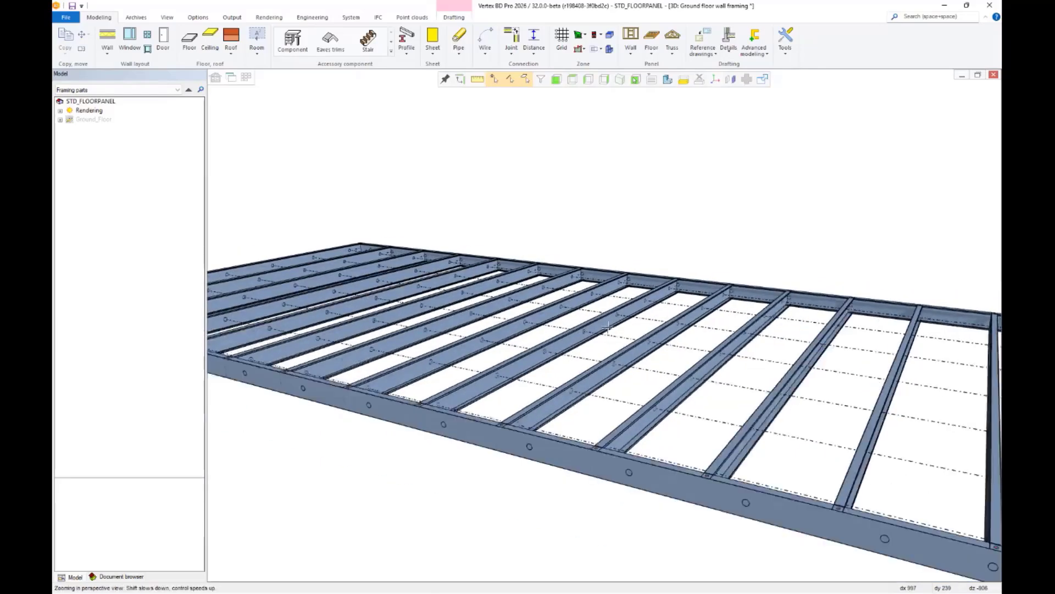
scroll(604, 359, down, 3)
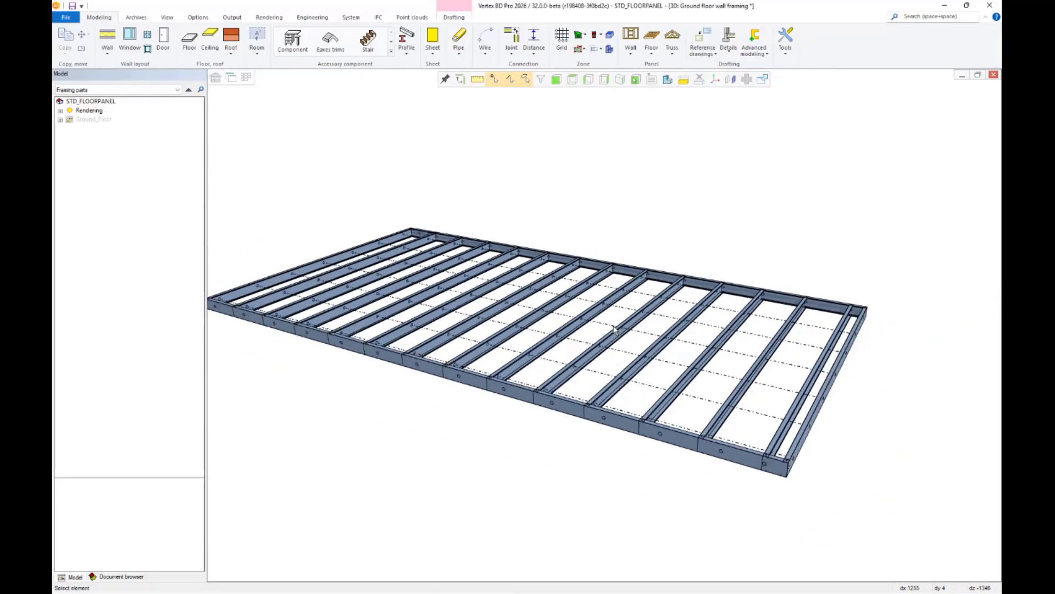
scroll(603, 328, up, 2)
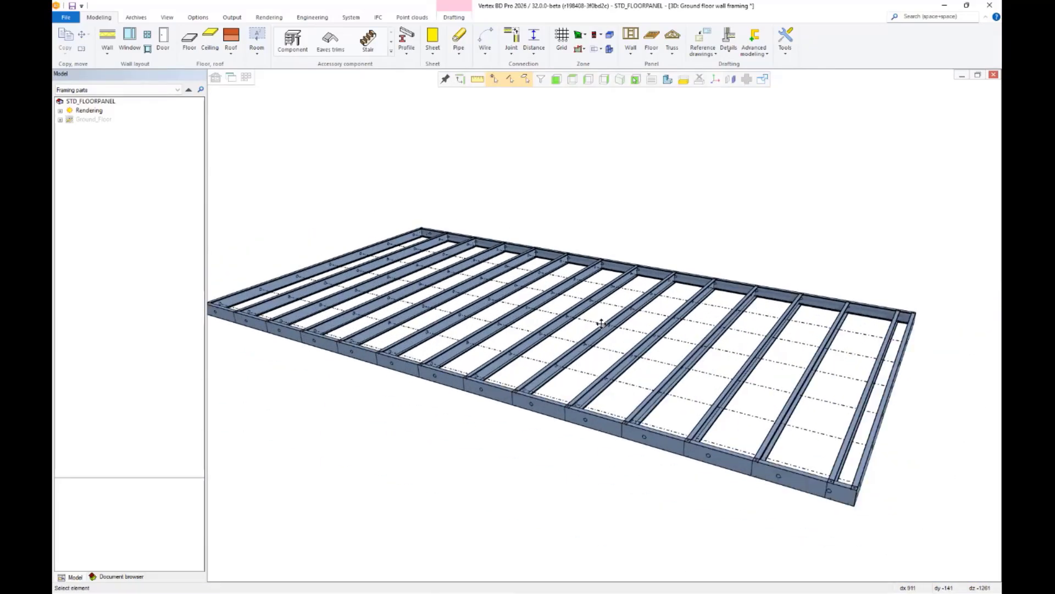
Set the floor panel's blocking detail to SOLID_BLOCK with 1/4 spacing, regenerate its parts, and display only the framing parts
click(559, 274)
click(362, 40)
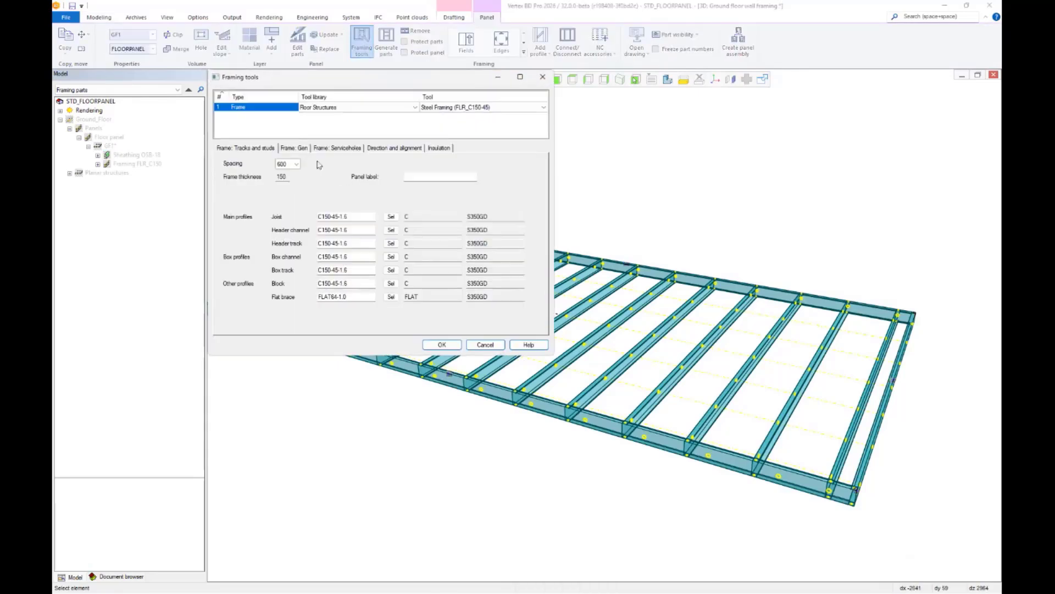
click(294, 149)
click(370, 231)
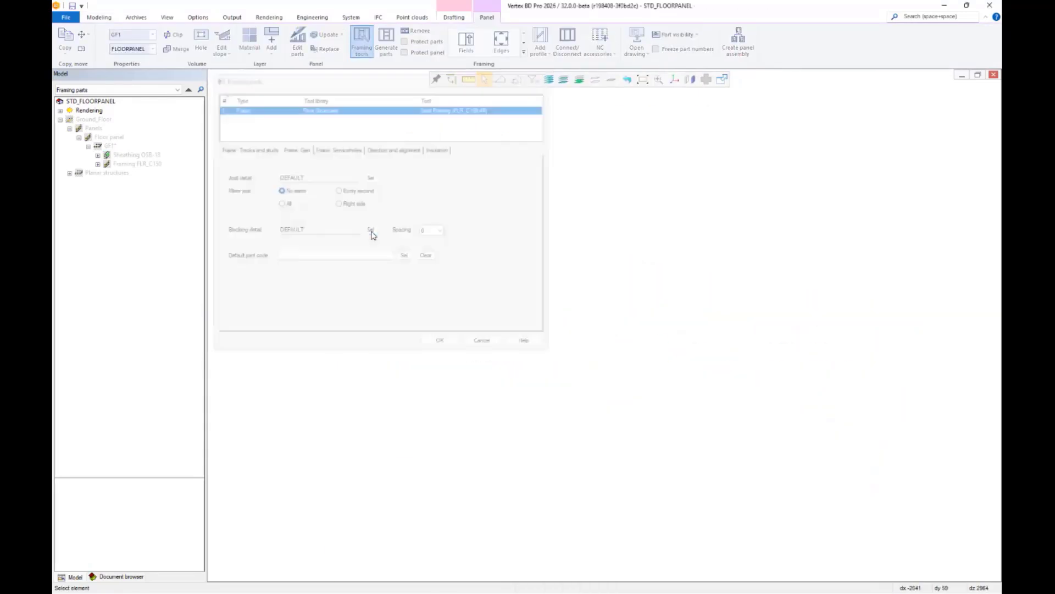
click(661, 350)
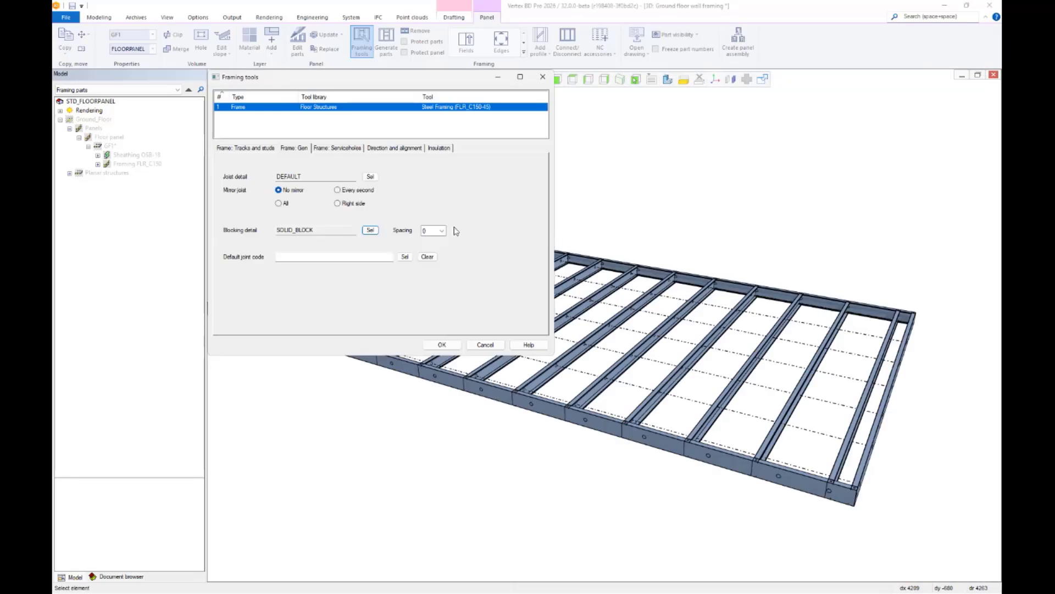
double_click(437, 229)
click(438, 230)
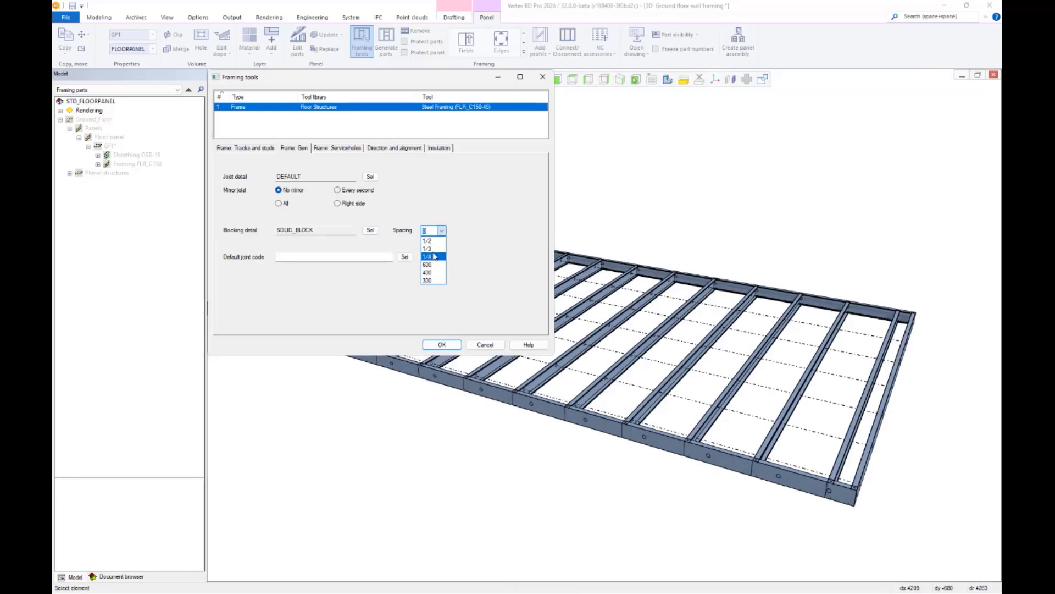
click(426, 257)
click(442, 344)
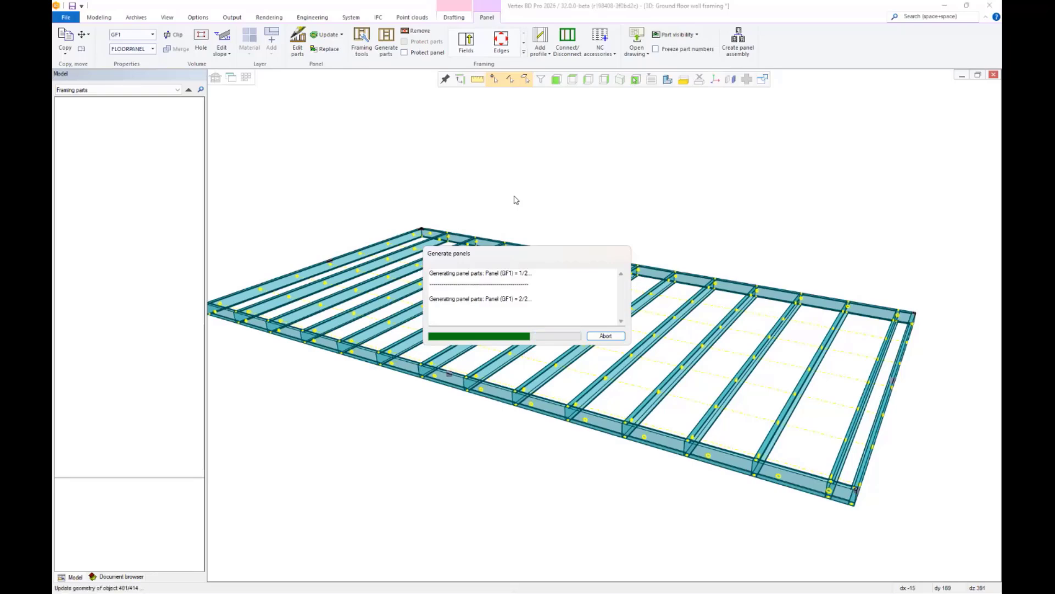
click(177, 90)
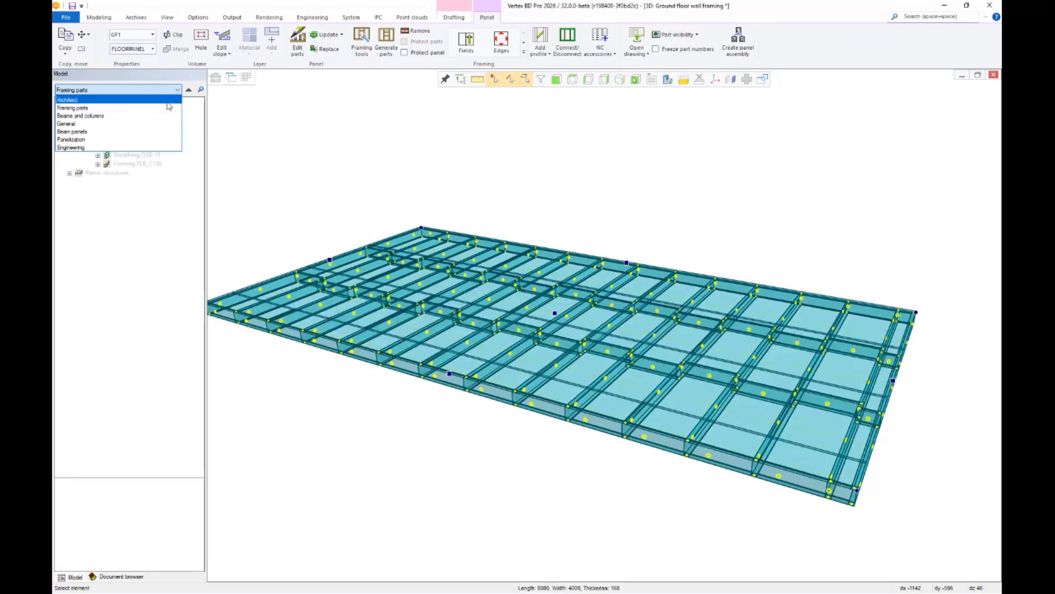
click(166, 106)
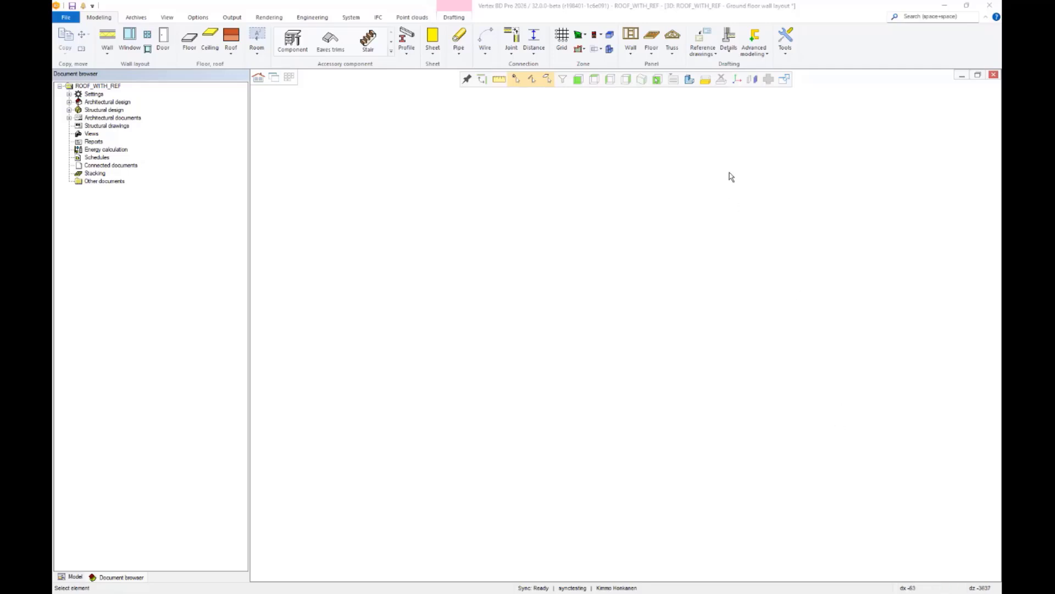
Add the 3D model Section_Roof3D.vxm from C:\TEMP as a reference model with its origin point at 0, 0, 0
click(714, 55)
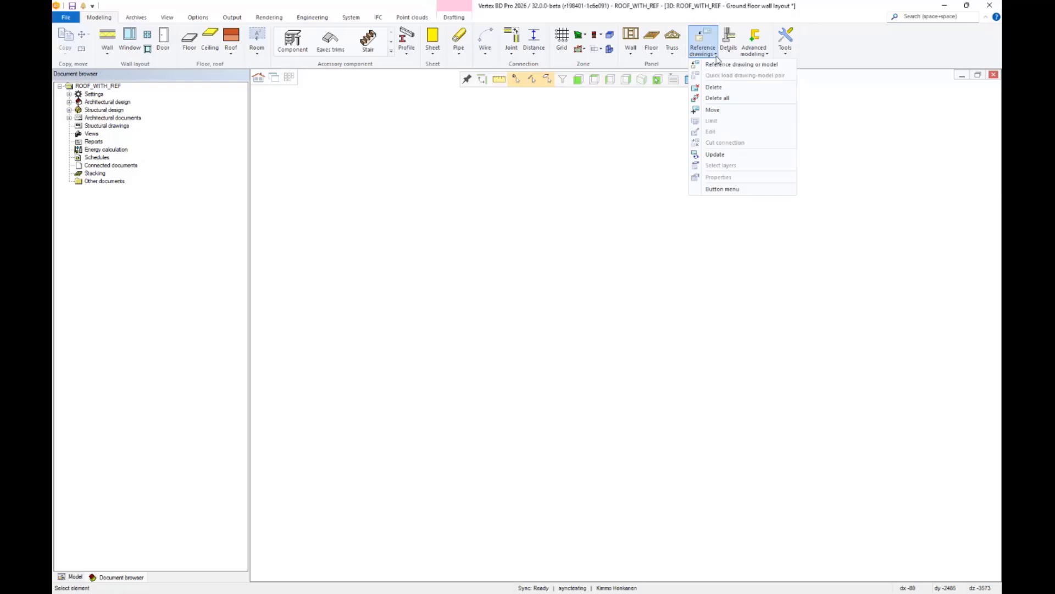
click(720, 64)
click(661, 236)
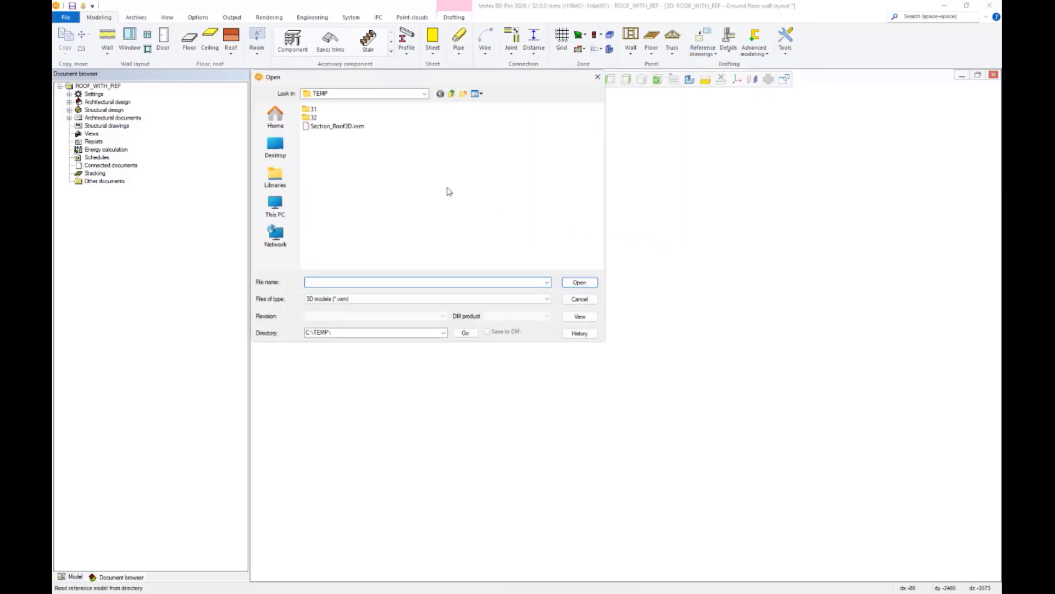
click(358, 126)
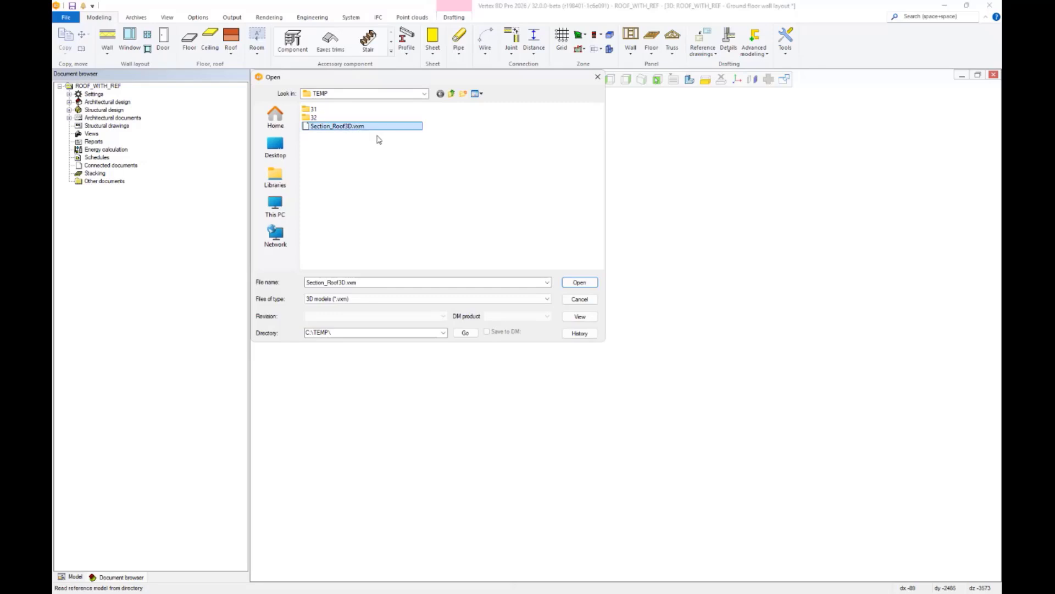
click(573, 284)
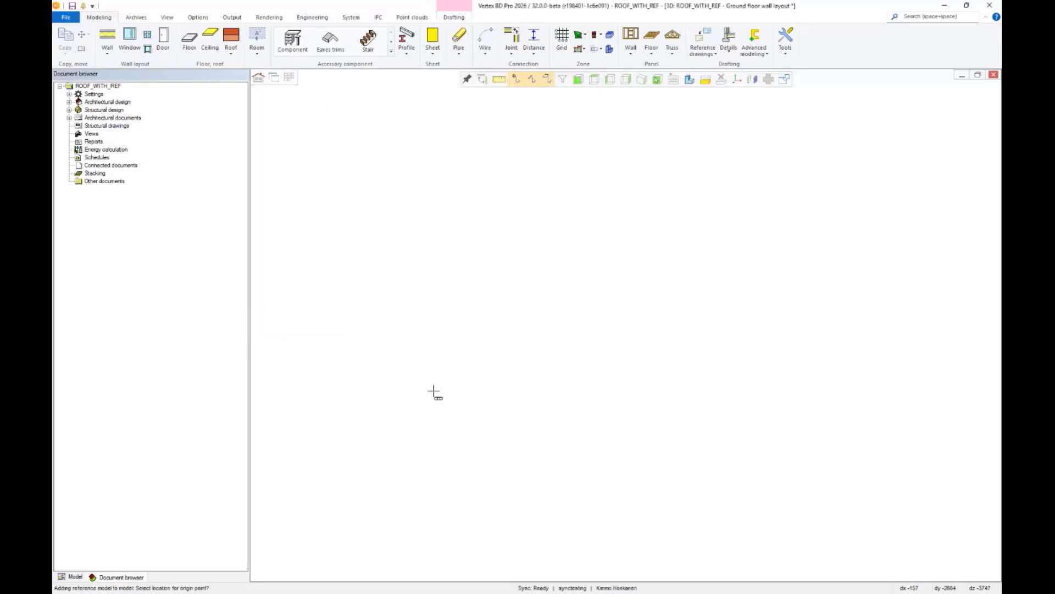
text(0)
key(Tab)
text(0)
key(Tab)
text(0)
key(Return)
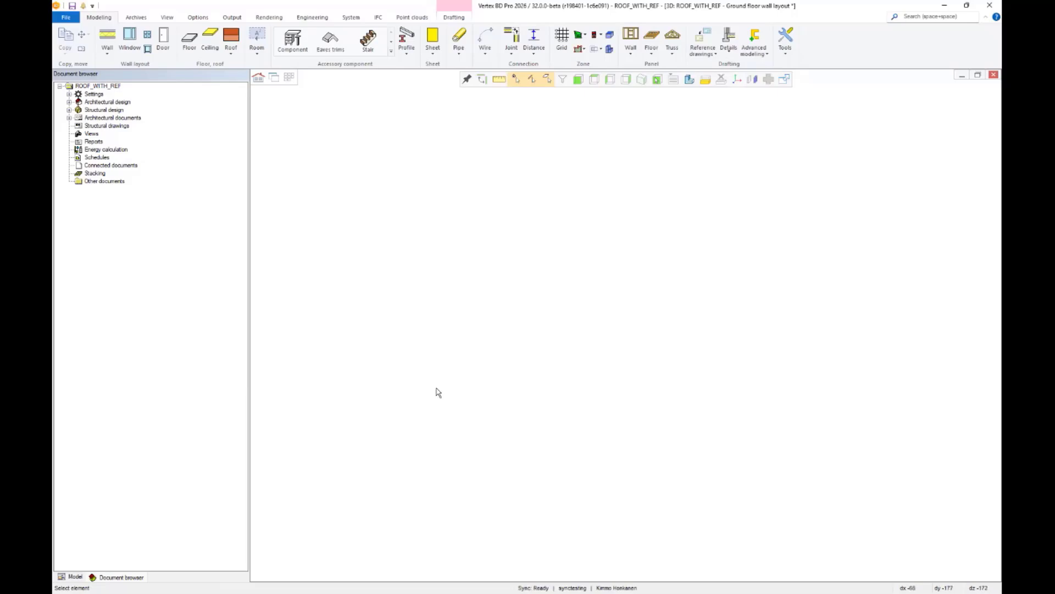
Start moving the reference model and rotate the section upright with an Alfa angle of 90
scroll(478, 356, down, 2)
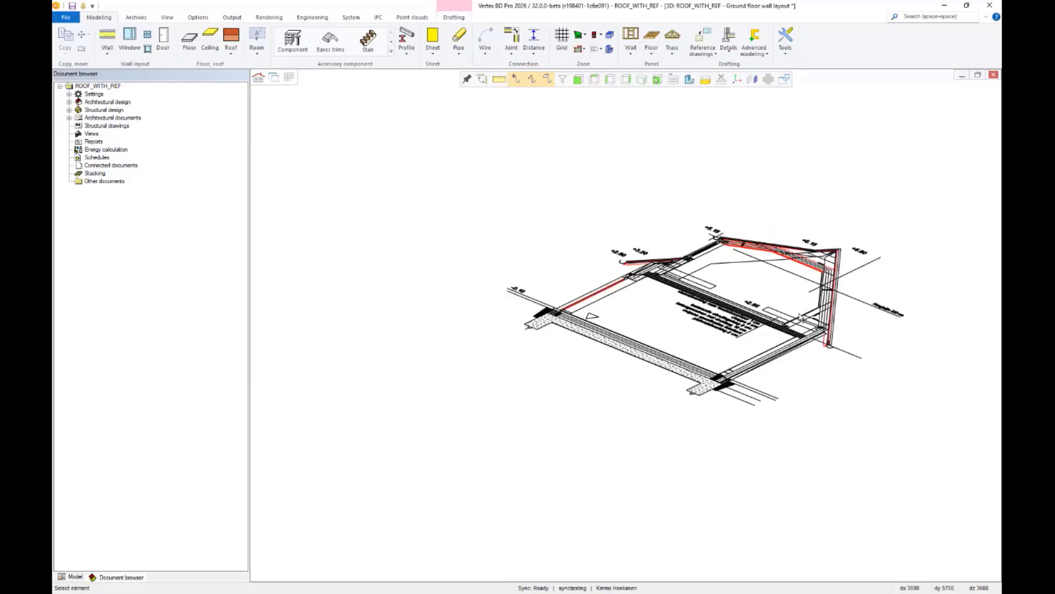
scroll(801, 312, up, 2)
scroll(624, 327, down, 1)
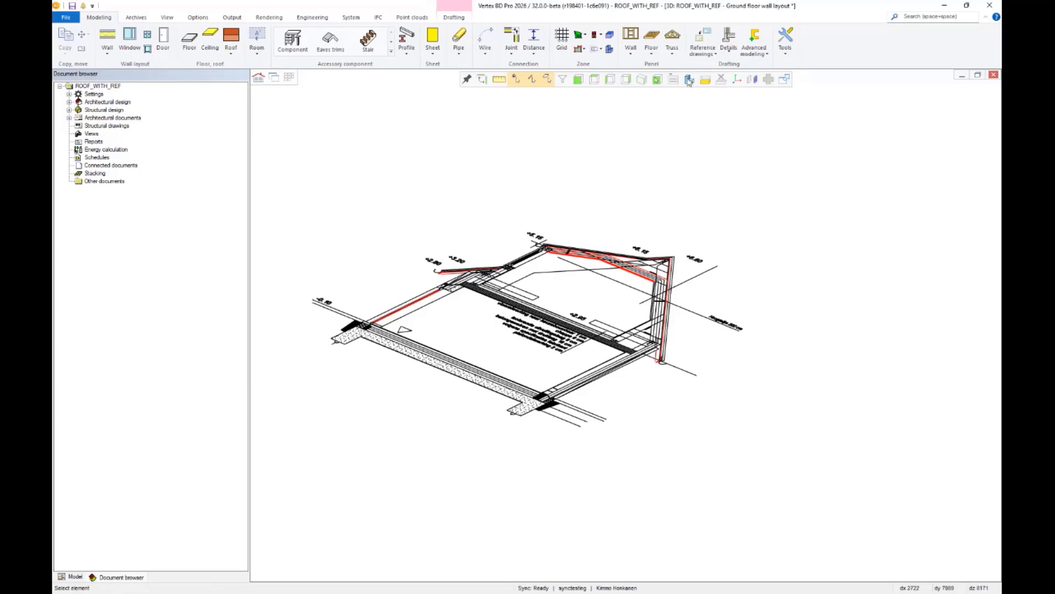
click(716, 55)
click(720, 109)
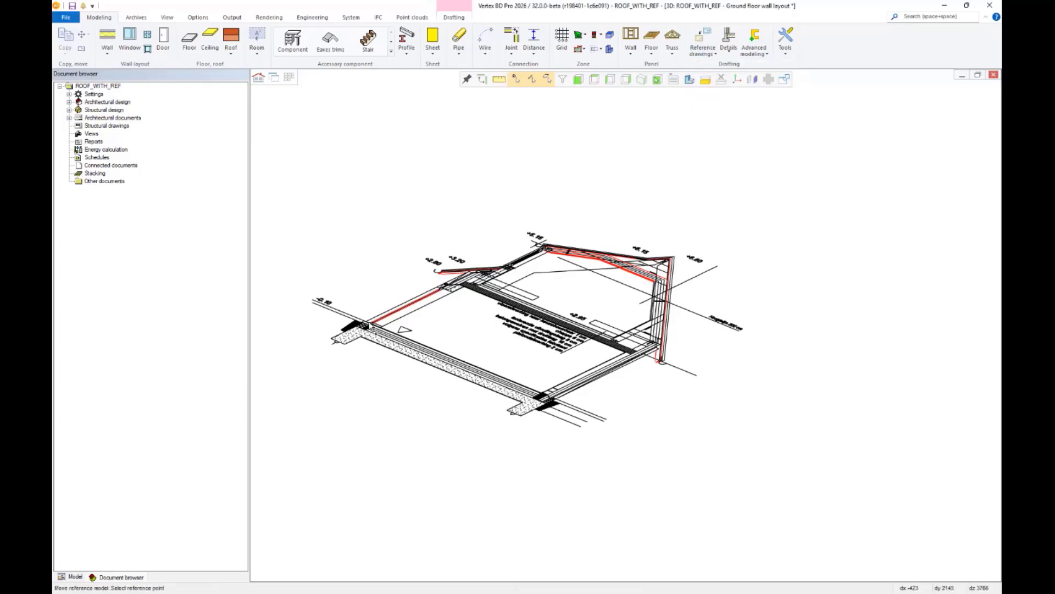
right_click(364, 299)
click(370, 262)
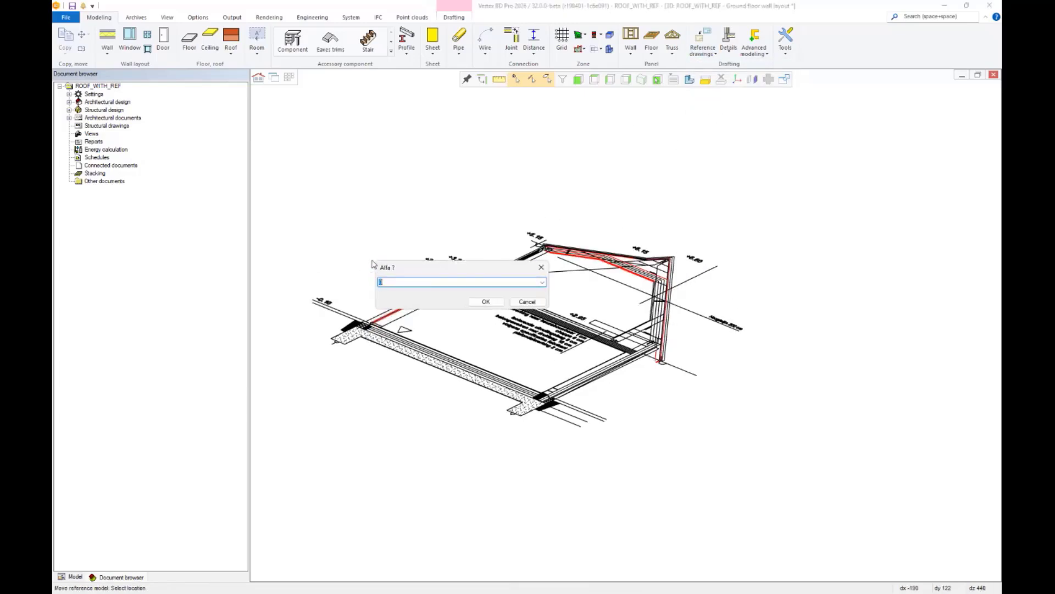
text(90)
key(Return)
Rotate the upright section by a Gamma angle of 90 and place the reference model at its new location with distance 0
right_click(383, 328)
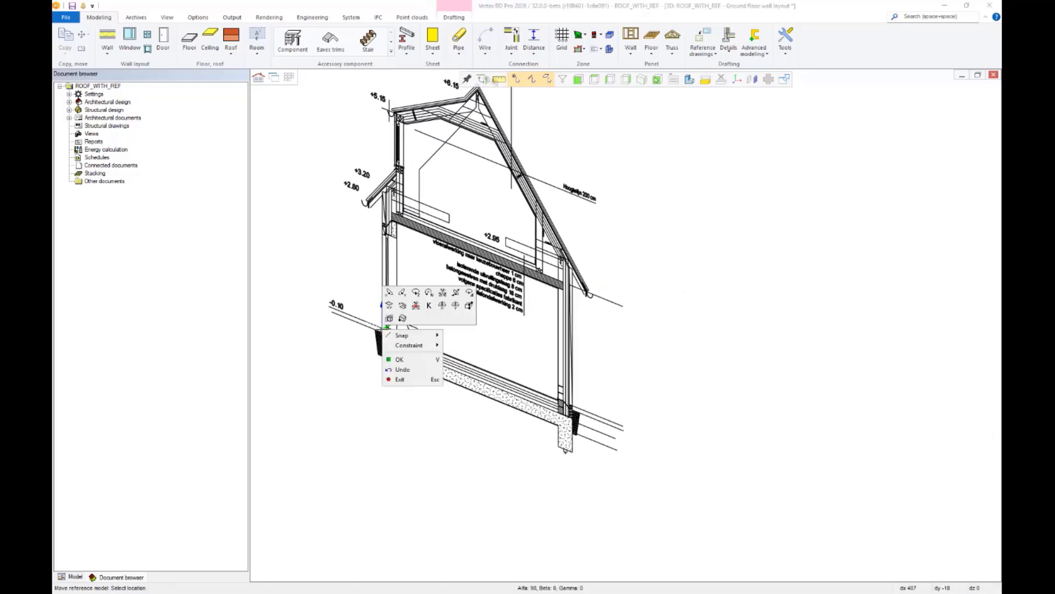
click(415, 293)
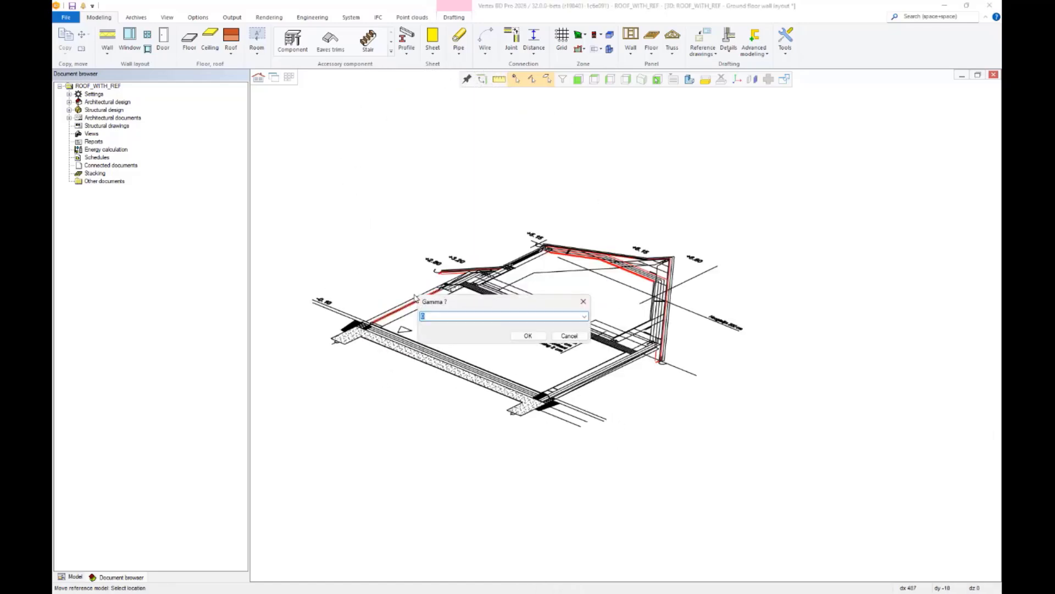
text(90)
key(Return)
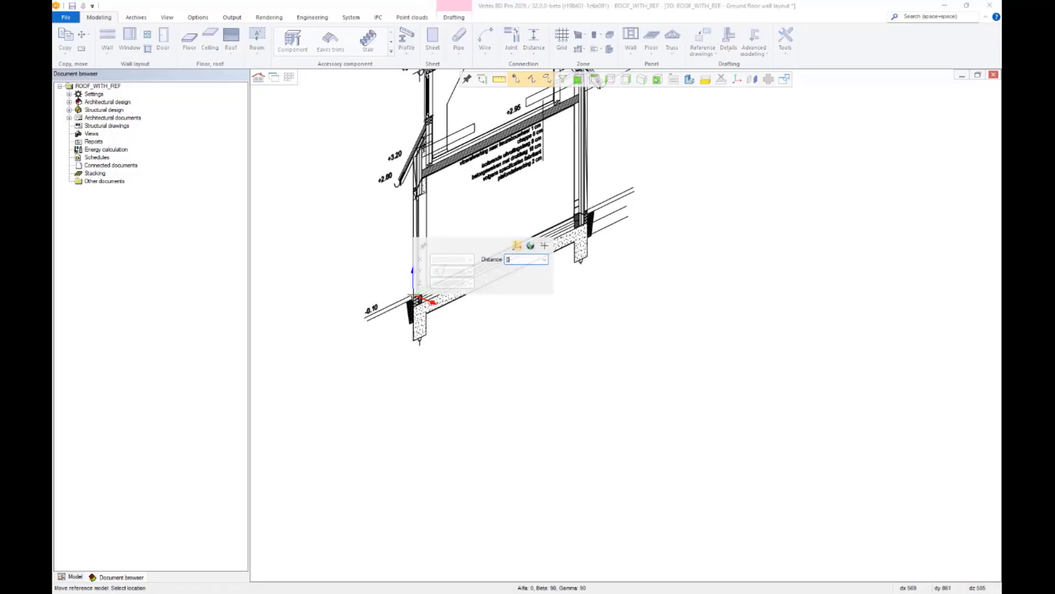
key(Return)
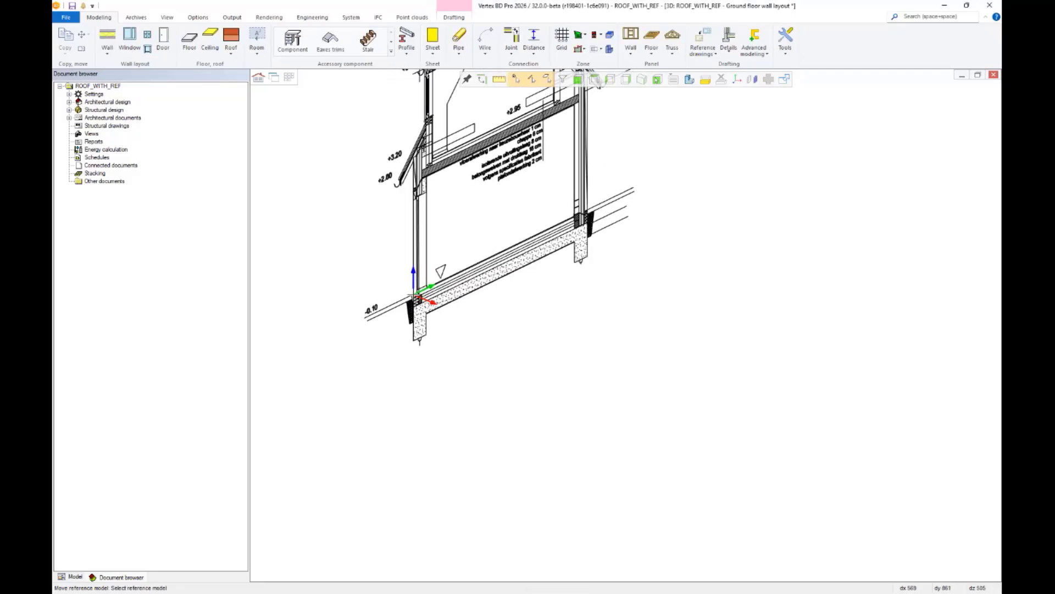
scroll(386, 324, down, 3)
scroll(670, 288, up, 3)
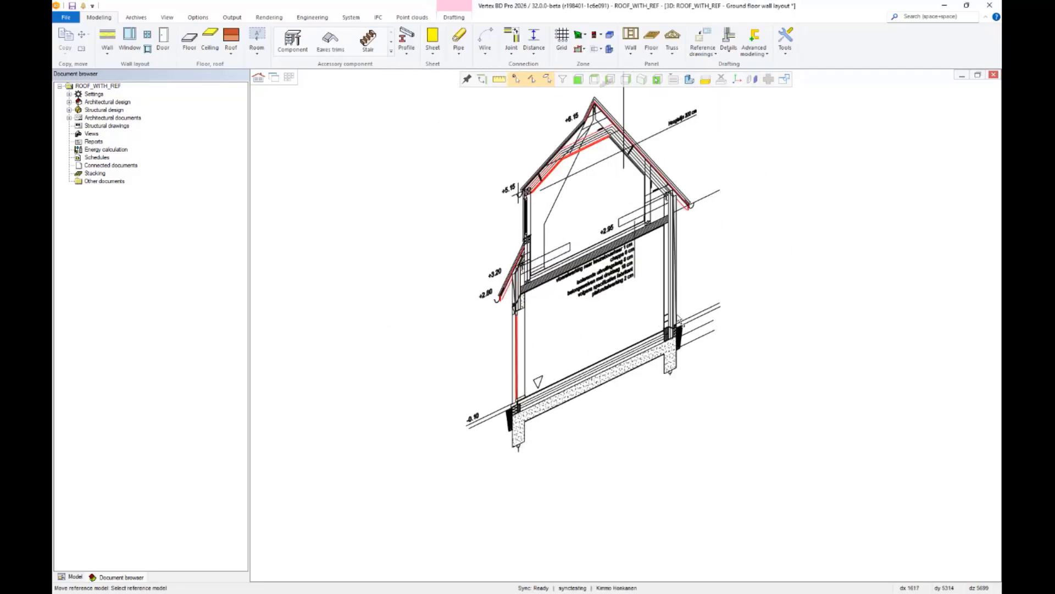
scroll(681, 321, down, 3)
scroll(659, 325, up, 3)
scroll(659, 325, down, 2)
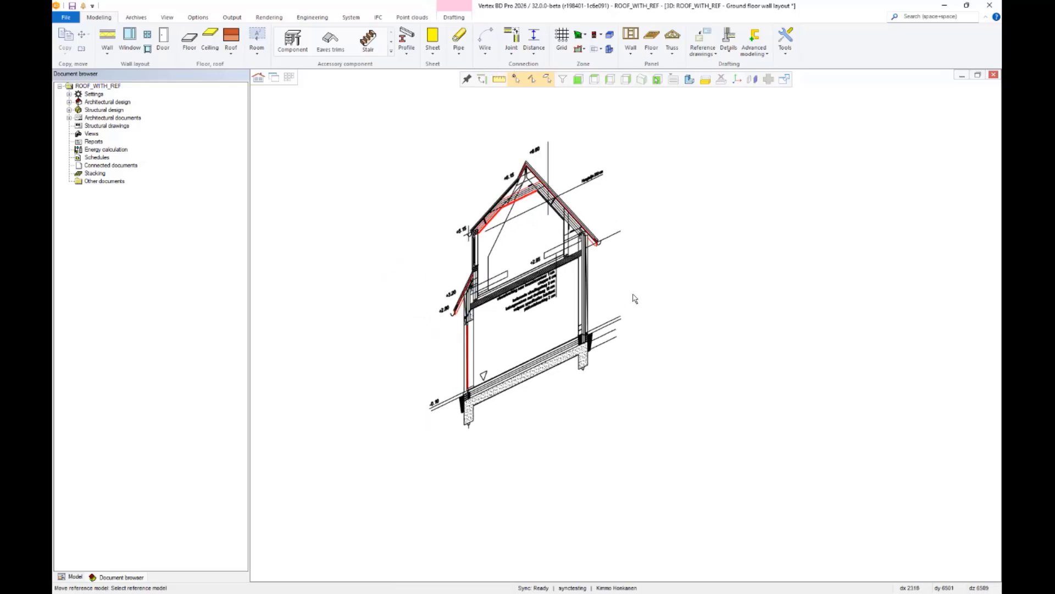
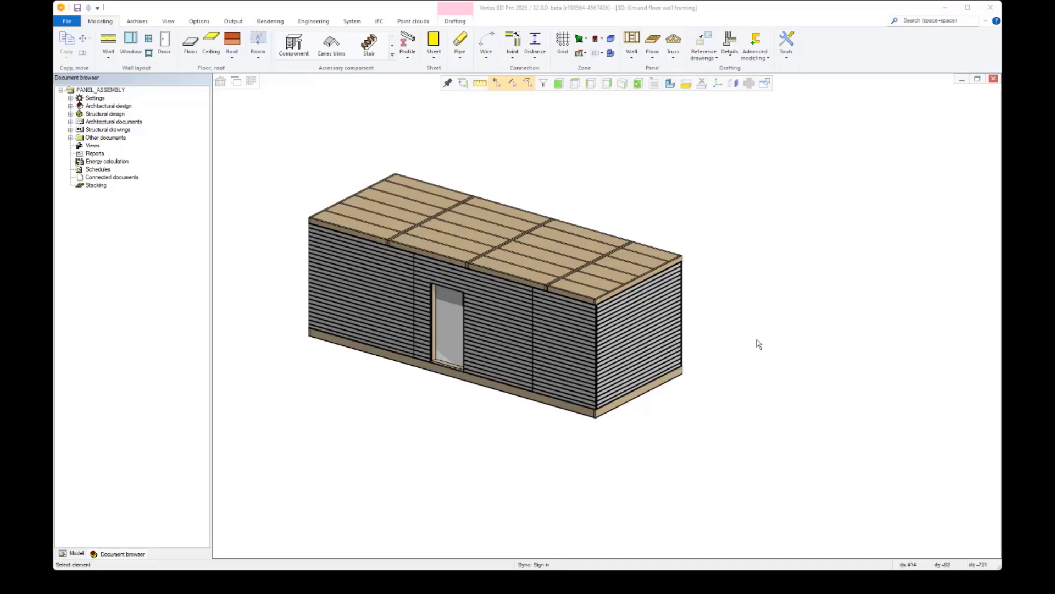
Create a panel assembly of type Prefab unit from all the building's wall, ceiling and floor panels
click(507, 331)
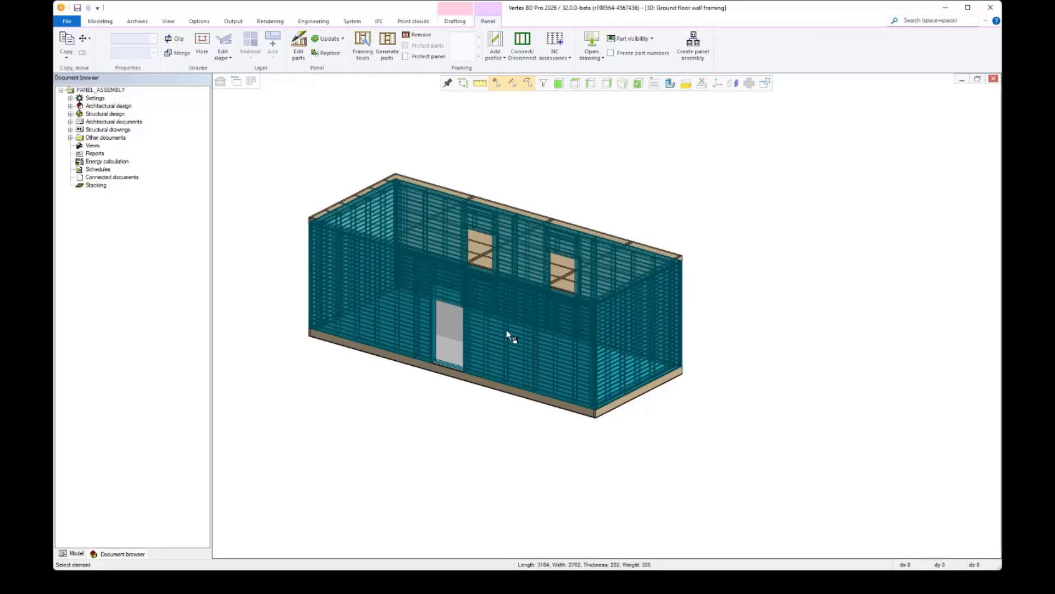
ctrl+click(641, 250)
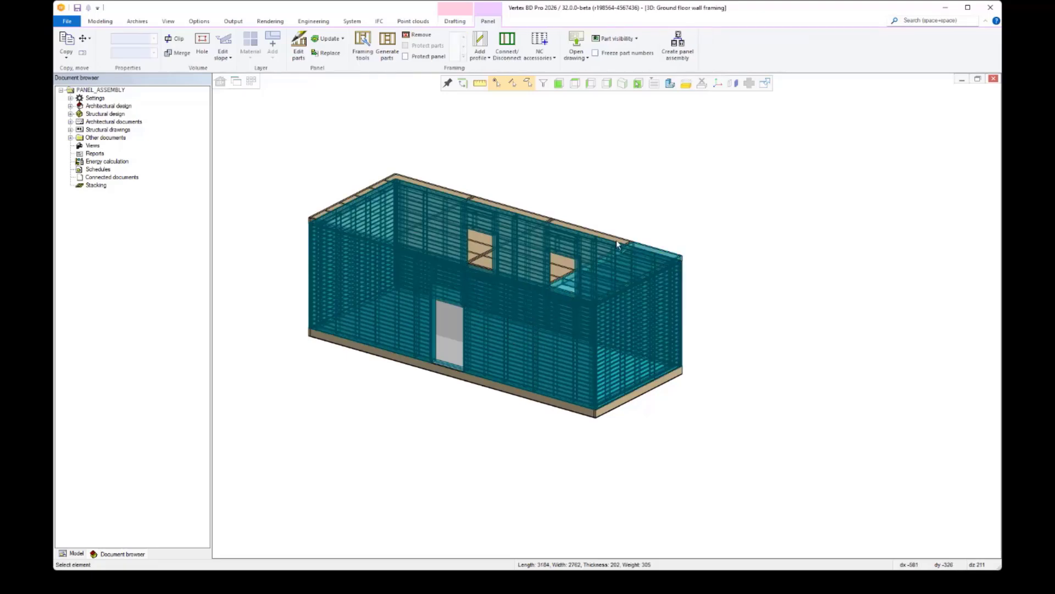
ctrl+click(615, 240)
ctrl+click(526, 217)
ctrl+click(448, 192)
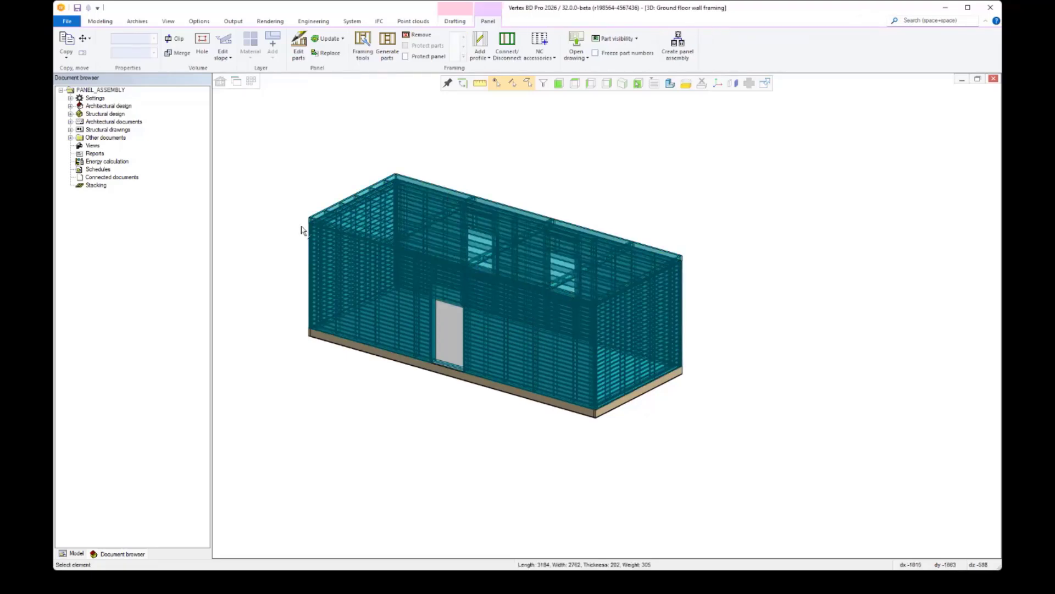
click(77, 553)
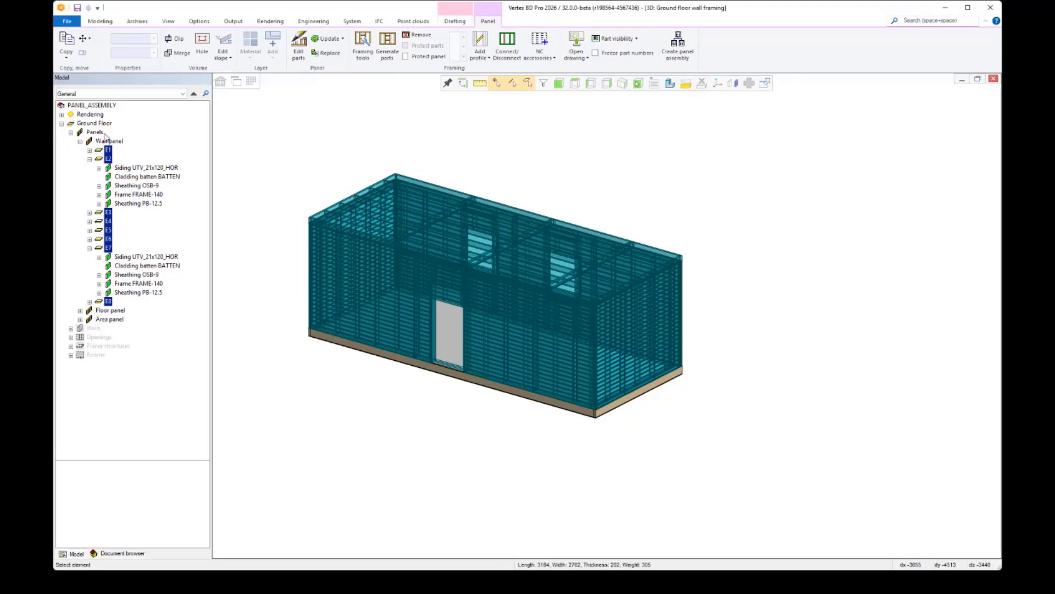
ctrl+click(366, 353)
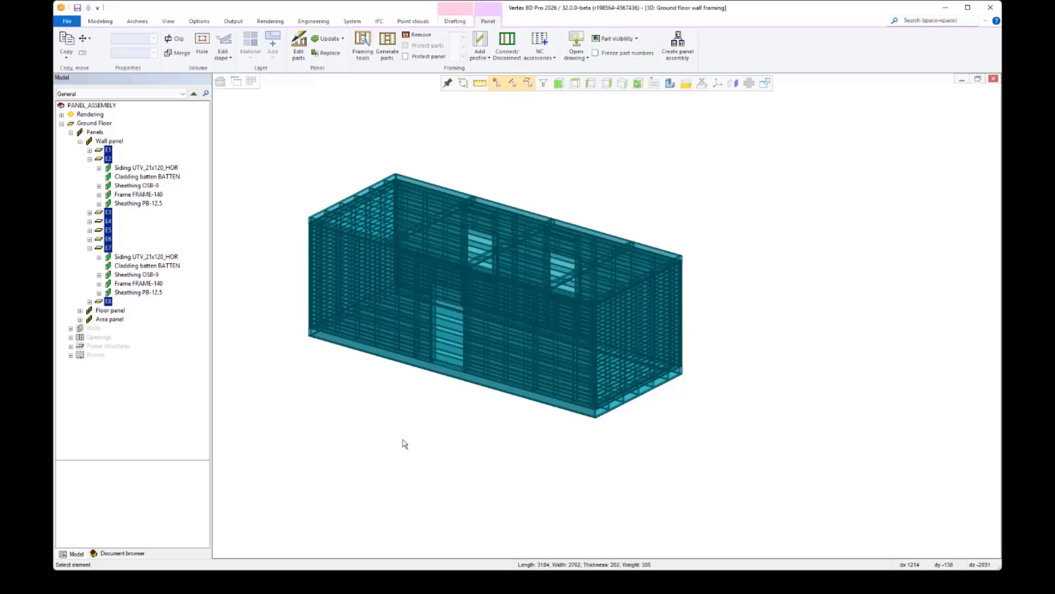
click(688, 58)
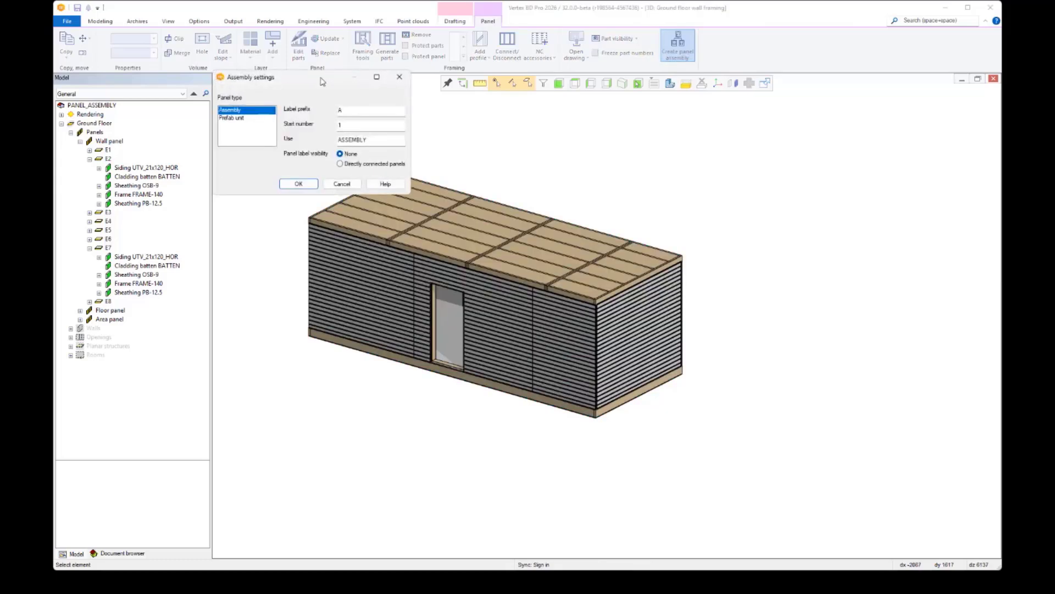
drag(339, 96, 796, 126)
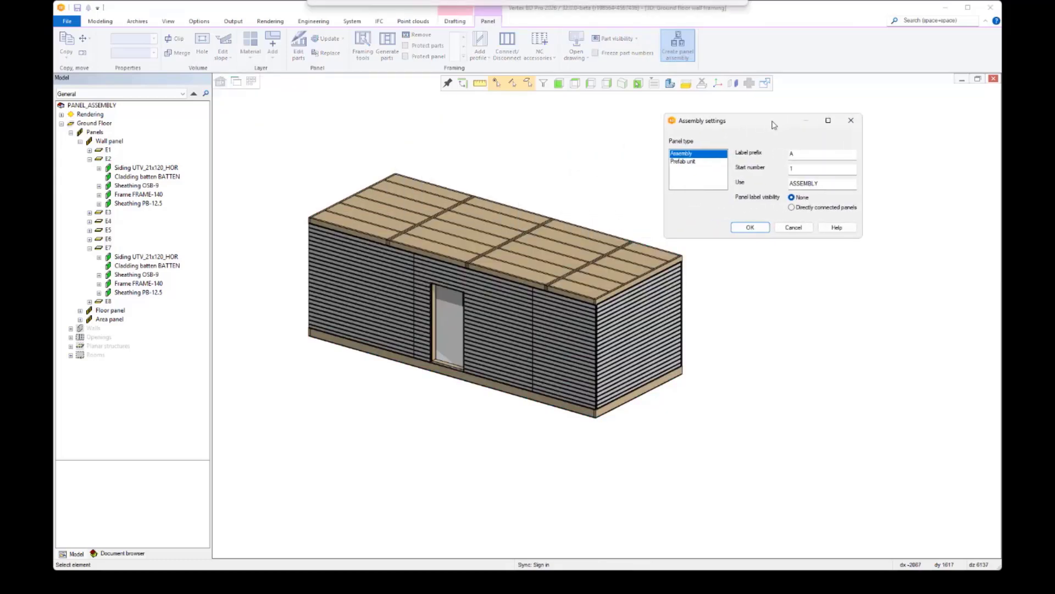
click(699, 163)
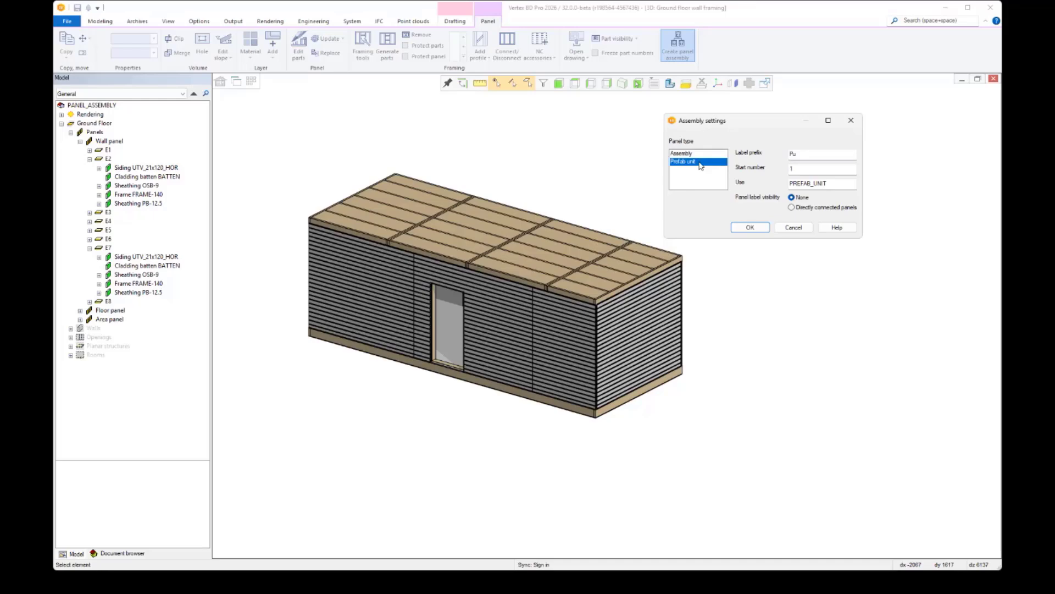
click(751, 231)
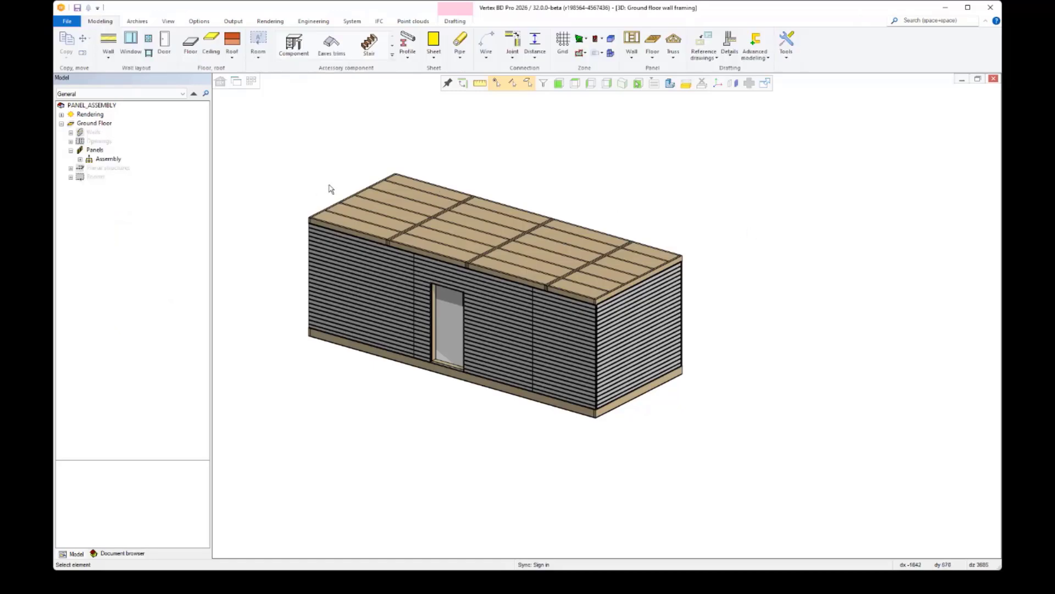
Examine which panels the prefab unit contains in the model tree, collapsing the individual panels' layers
click(80, 160)
click(90, 168)
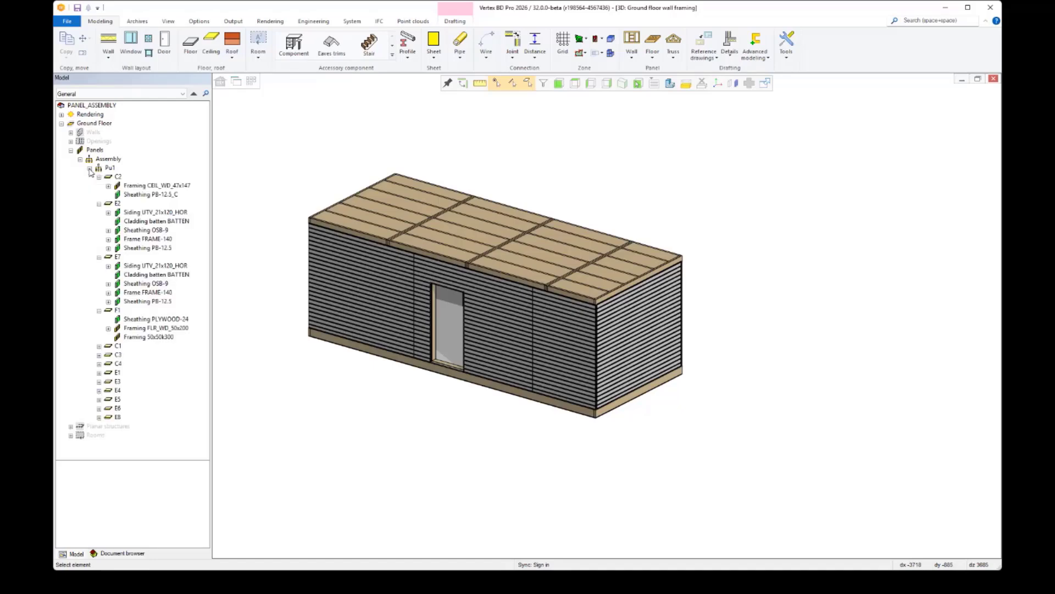
click(99, 178)
click(99, 186)
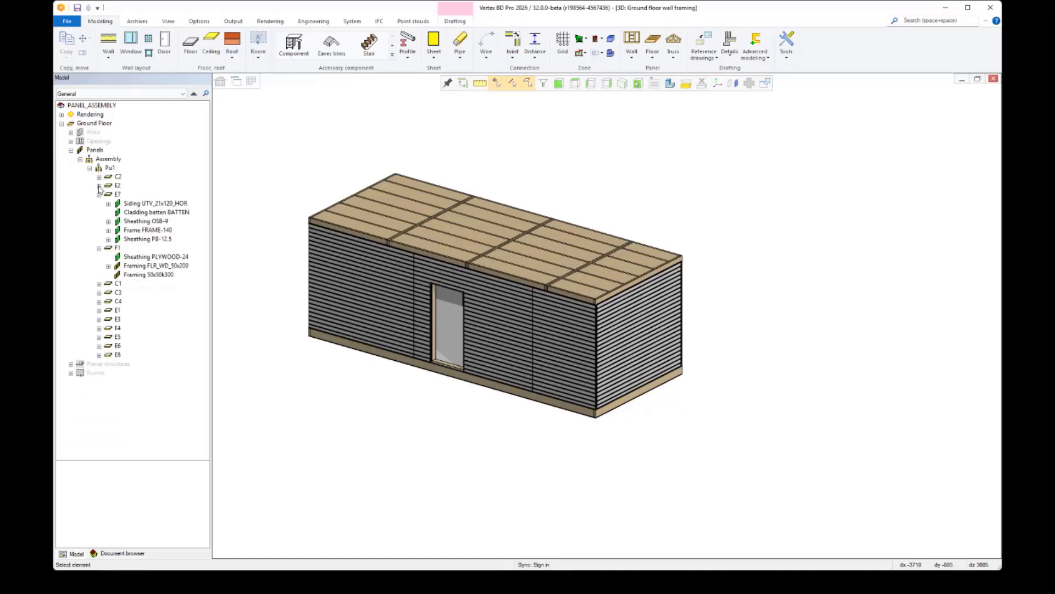
click(99, 195)
click(99, 204)
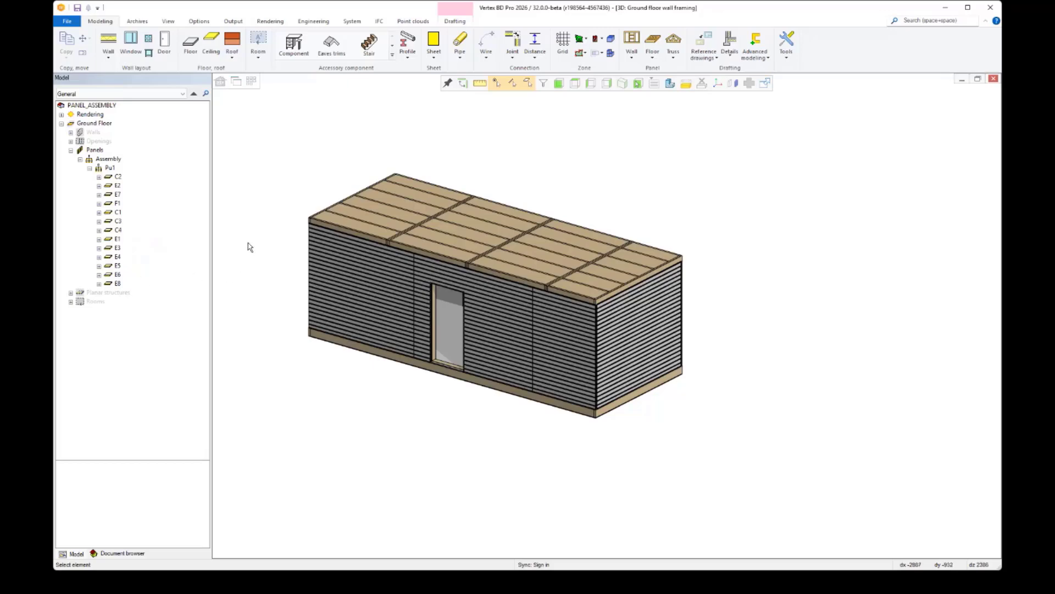
In the ground floor 2D drawing, set the prefab unit's panel label visibility to Directly connected panels, and return to the 3D model
key(ctrl+Tab)
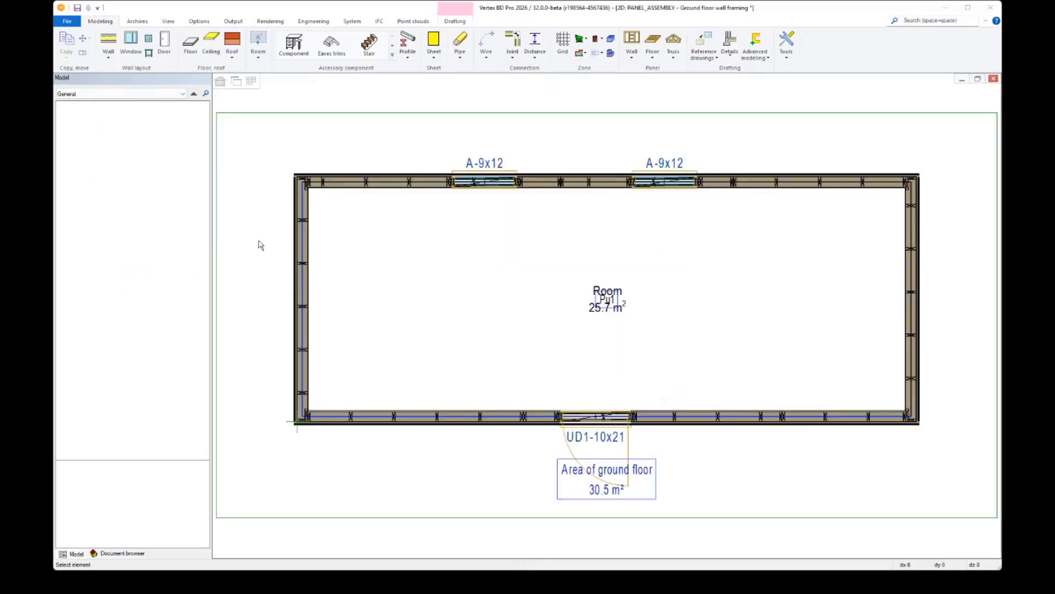
click(617, 301)
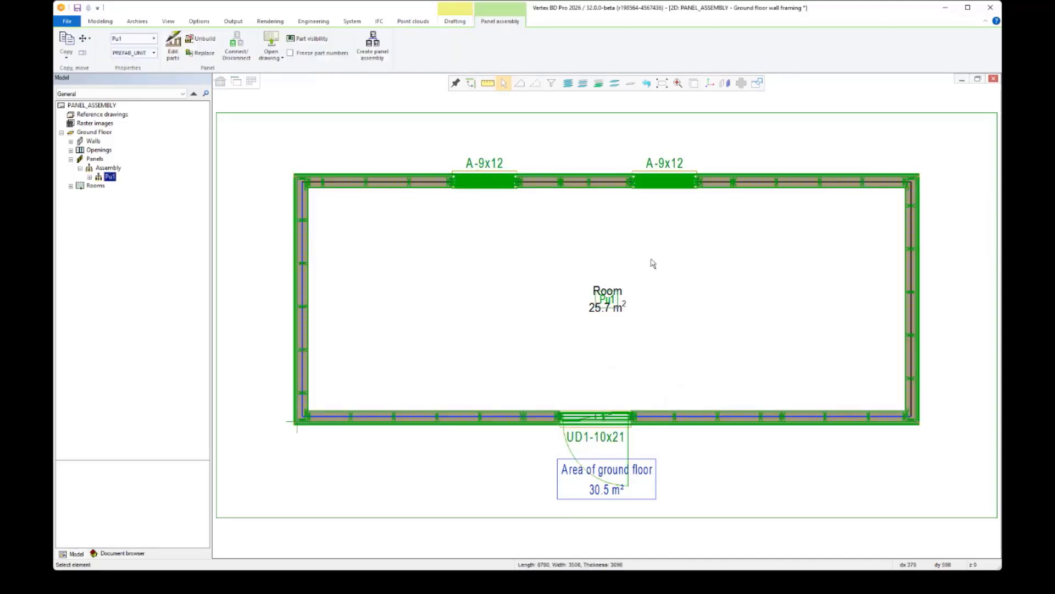
right_click(692, 248)
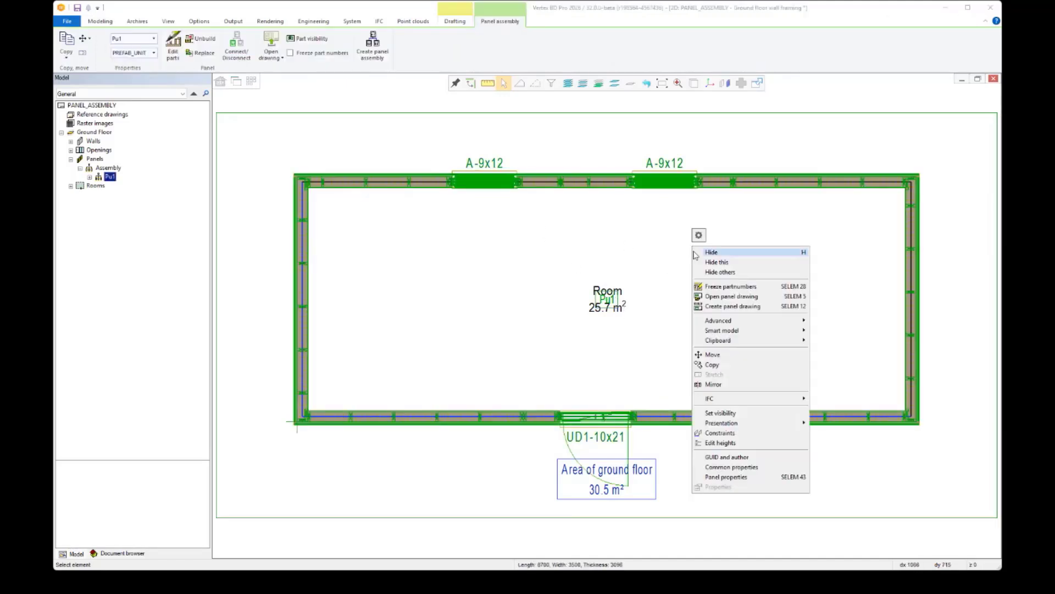
click(748, 476)
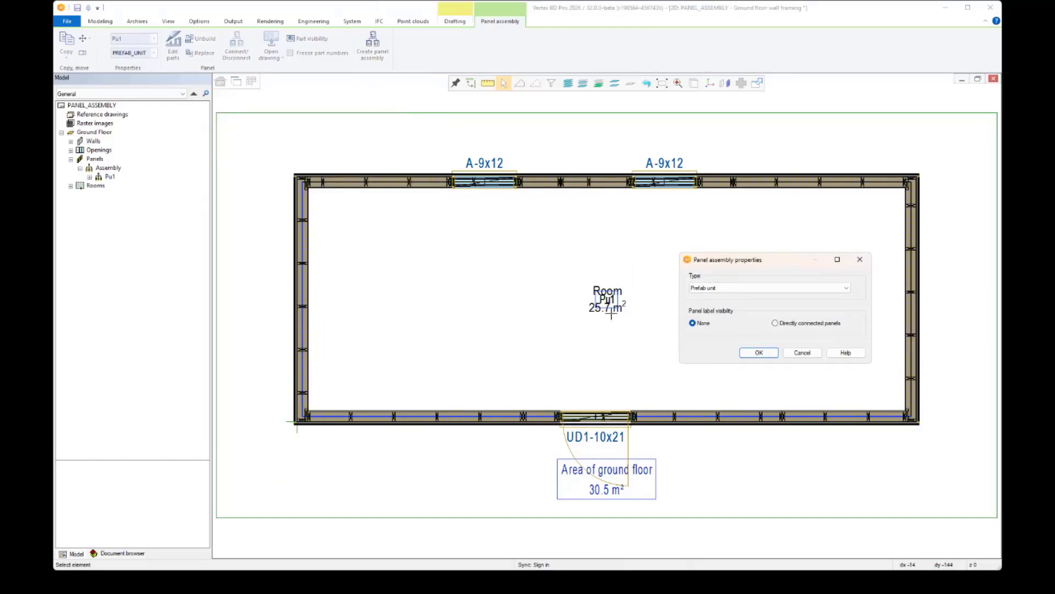
click(777, 323)
click(769, 354)
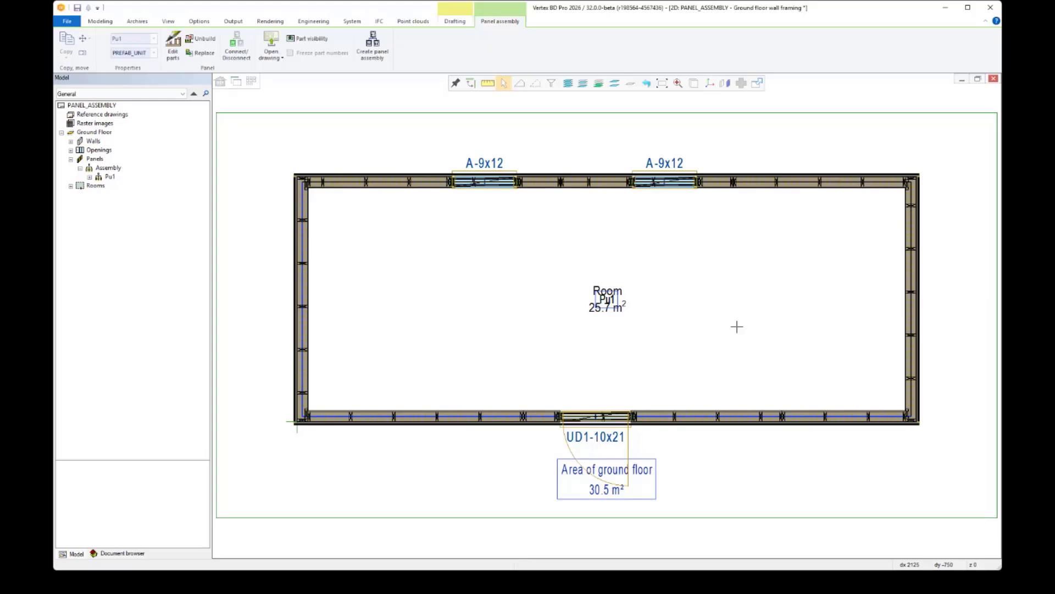
click(719, 305)
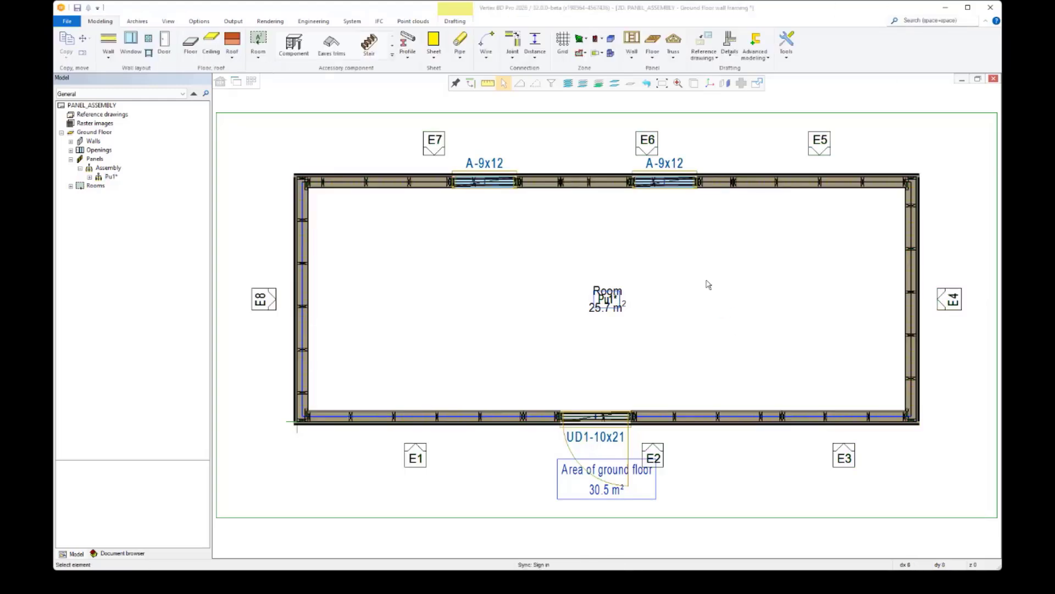
key(ctrl+Tab)
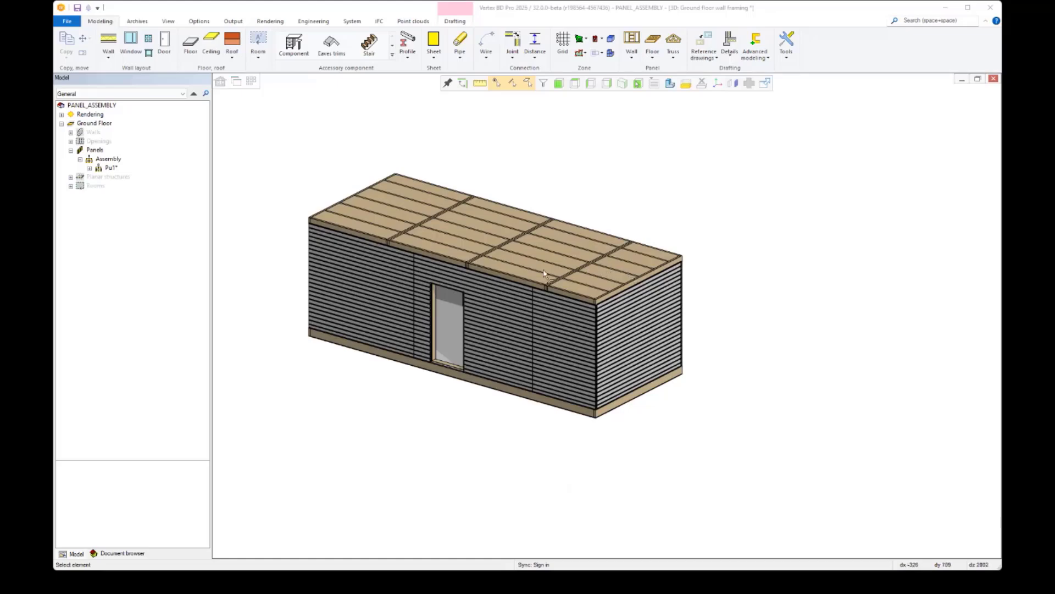
Disconnect ceiling panel C1 and wall panels E5, E6, E7 and E8 from the prefab unit Pu1
click(111, 168)
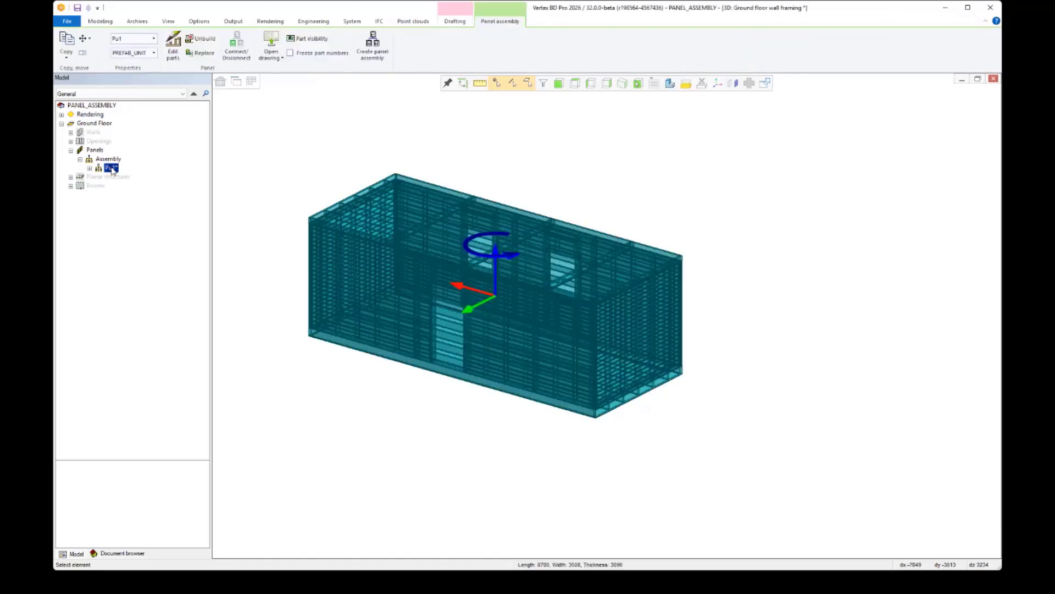
click(236, 54)
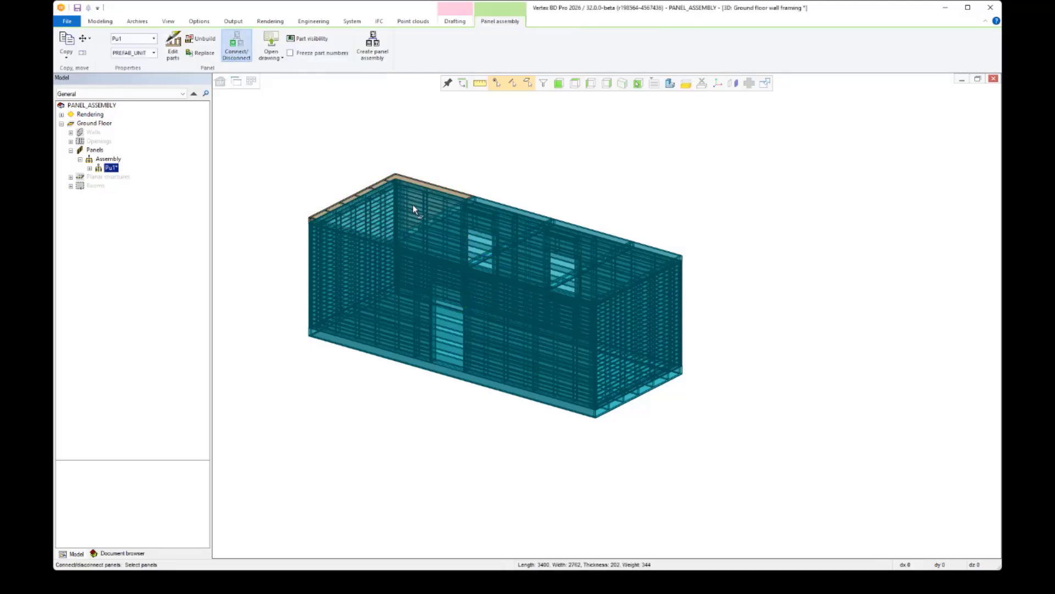
click(90, 168)
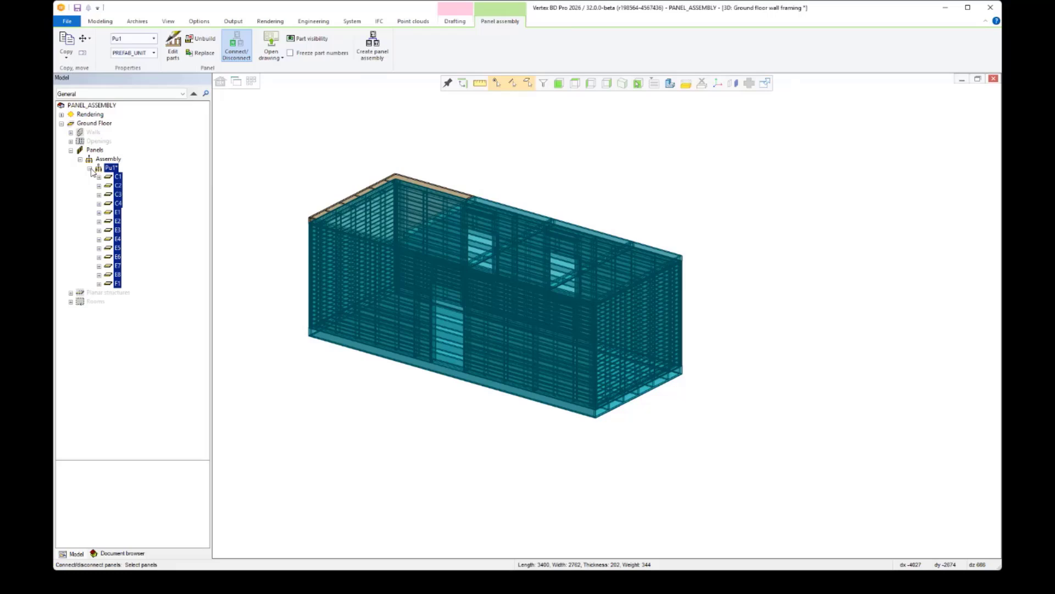
click(119, 274)
click(118, 265)
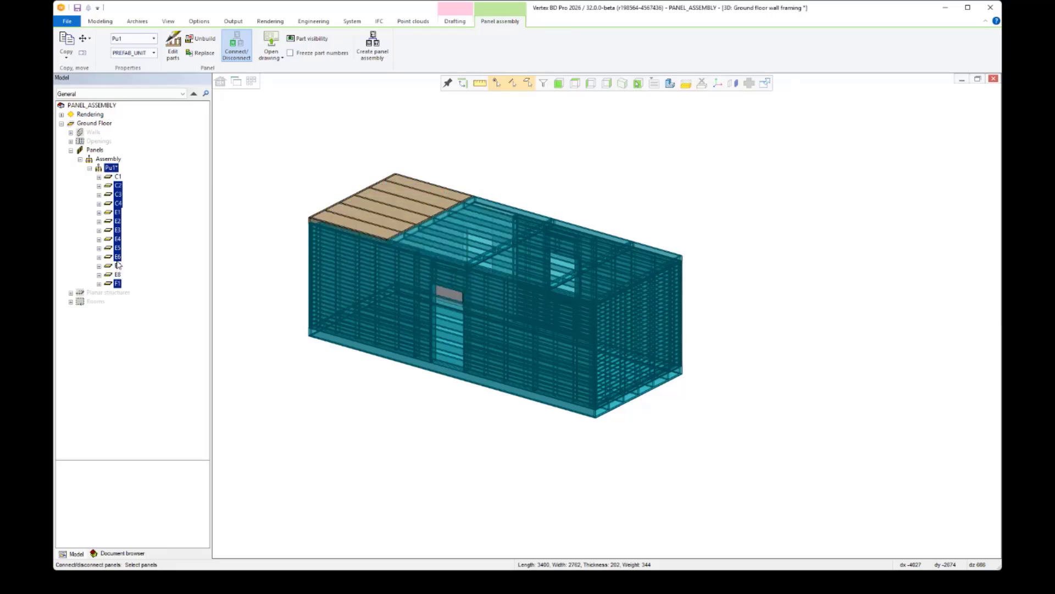
click(118, 257)
click(118, 247)
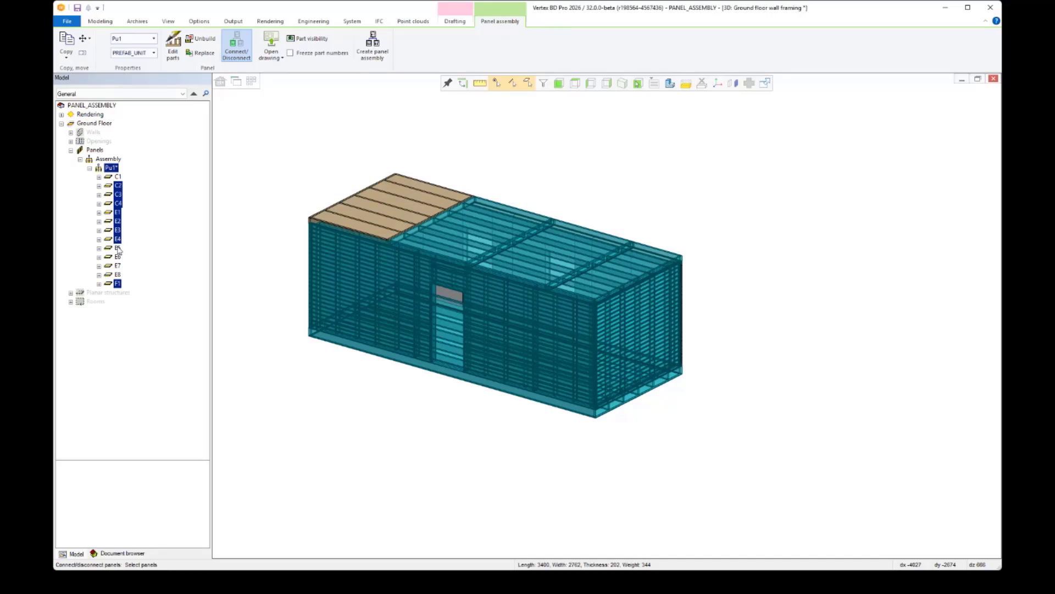
Reconnect the disconnected ceiling and wall panels to the prefab unit and leave the Connect/Disconnect command
click(118, 248)
click(118, 256)
click(118, 266)
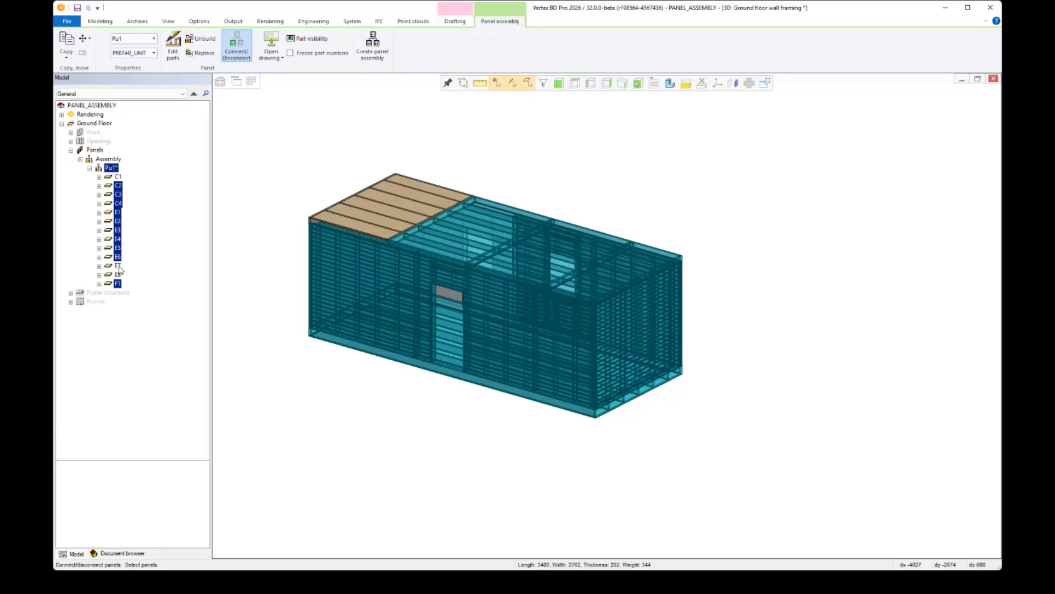
click(120, 274)
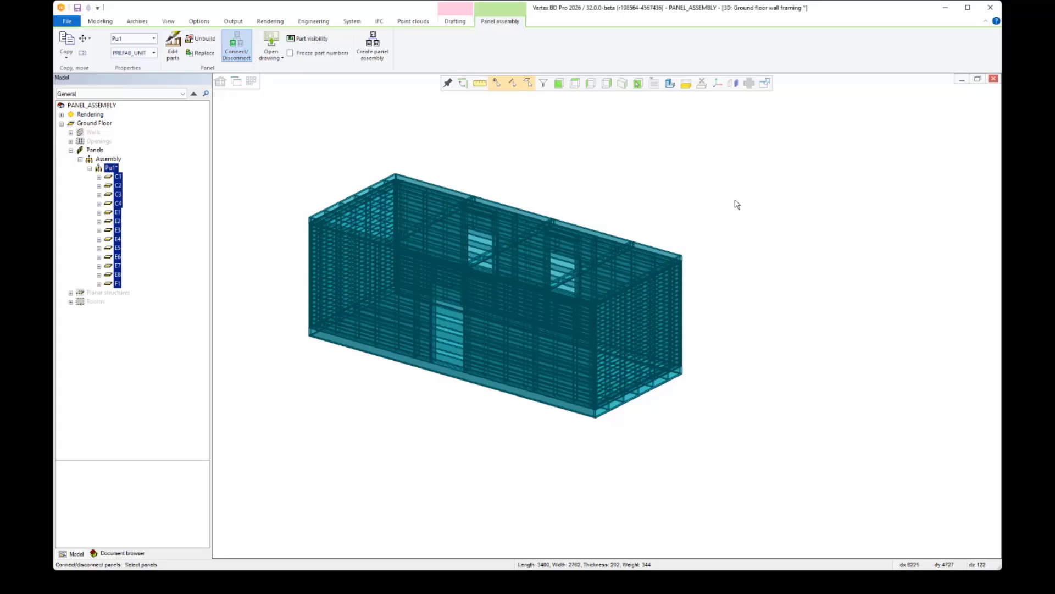
key(Escape)
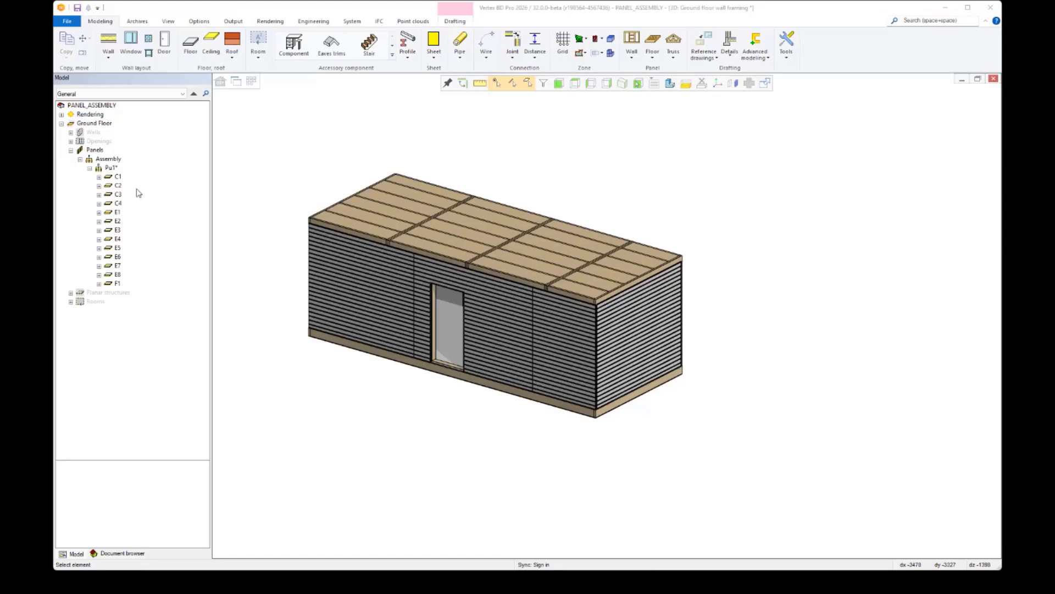
Create a panel drawing of the prefab unit from the Prefab Unit drawing template
click(112, 167)
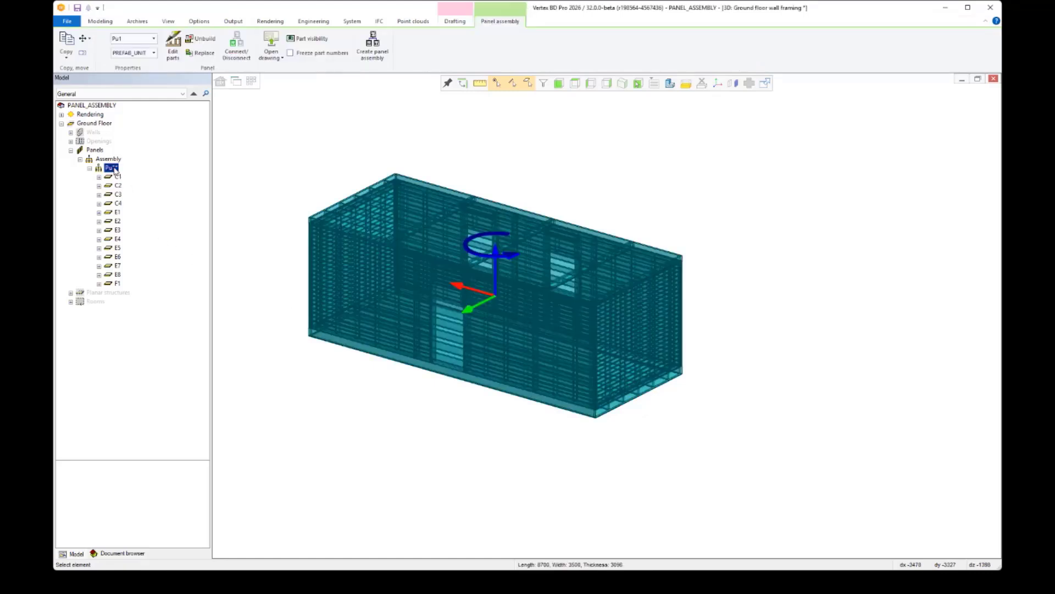
right_click(115, 171)
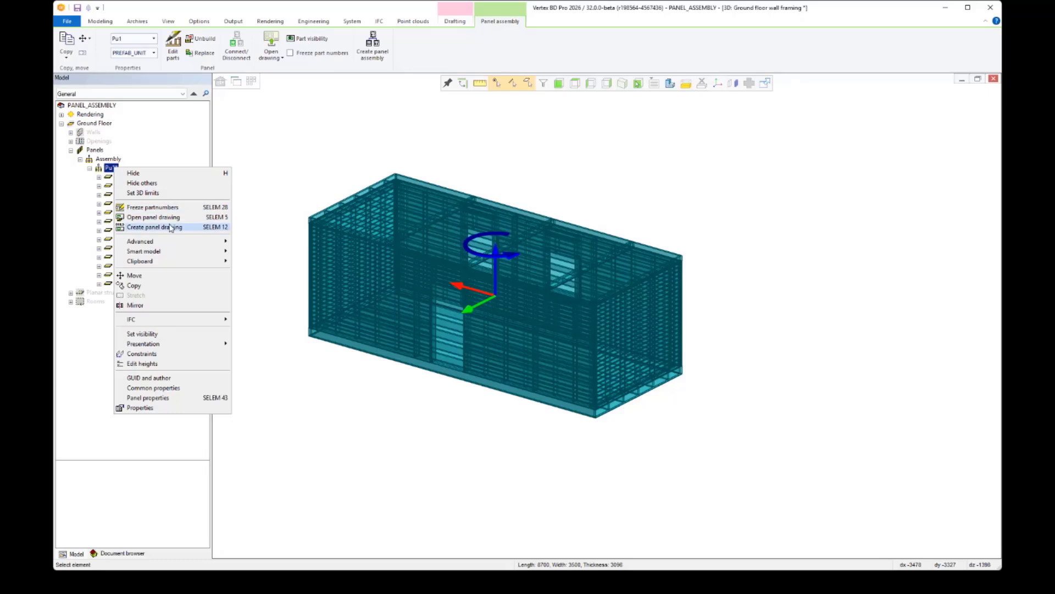
click(186, 228)
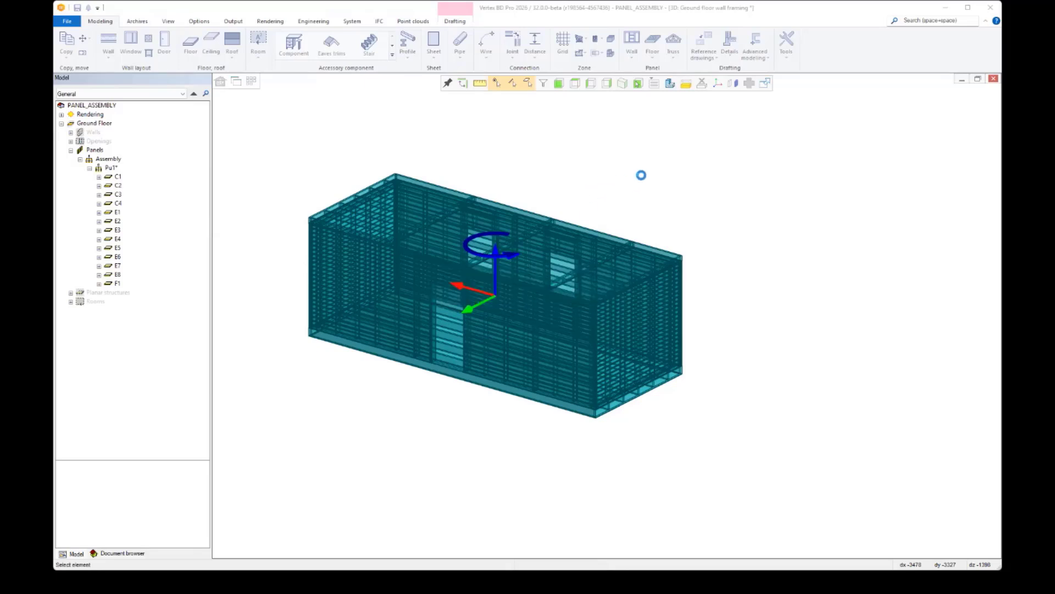
drag(450, 82, 722, 124)
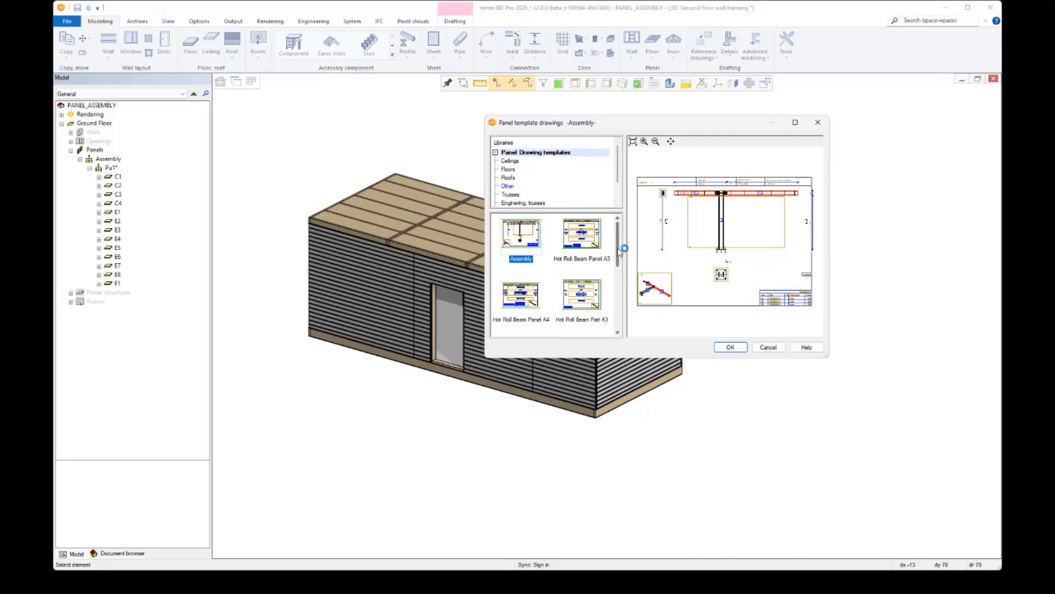
drag(620, 251, 622, 310)
click(525, 266)
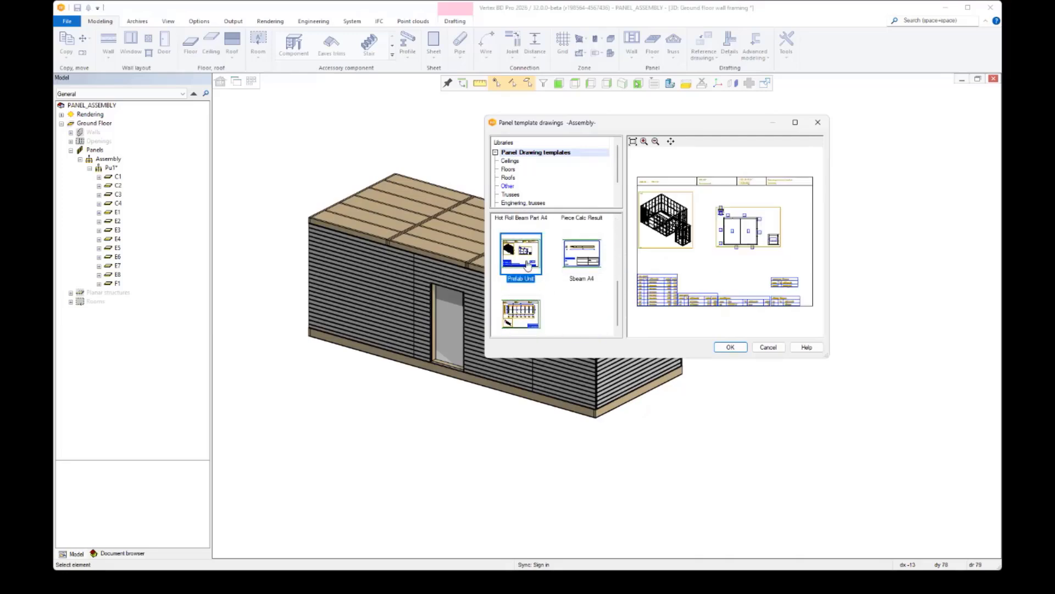
click(730, 348)
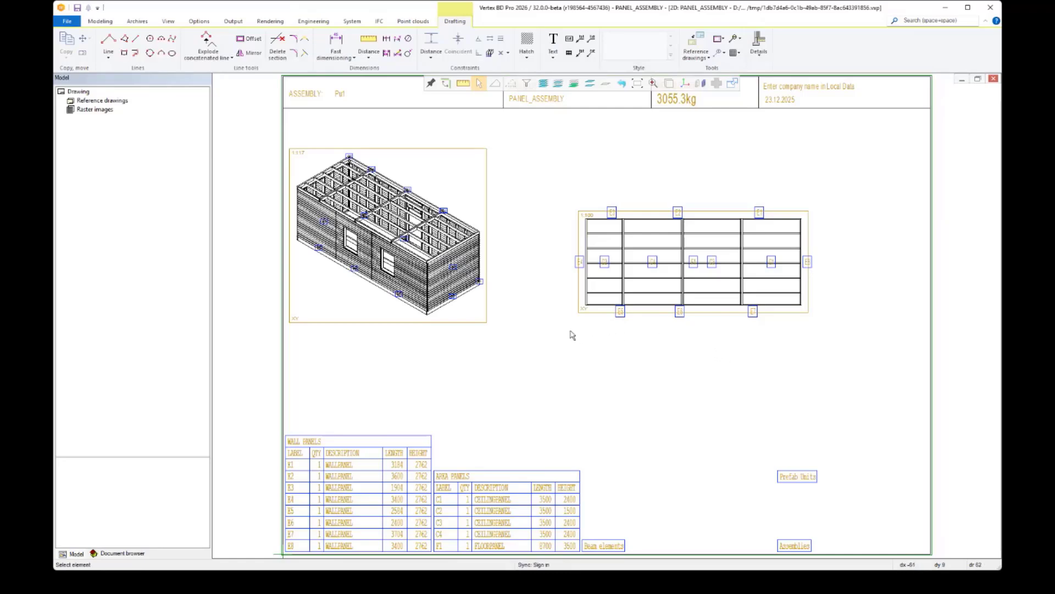
Examine the wall and area panel tables and the views in the prefab unit drawing, and close the drawing
scroll(540, 326, down, 2)
scroll(577, 395, up, 3)
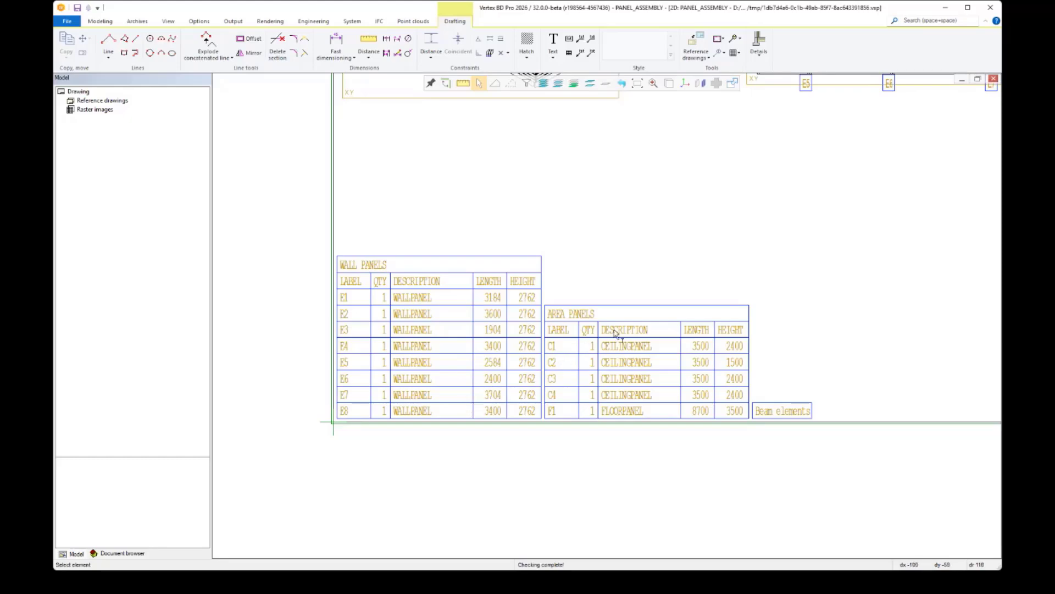
scroll(806, 306, down, 4)
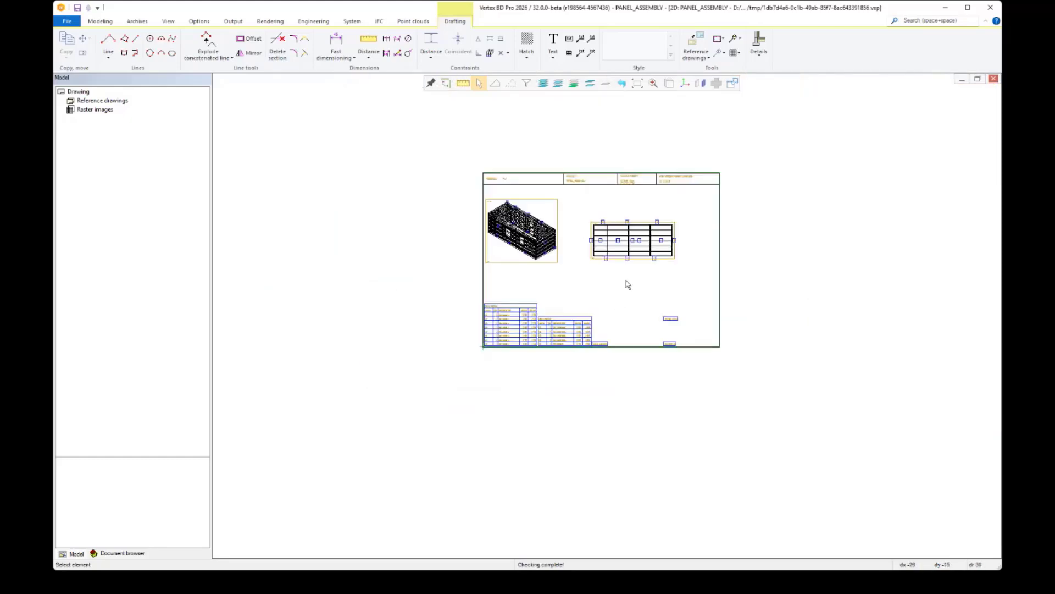
scroll(663, 305, up, 3)
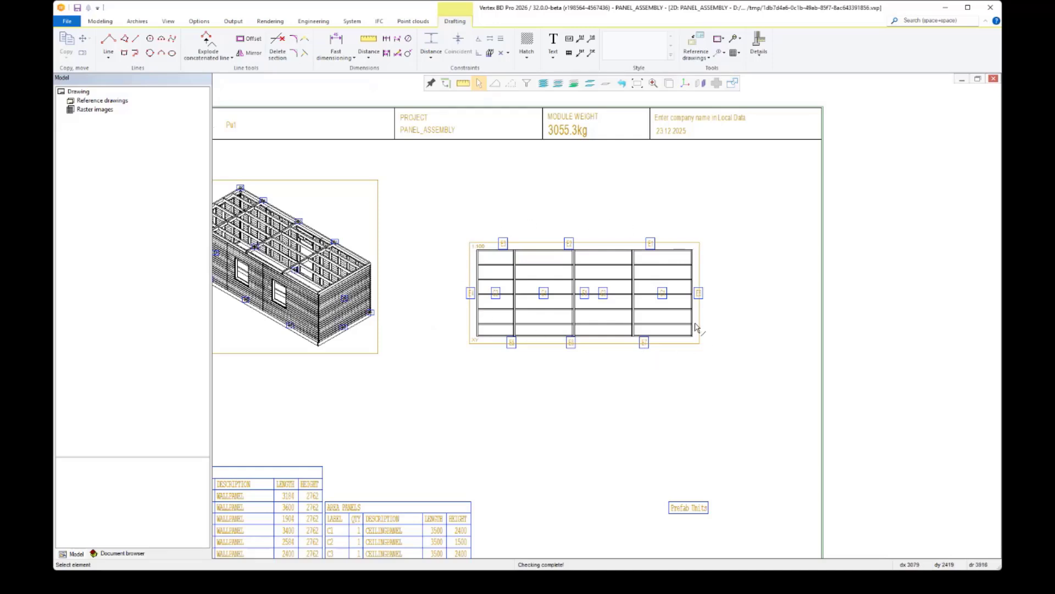
click(993, 79)
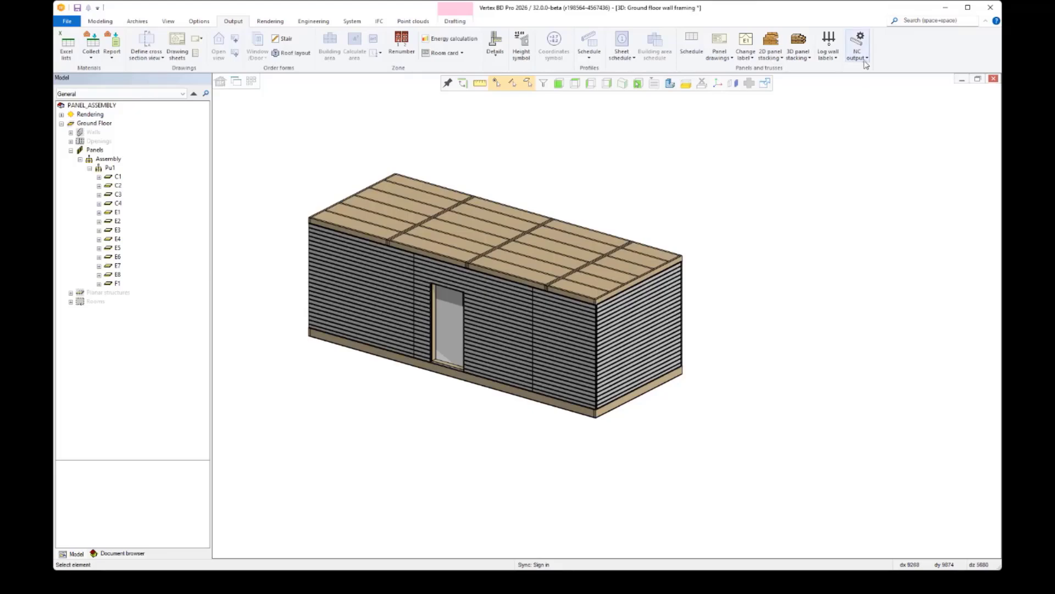
Open the BTL transfer file list and widen its Description column to examine the panels' parent assembly and assembly hierarchy
click(867, 59)
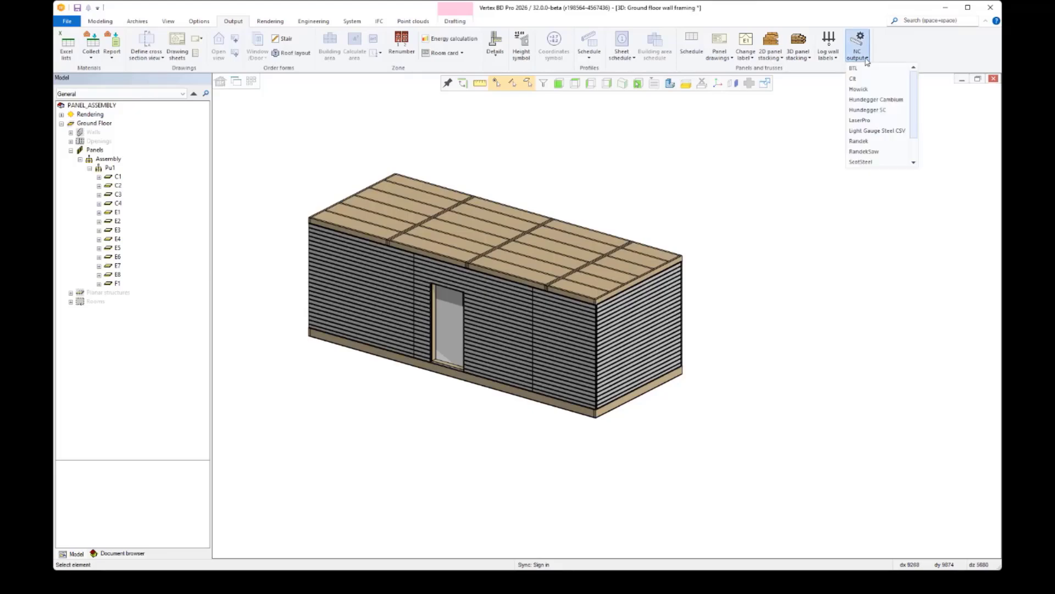
click(866, 69)
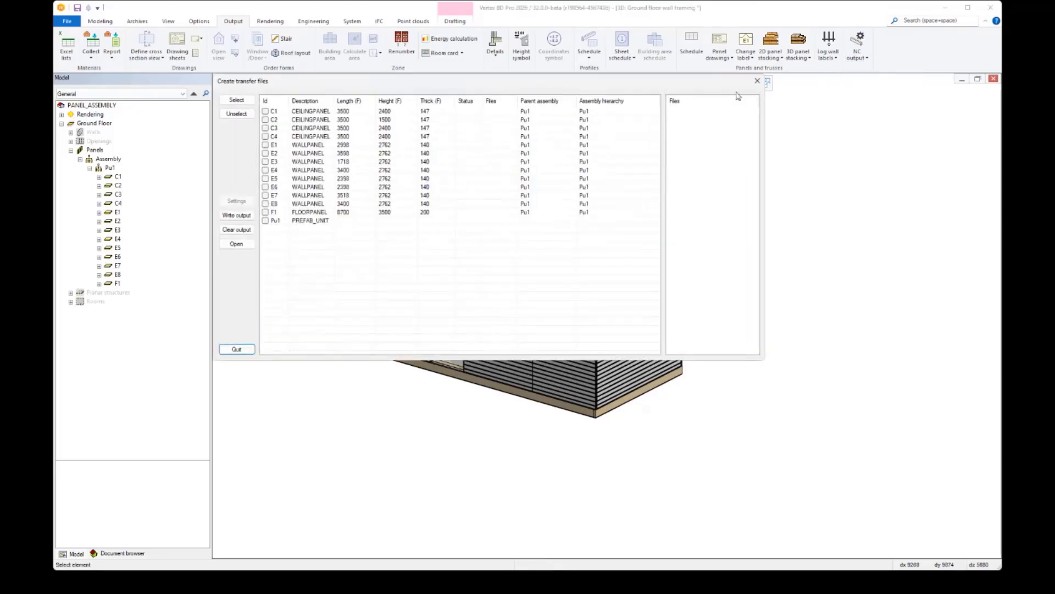
drag(614, 133, 701, 177)
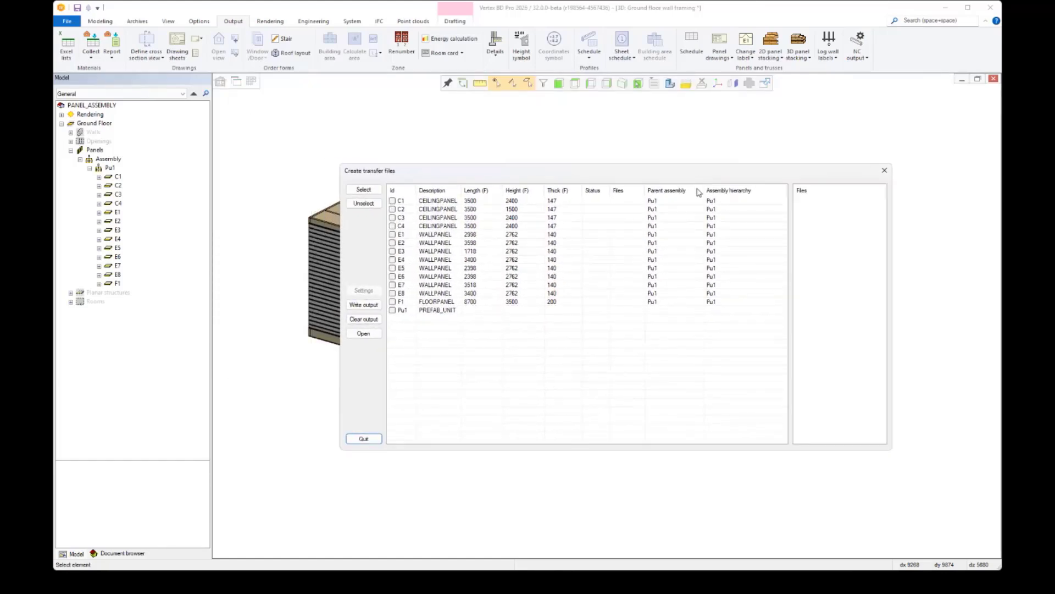
drag(462, 190, 480, 190)
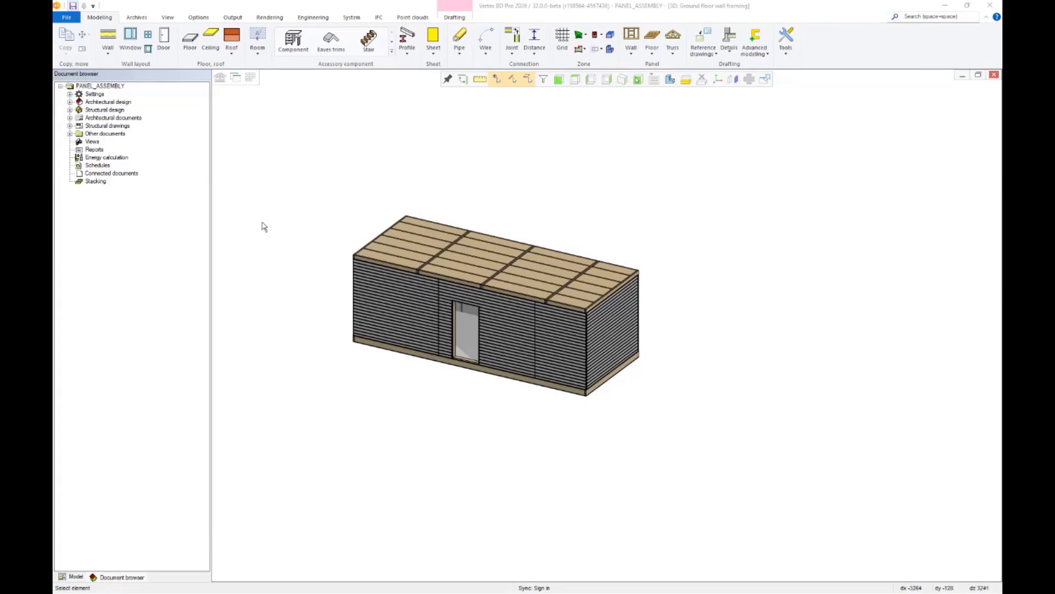
Open the project's stack contents for editing and start adding the prefab unit Pu1 to a new stack
right_click(98, 182)
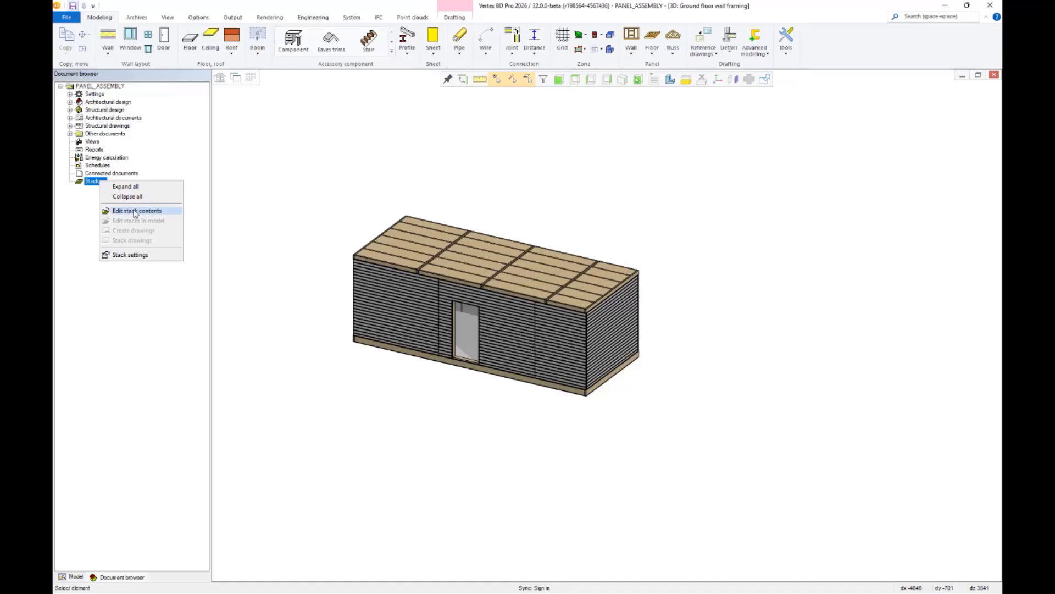
click(135, 211)
click(108, 145)
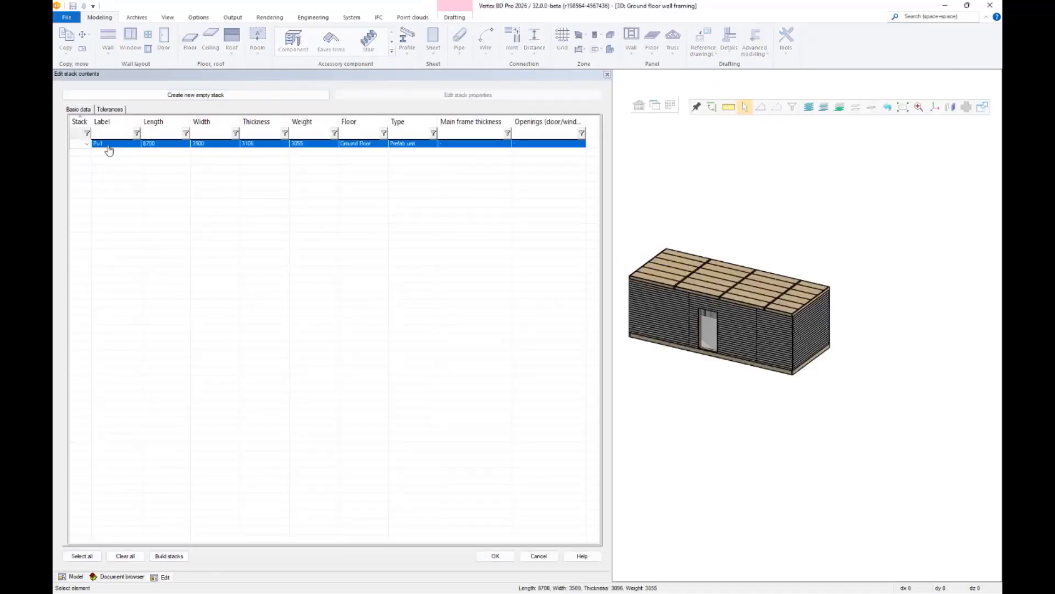
right_click(108, 148)
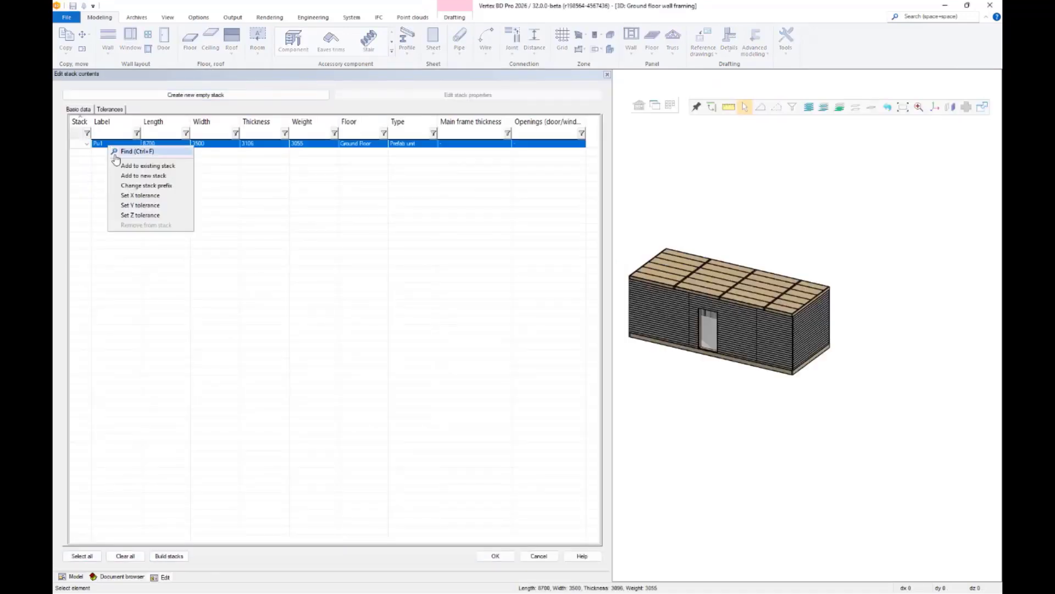
click(136, 176)
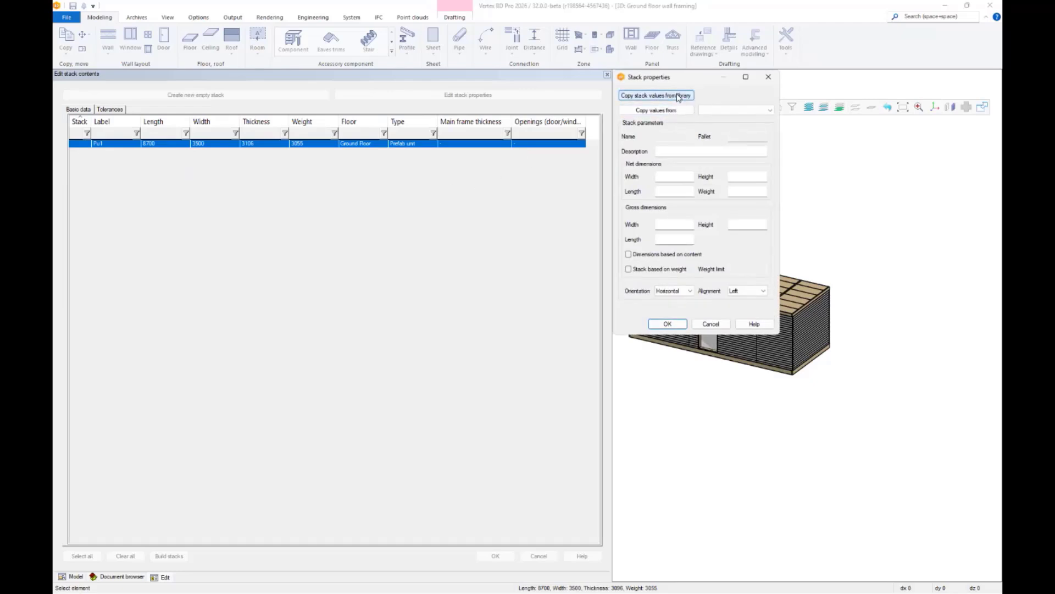
Copy the library values of 3.Stack for Wallpanel H to the new stack with dimensions based on content, and build the stacks
click(679, 97)
click(317, 171)
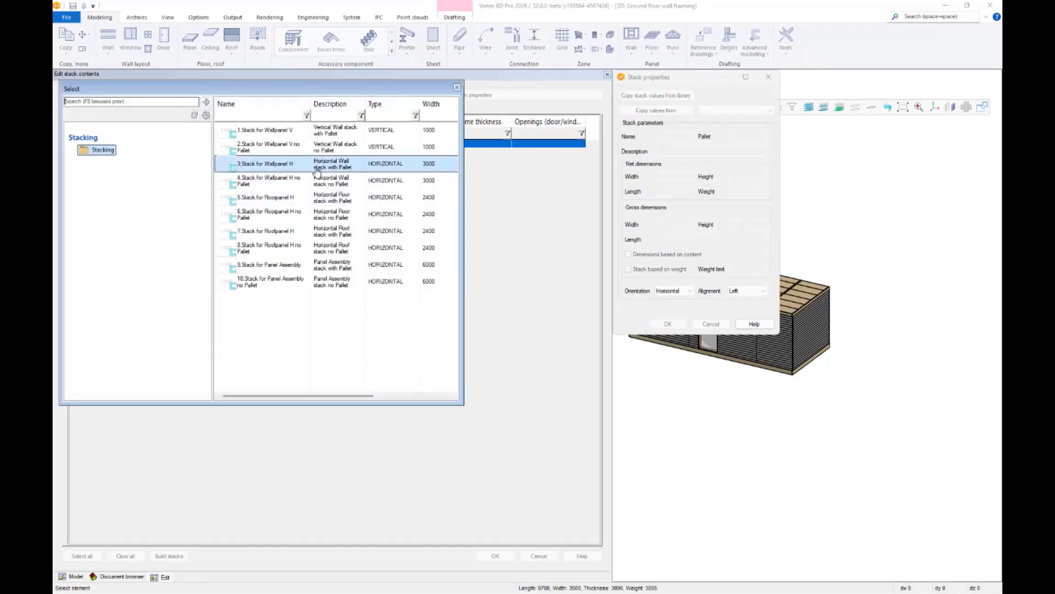
double_click(317, 171)
click(654, 260)
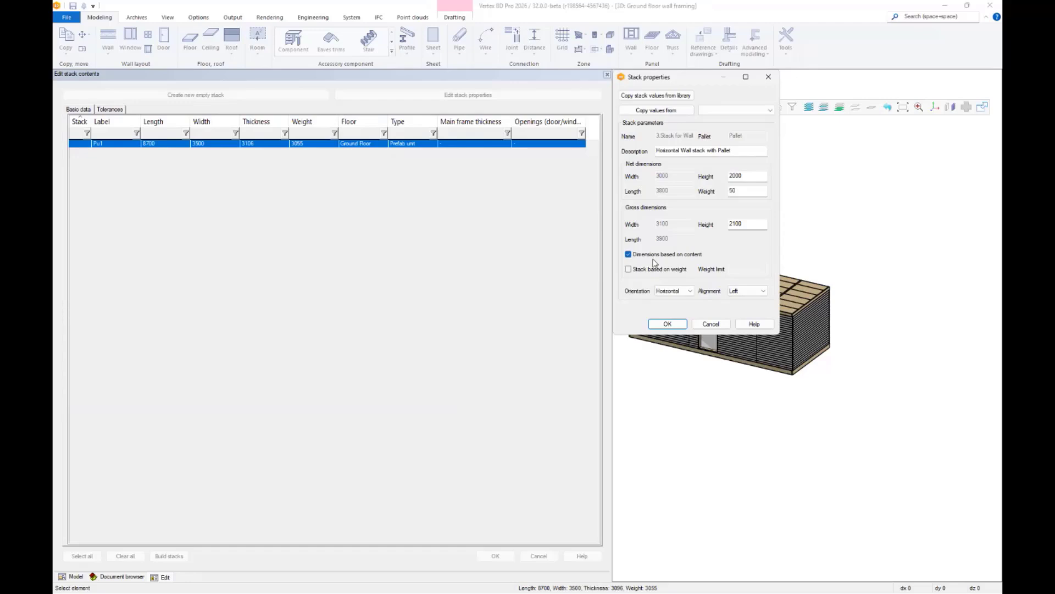
click(677, 324)
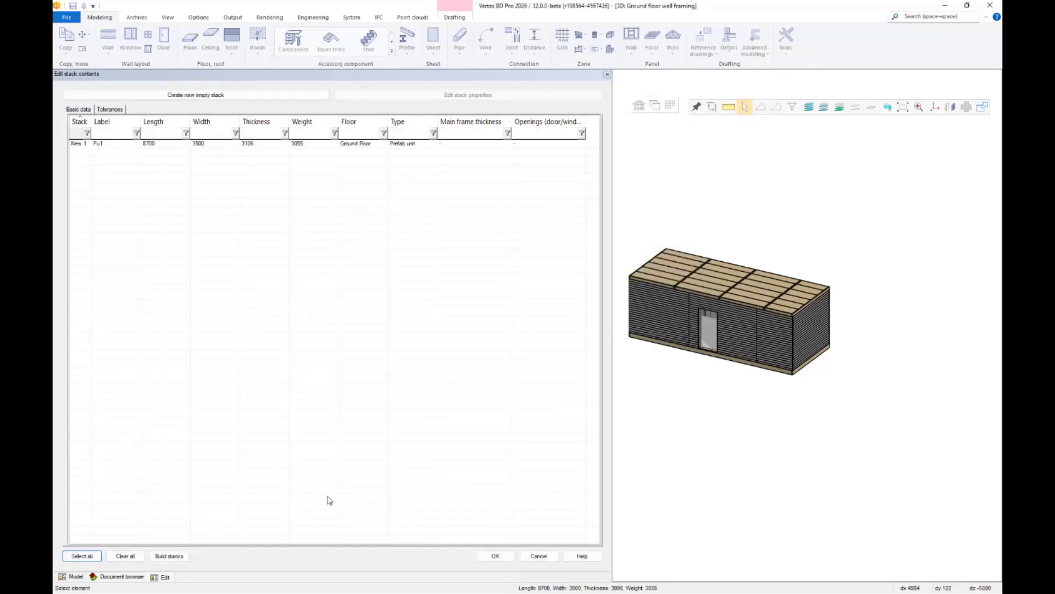
click(169, 555)
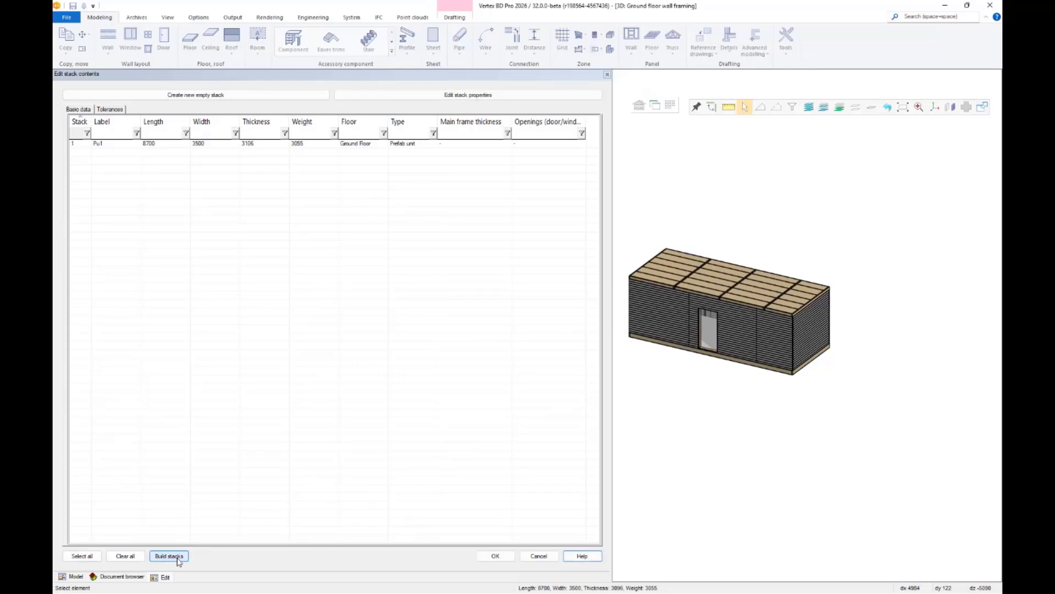
click(511, 559)
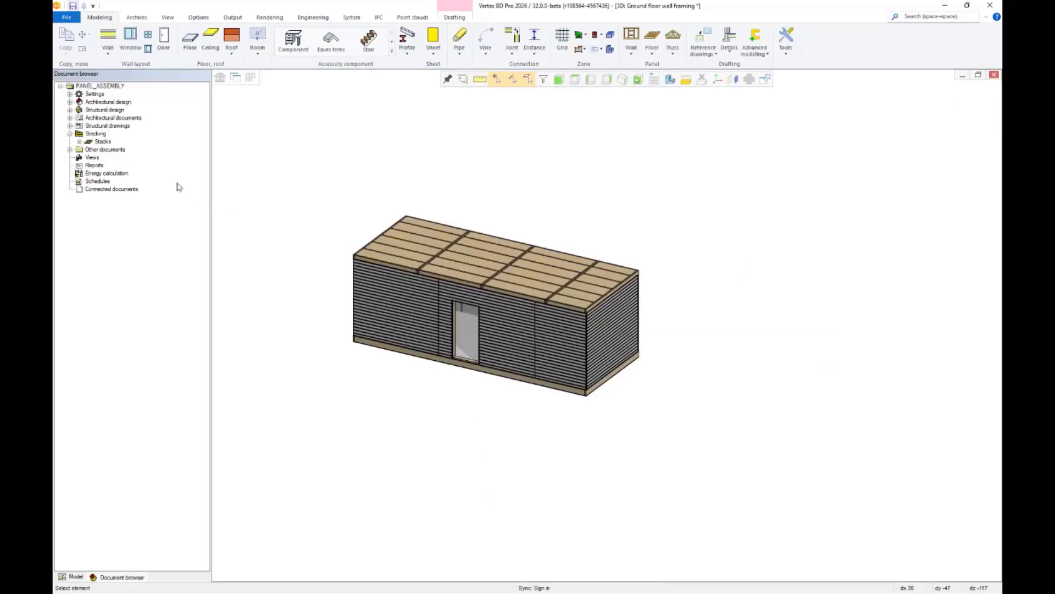
Open the stacks for editing in the model and examine the prefab unit's stack on its pallet
right_click(104, 144)
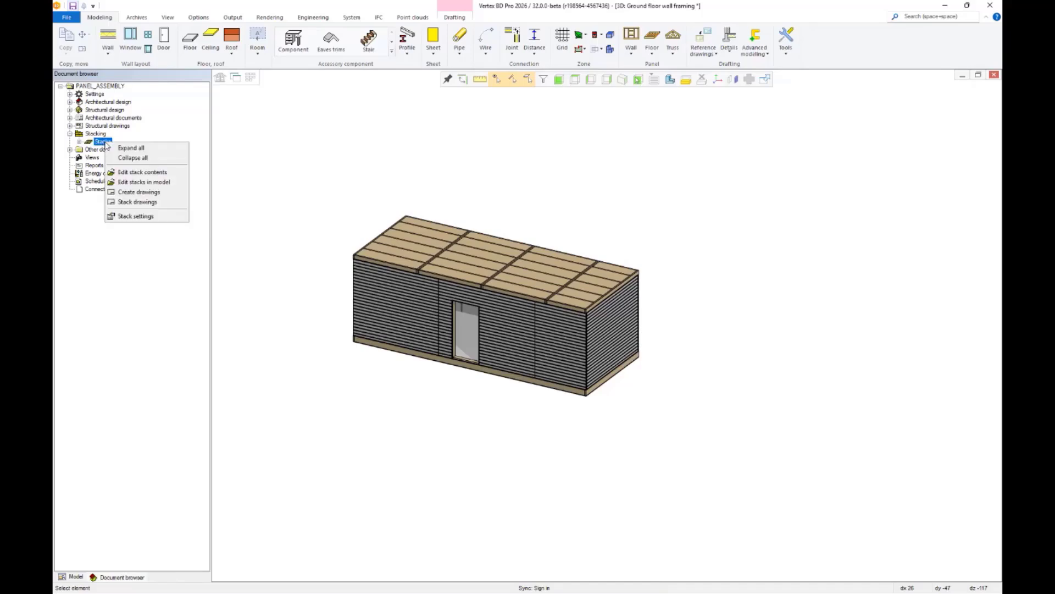
click(152, 181)
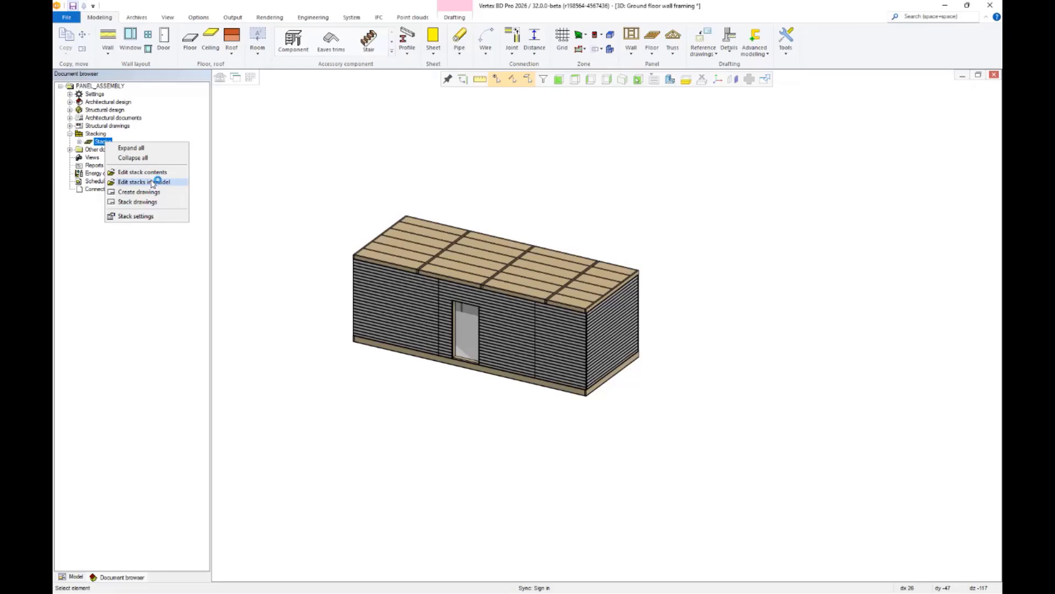
scroll(515, 302, down, 3)
scroll(642, 338, down, 3)
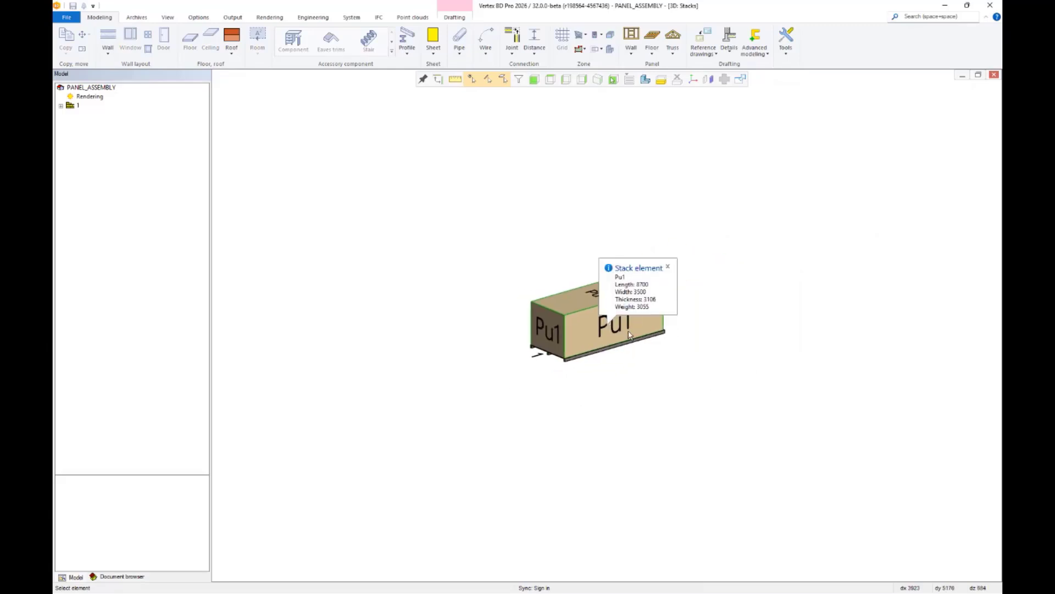
scroll(630, 336, up, 5)
Change the presentation of the stacks to show the prefab unit's actual panels, and check stack 1's used and maximum dimensions
right_click(711, 211)
click(753, 274)
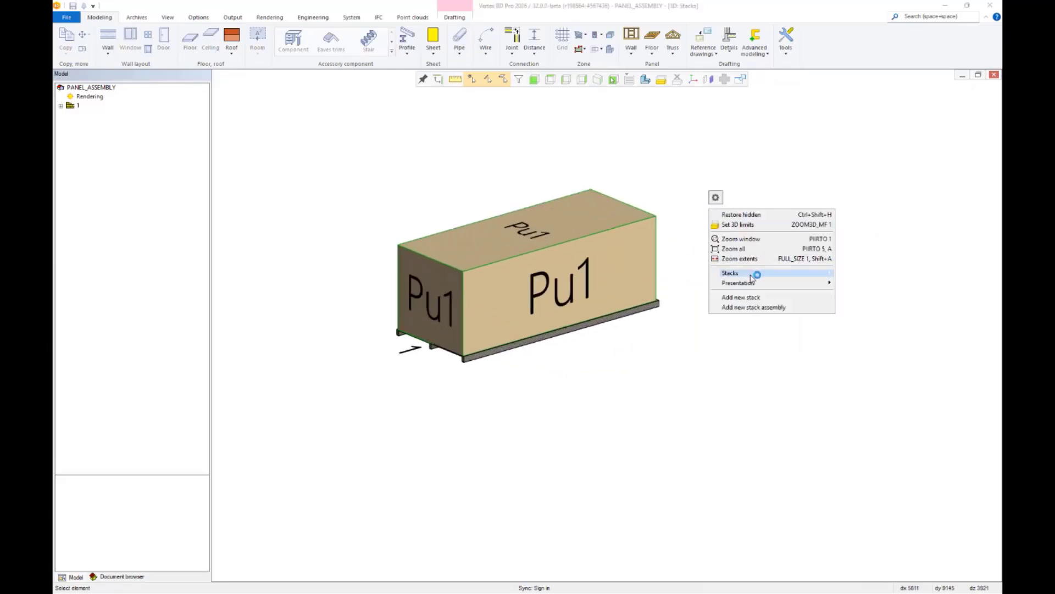
mouse_move(780, 282)
click(860, 300)
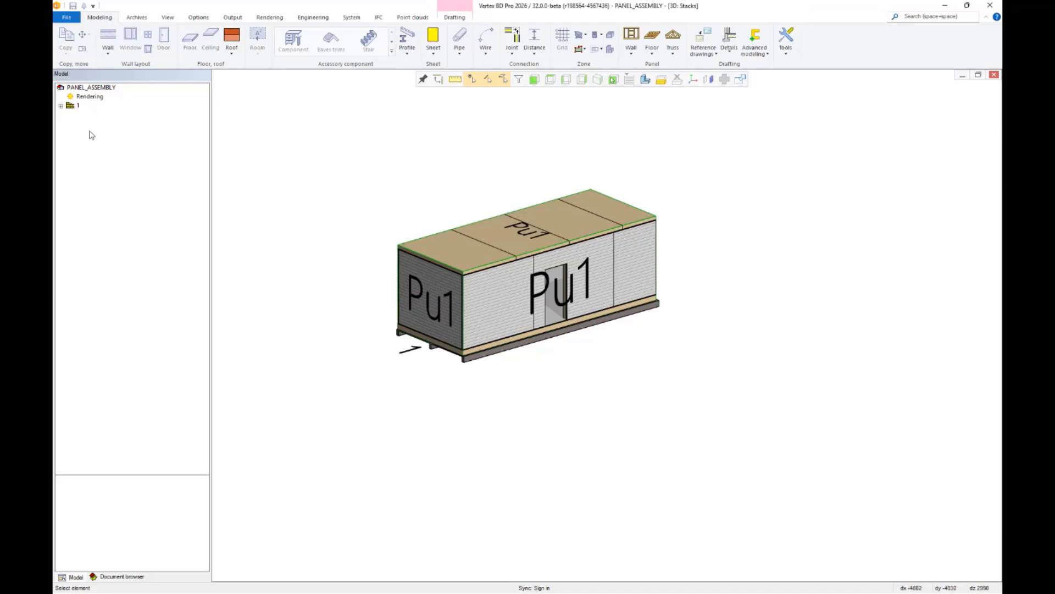
click(77, 106)
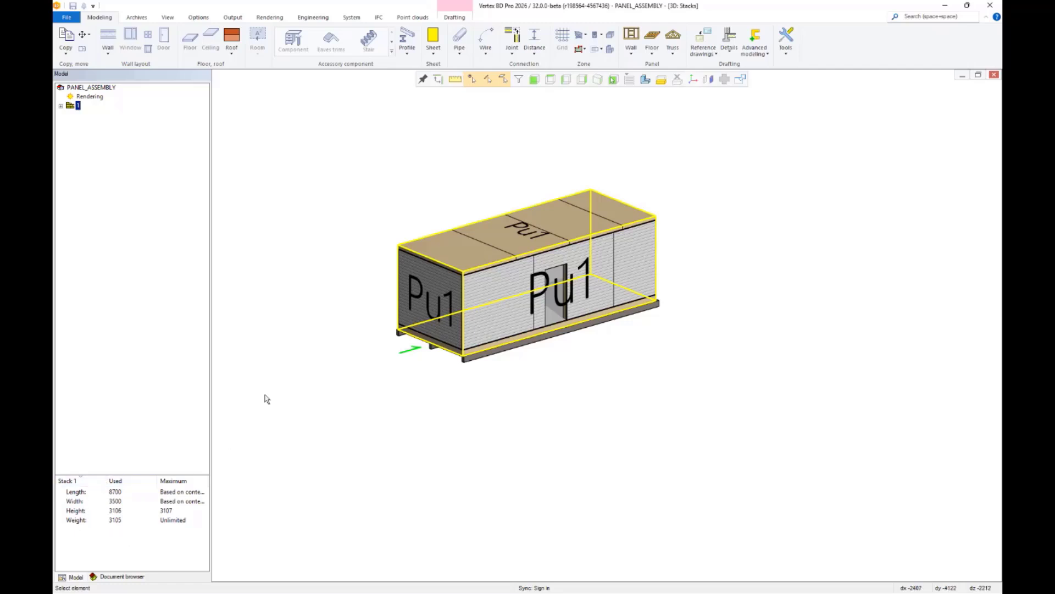
click(378, 301)
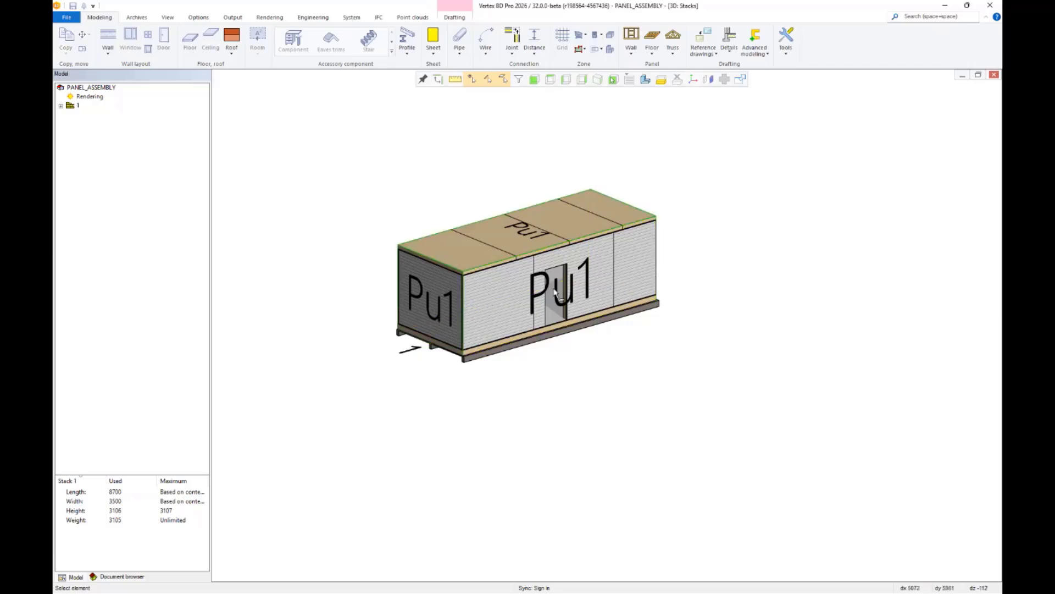
Start a new stack assembly and copy the library values of the 3.Stack assembly with truck
right_click(747, 147)
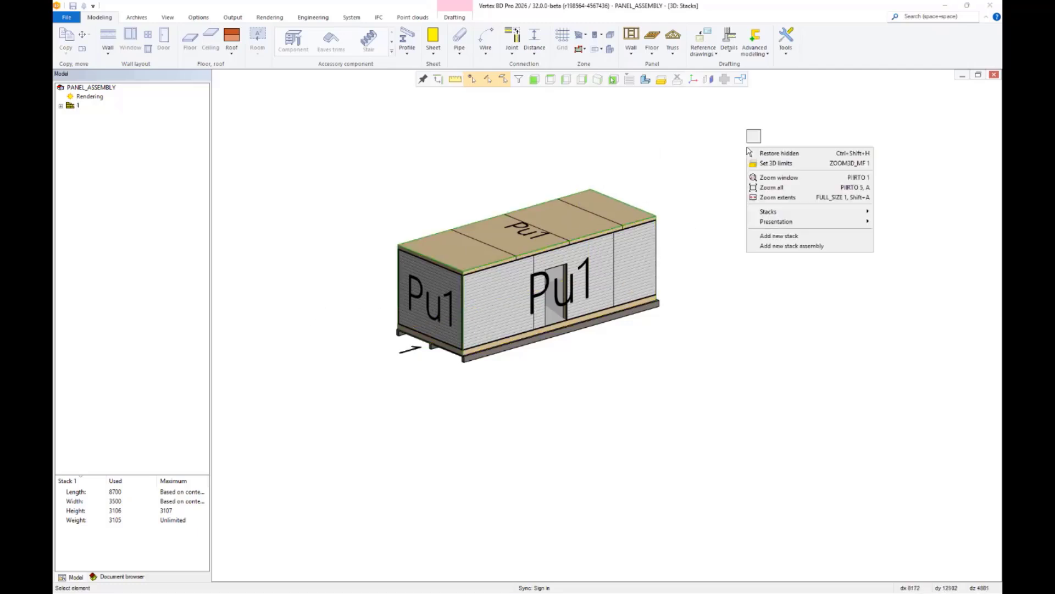
click(809, 247)
click(287, 98)
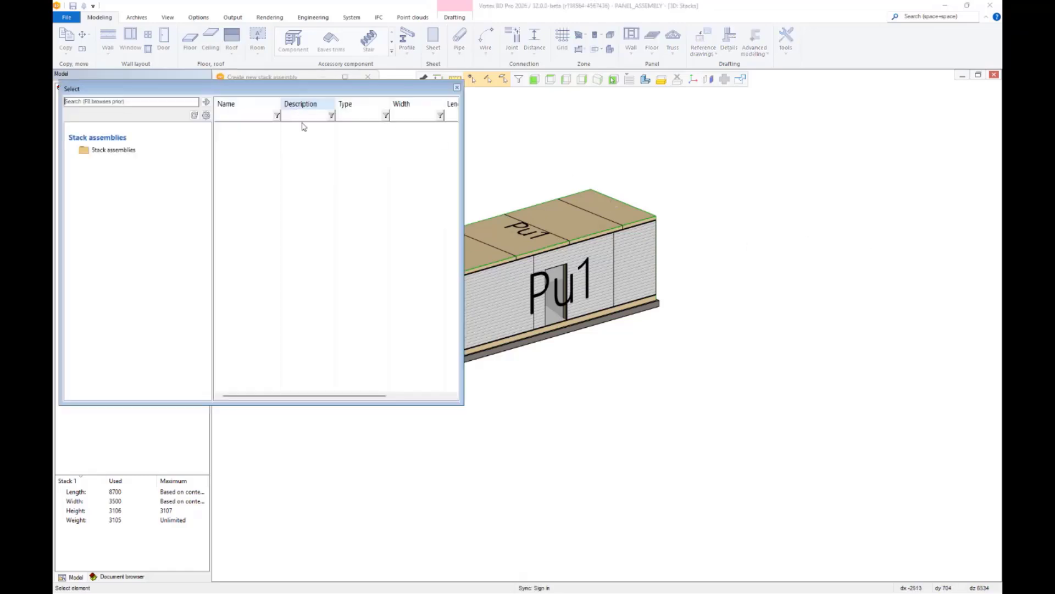
click(134, 152)
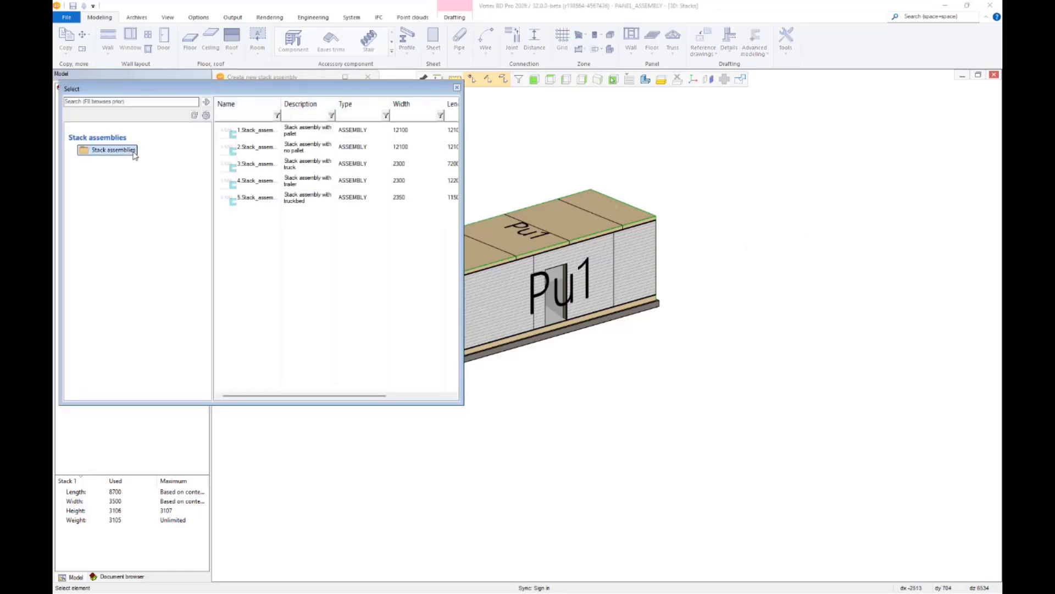
double_click(269, 172)
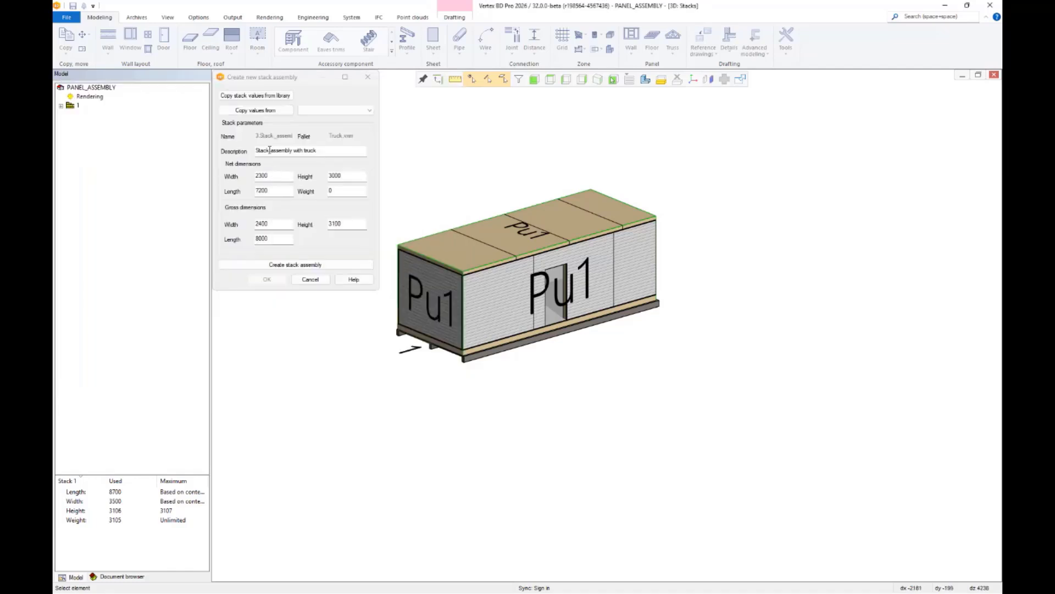
drag(300, 84, 750, 149)
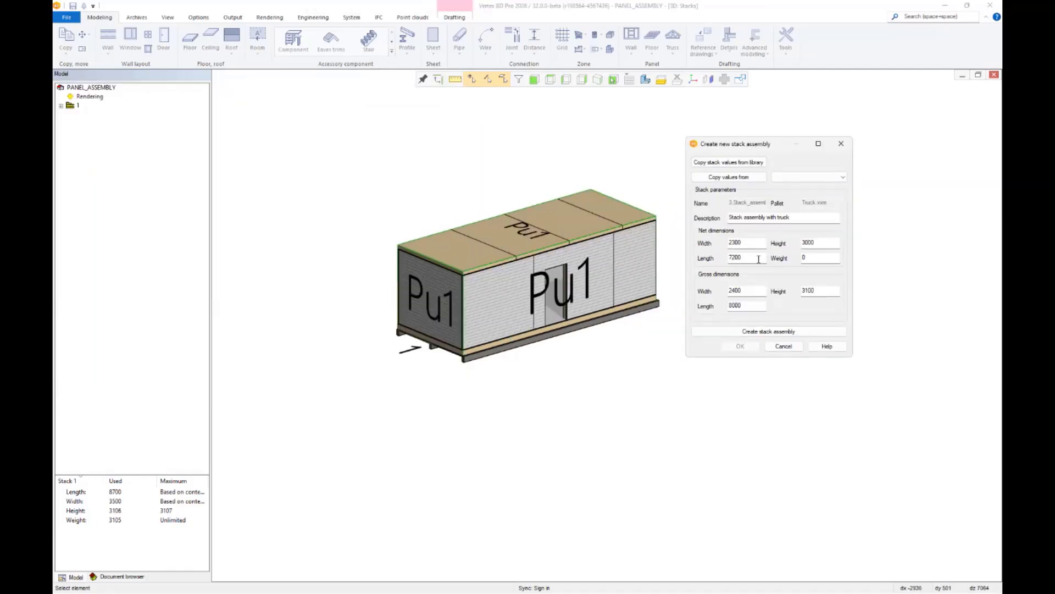
Set the assembly's net width to 3600, height to 3200 and length to 9000, and create the stack assembly in the model
double_click(731, 242)
text(3600)
double_click(826, 242)
text(3200)
key(Tab)
text(9000)
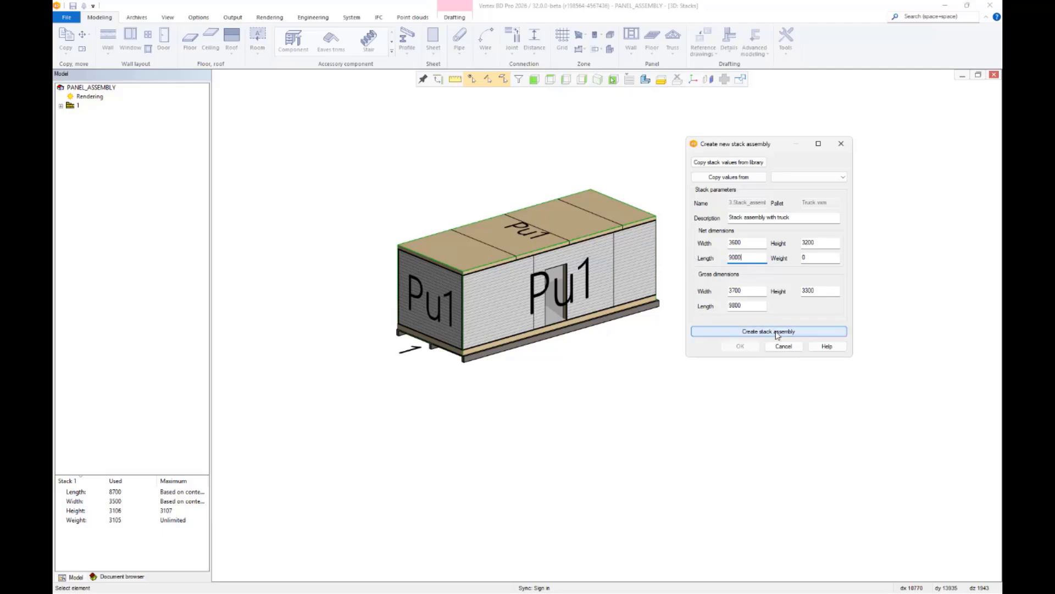
click(777, 333)
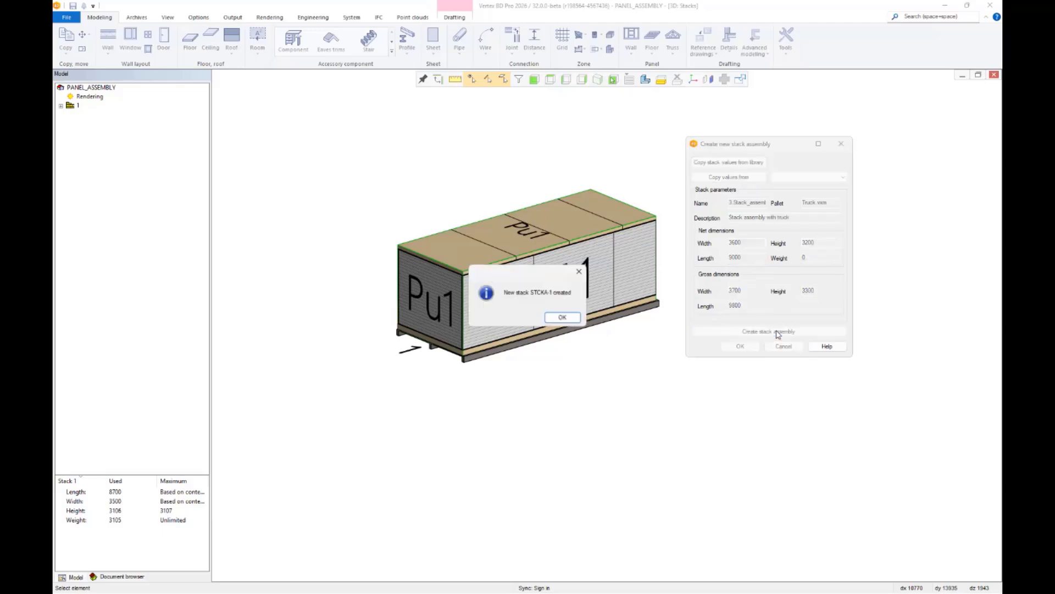
click(572, 319)
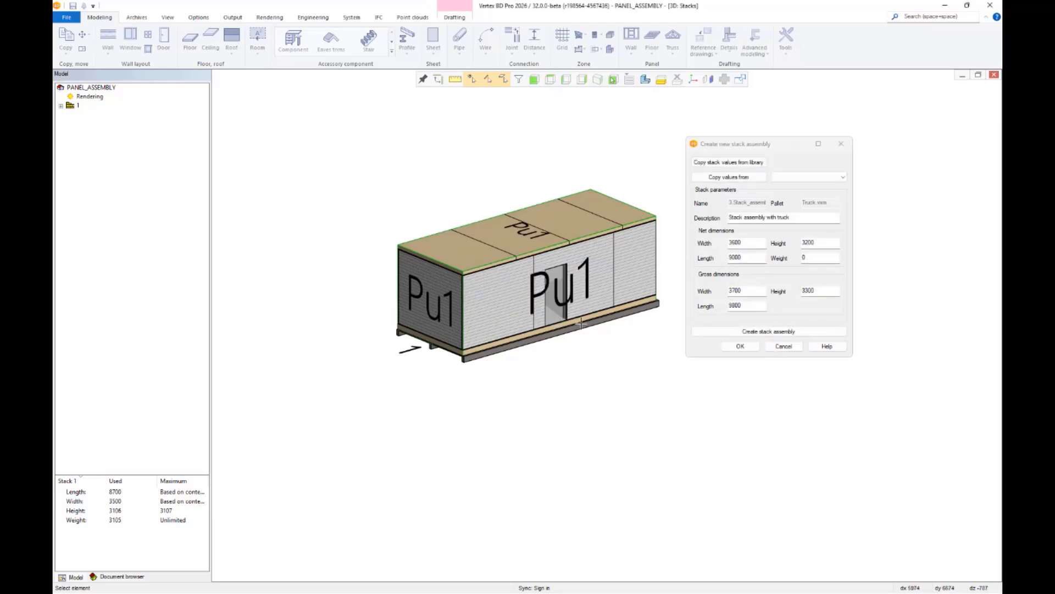
click(740, 346)
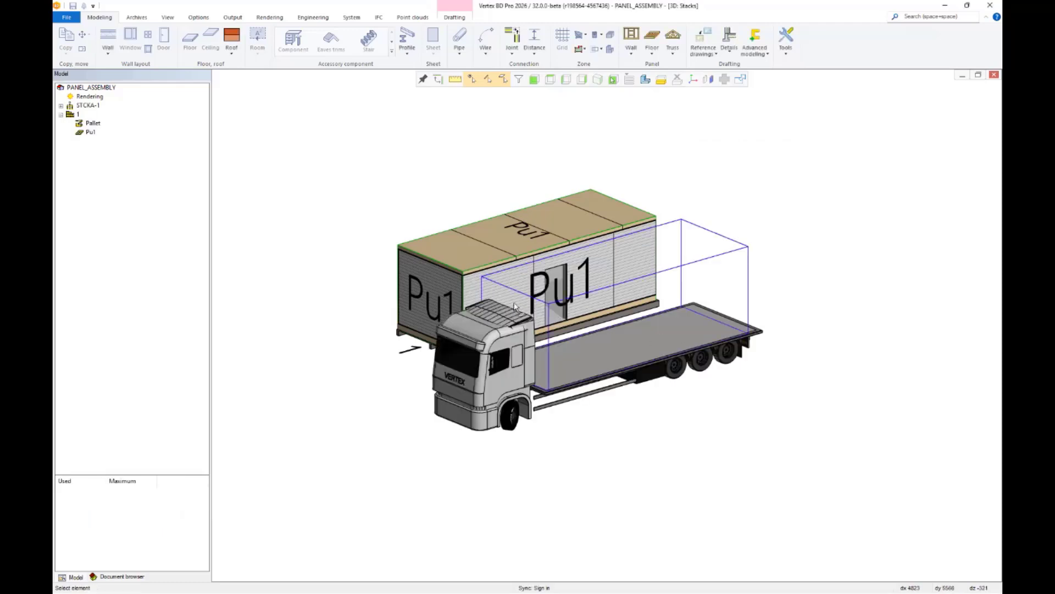
Move stack 1 from its pallet corner onto the front corner of the truck bed in the stack assembly
click(78, 113)
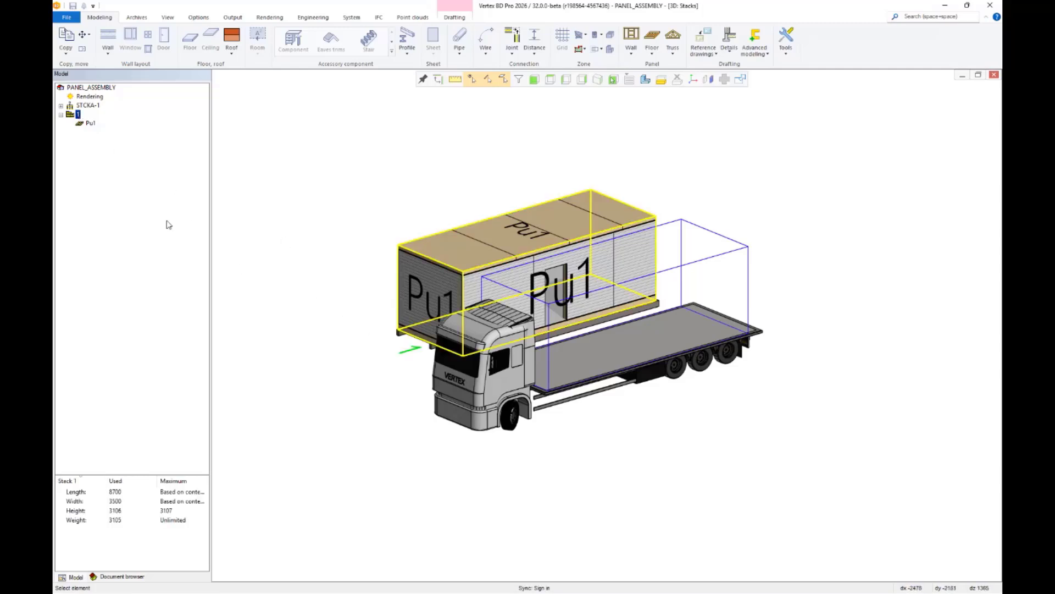
right_click(78, 114)
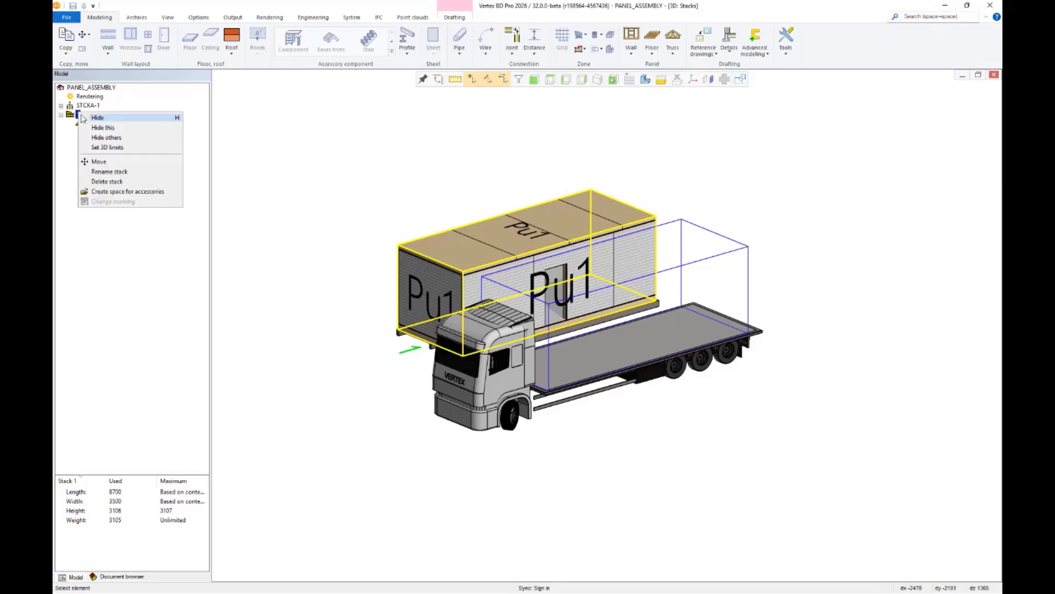
click(101, 161)
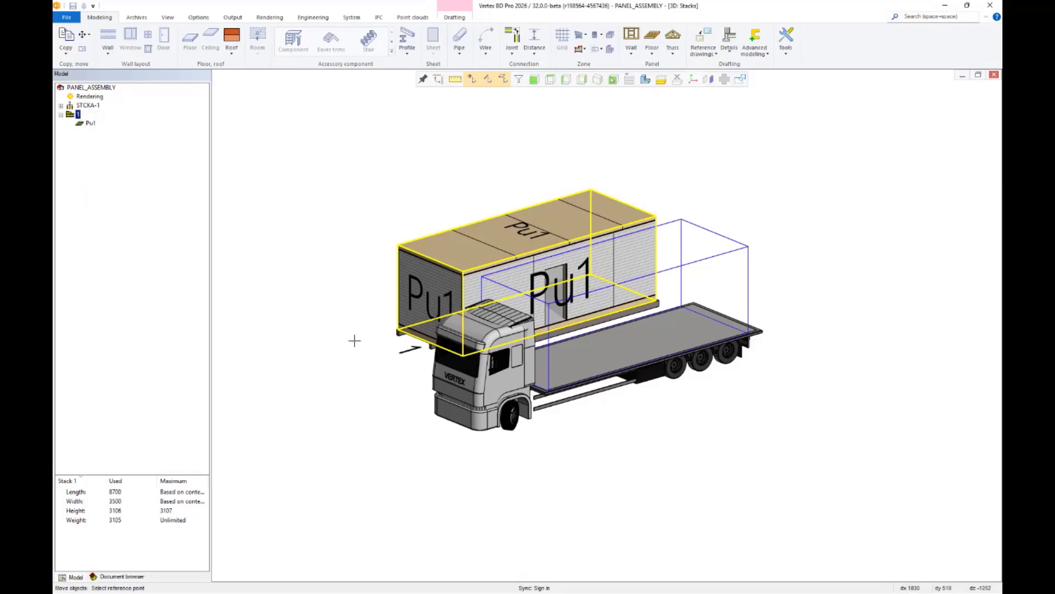
click(392, 333)
scroll(619, 330, up, 5)
middle_drag(616, 327, 516, 329)
scroll(566, 302, up, 4)
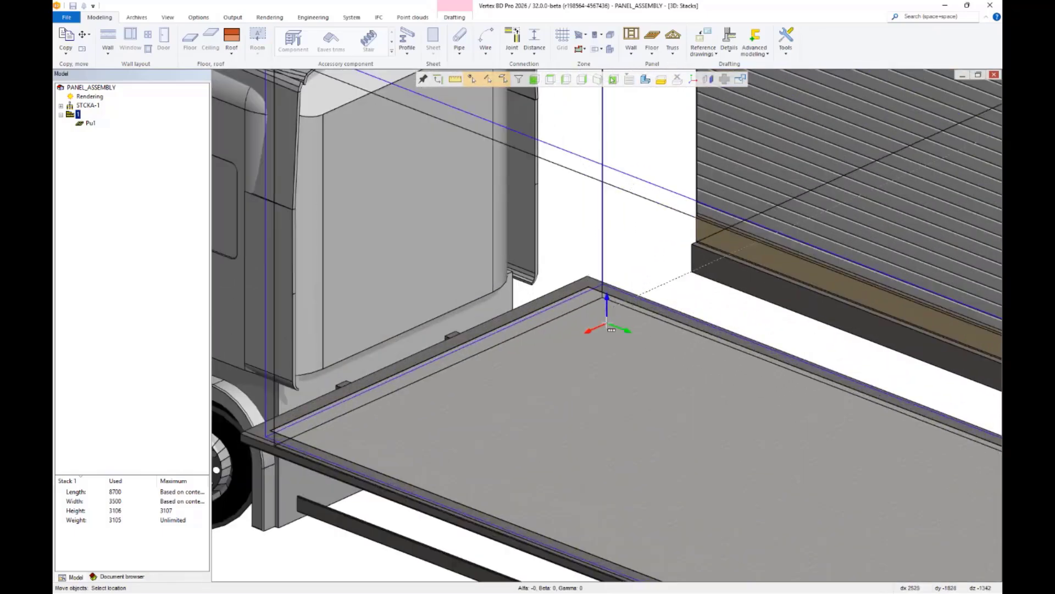
click(603, 287)
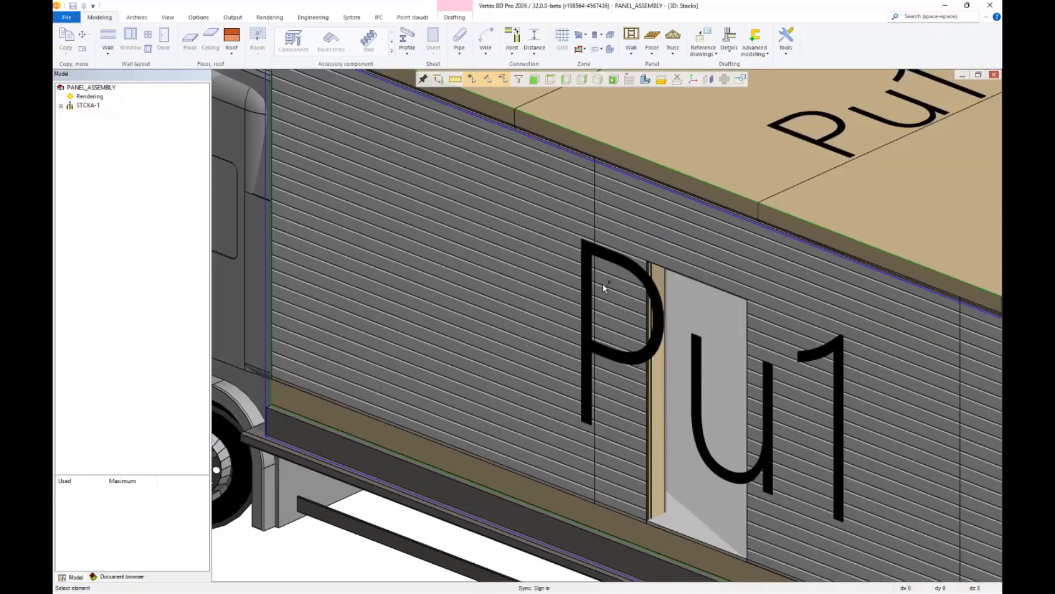
scroll(603, 284, down, 8)
middle_drag(640, 315, 751, 306)
scroll(752, 308, down, 3)
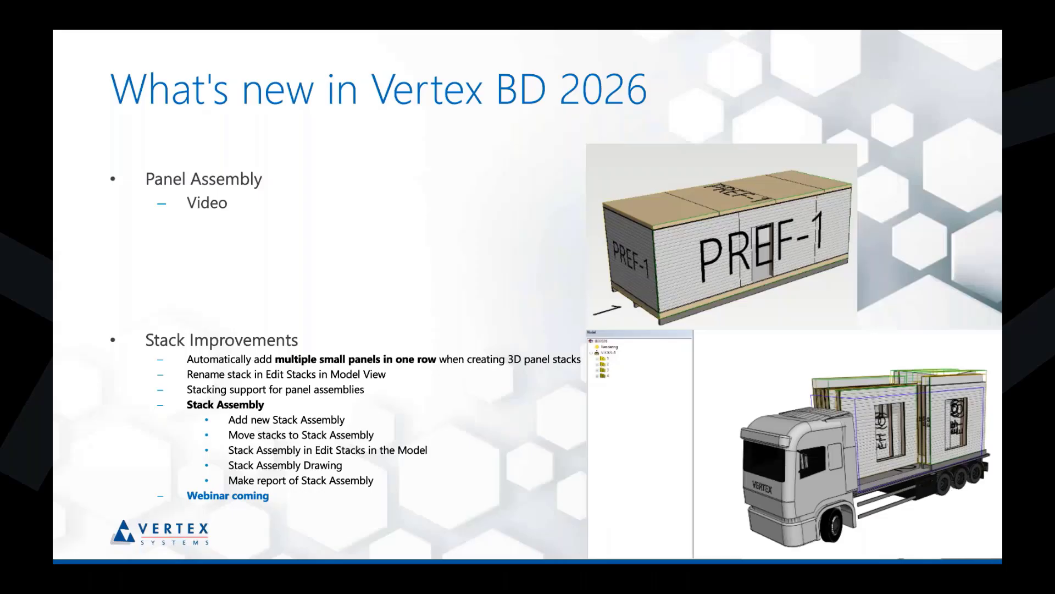
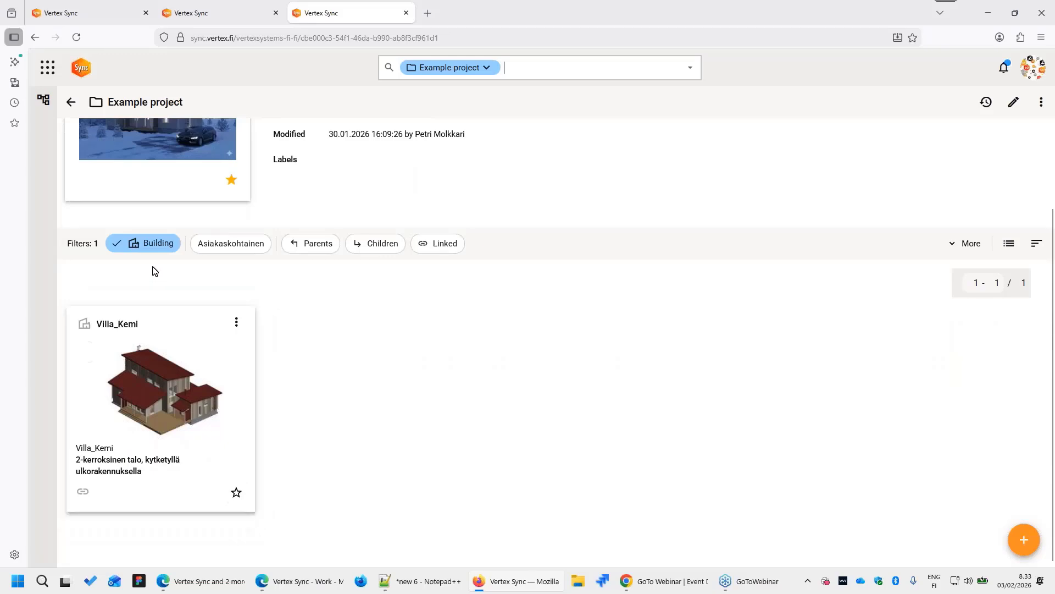
In Vertex Sync, replace the Building filter of the Example project with the Document filter and look through the project's documents
click(145, 243)
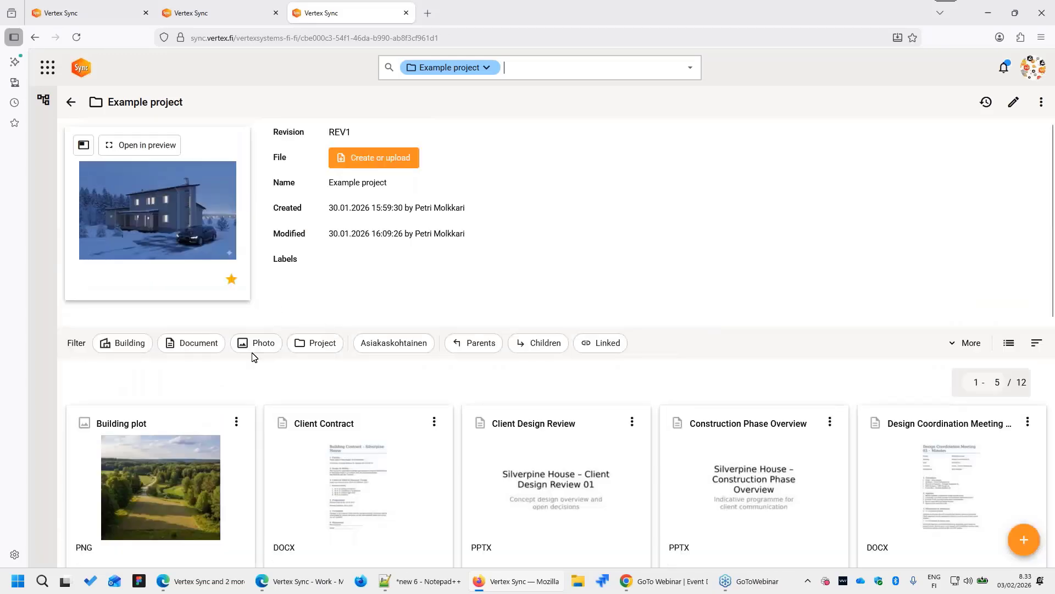
click(186, 344)
scroll(482, 291, down, 4)
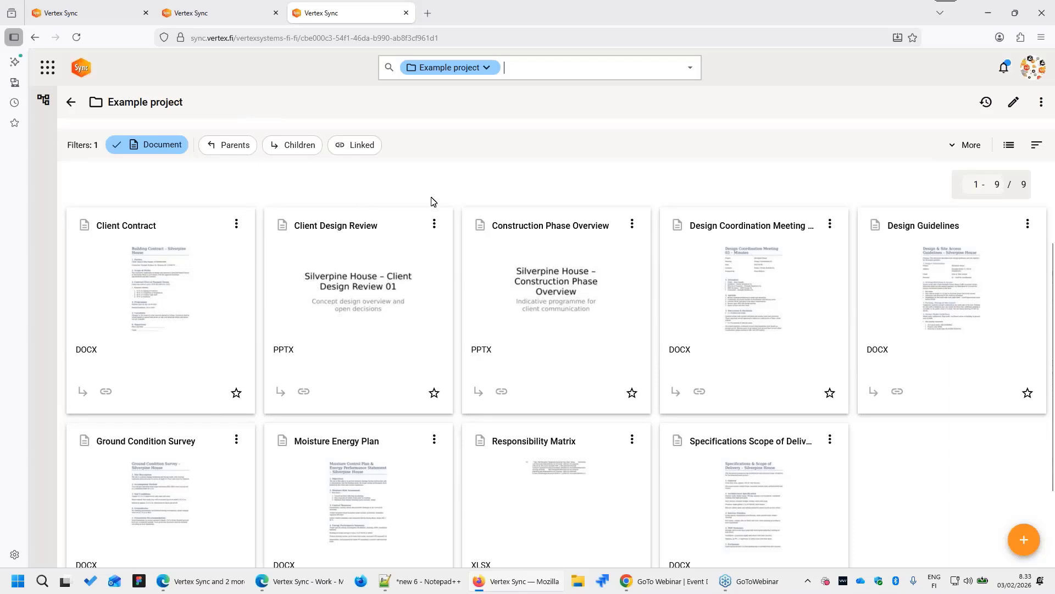
scroll(418, 211, down, 2)
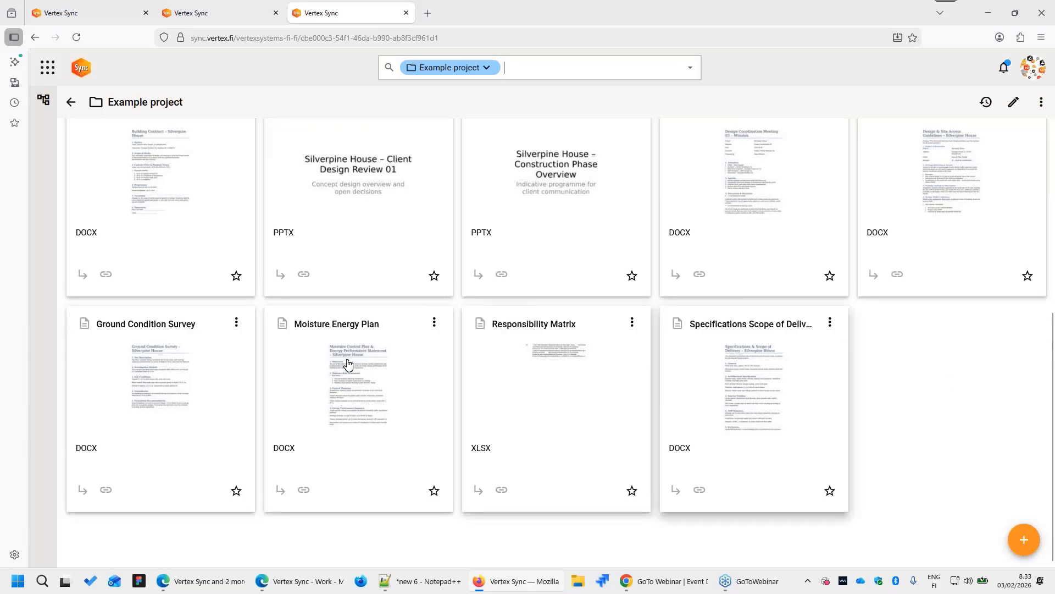
Open the Ground Condition Survey document in Word for the web and read through its sections
click(147, 328)
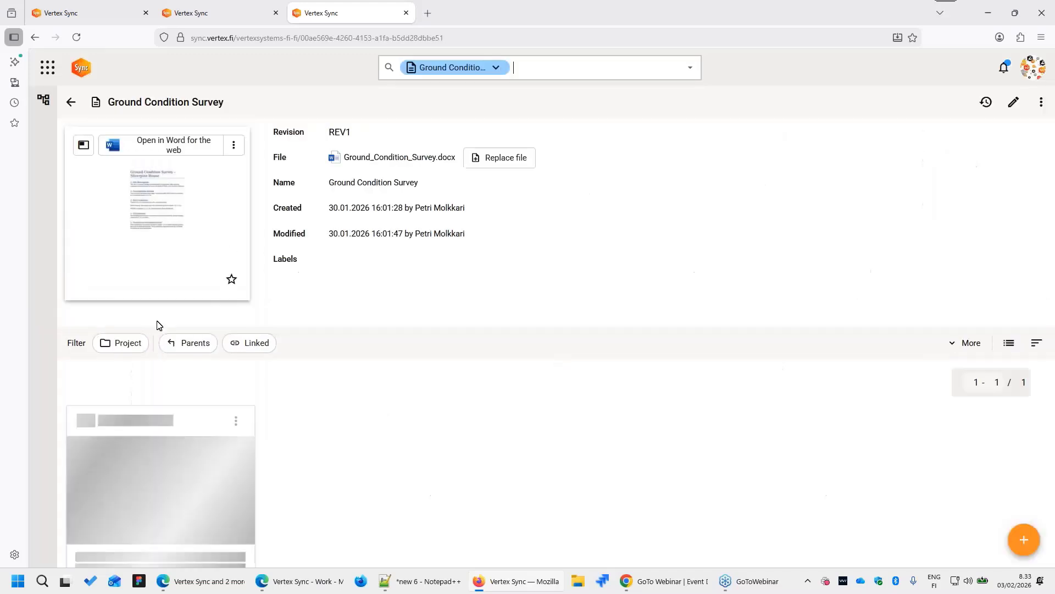
click(173, 148)
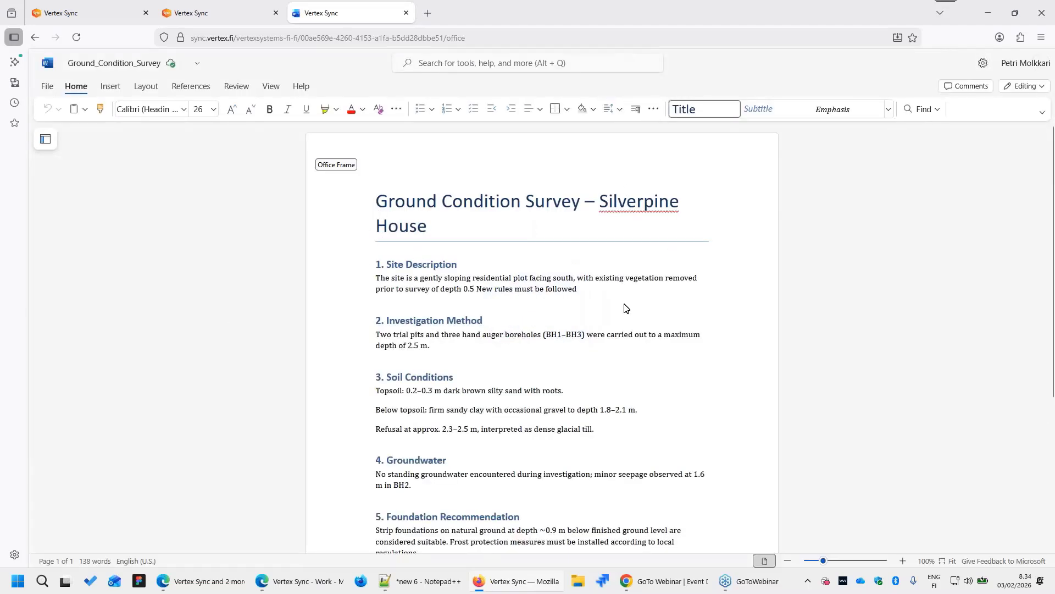
scroll(605, 272, down, 3)
scroll(607, 275, up, 3)
scroll(537, 328, down, 1)
scroll(537, 328, down, 5)
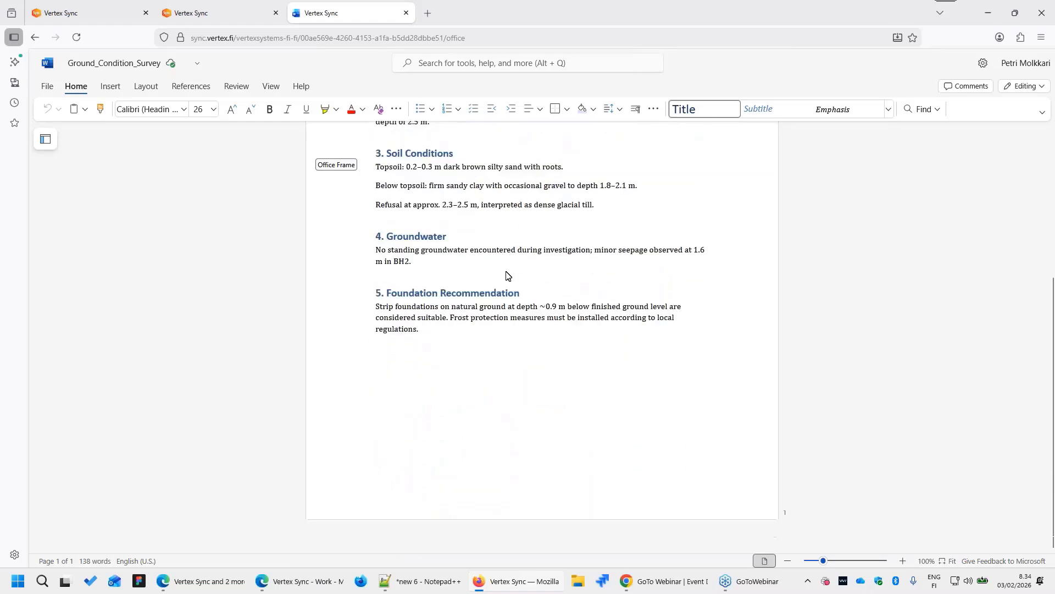
scroll(505, 290, up, 5)
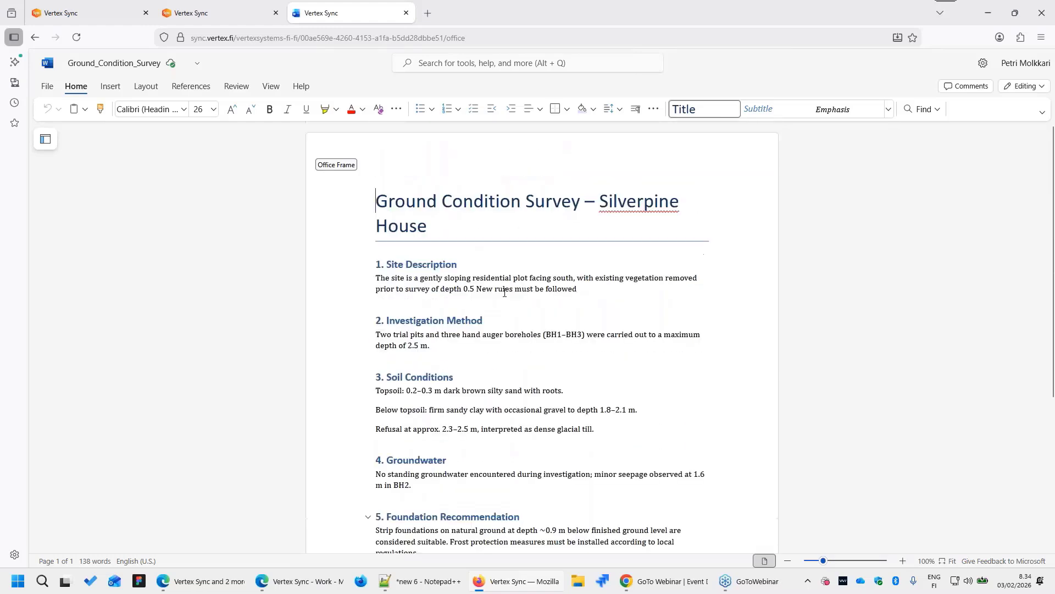
click(487, 348)
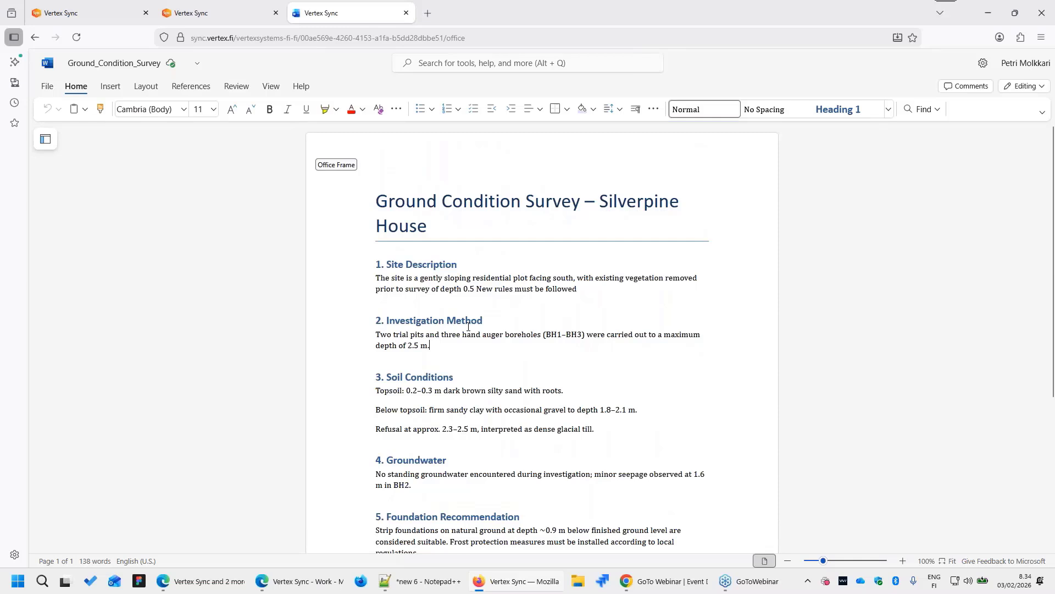
Return to the Example project's documents and create a new Microsoft Word for the web document
click(35, 38)
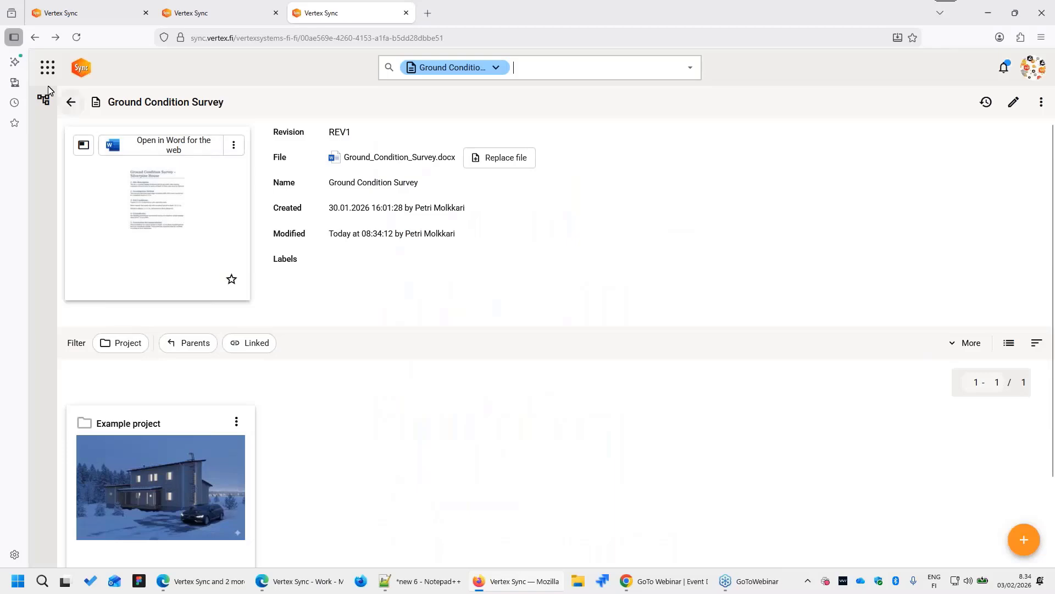
click(69, 103)
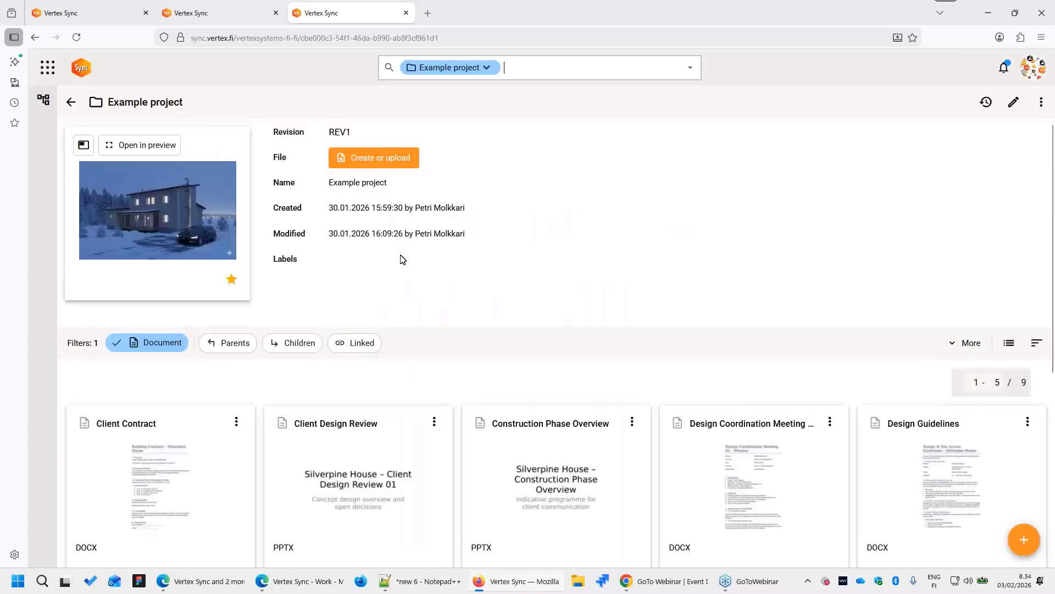
scroll(367, 233, down, 5)
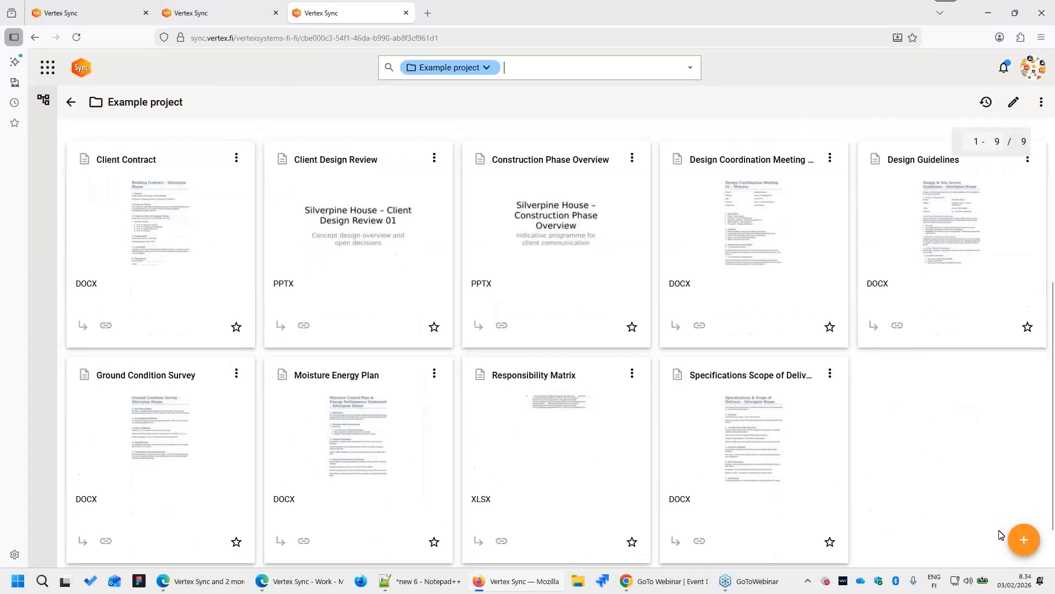
click(1021, 544)
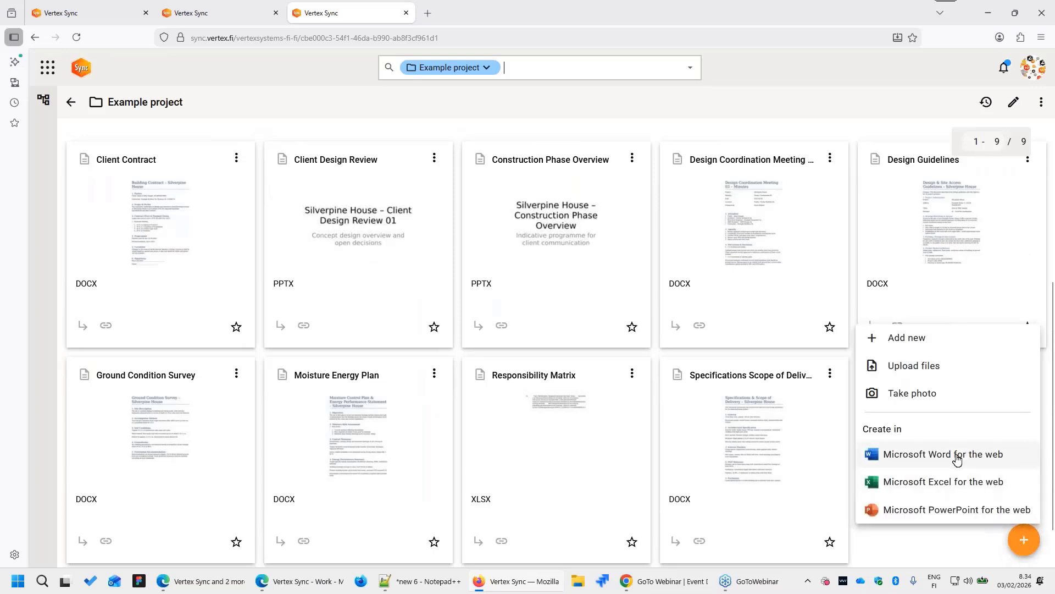
click(955, 454)
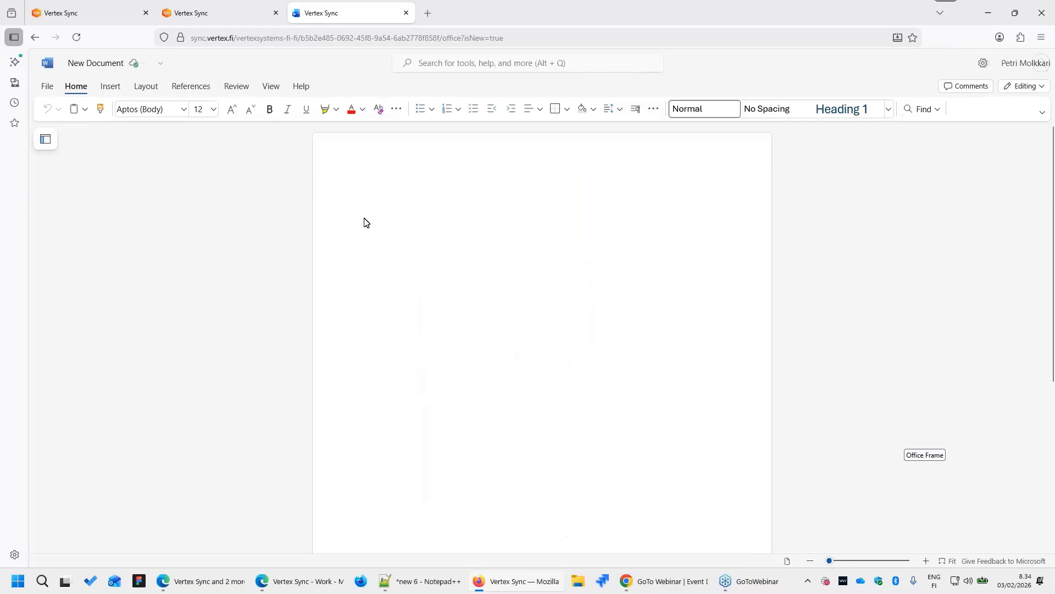
text(https://sync.vertex.fi/vertexsystems-fi-fi/b9d9abf4-9a0c-4f40-8d91-679ea3d7fa62)
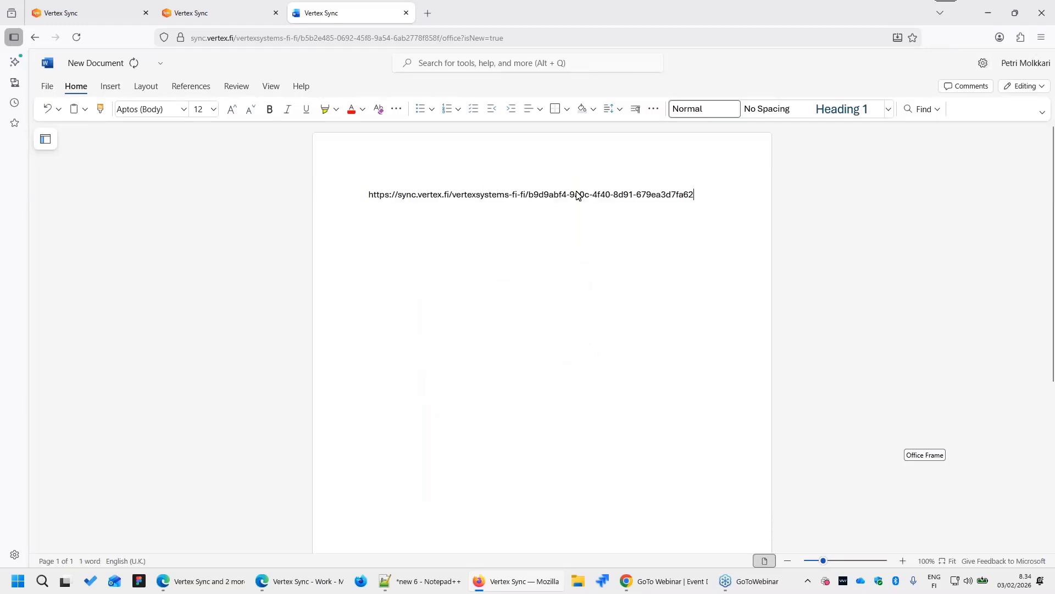
drag(704, 194, 355, 180)
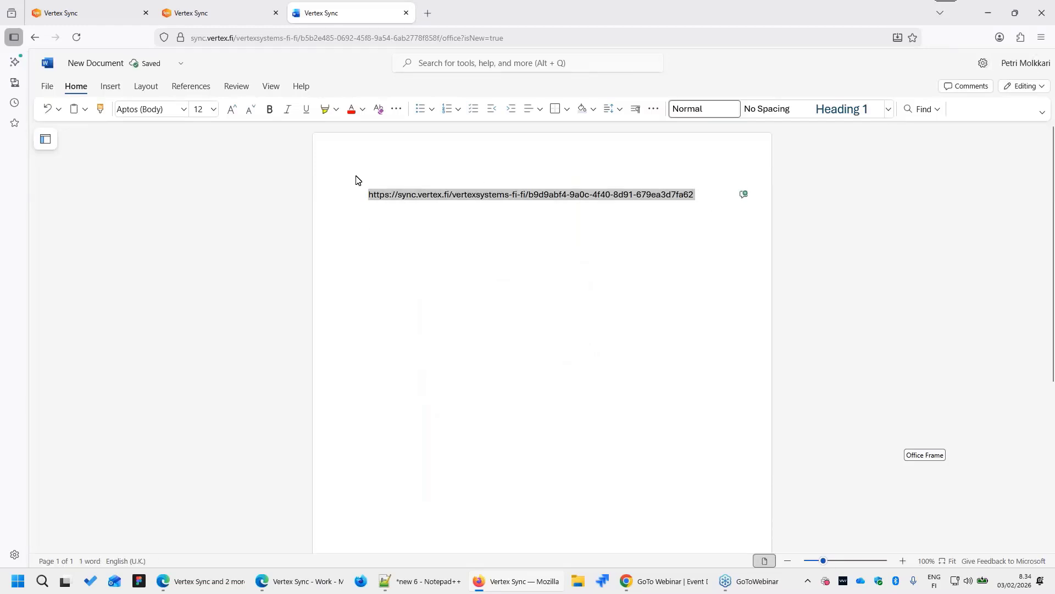
click(121, 65)
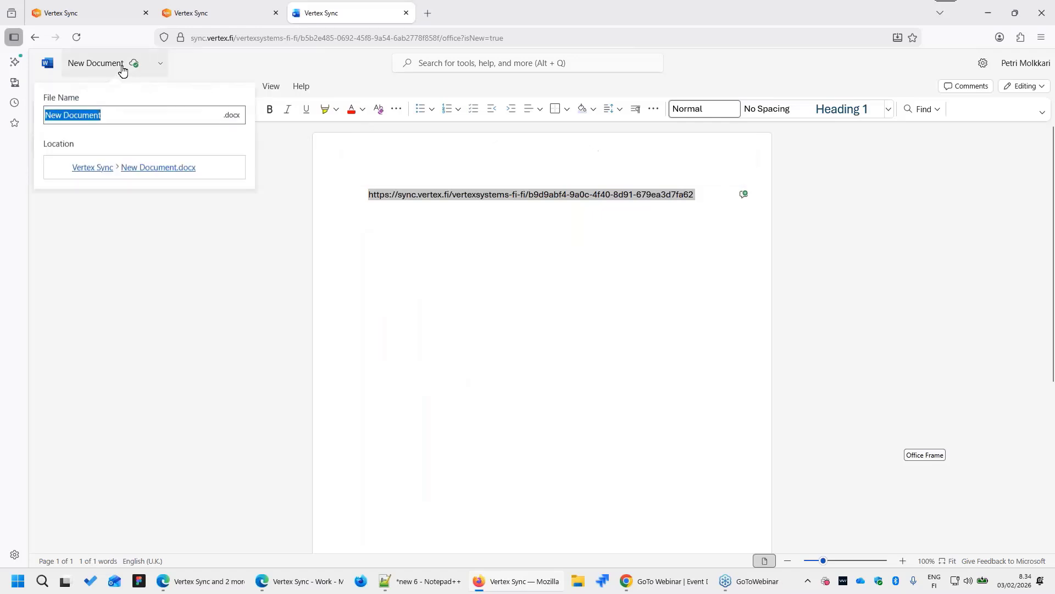
click(146, 168)
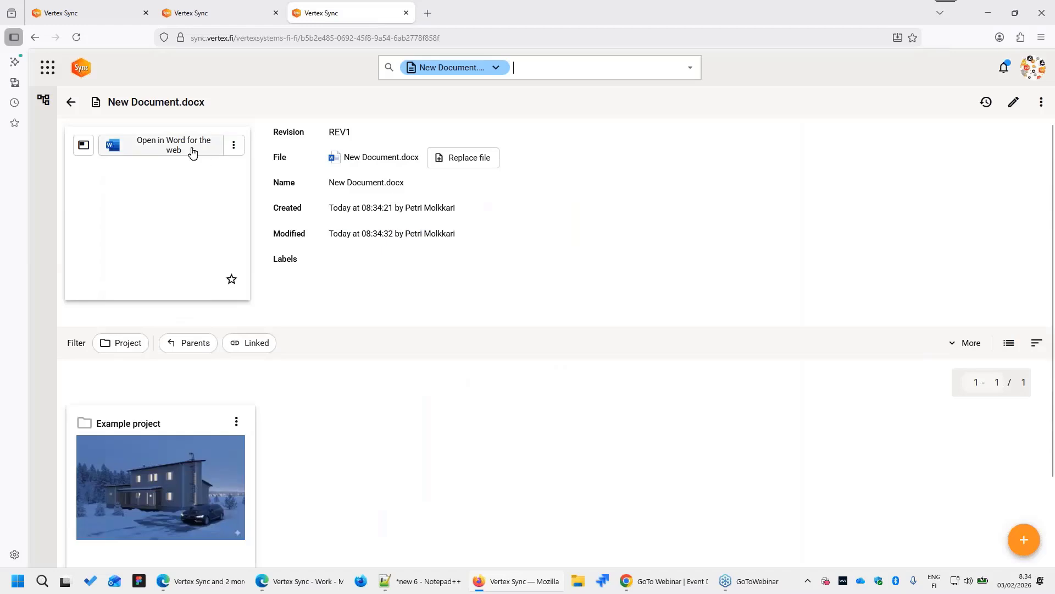
Reopen New Document.docx in Word for the web, check its file name and location, and return to its Vertex Sync page
click(180, 146)
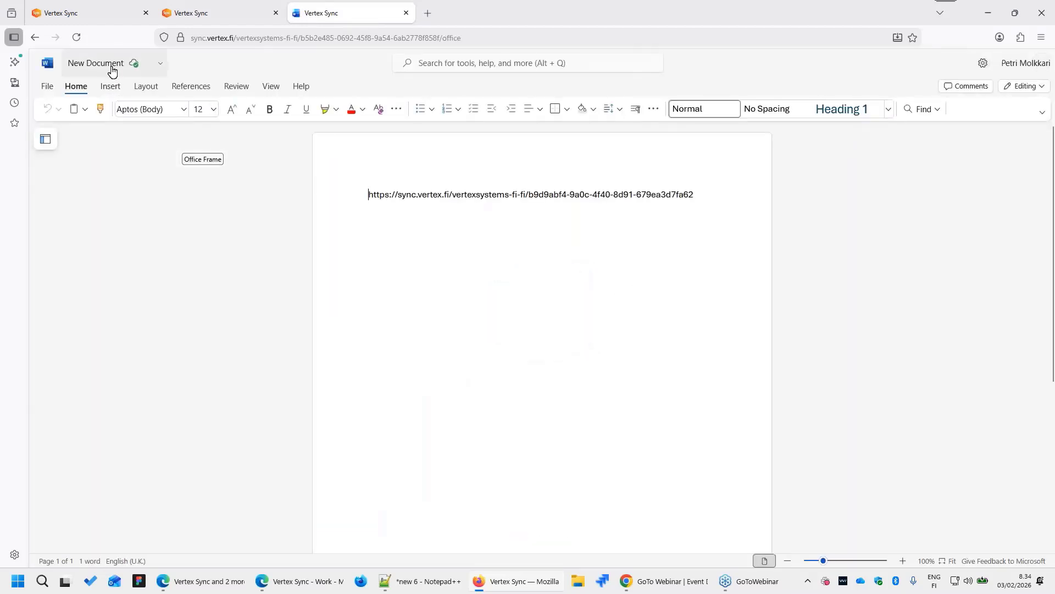
click(112, 65)
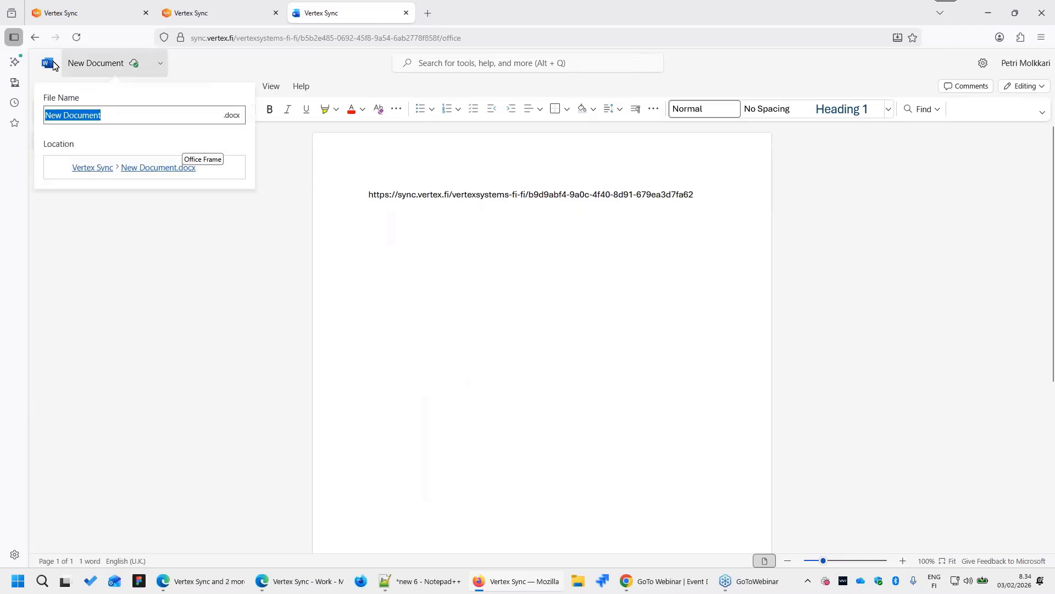
click(34, 37)
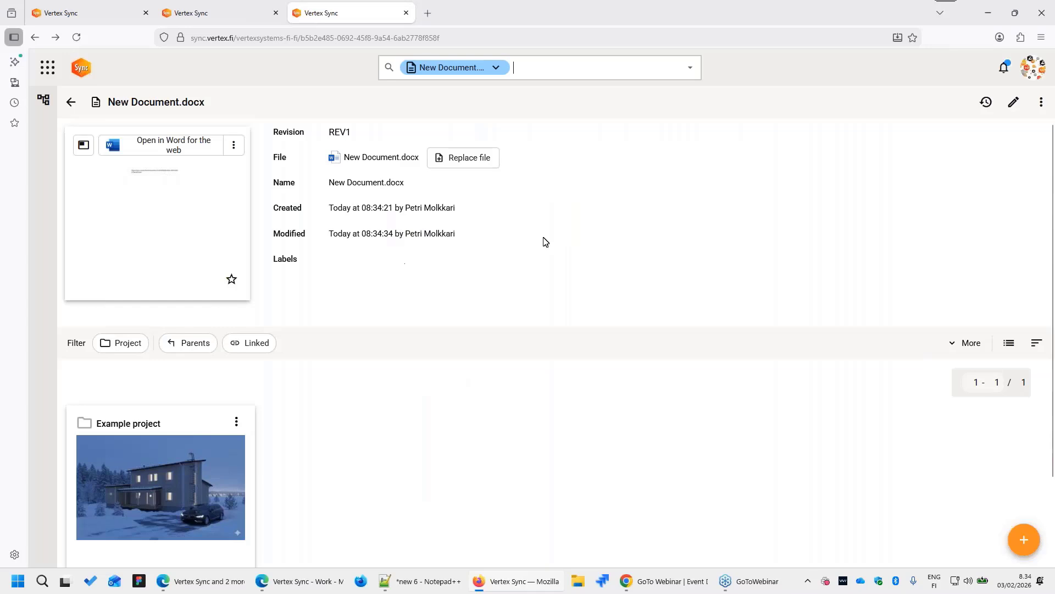
Go back to the project overview and look through the contents of the Mitä uutta BD 2026 and Sync webinaarit project
click(73, 105)
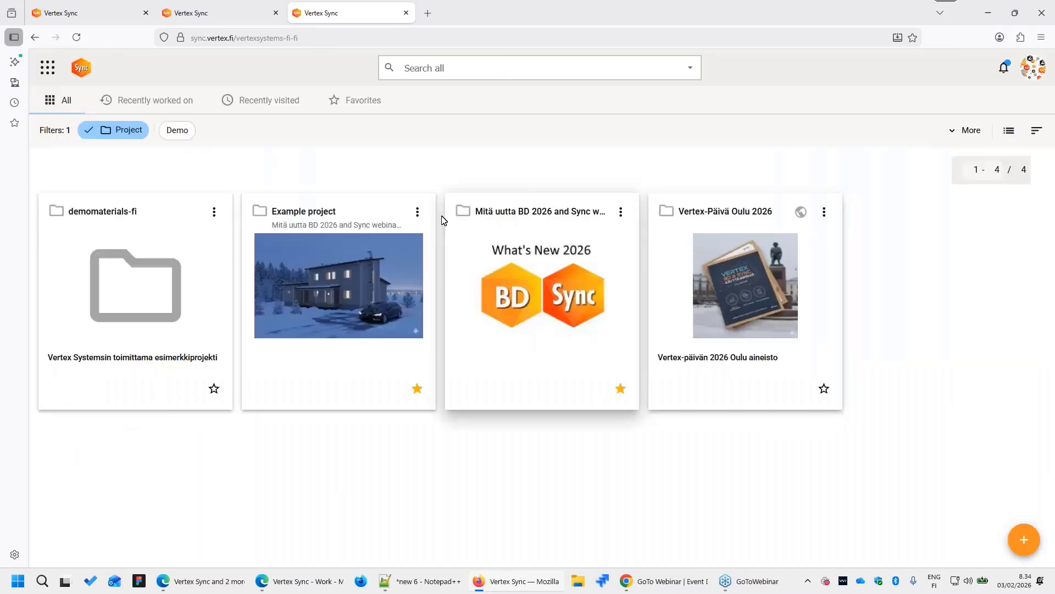
click(515, 214)
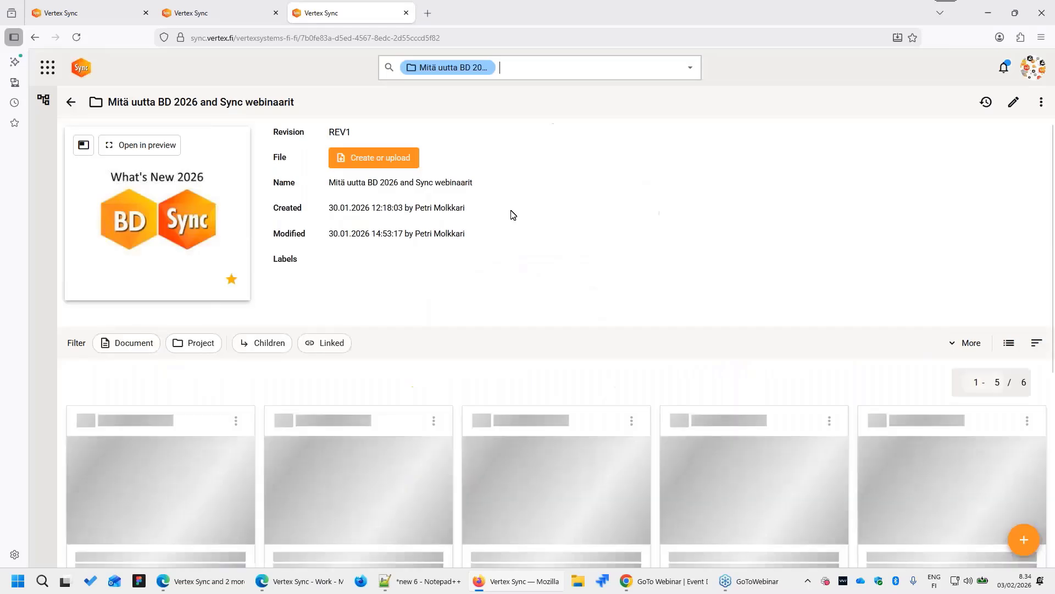
scroll(565, 184, down, 4)
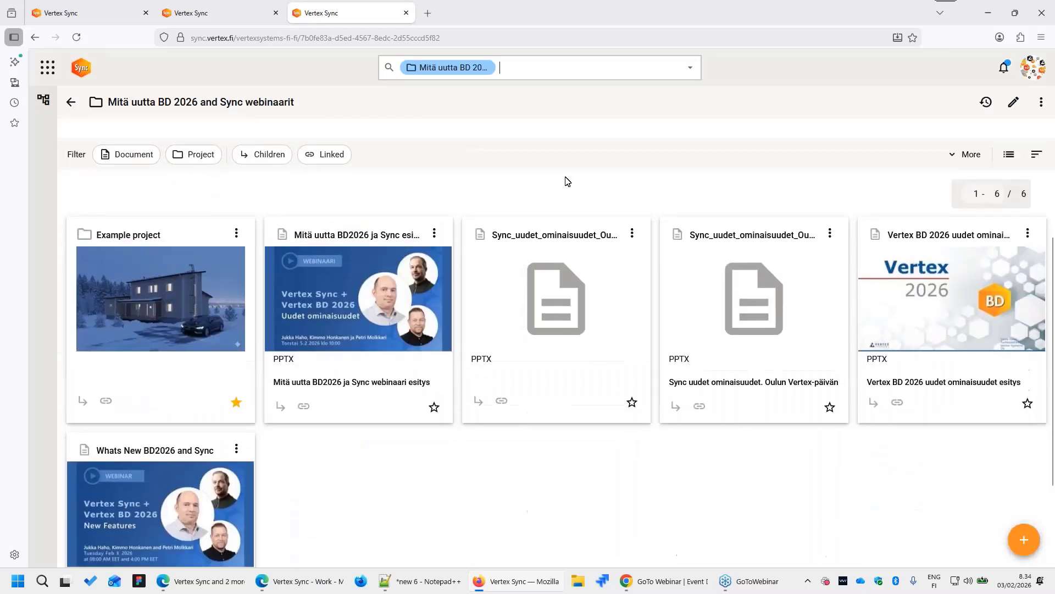
scroll(566, 183, up, 4)
Filter the Example project's items by Building and open the Villa_Kemi building
click(144, 429)
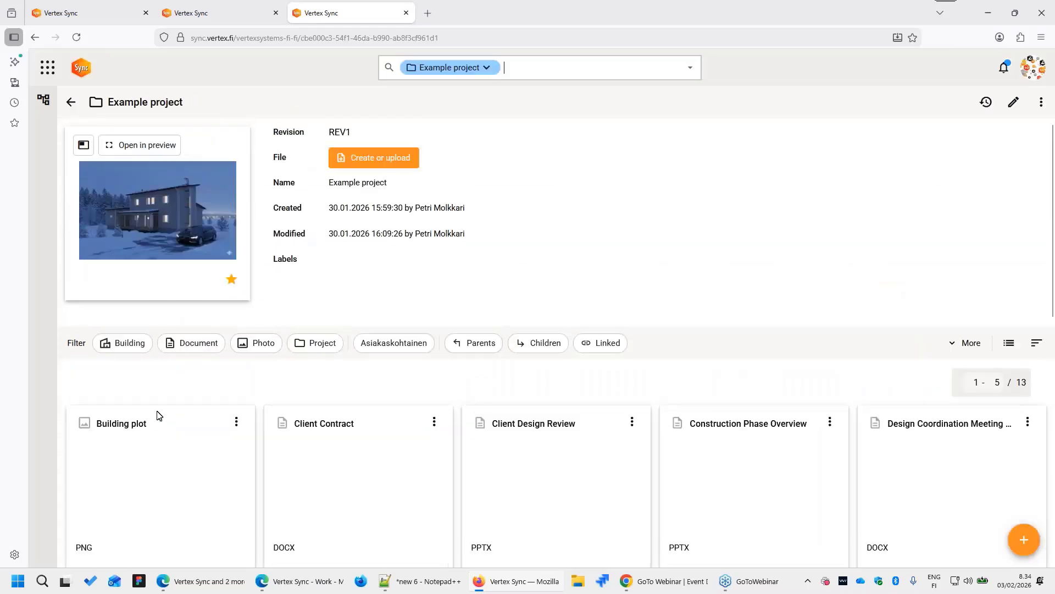
scroll(603, 200, down, 2)
scroll(603, 204, down, 3)
scroll(603, 203, up, 2)
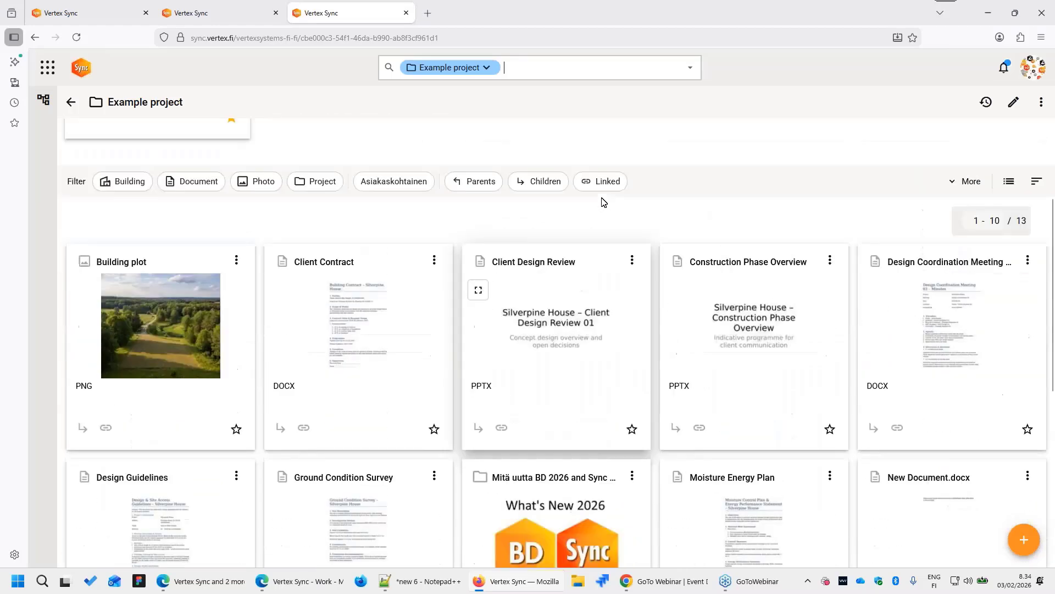
click(124, 218)
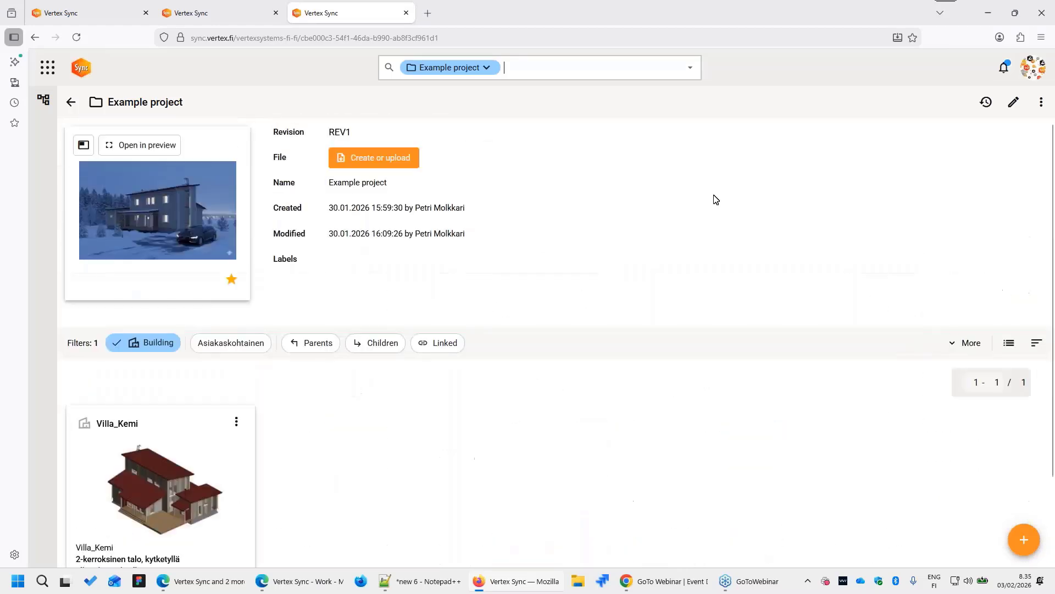
scroll(717, 198, down, 2)
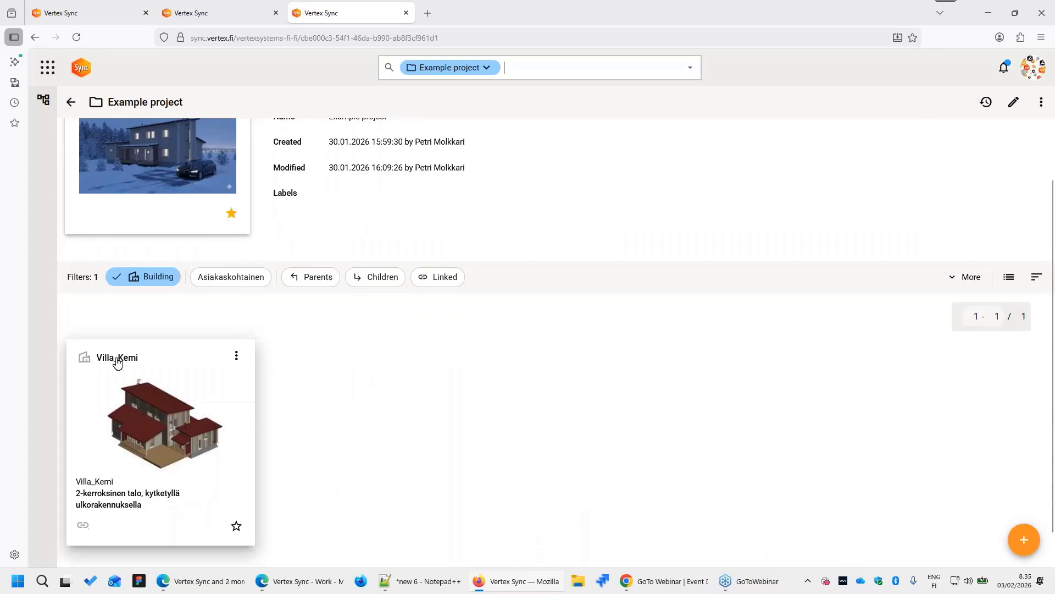
click(114, 359)
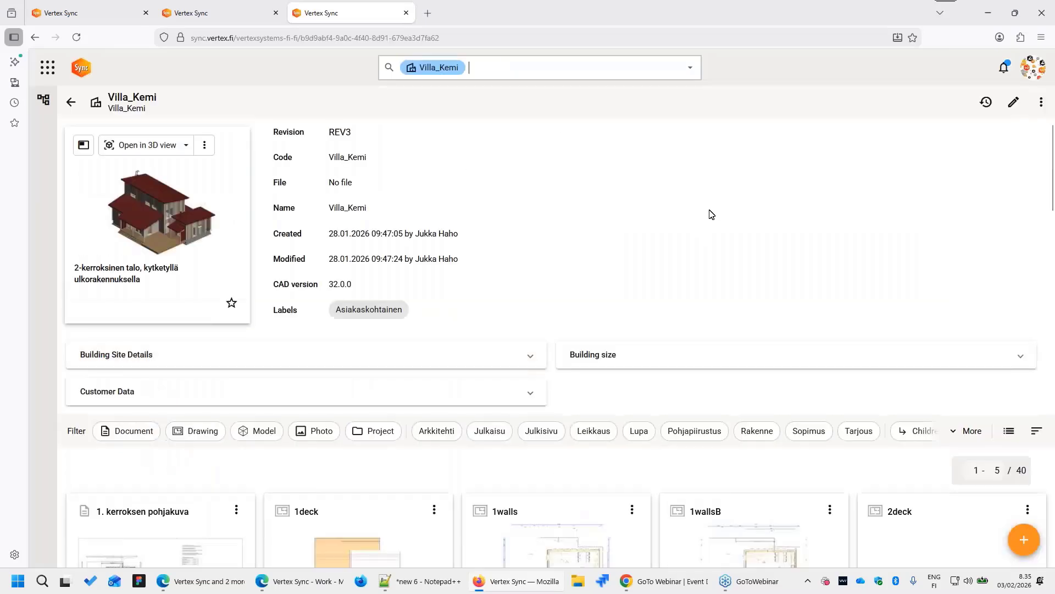
Open Villa_Kemi's architectural model, Arkkitehtimalli, in the 3D view and examine the house from several sides
scroll(711, 212, down, 3)
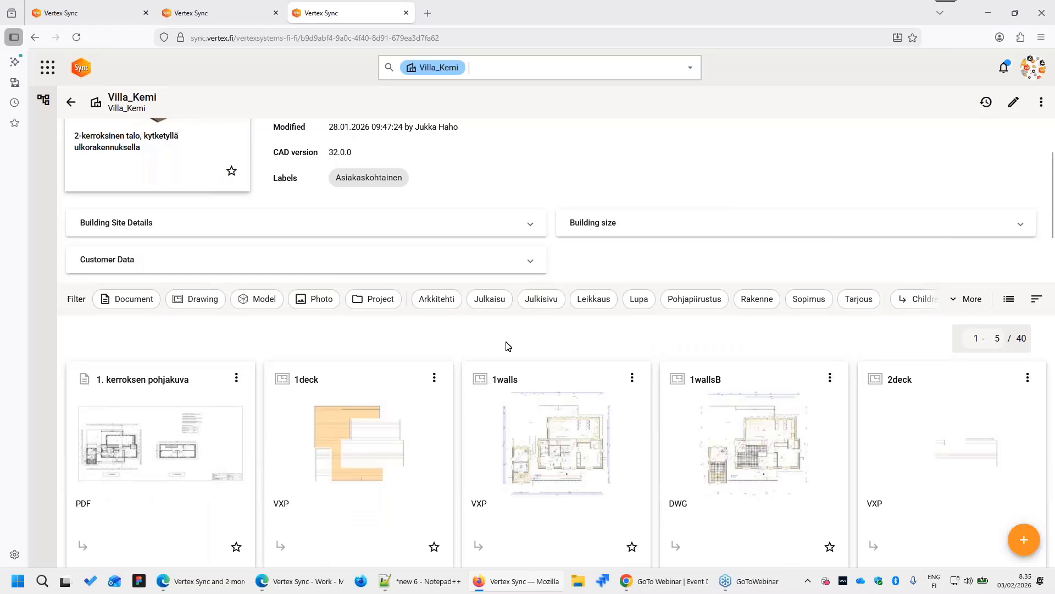
scroll(506, 342, down, 6)
scroll(508, 341, up, 6)
scroll(484, 346, up, 3)
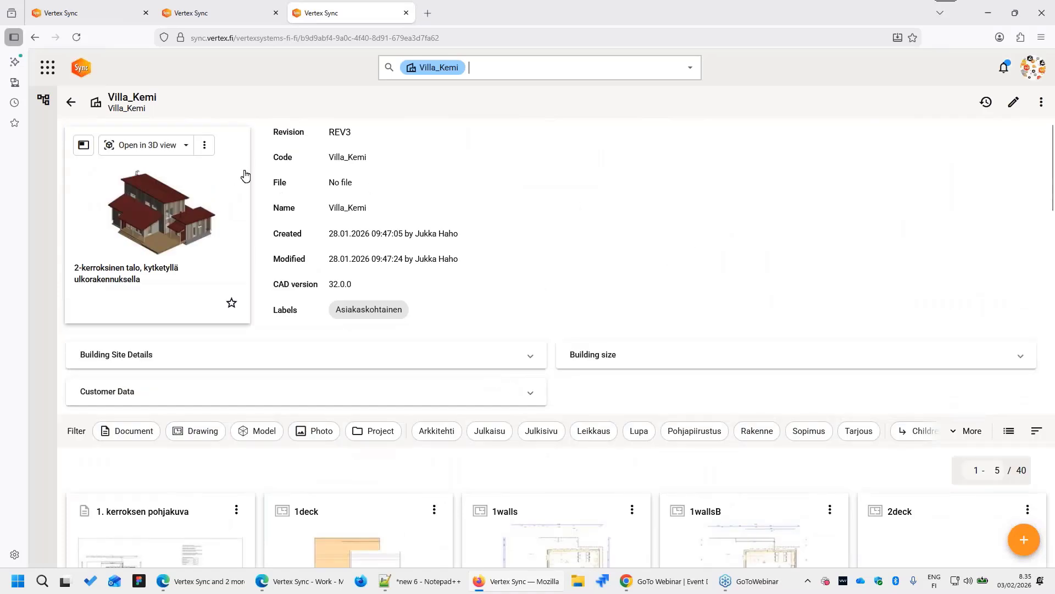
click(160, 148)
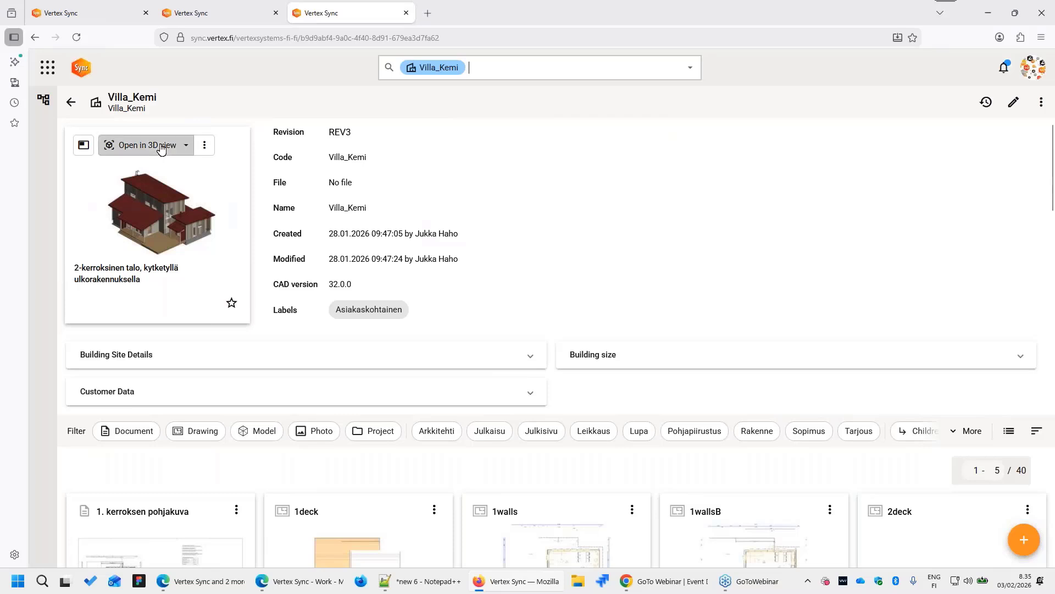
click(147, 170)
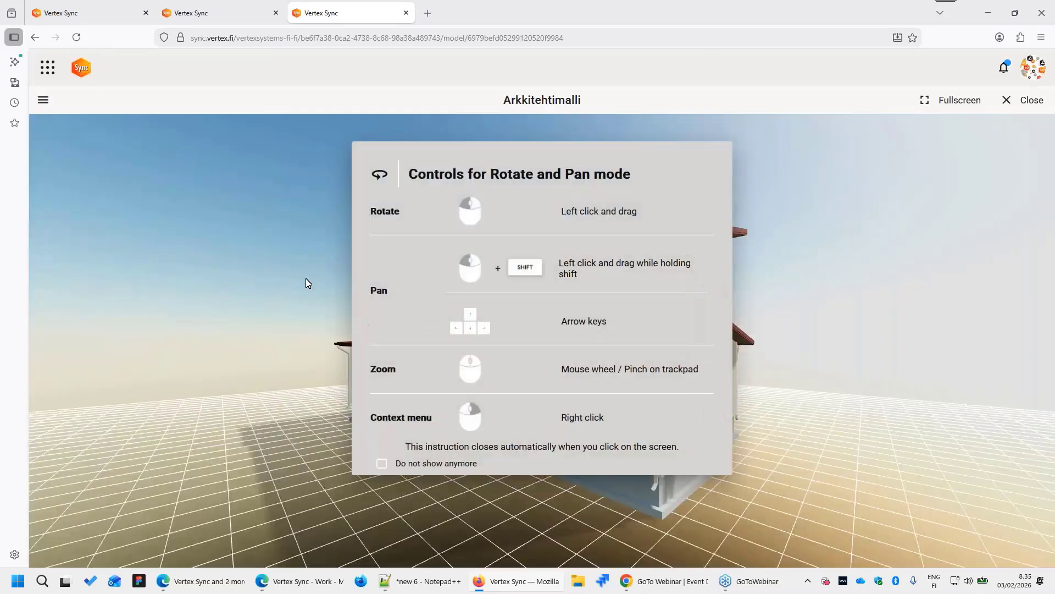
click(274, 282)
drag(648, 329, 193, 347)
drag(565, 360, 687, 347)
scroll(615, 397, up, 3)
drag(615, 397, 484, 388)
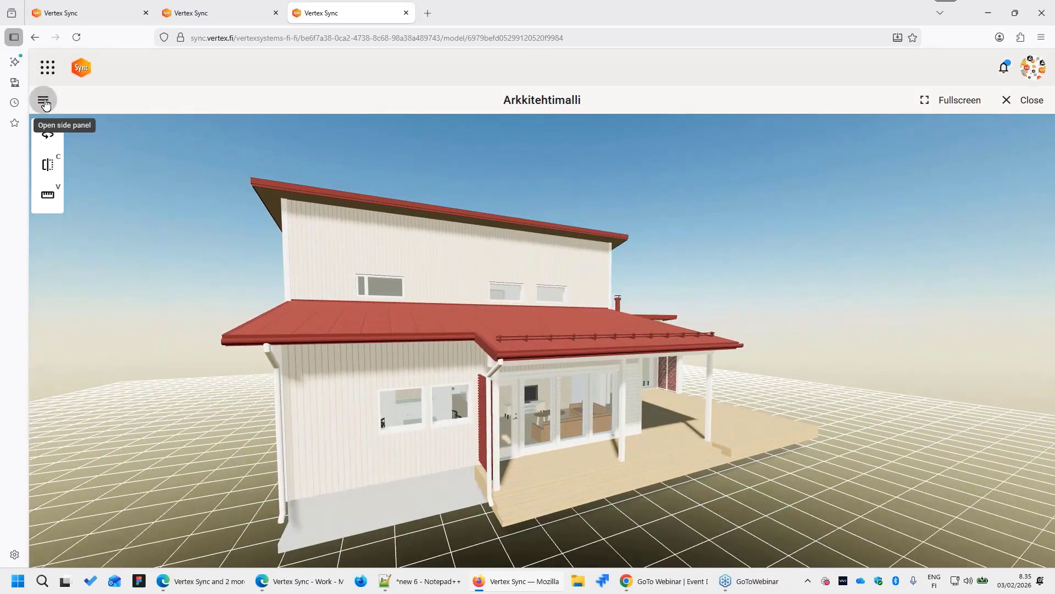
Turn on edge lines in the visual style settings of the 3D model viewer
click(46, 103)
click(44, 212)
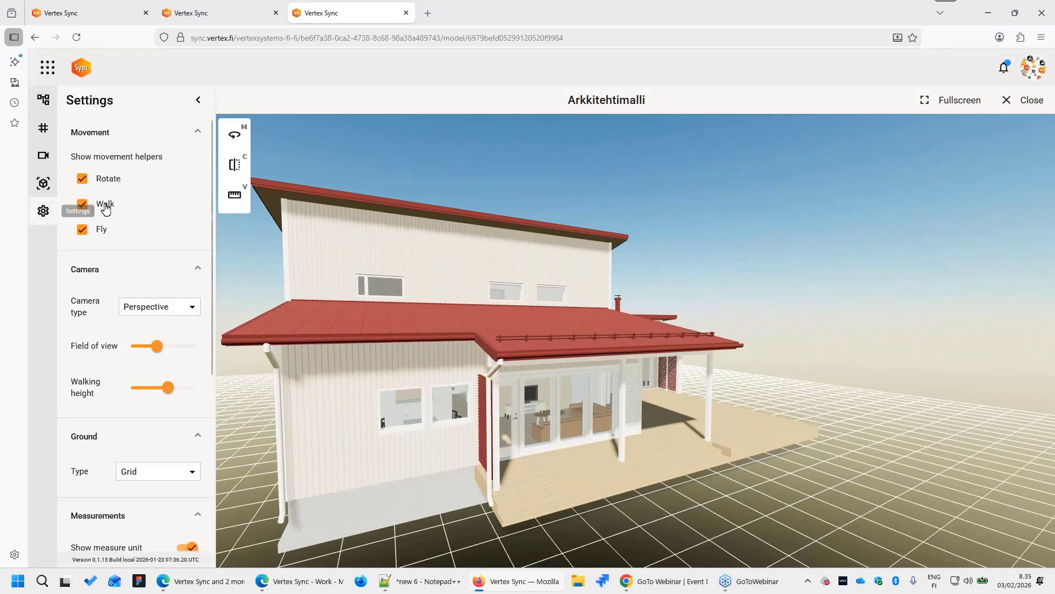
scroll(104, 212, down, 3)
scroll(181, 246, down, 3)
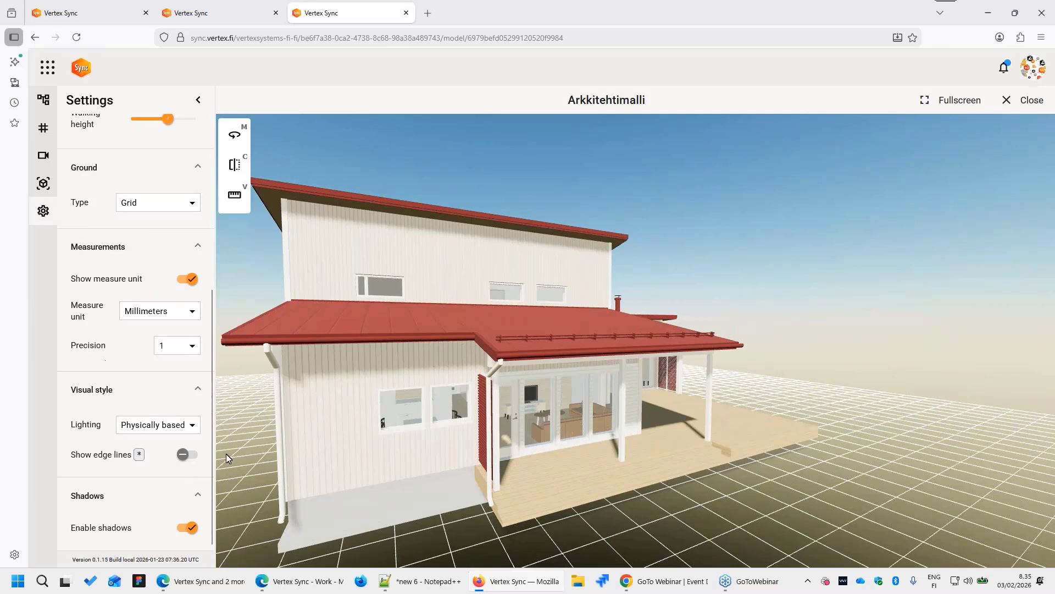
click(187, 455)
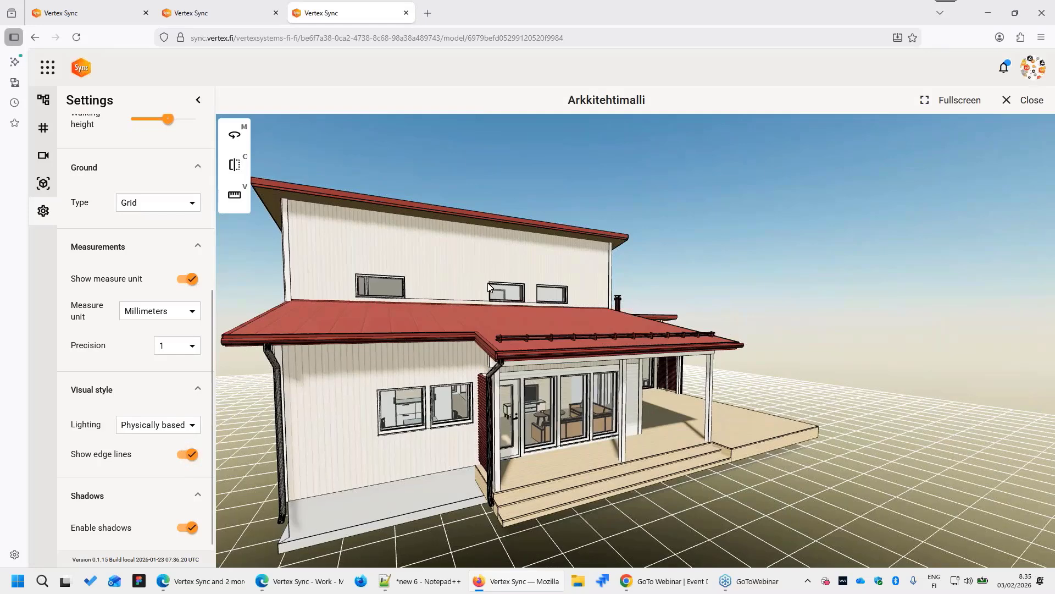
Close the viewer settings and examine the house's facades, roof and terrace with edge lines from different angles
drag(481, 286, 510, 294)
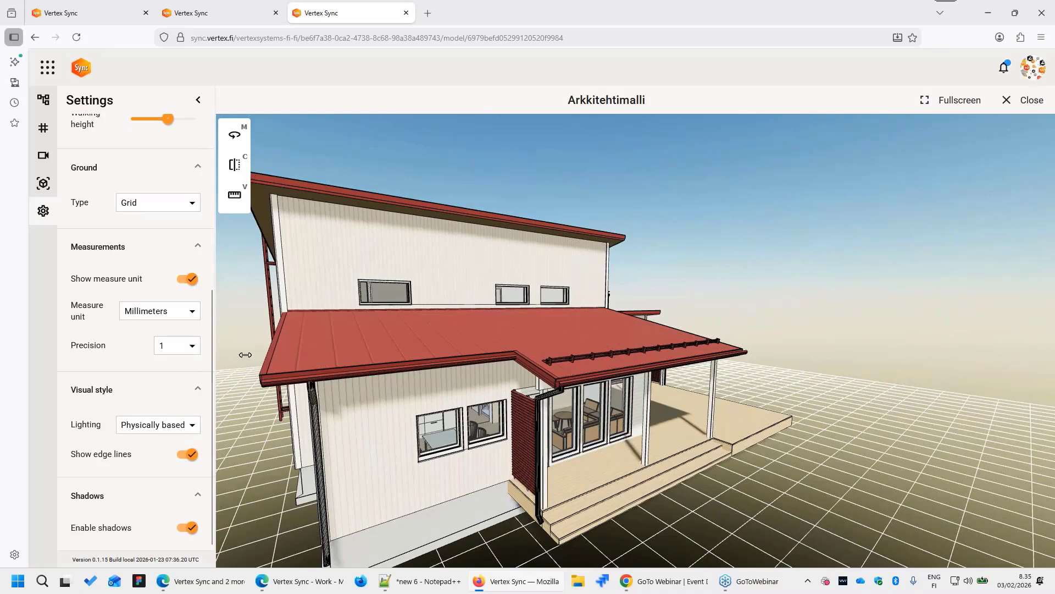
drag(331, 285, 437, 284)
scroll(437, 283, down, 4)
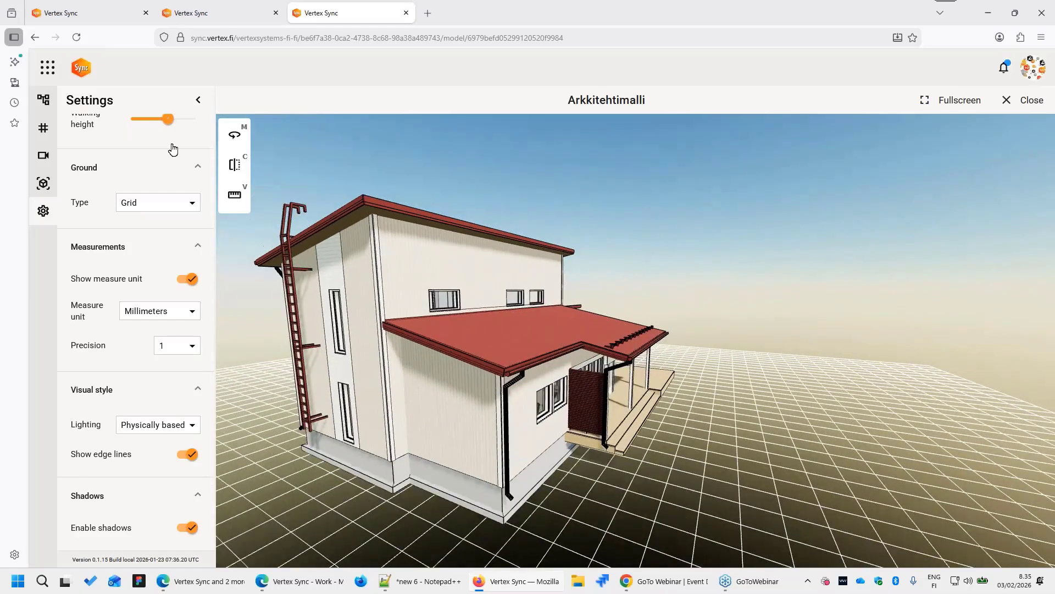
click(198, 99)
drag(353, 306, 329, 302)
scroll(387, 347, up, 4)
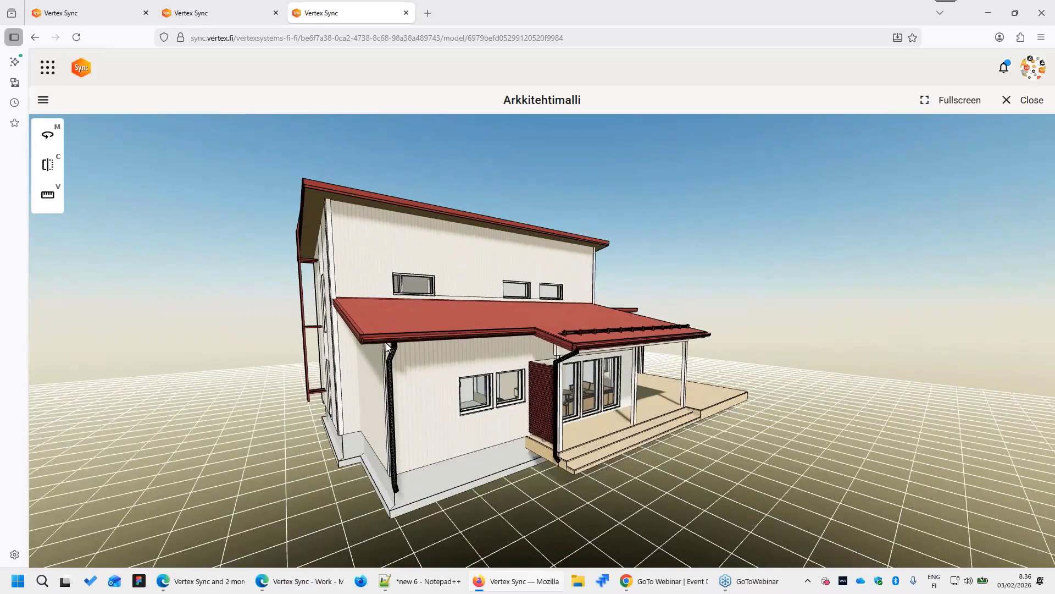
drag(388, 347, 324, 340)
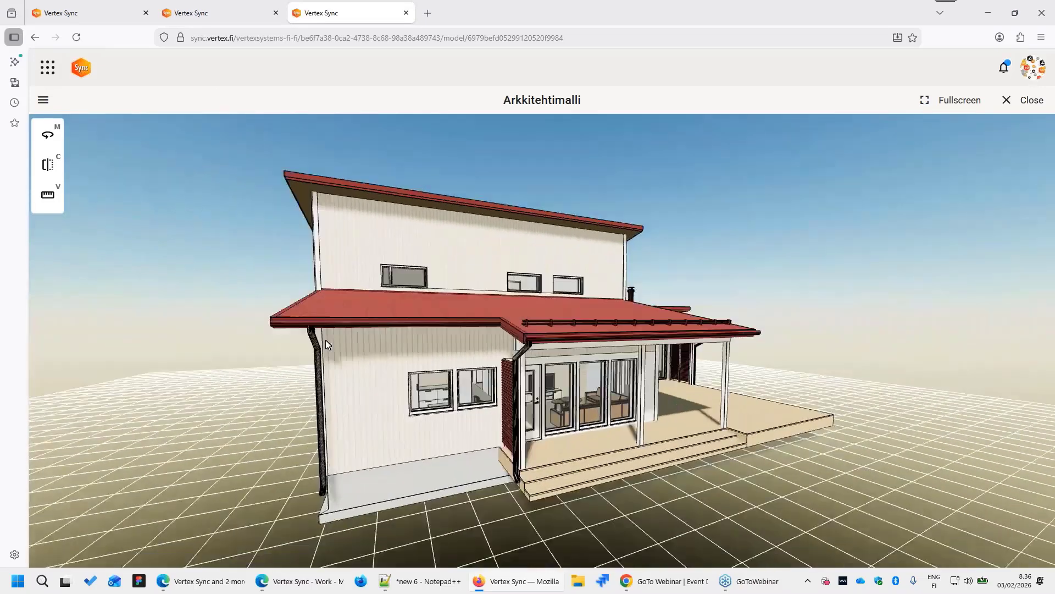
drag(400, 351, 337, 346)
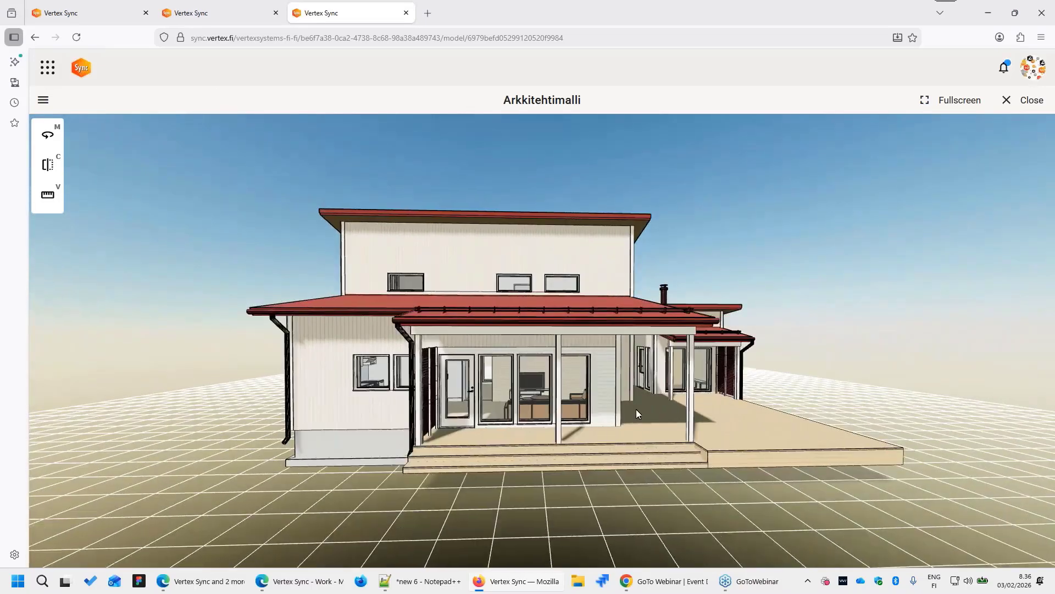
scroll(622, 397, up, 5)
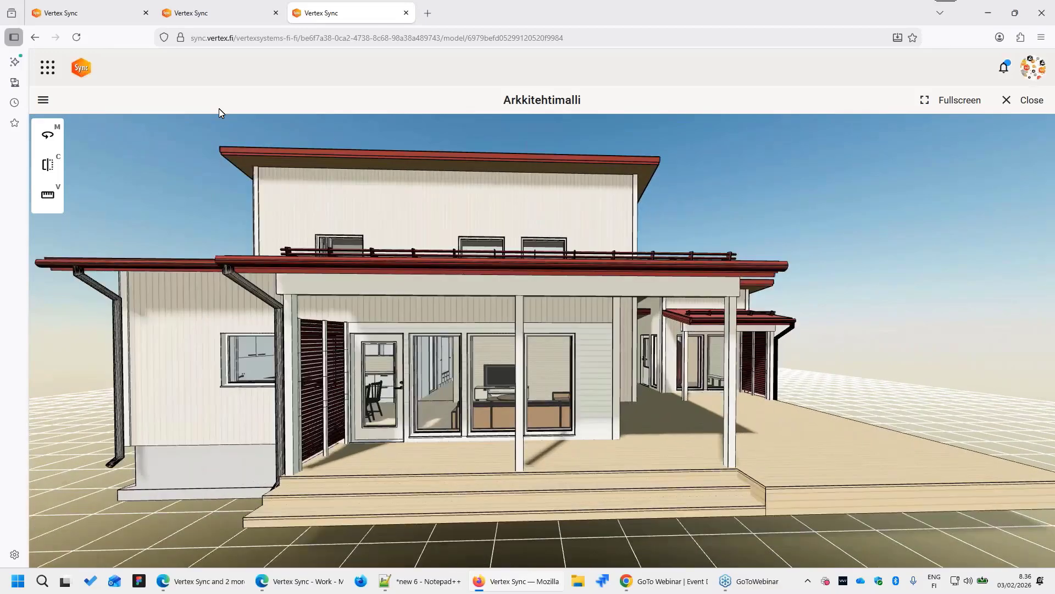
Activate X-axis clipping for the house model, move its lower clipping plane inward, and view the house from the opposite side
click(47, 165)
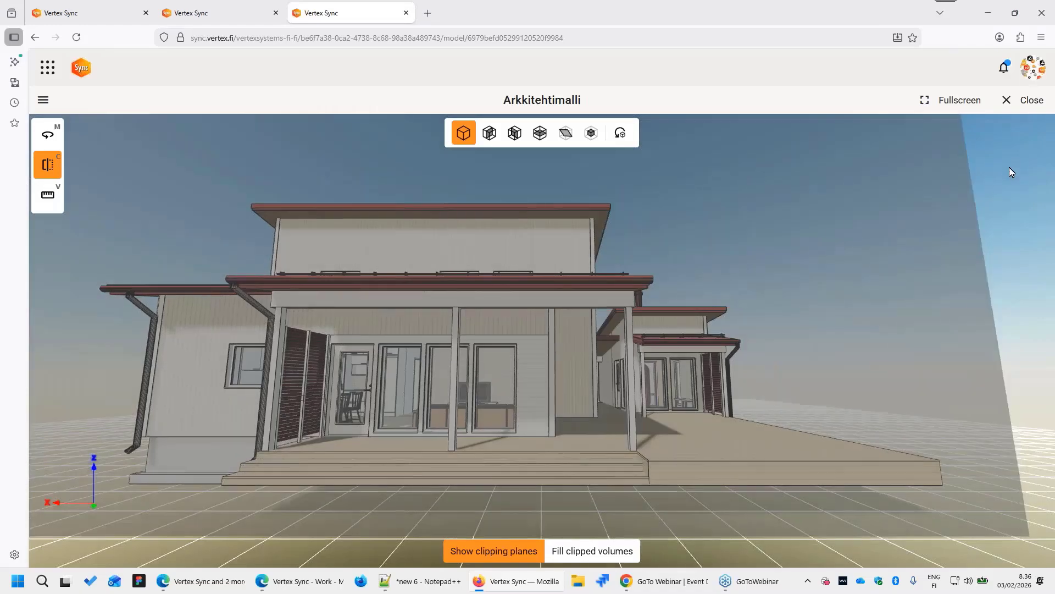
drag(1009, 167, 306, 325)
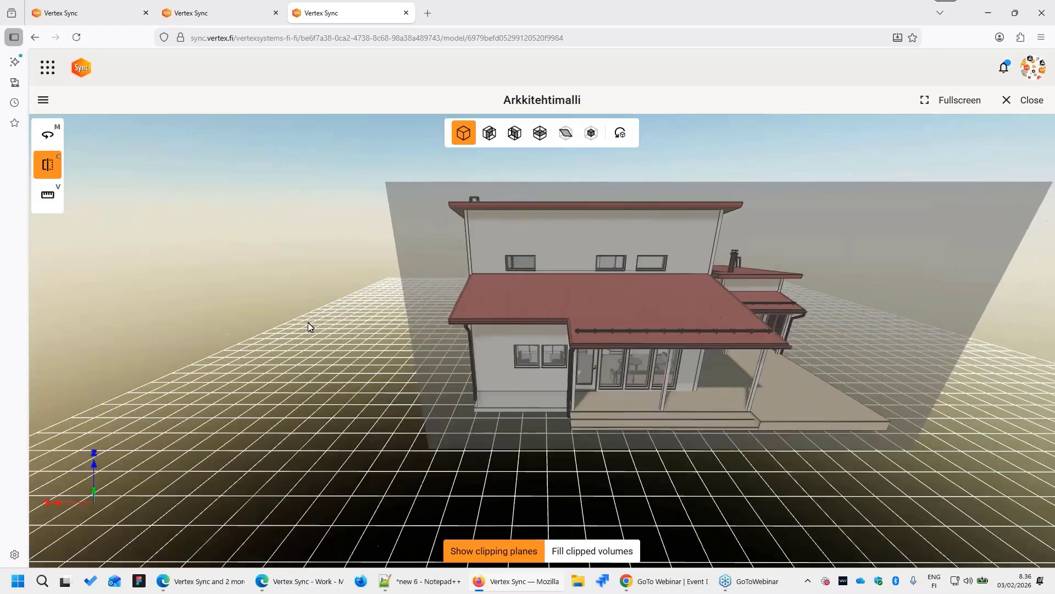
drag(243, 302, 450, 196)
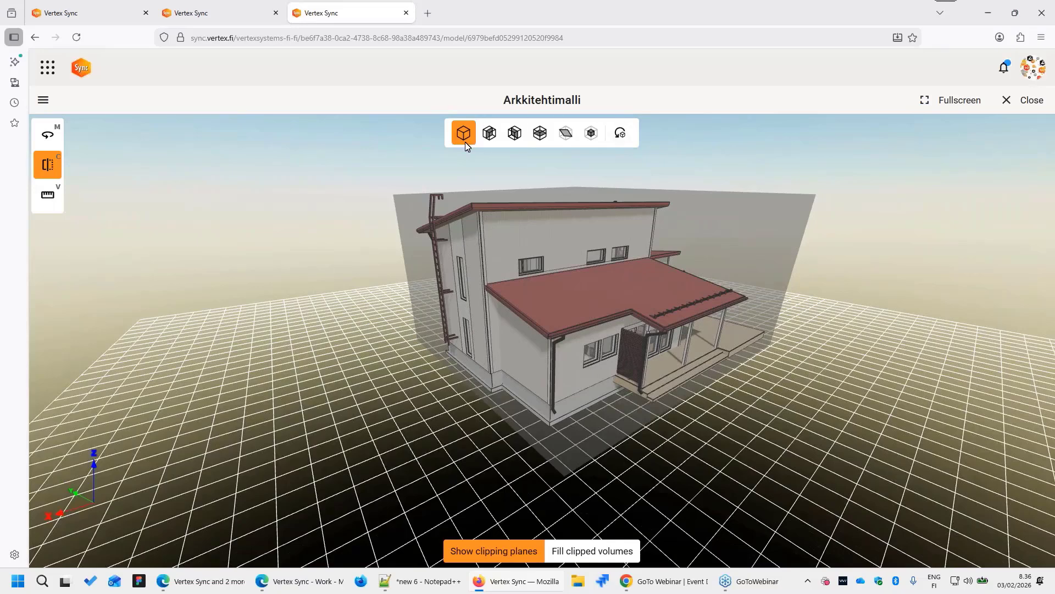
click(490, 134)
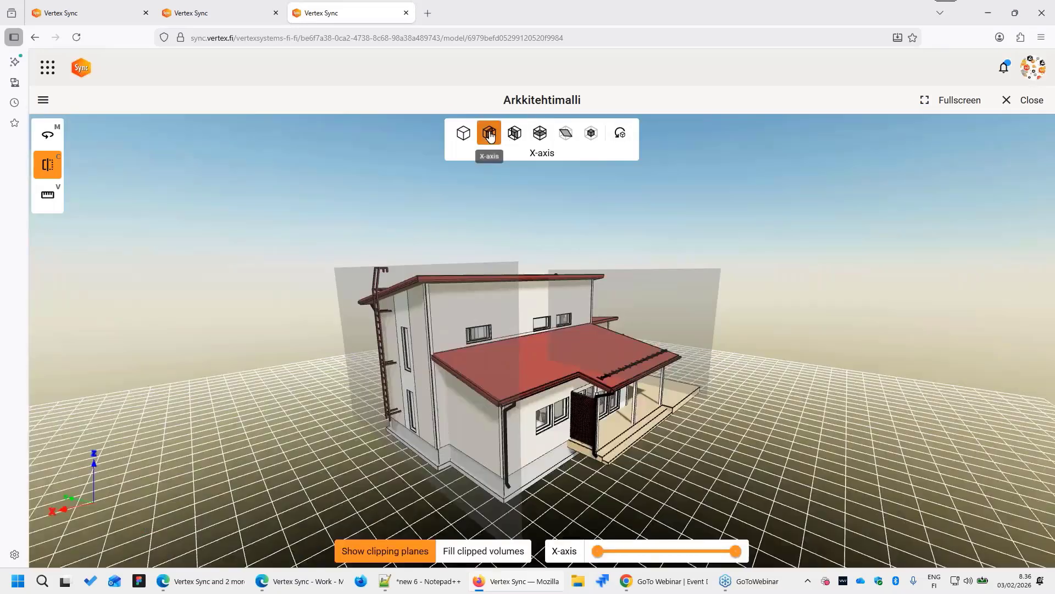
drag(594, 551, 644, 555)
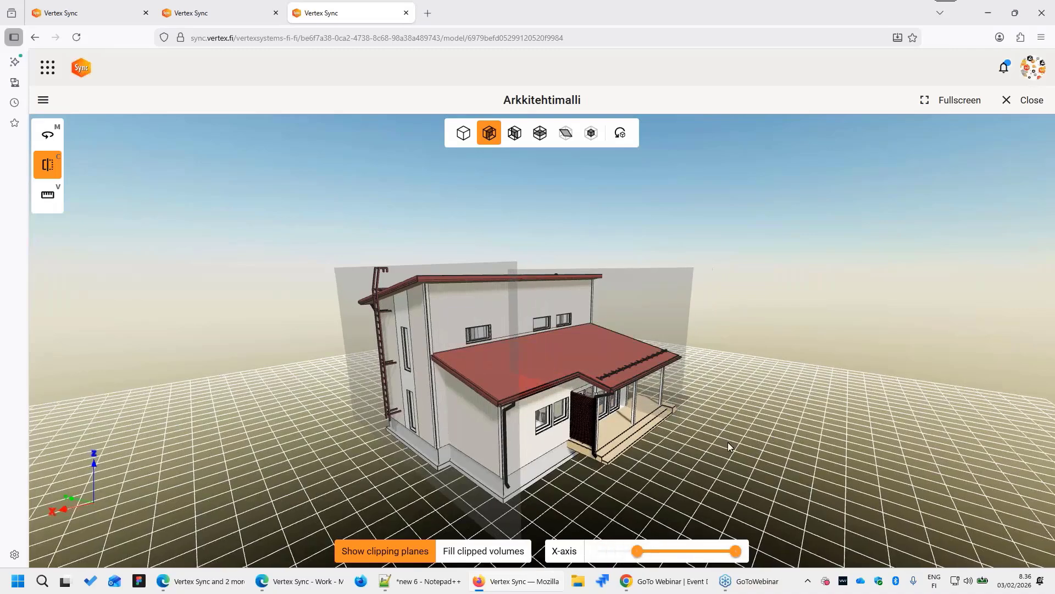
drag(673, 456, 26, 420)
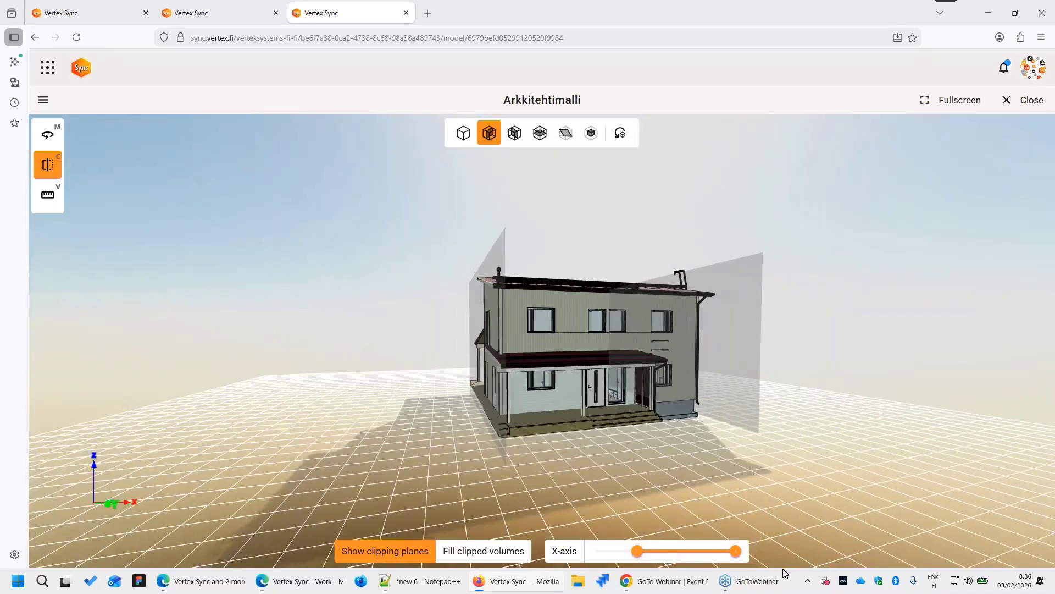
Move the lower X-axis clipping plane further into the house, view the section, and reset the clipping planes
drag(638, 553, 690, 552)
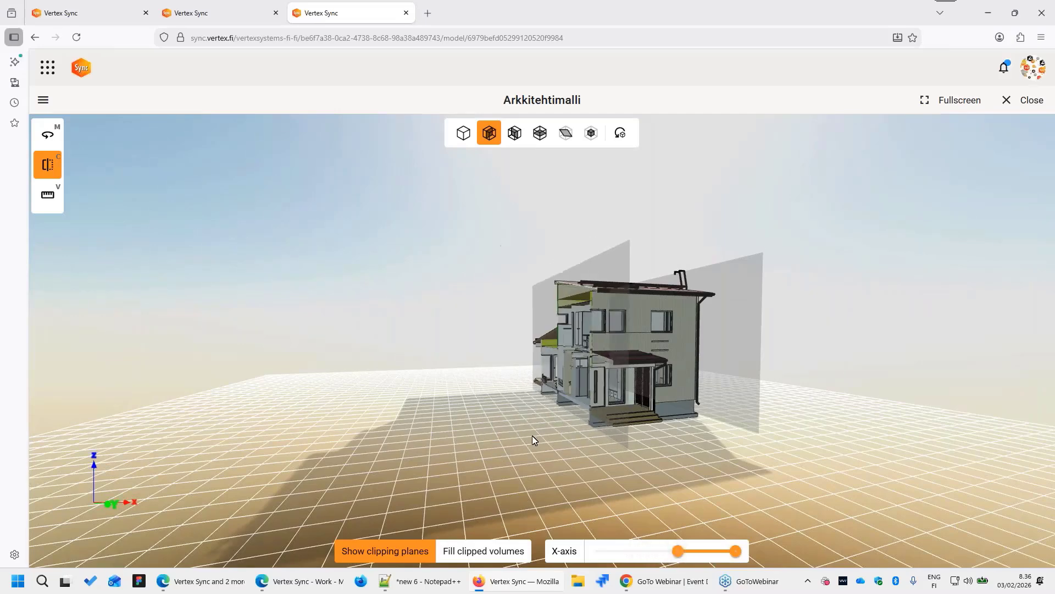
drag(532, 436, 605, 441)
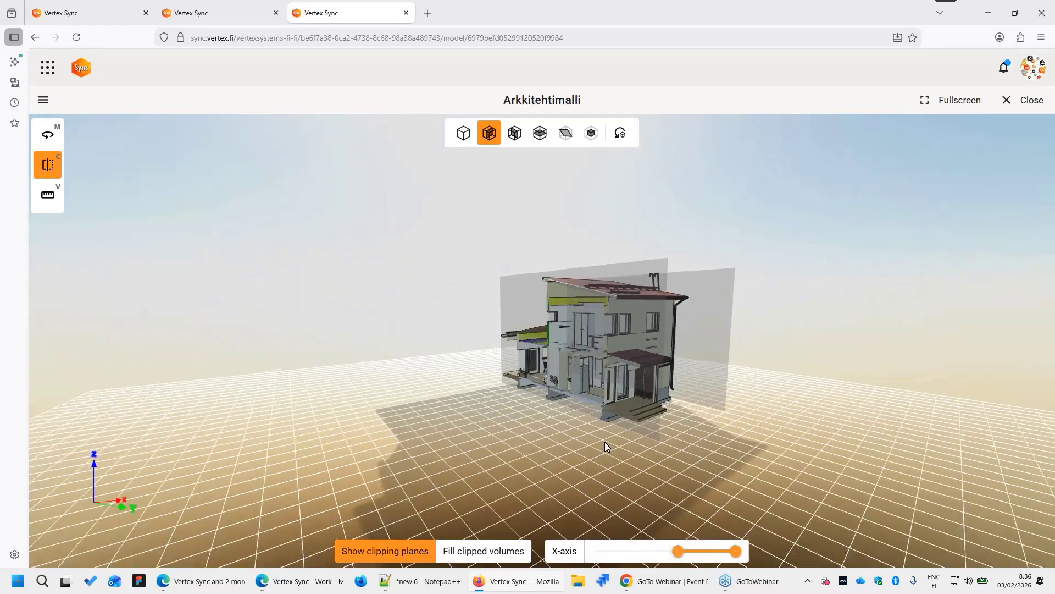
click(620, 132)
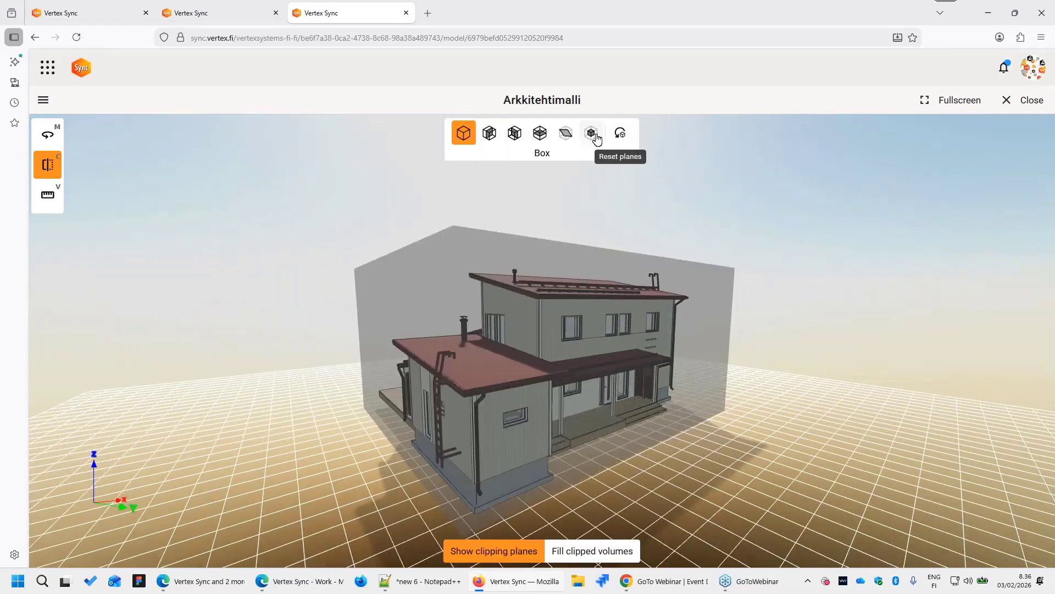
Clip the house with a surface clipping plane on the upper storey's side wall, move it inward, and reset the planes
click(566, 135)
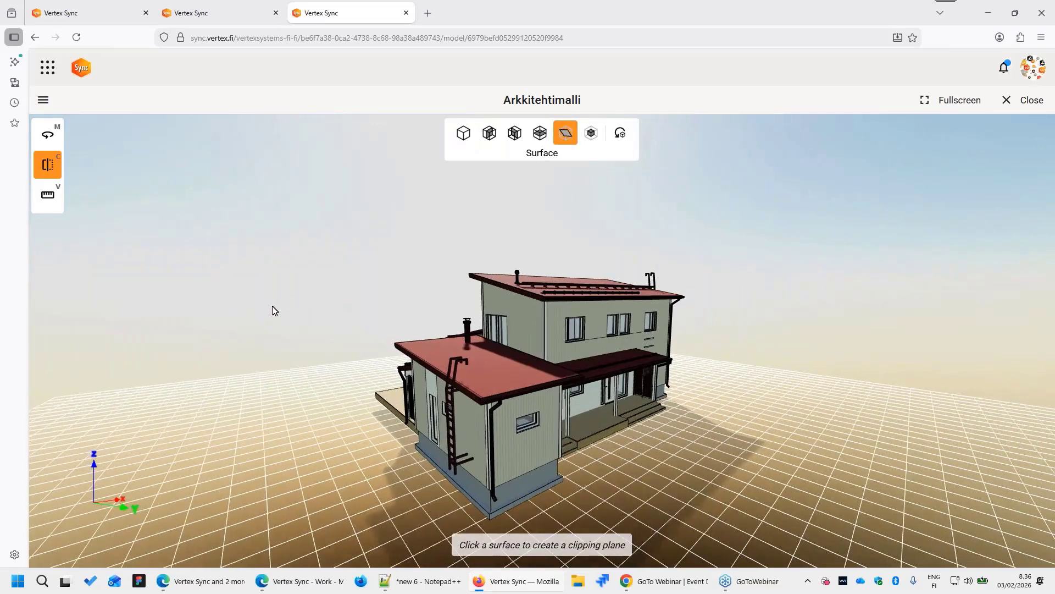
click(529, 329)
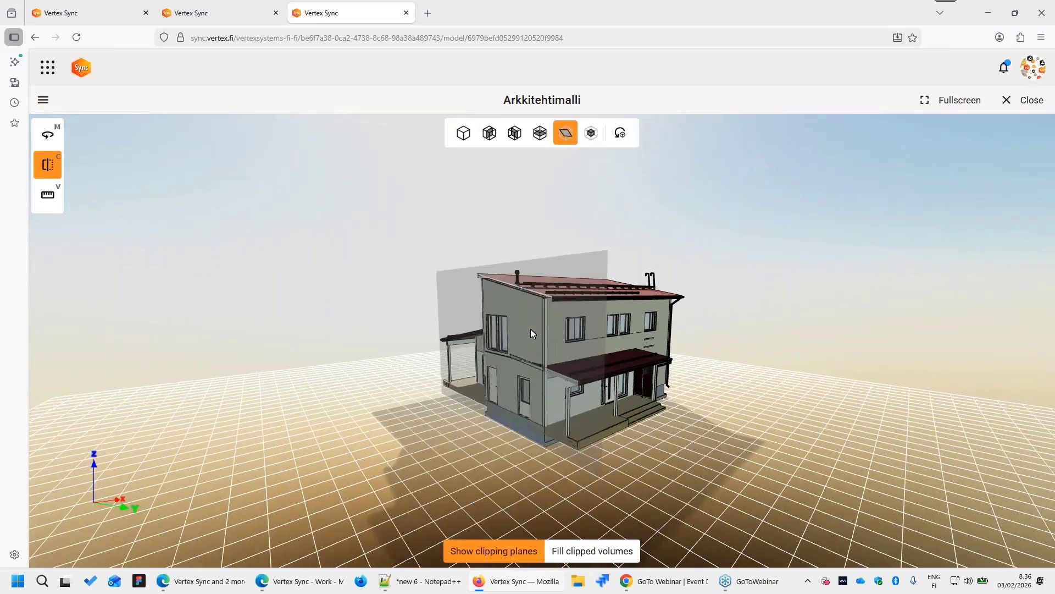
drag(529, 328, 556, 325)
mouse_move(310, 368)
mouse_down()
mouse_move(461, 365)
mouse_move(304, 368)
mouse_up()
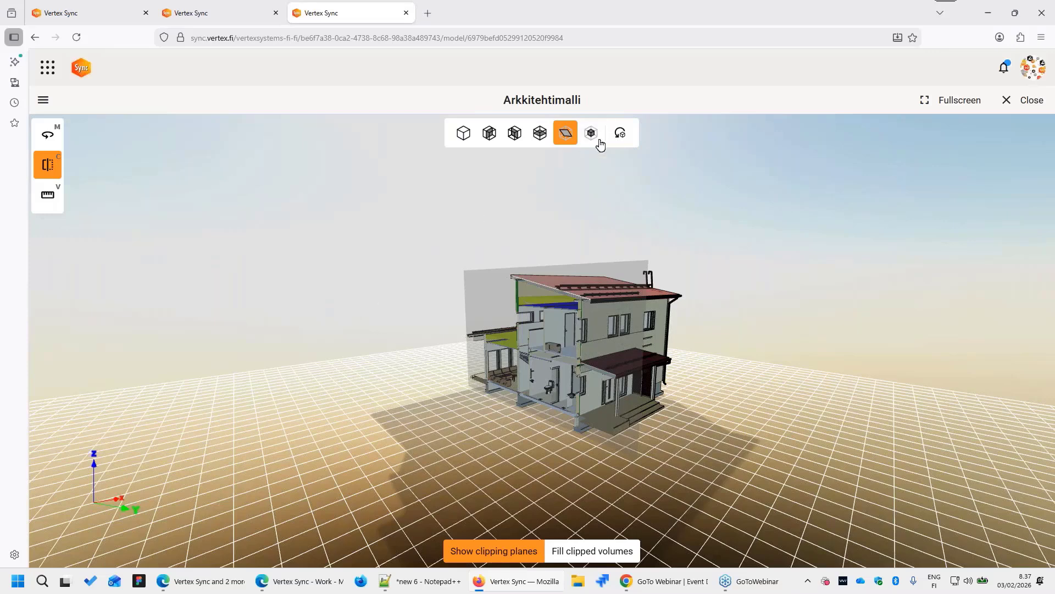
click(620, 135)
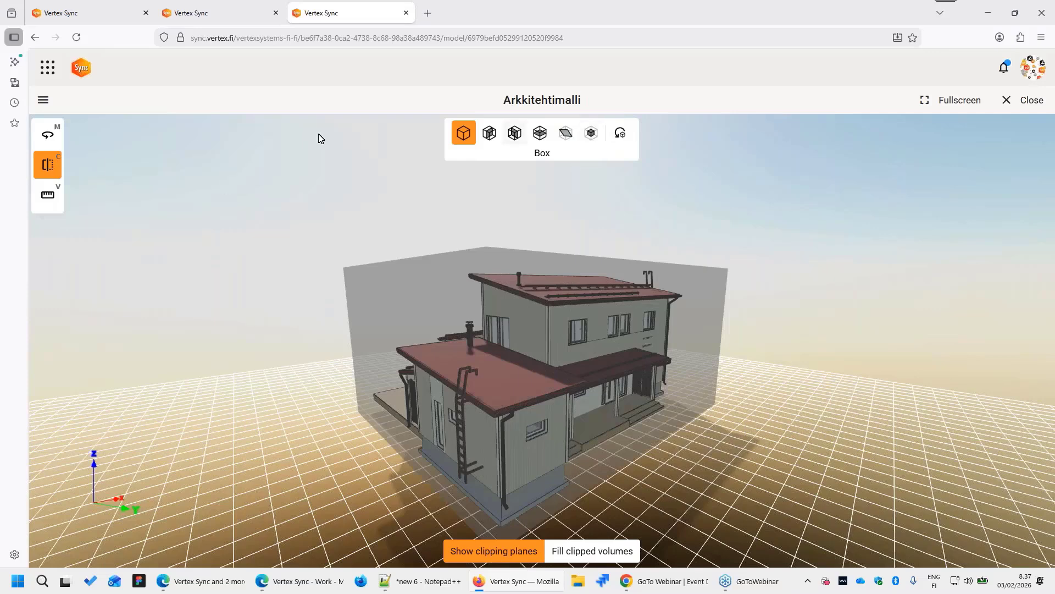
Clip the model to the first Lattia/välipohja AP-100 slab in the object browser's Floor group and hide the clipping planes
click(44, 102)
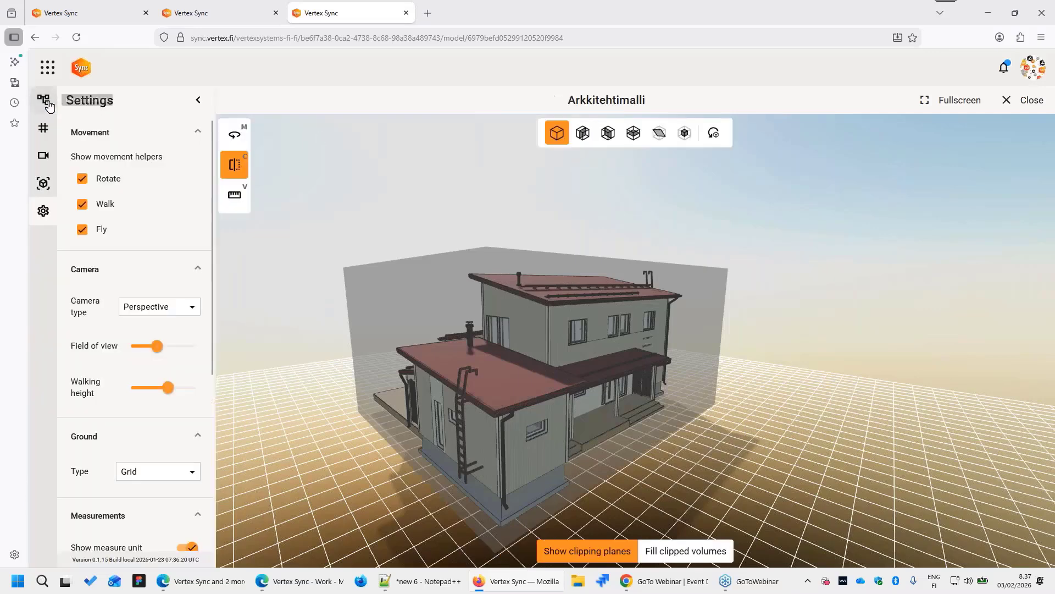
click(47, 106)
scroll(121, 275, down, 3)
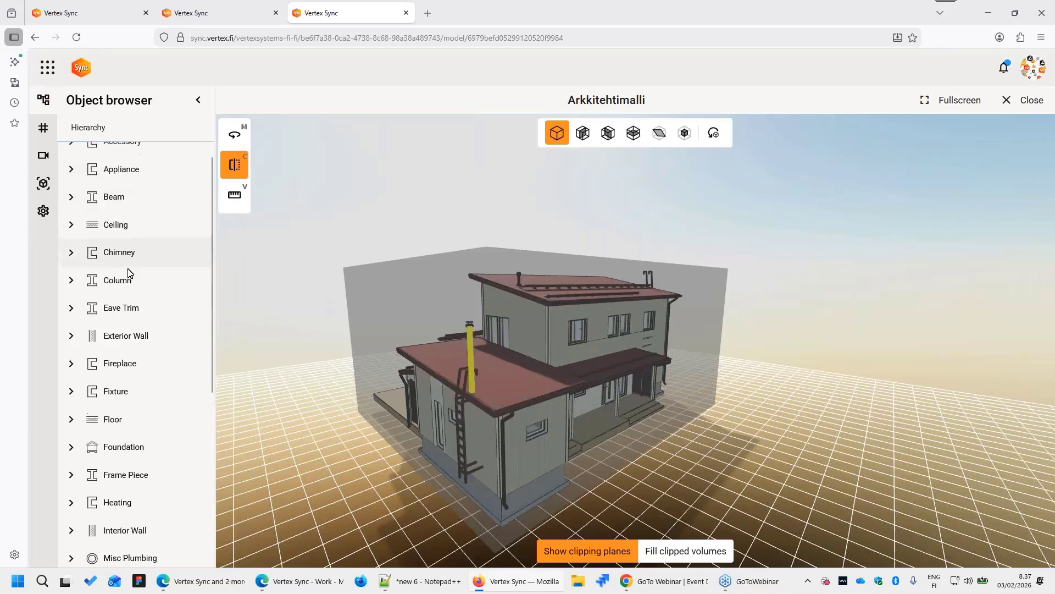
click(75, 318)
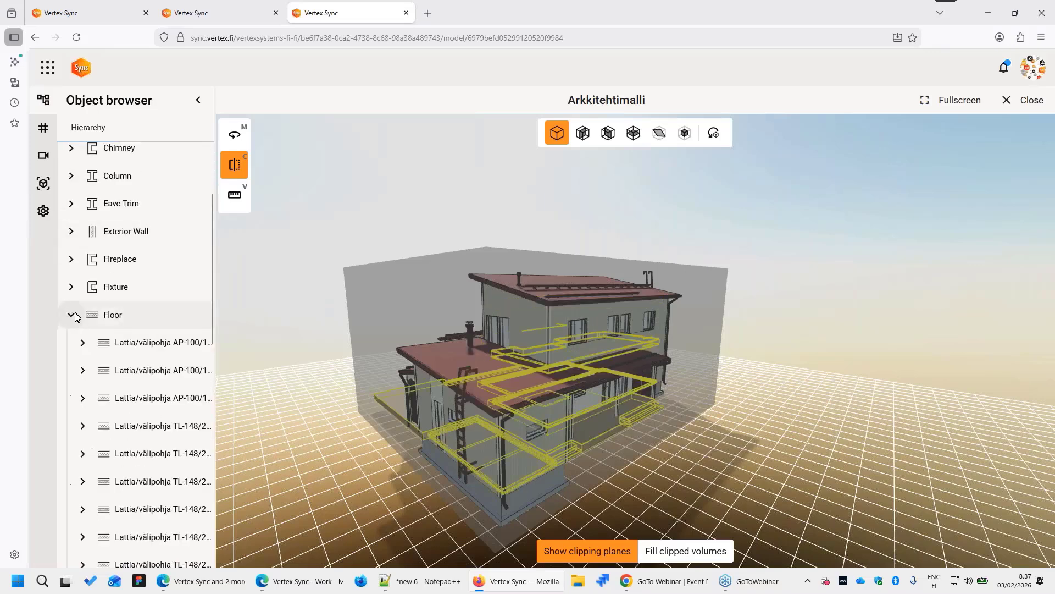
right_click(133, 344)
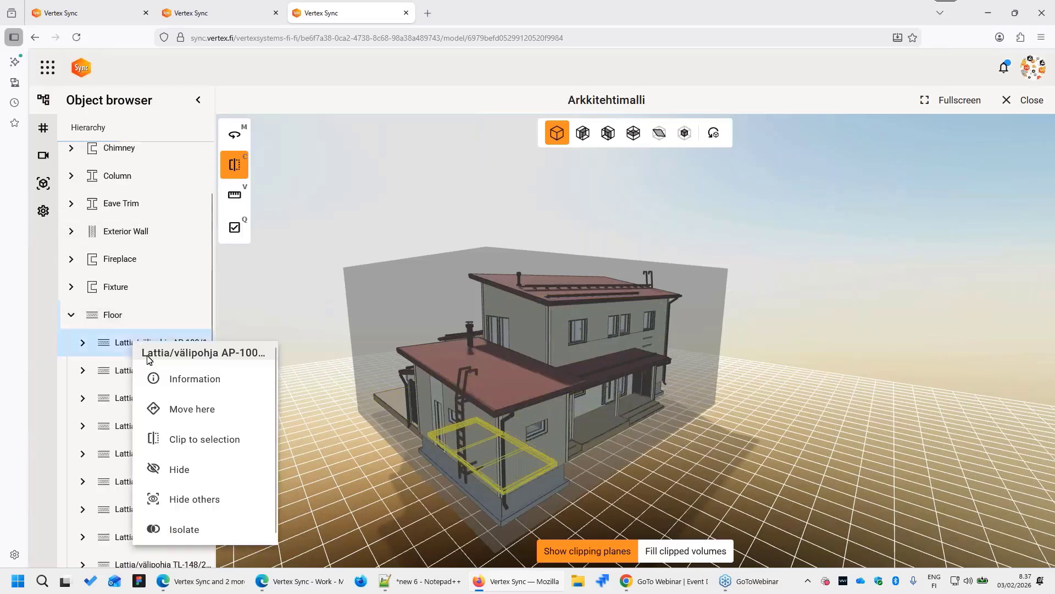
click(183, 442)
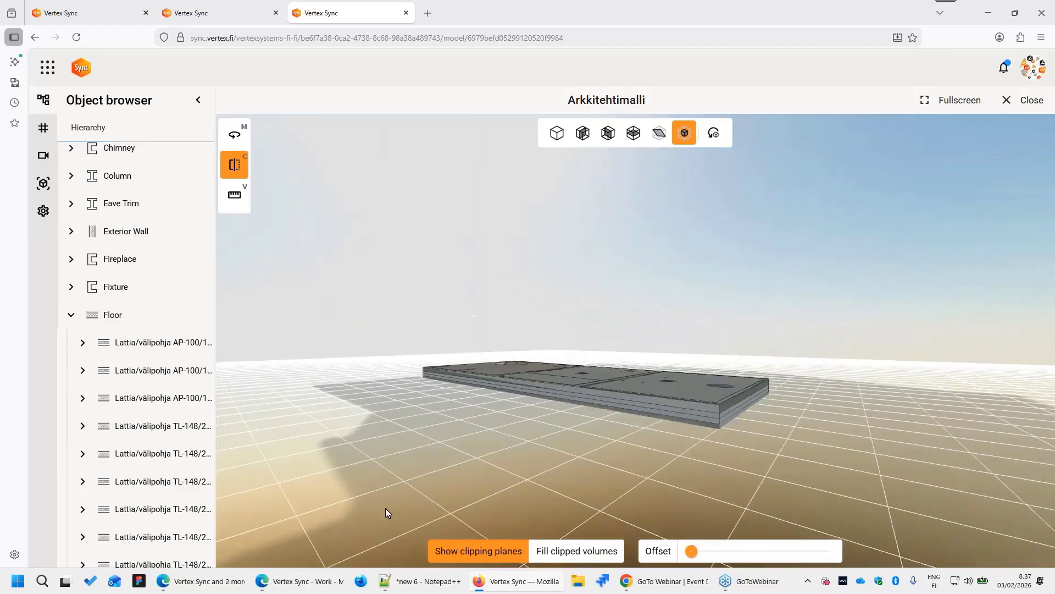
click(449, 555)
drag(545, 439, 496, 434)
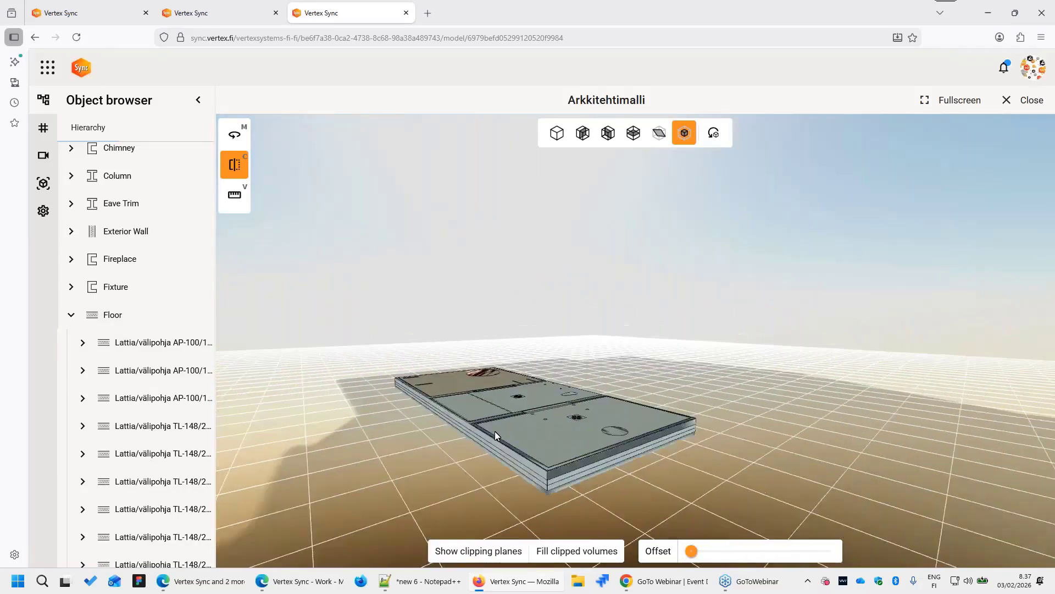
Turn off clipping, close the object browser, and view the whole house again
click(233, 166)
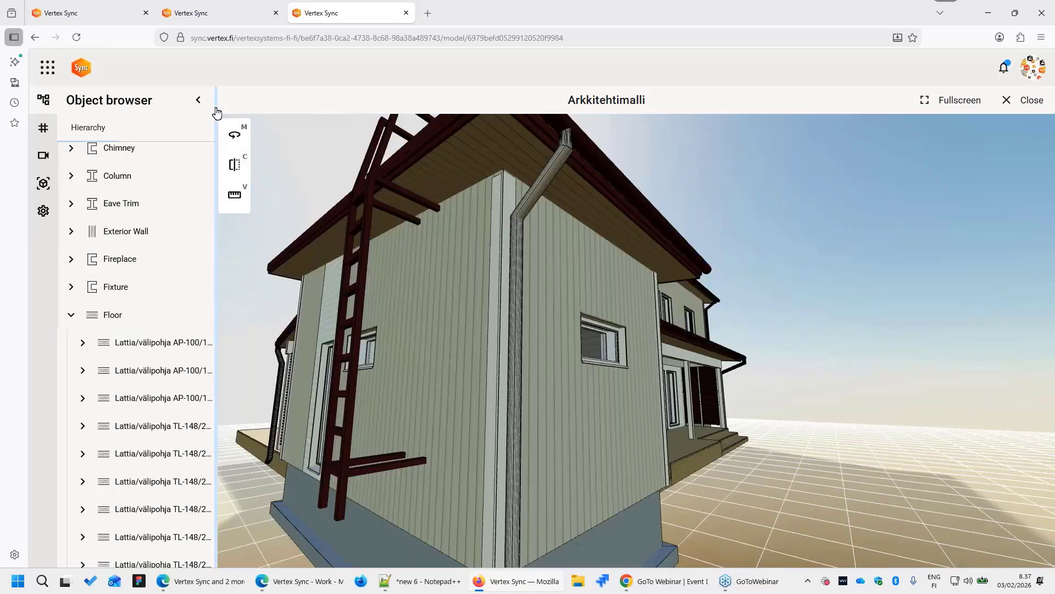
click(200, 101)
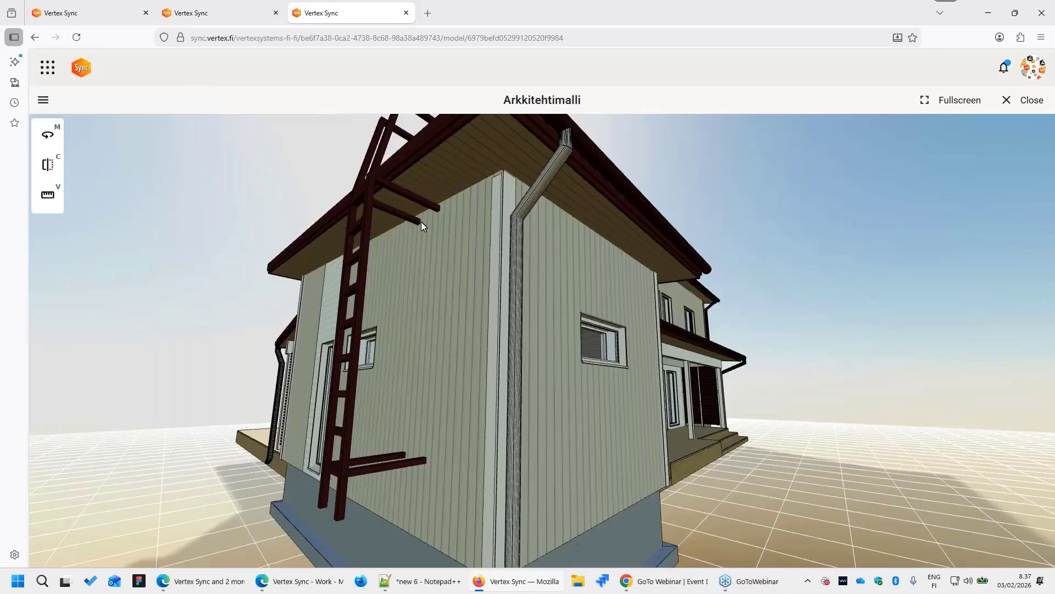
drag(421, 222, 381, 276)
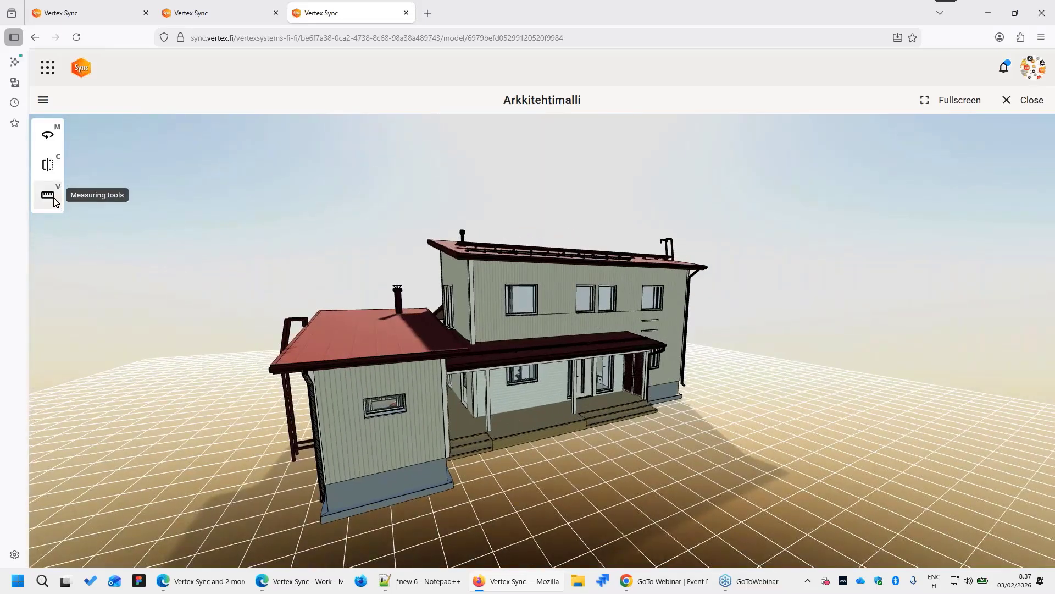
Measure the width of the entrance porch's outer post with snapping to Lines and the direction locked to X
click(48, 195)
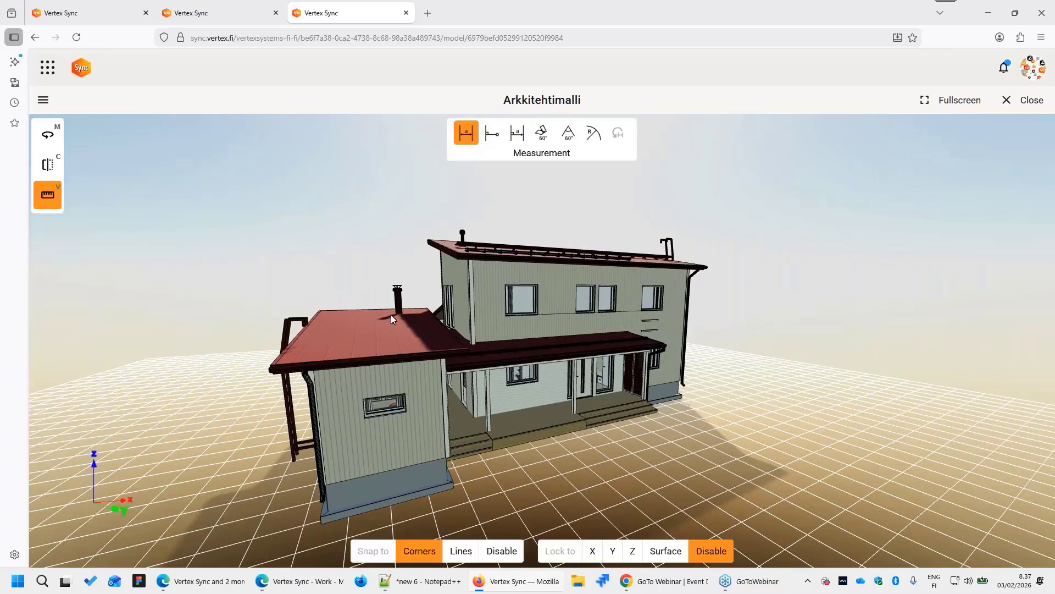
drag(324, 206, 252, 197)
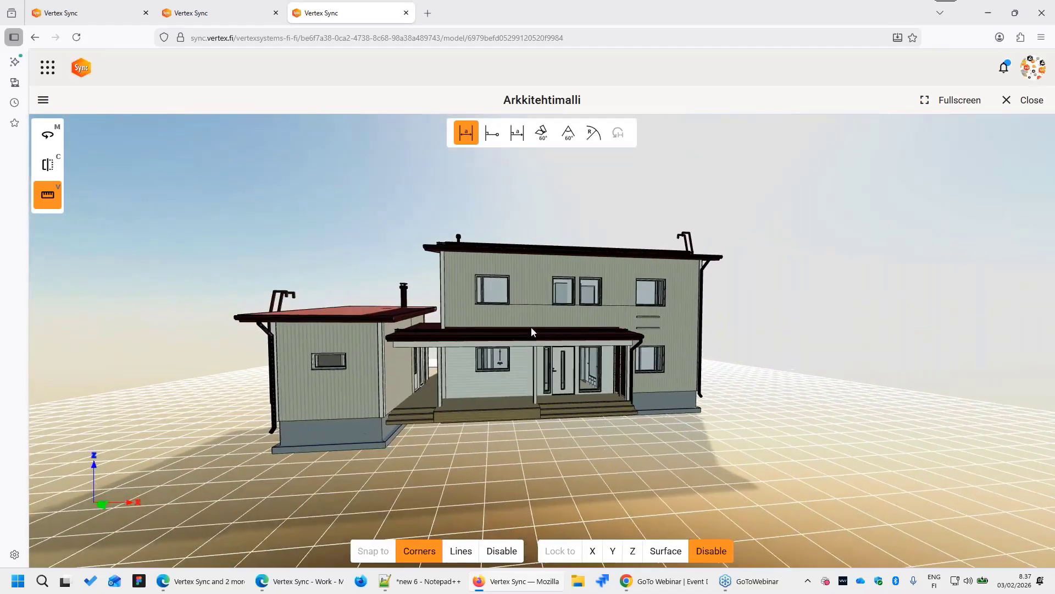
scroll(531, 398, up, 5)
scroll(529, 397, up, 3)
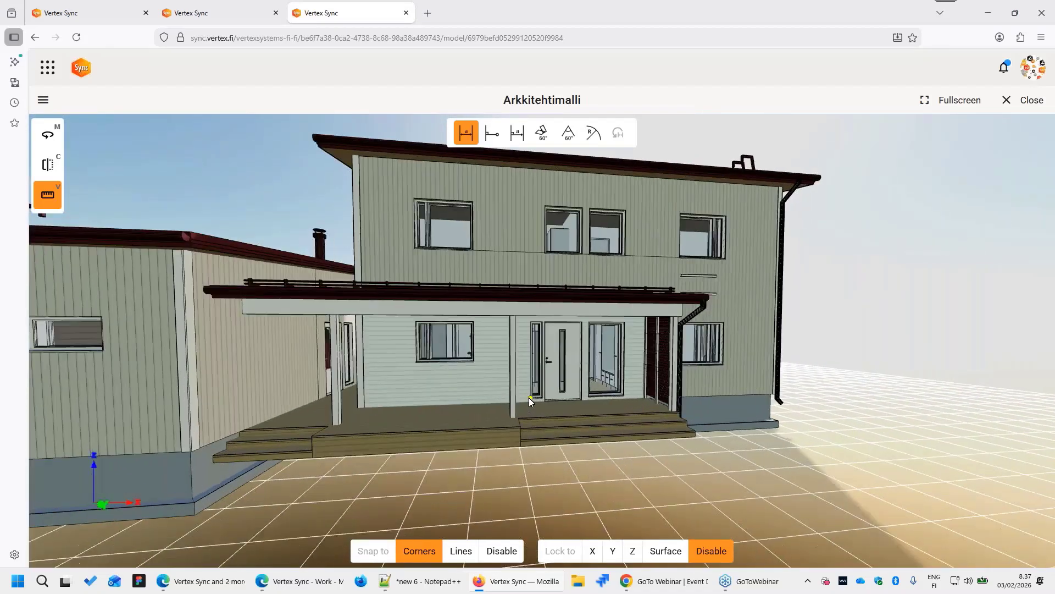
click(462, 551)
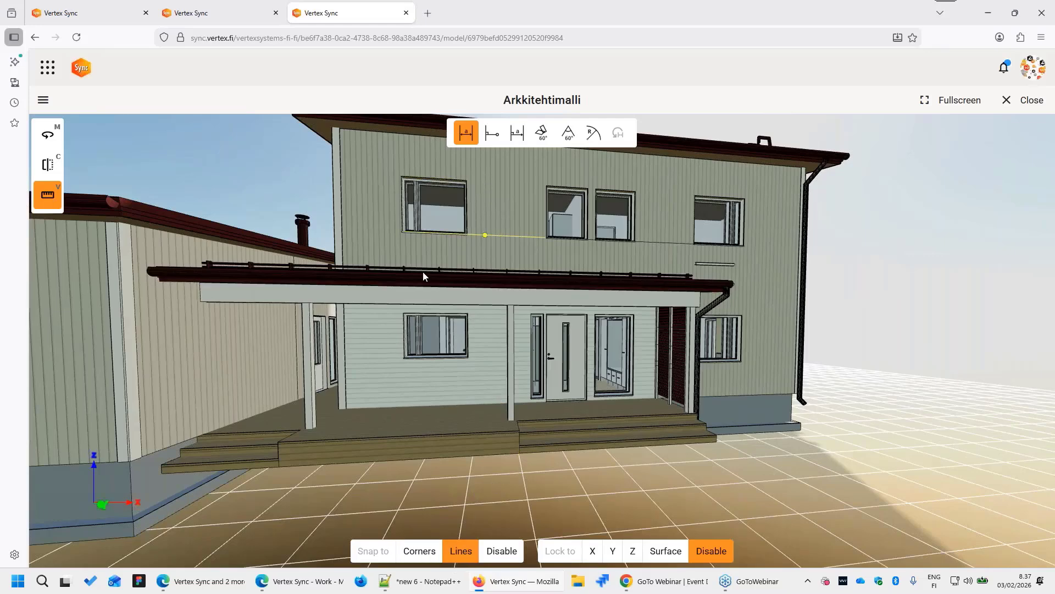
click(304, 371)
click(505, 432)
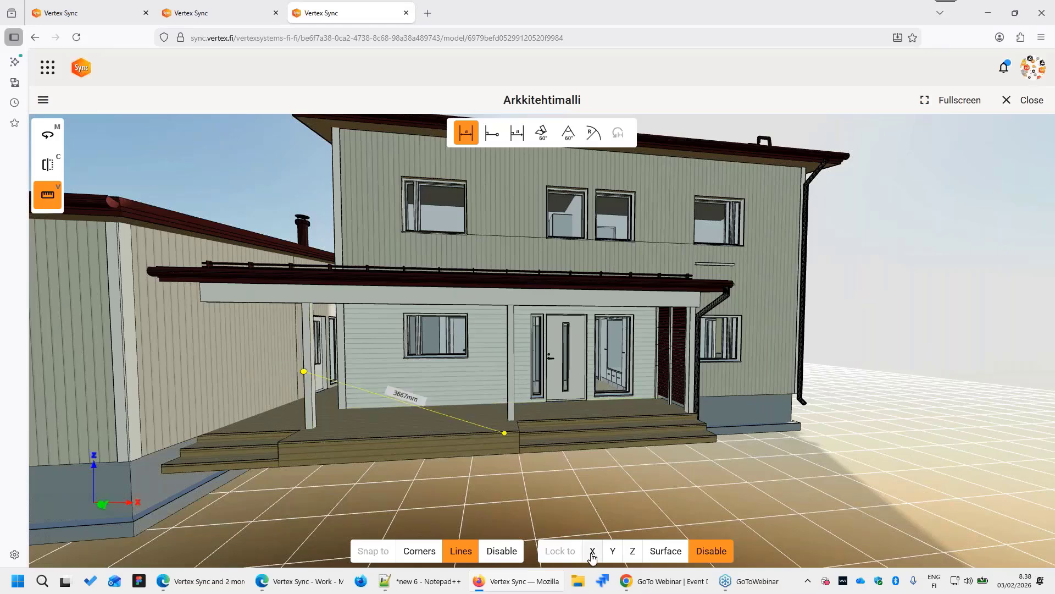
click(592, 550)
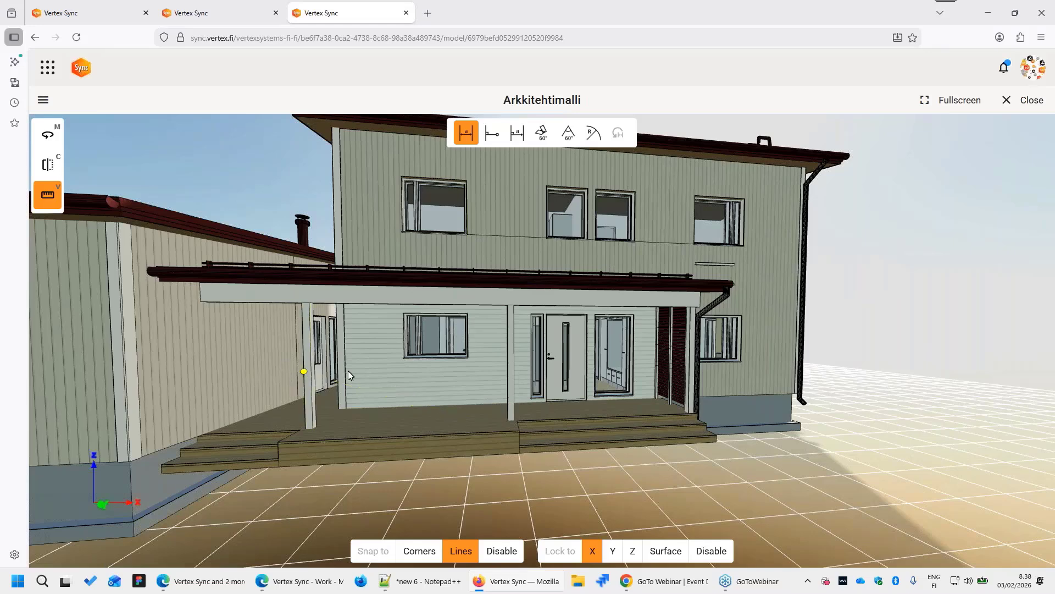
click(312, 372)
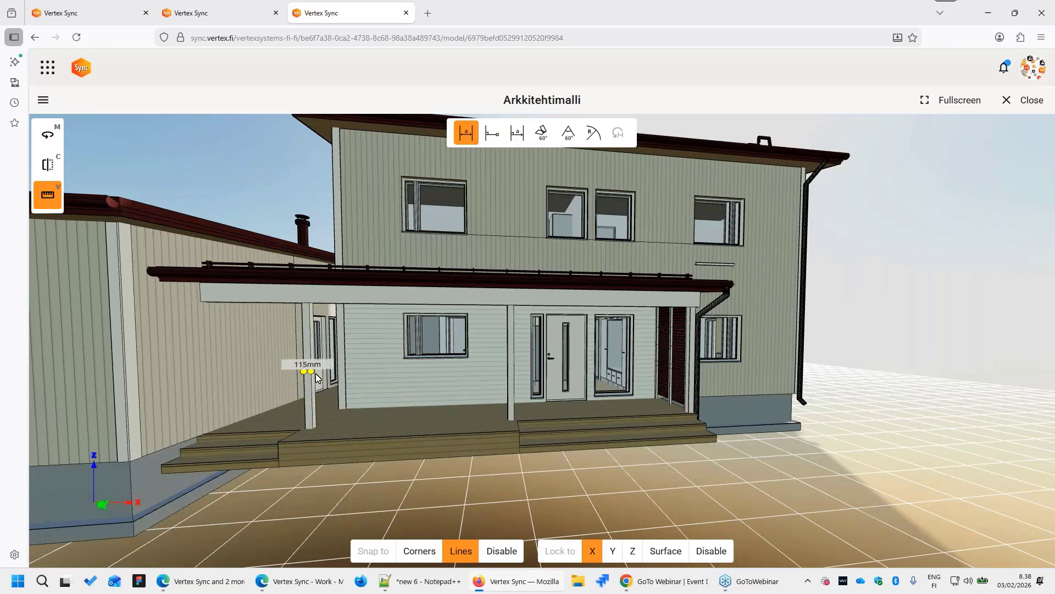
Start a perpendicular measurement from the edge of the same porch post and examine distances to neighbouring edges and surfaces
scroll(324, 378, up, 4)
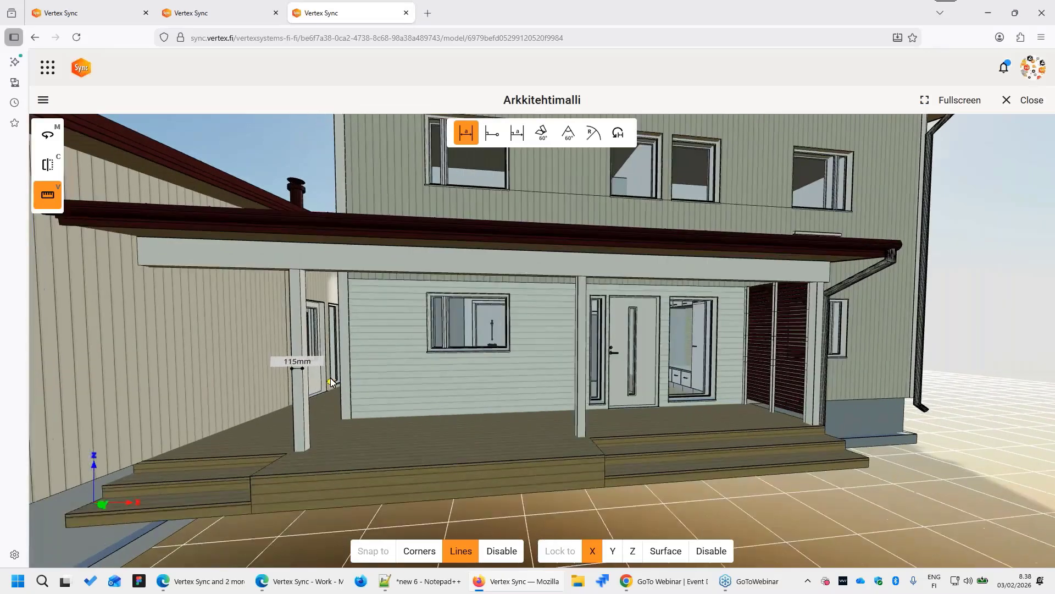
scroll(331, 377, up, 2)
scroll(329, 358, up, 2)
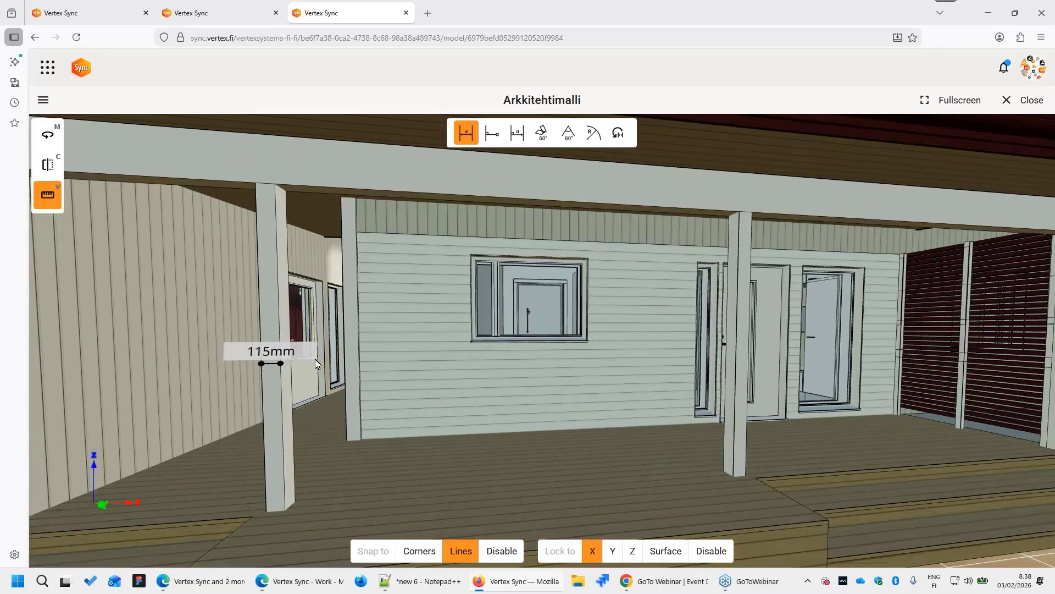
click(297, 306)
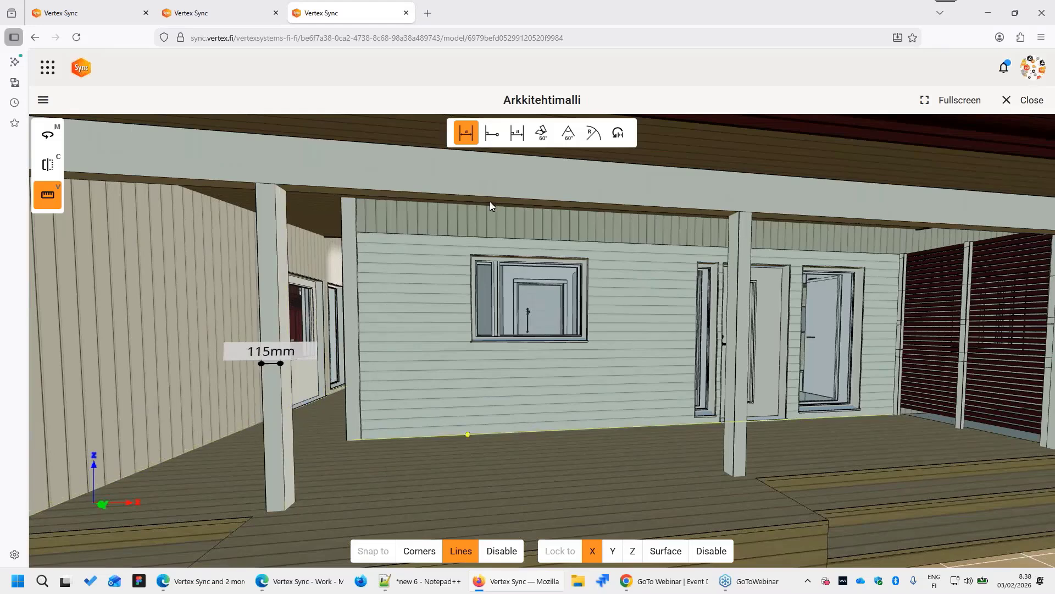
click(492, 138)
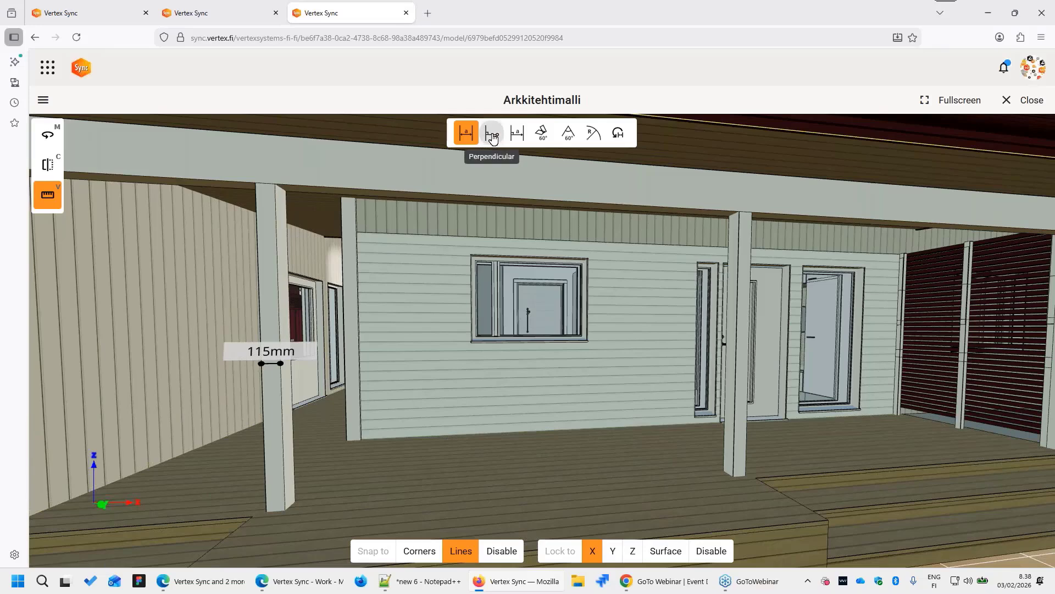
click(282, 410)
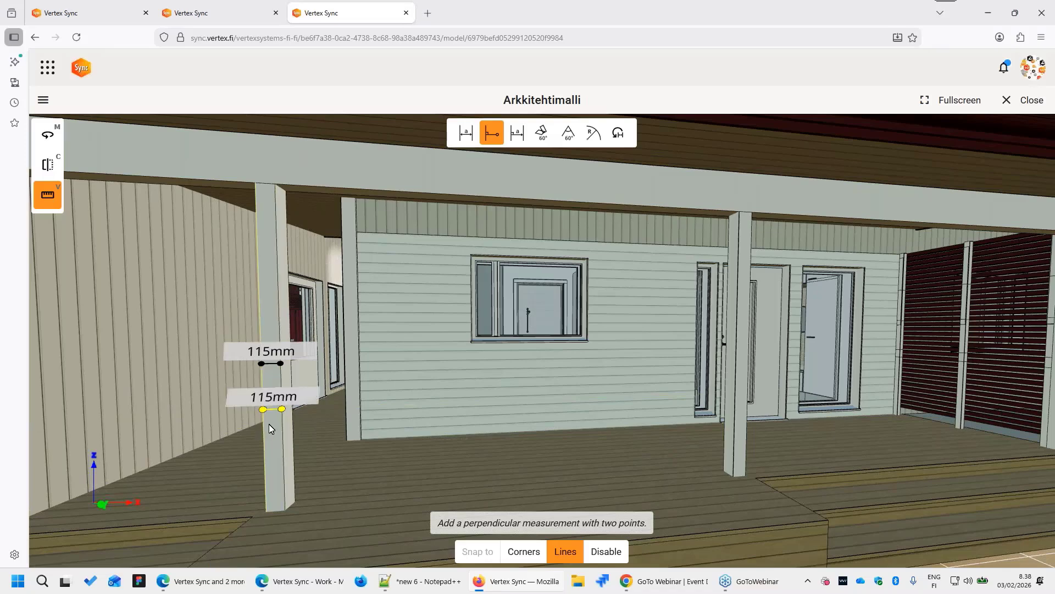
scroll(536, 153, down, 1)
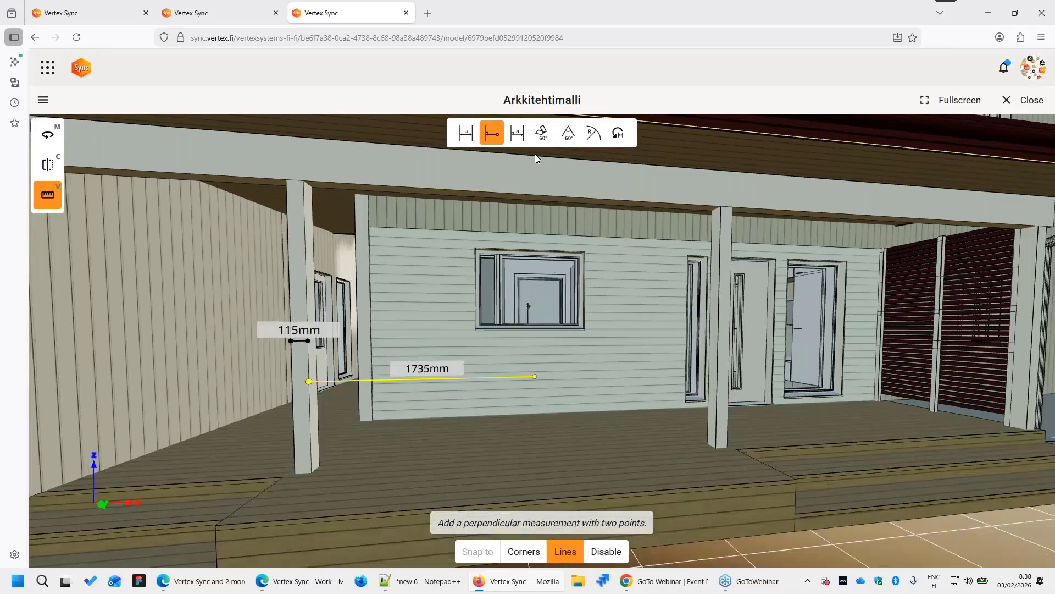
scroll(535, 154, down, 5)
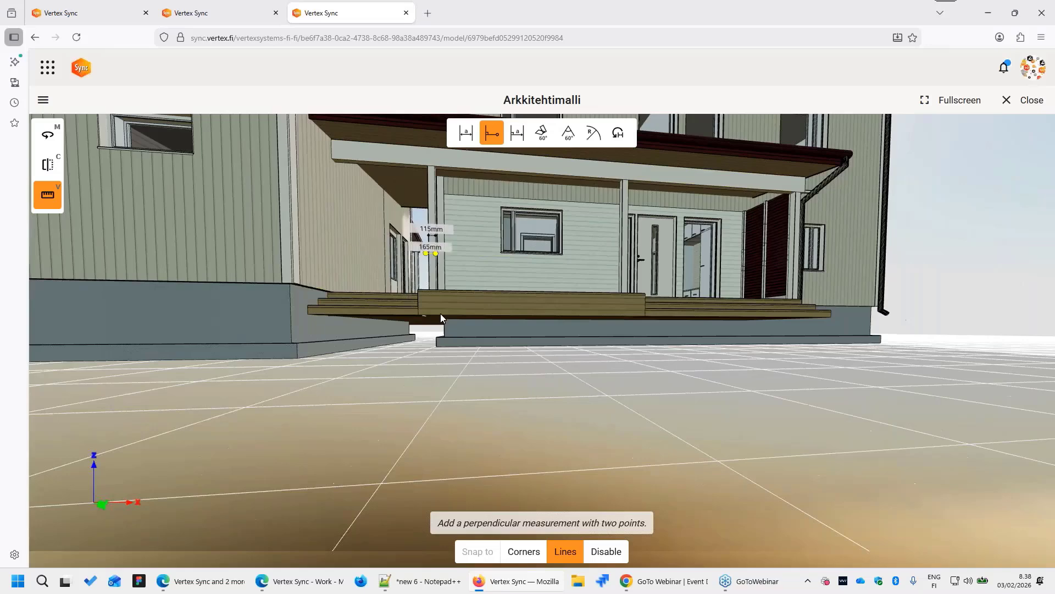
Measure the angle between the lower roof's eave edge and the vertical corner edge of the adjoining wall
click(542, 134)
scroll(451, 226, down, 2)
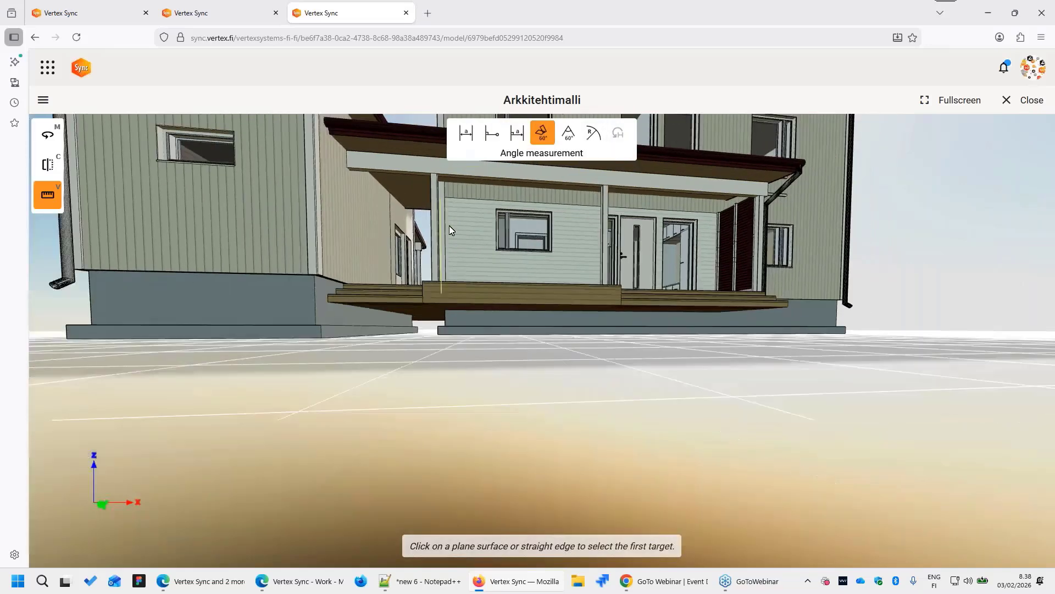
scroll(449, 225, down, 2)
drag(381, 228, 641, 275)
scroll(529, 259, up, 2)
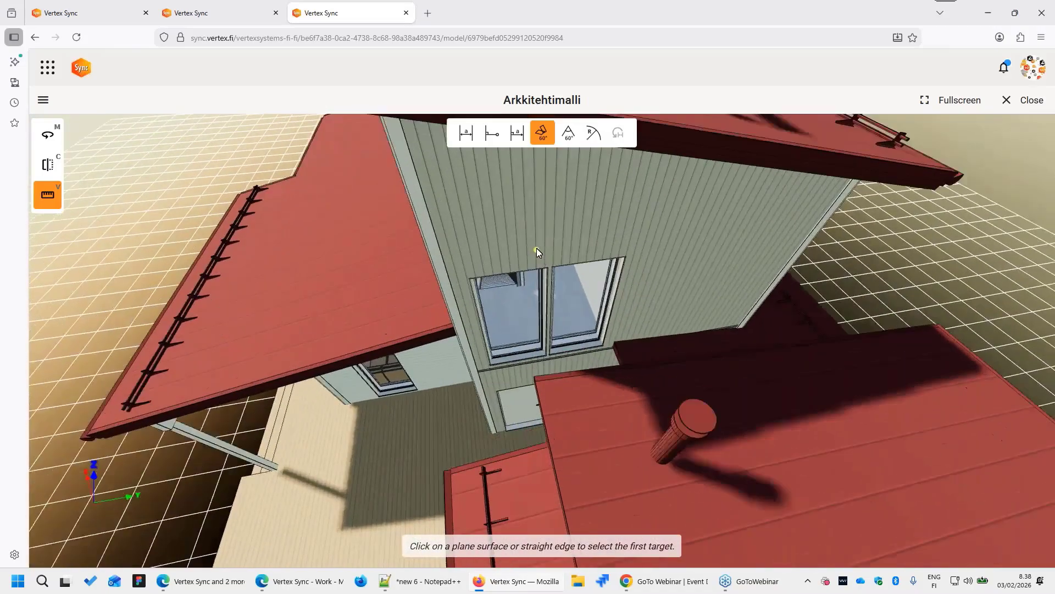
scroll(536, 249, up, 2)
middle_drag(535, 237, 509, 293)
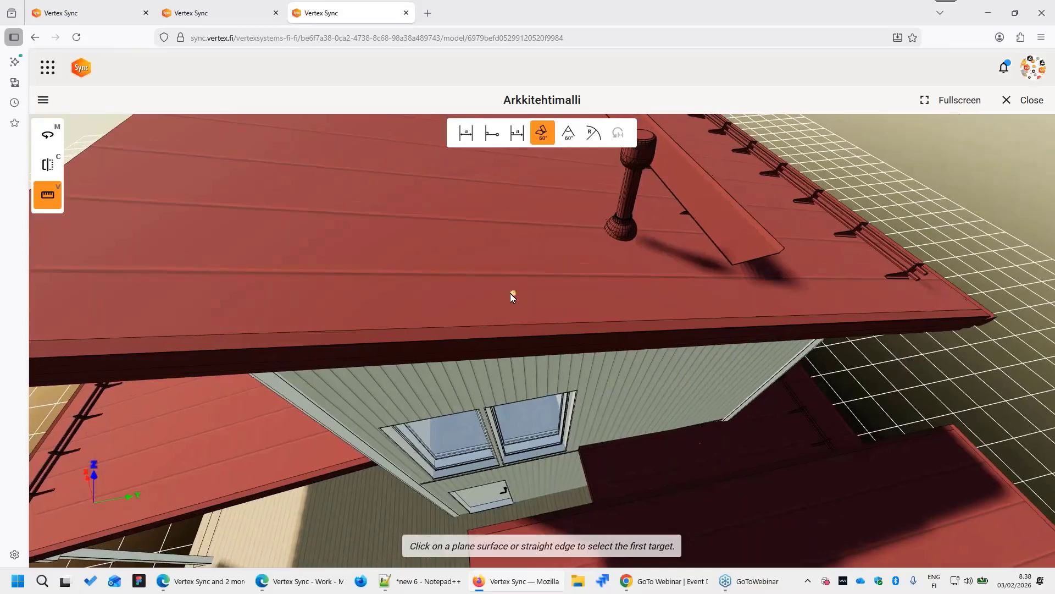
drag(510, 292, 530, 335)
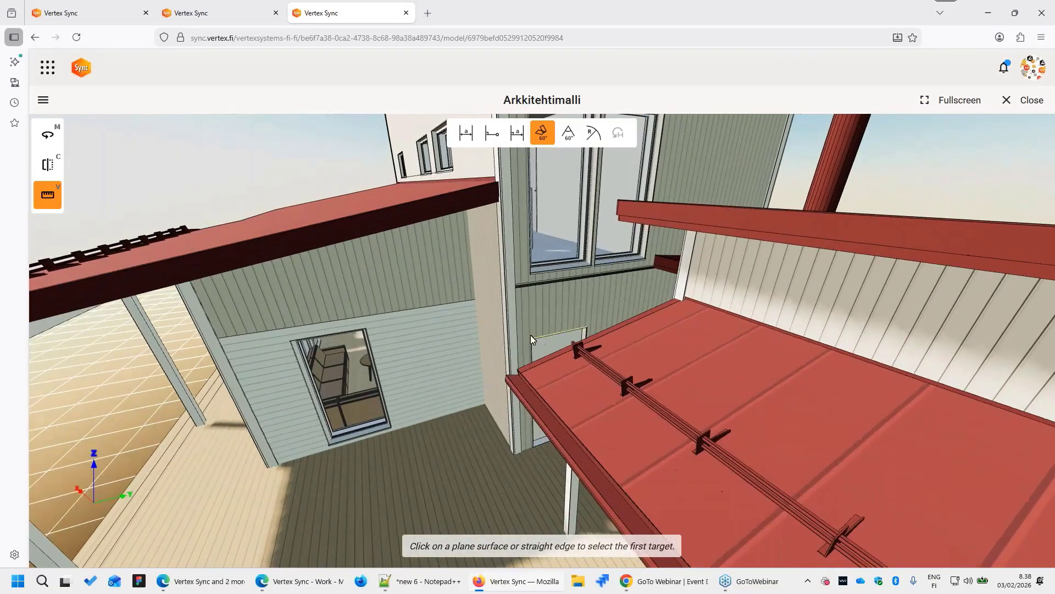
click(434, 217)
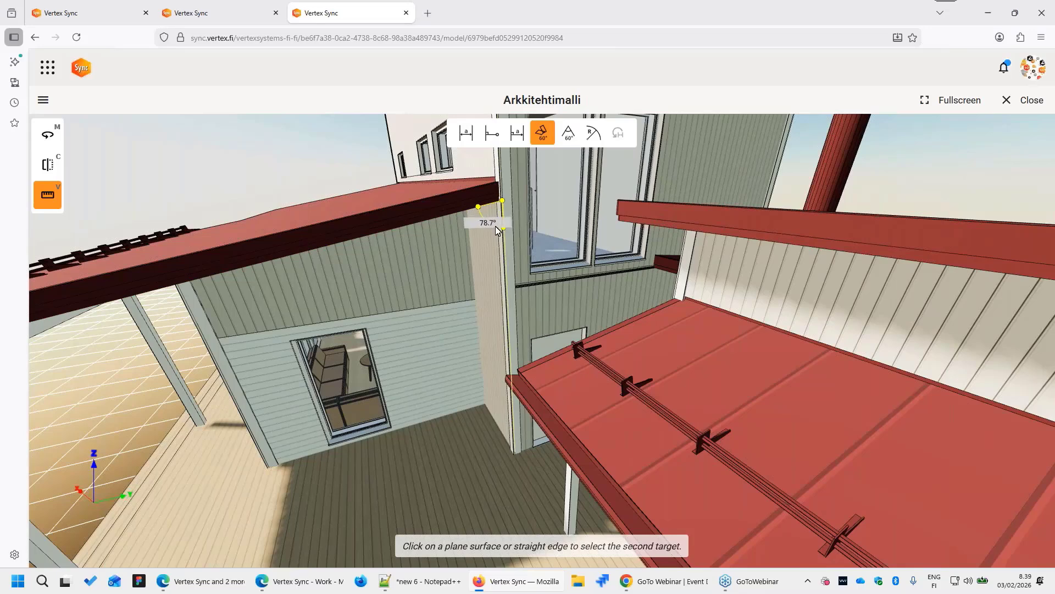
click(479, 233)
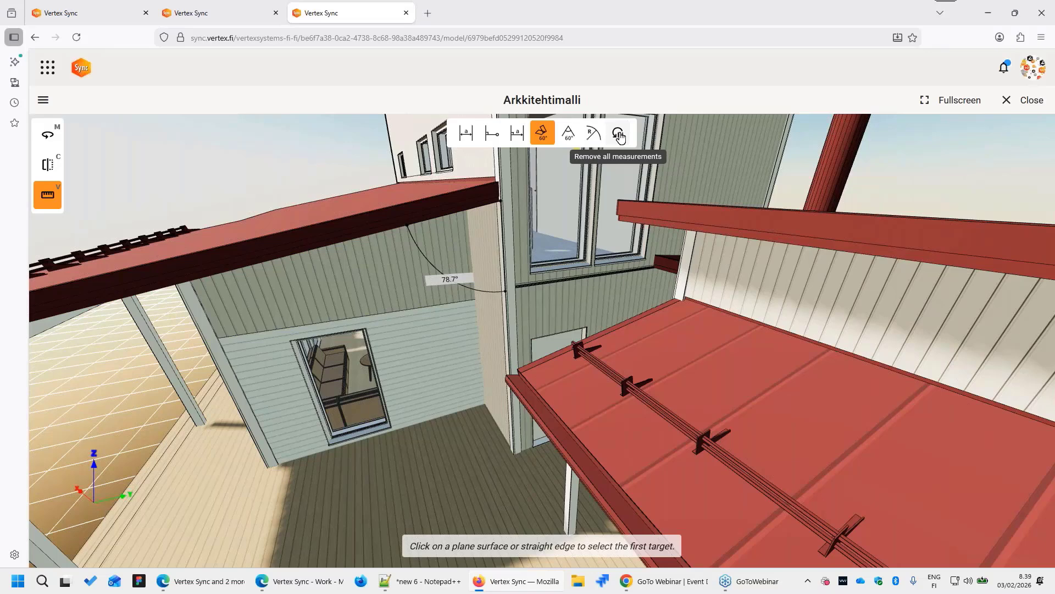
Open the object browser and remove all measurements from the model
click(42, 101)
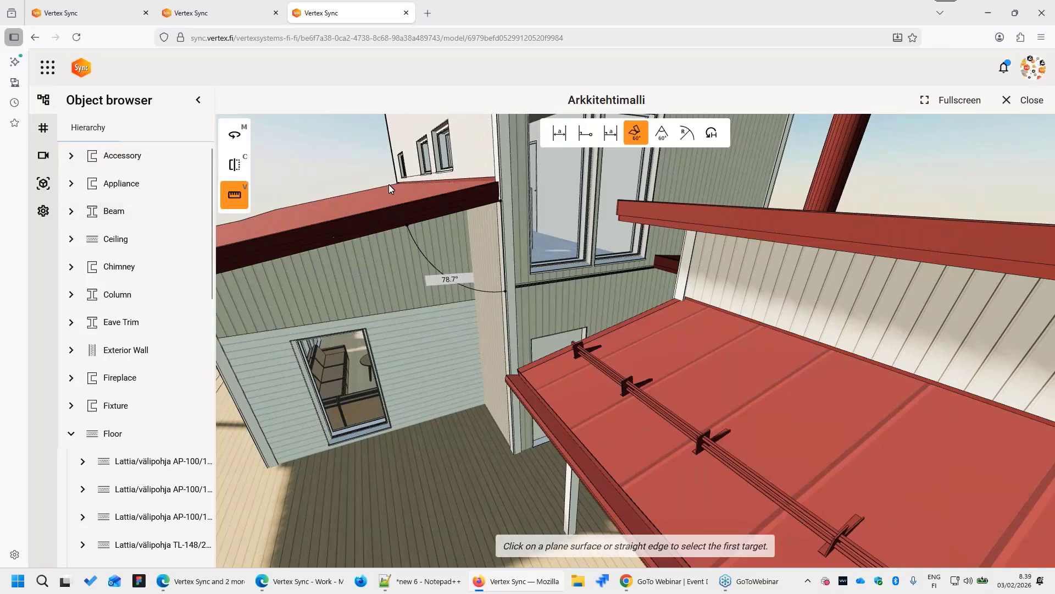
click(712, 133)
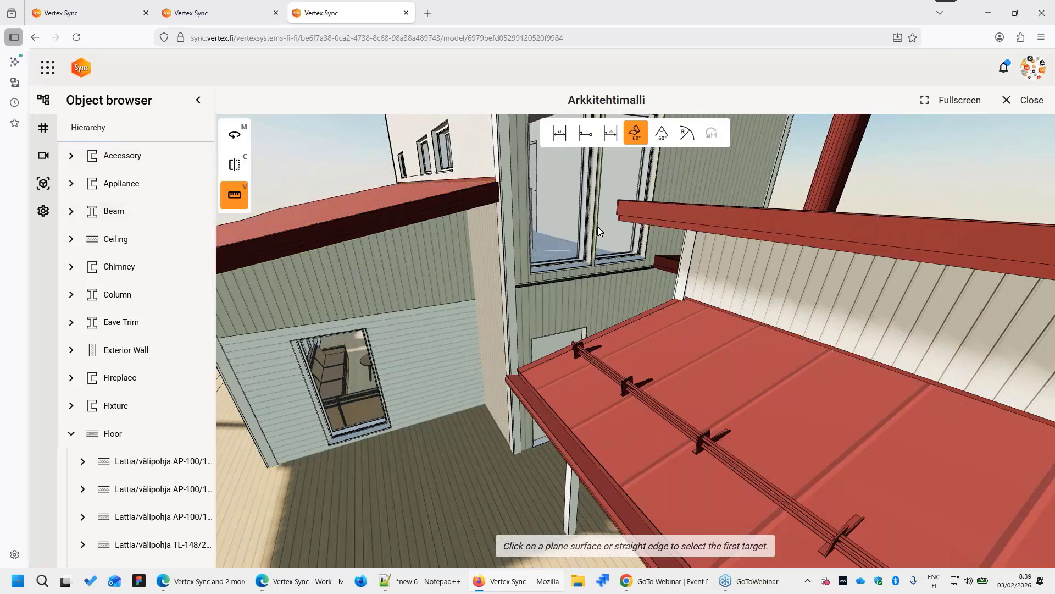
scroll(258, 363, down, 3)
scroll(164, 356, down, 1)
scroll(164, 356, down, 1)
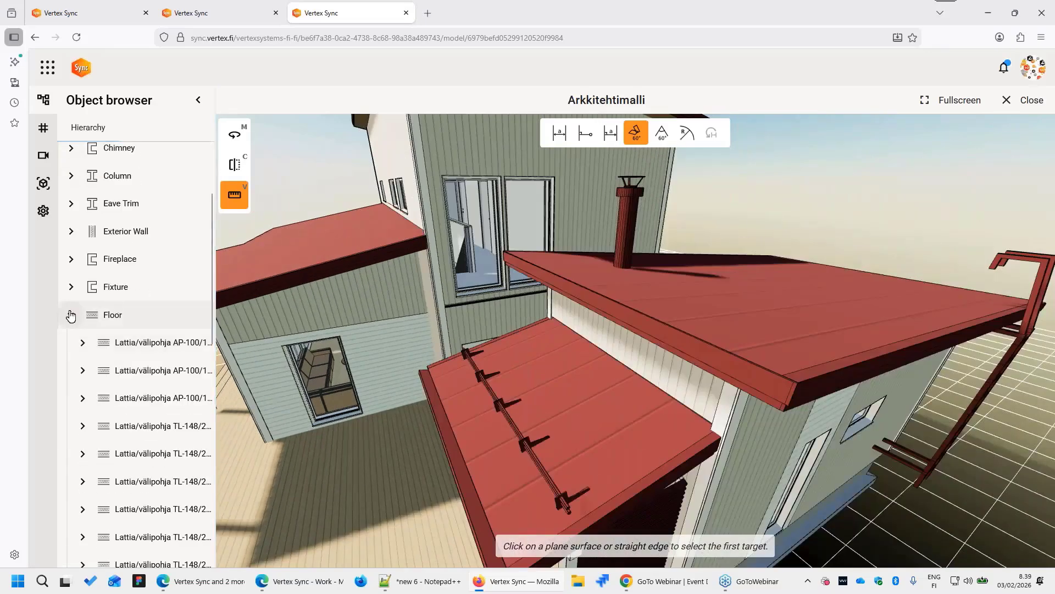
Collapse the Floor group in the object browser and expand the Exterior Wall group
scroll(113, 297, up, 2)
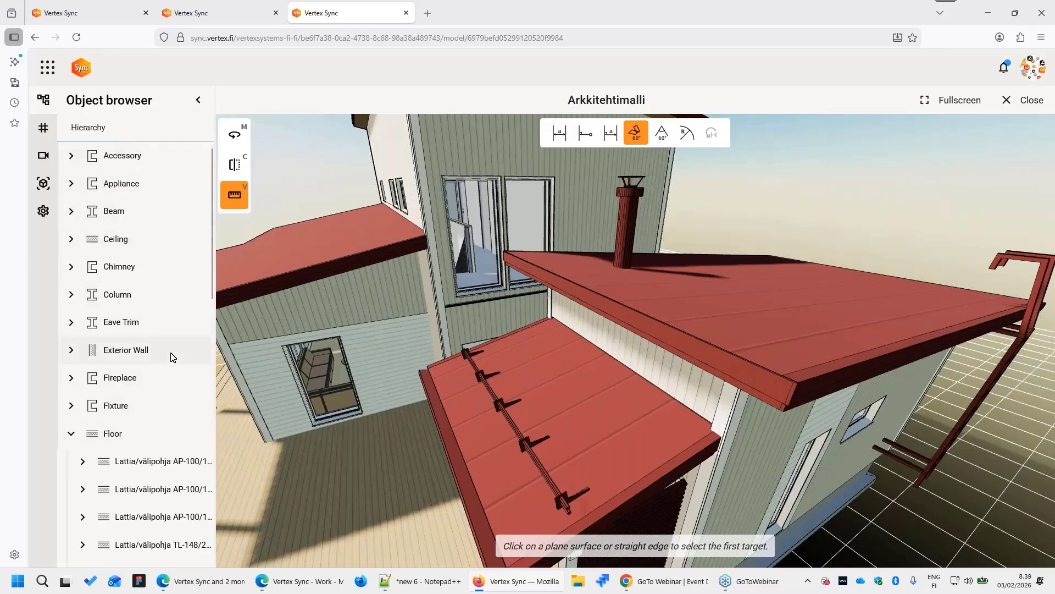
scroll(173, 357, down, 3)
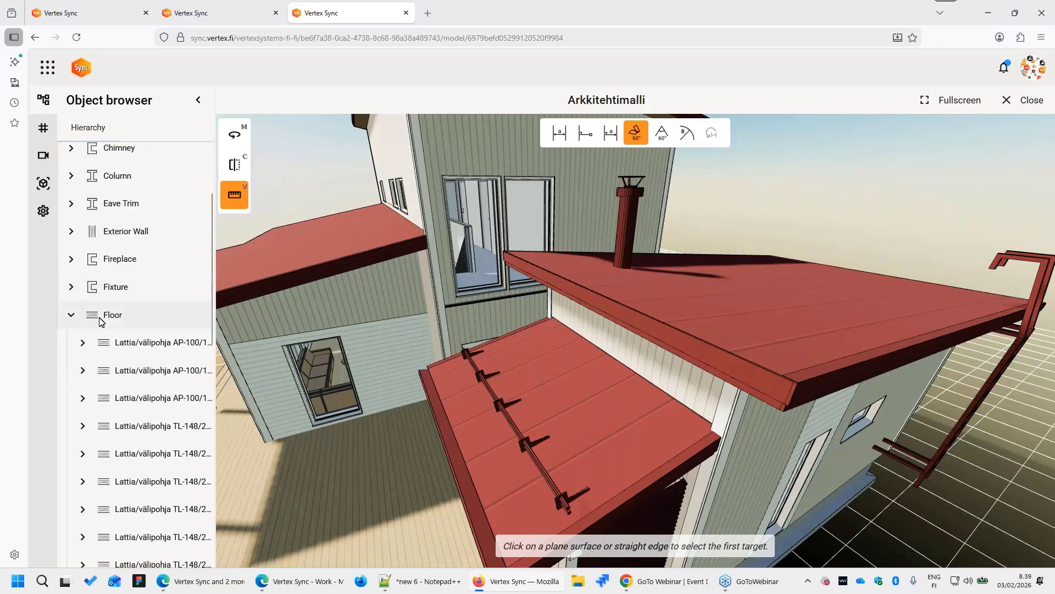
scroll(143, 303, down, 2)
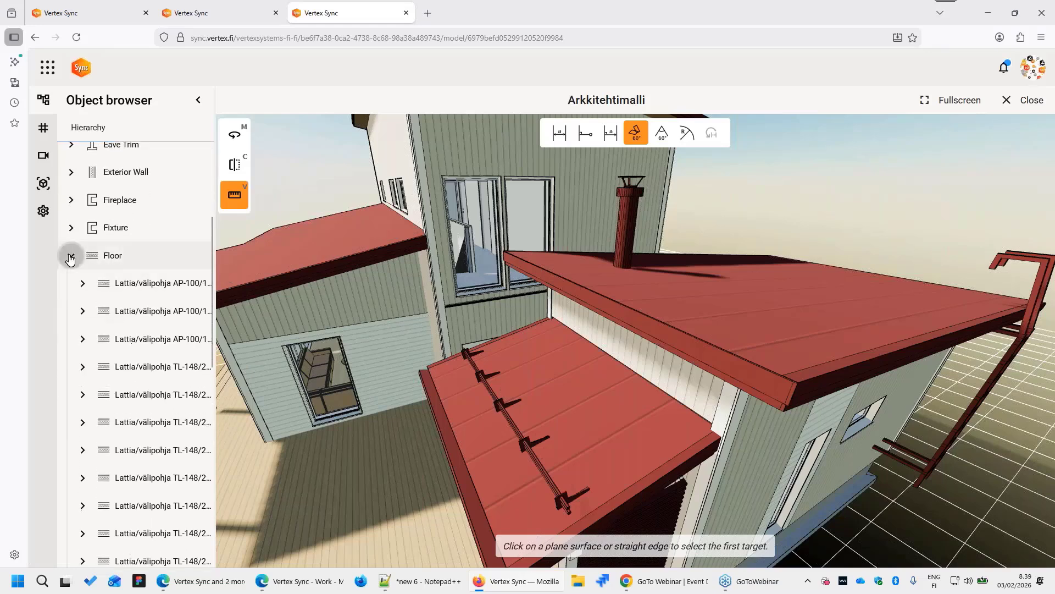
click(71, 255)
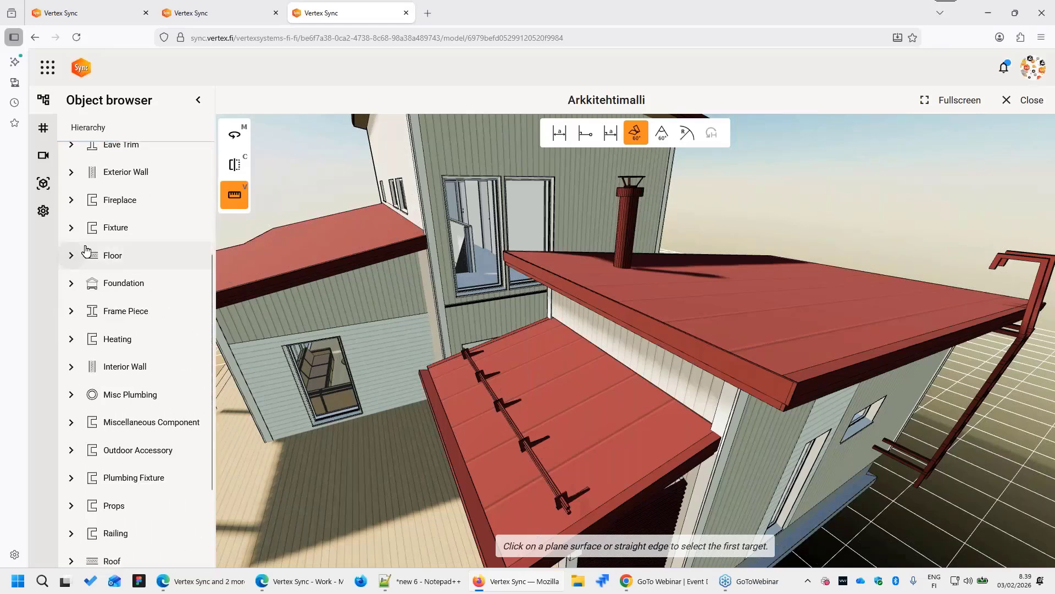
click(71, 172)
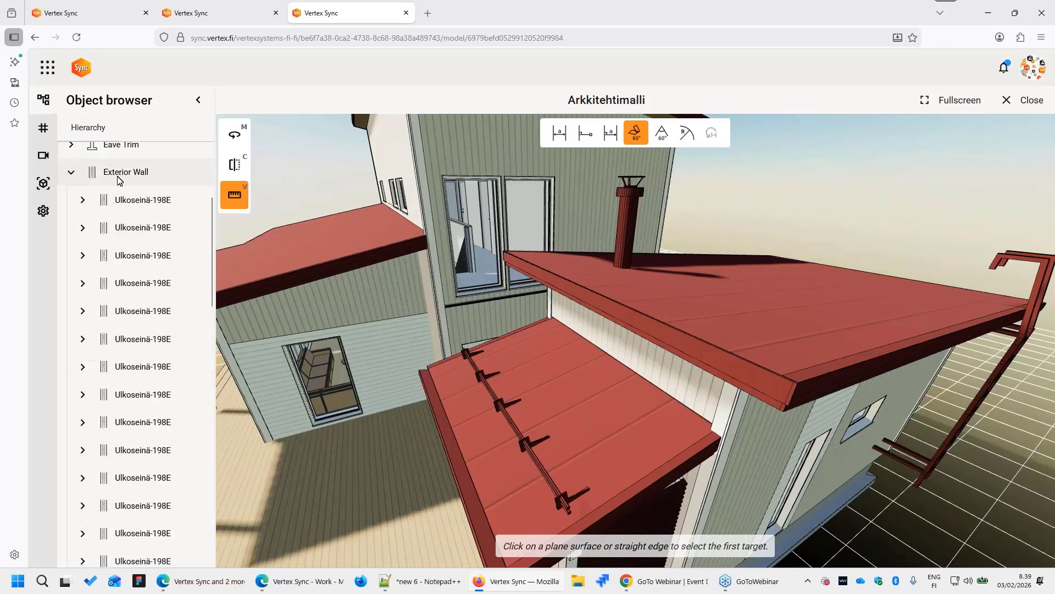
Hide everything except the first Ulkoseinä-198E exterior wall and view its inner side and layered edge
right_click(131, 204)
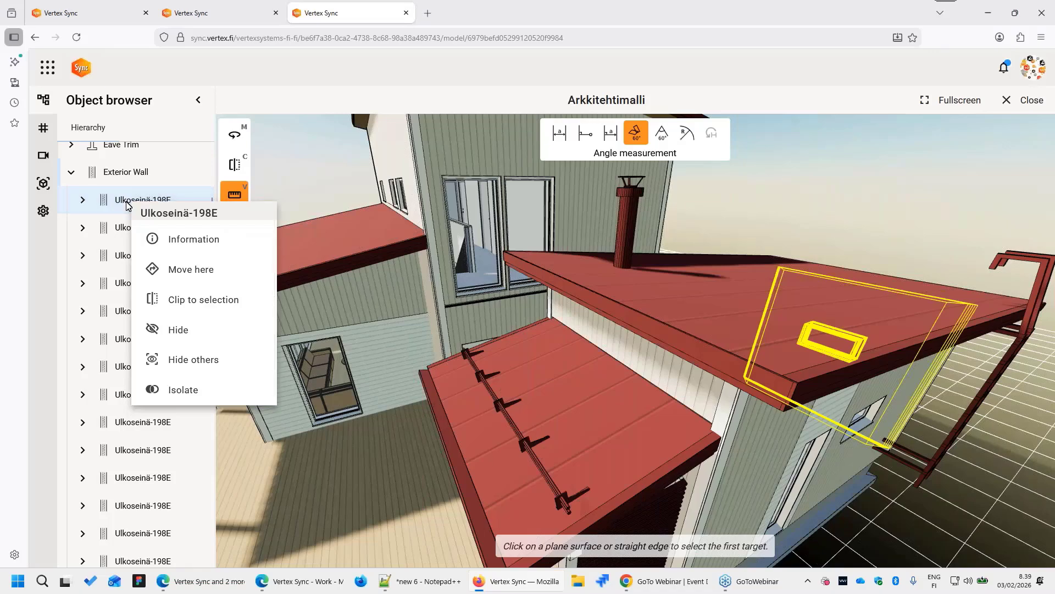
click(199, 359)
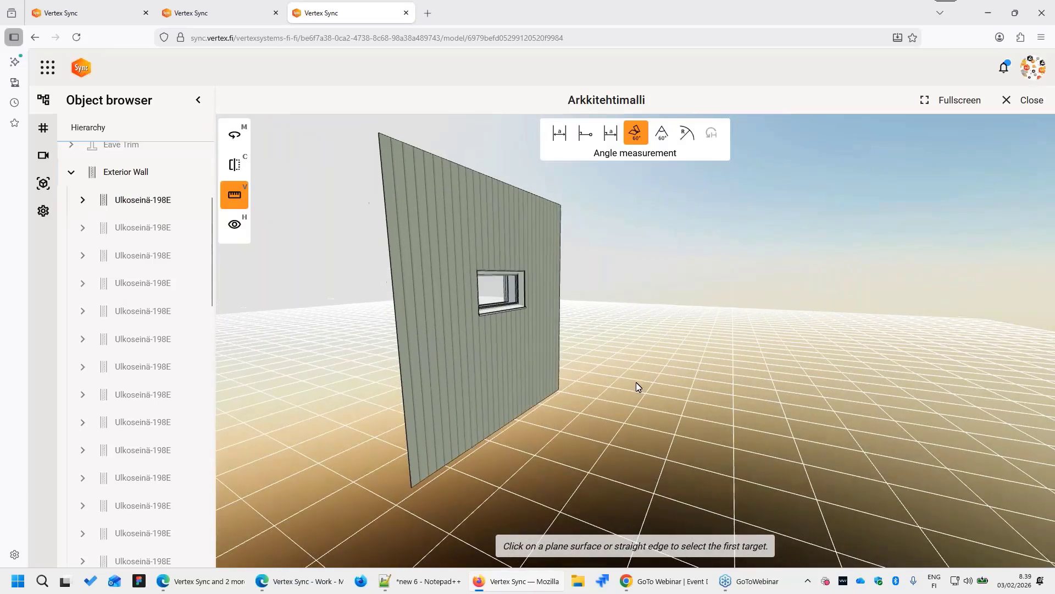
drag(544, 327, 672, 326)
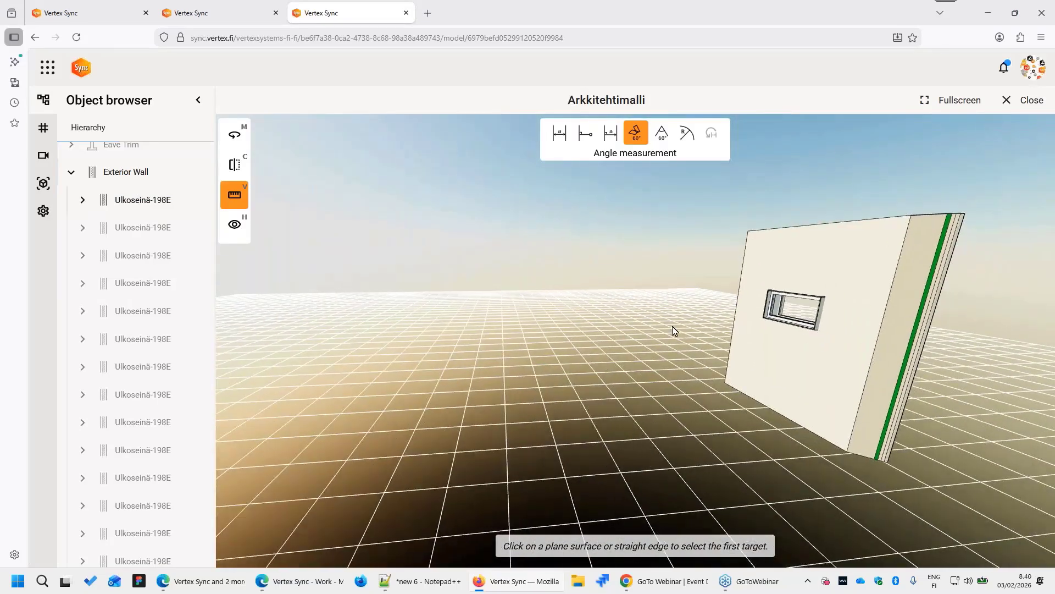
scroll(886, 356, up, 1)
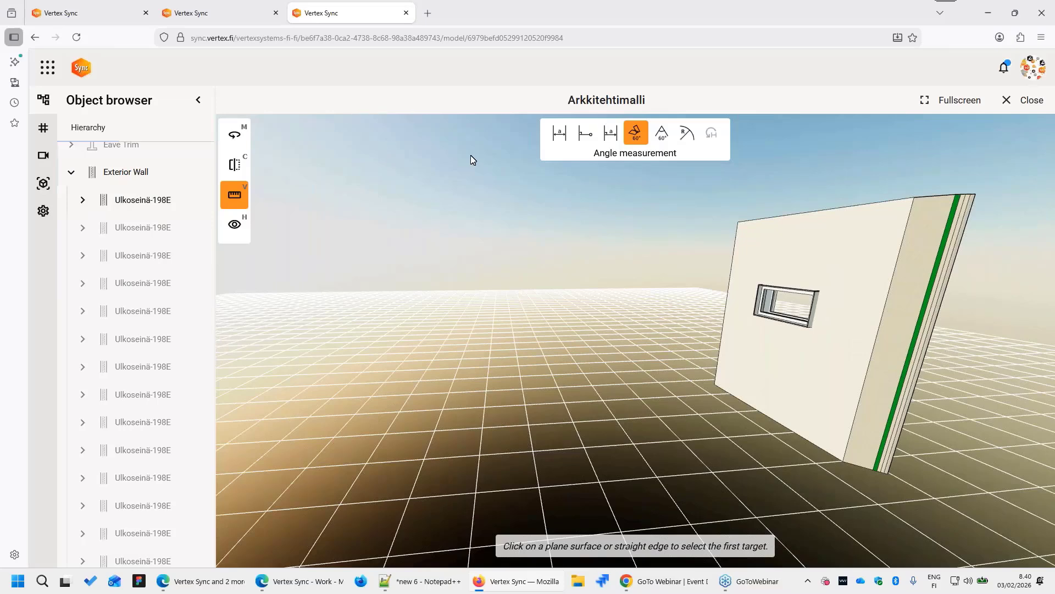
Close the 3D model and filter the Villa_Kemi project's documents by the Lupa label
click(1024, 104)
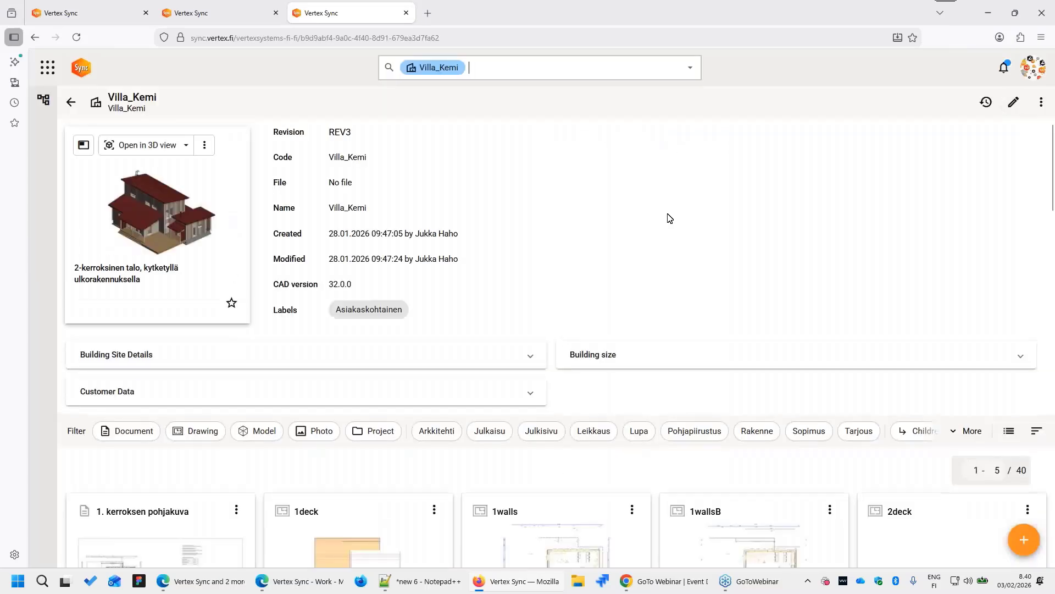
scroll(591, 250, down, 1)
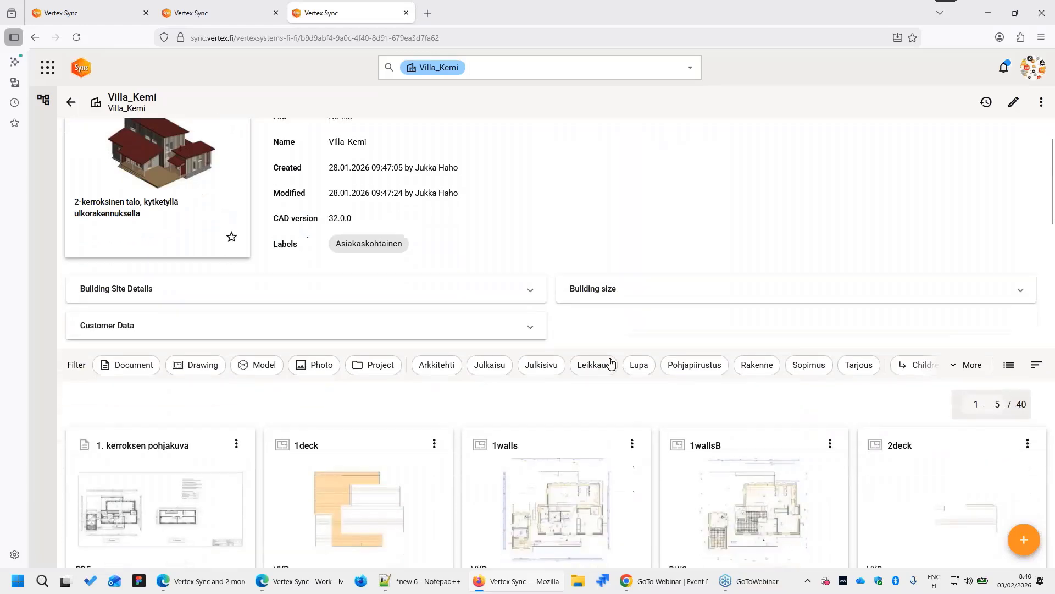
click(636, 365)
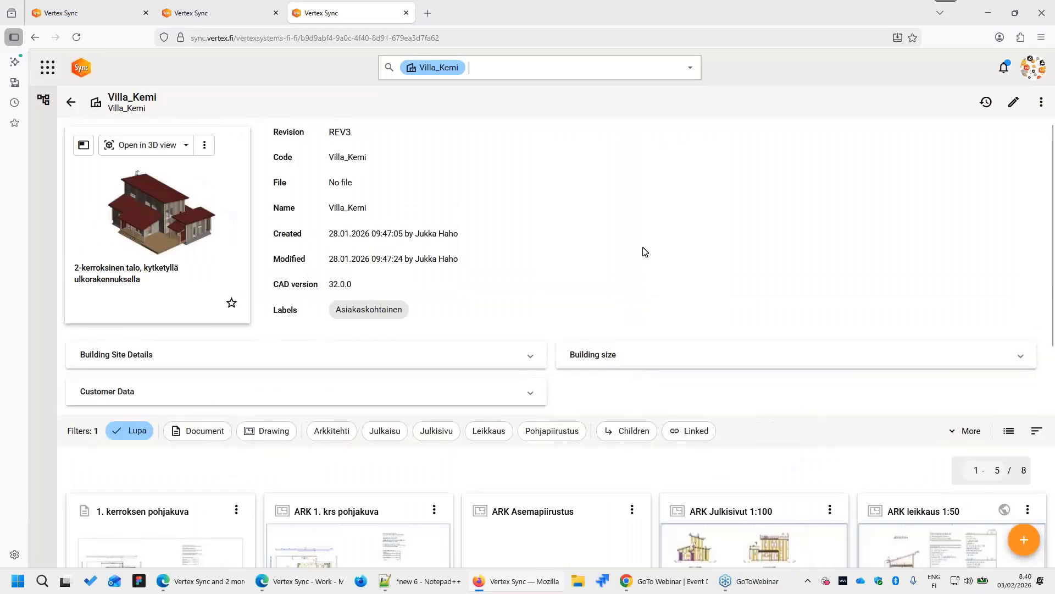
scroll(643, 251, down, 2)
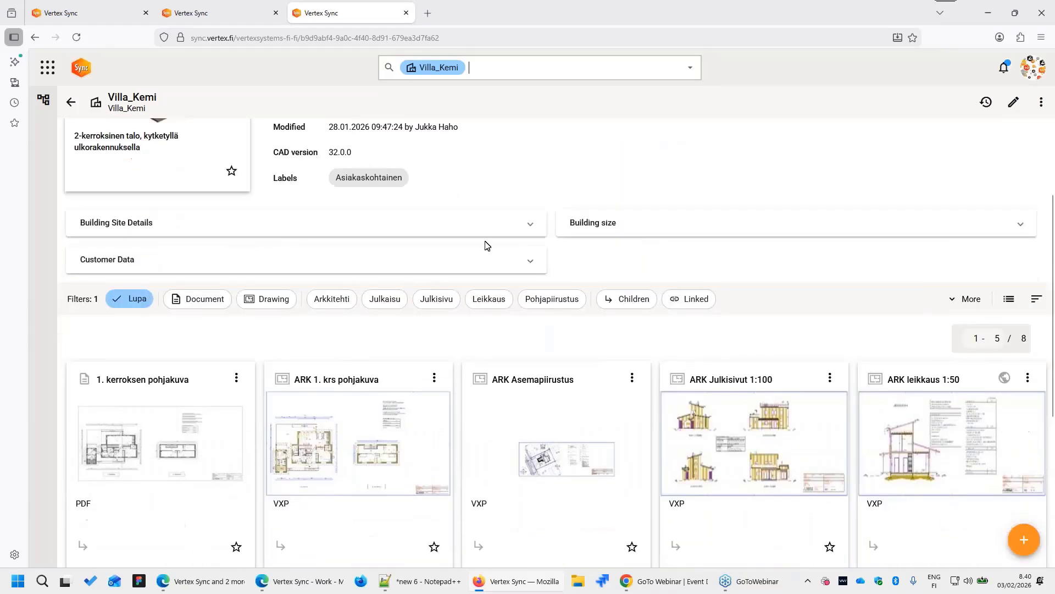
scroll(768, 333, down, 1)
scroll(768, 333, down, 2)
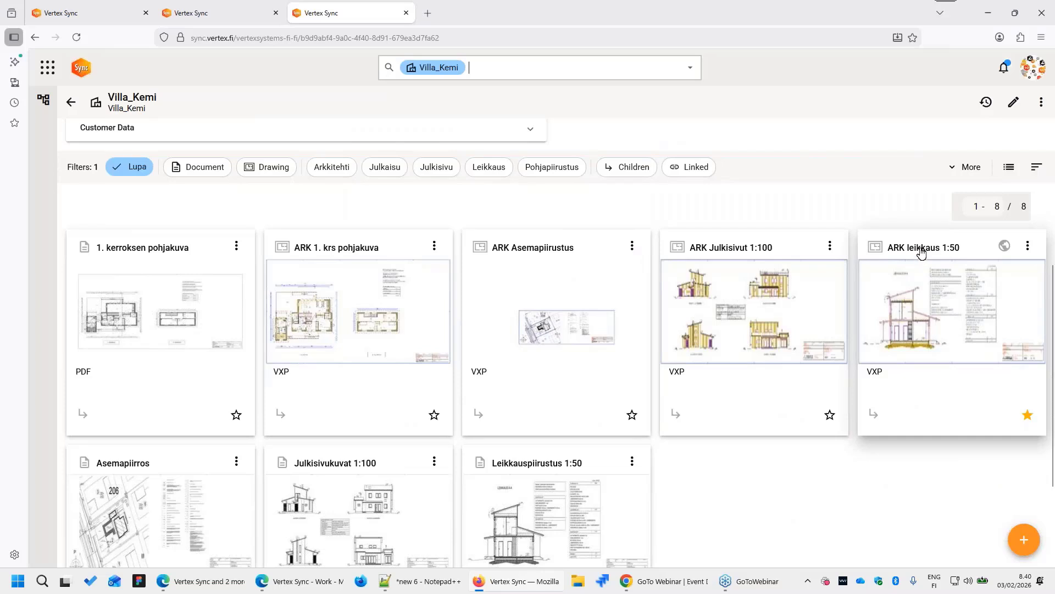
Open the ARK leikkaus 1:50 drawing in the 2D viewer and bring up the options for the section's block reference
click(921, 252)
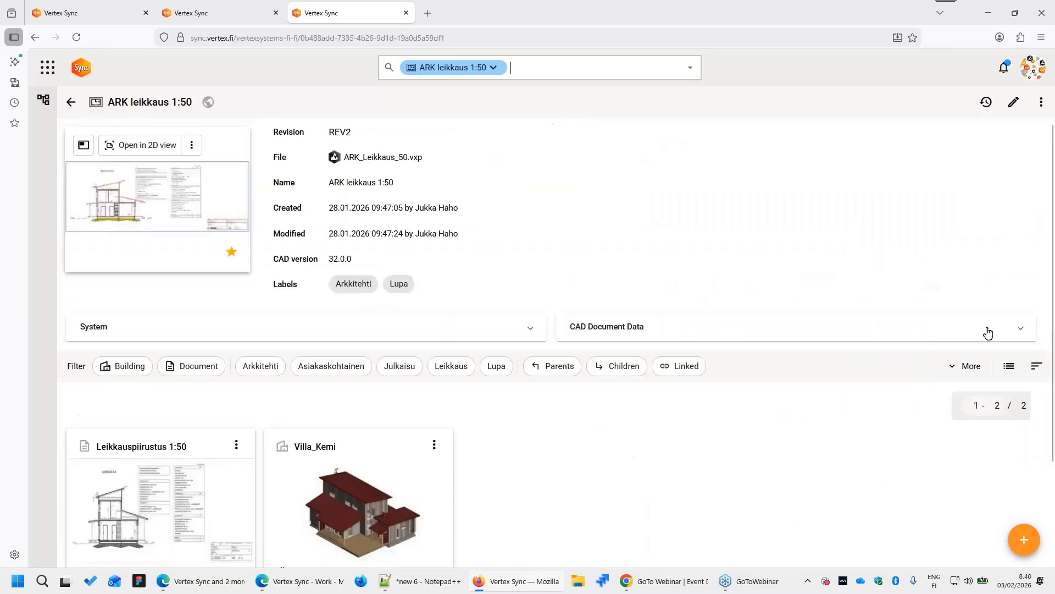
click(158, 149)
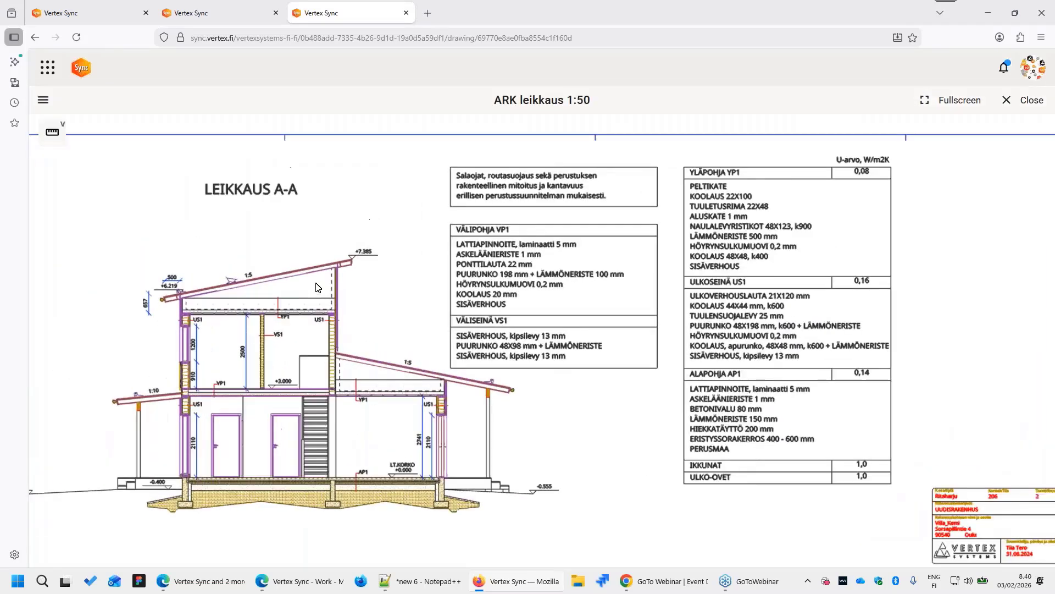
scroll(318, 286, up, 1)
click(365, 273)
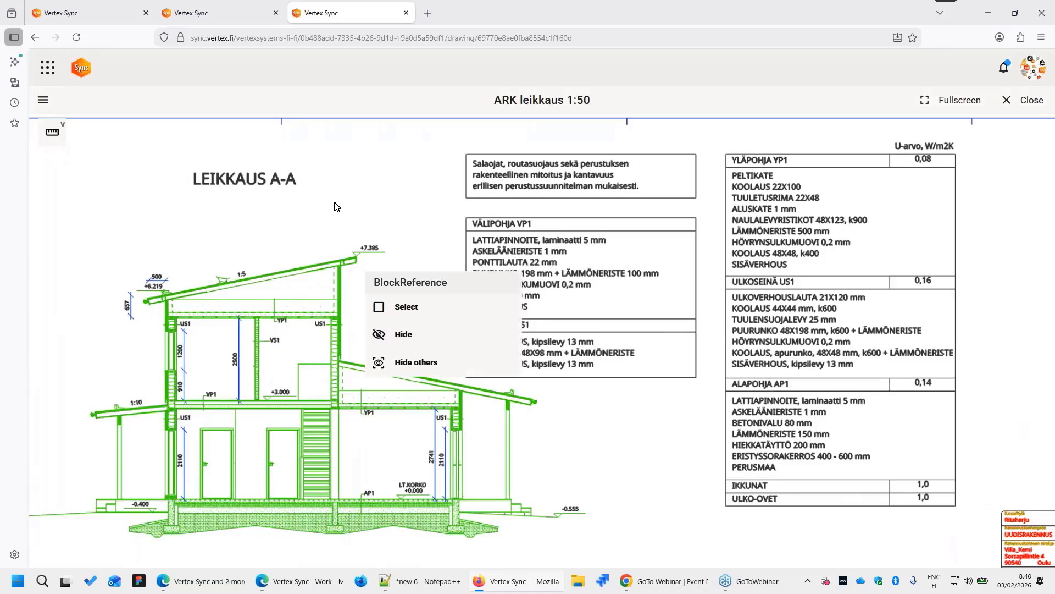
scroll(385, 199, up, 1)
scroll(456, 312, up, 1)
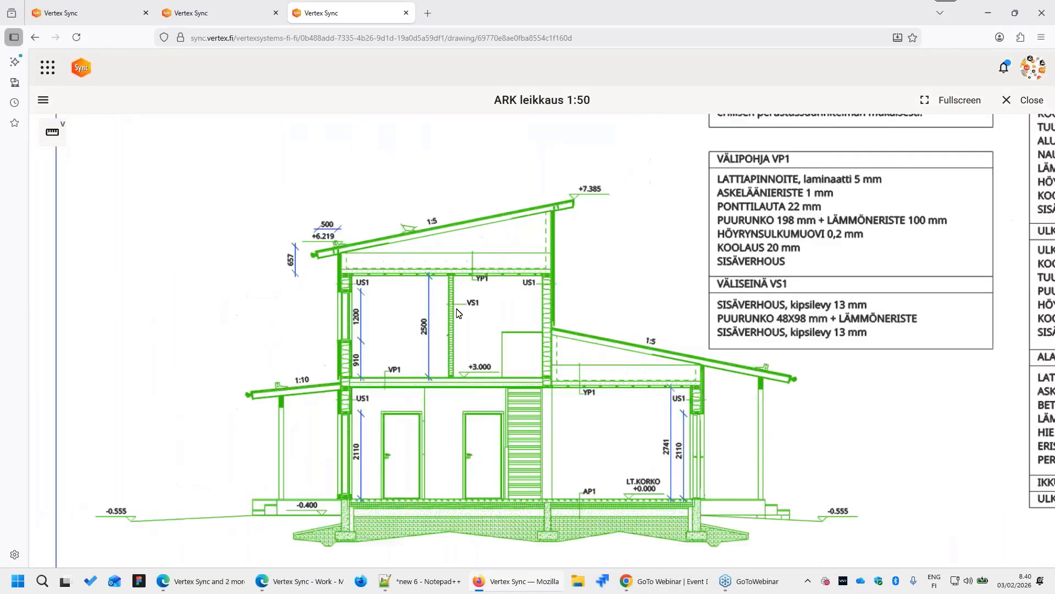
scroll(456, 312, up, 1)
Measure the upper-floor room height from ceiling to floor line with a perpendicular measurement snapping to Lines
click(59, 141)
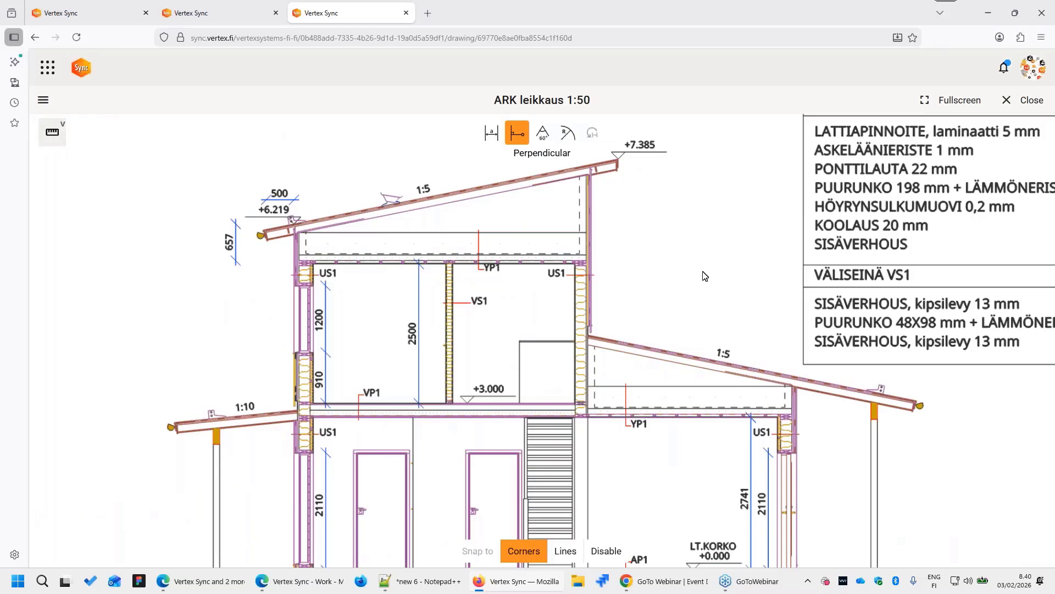
scroll(705, 276, up, 2)
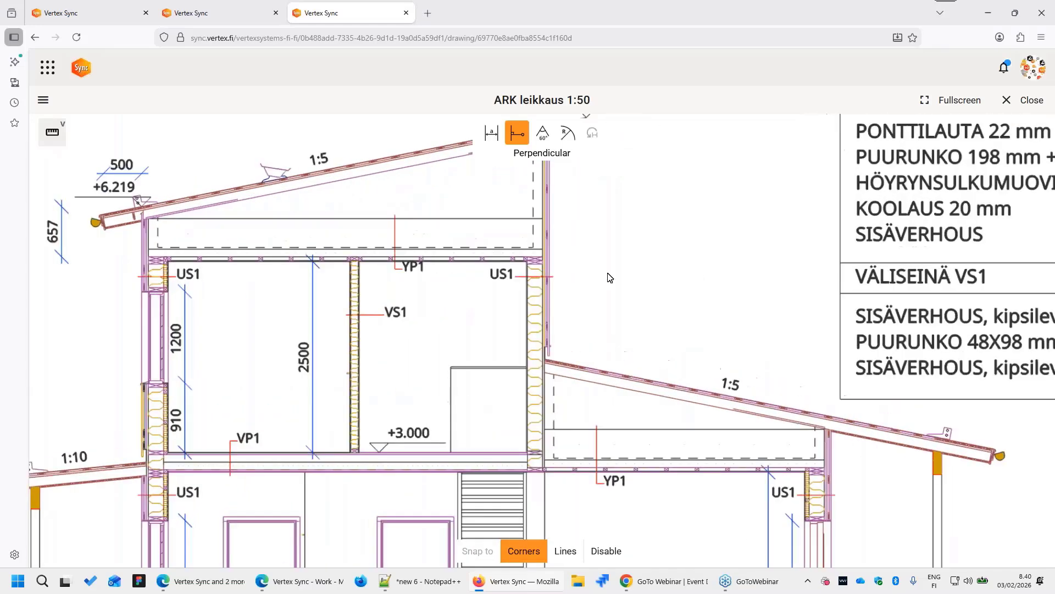
click(596, 483)
click(570, 553)
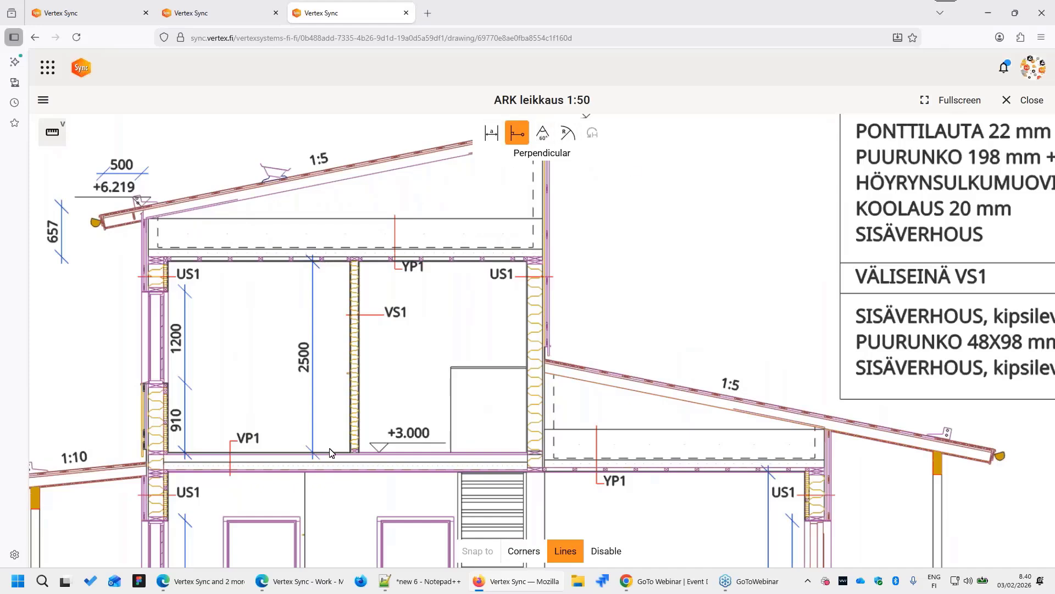
click(281, 262)
click(282, 375)
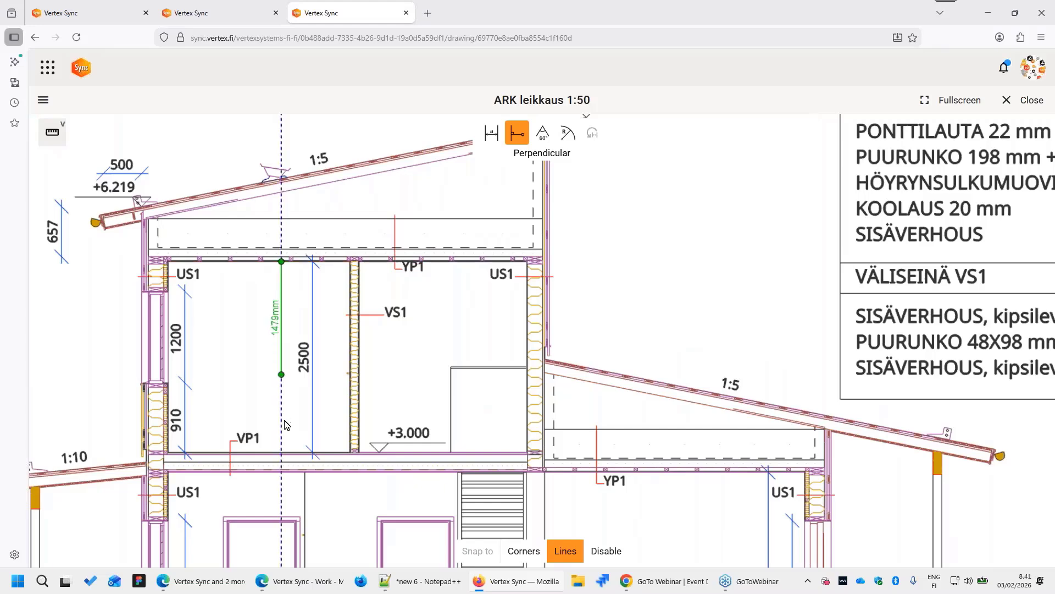
click(282, 452)
scroll(266, 390, up, 3)
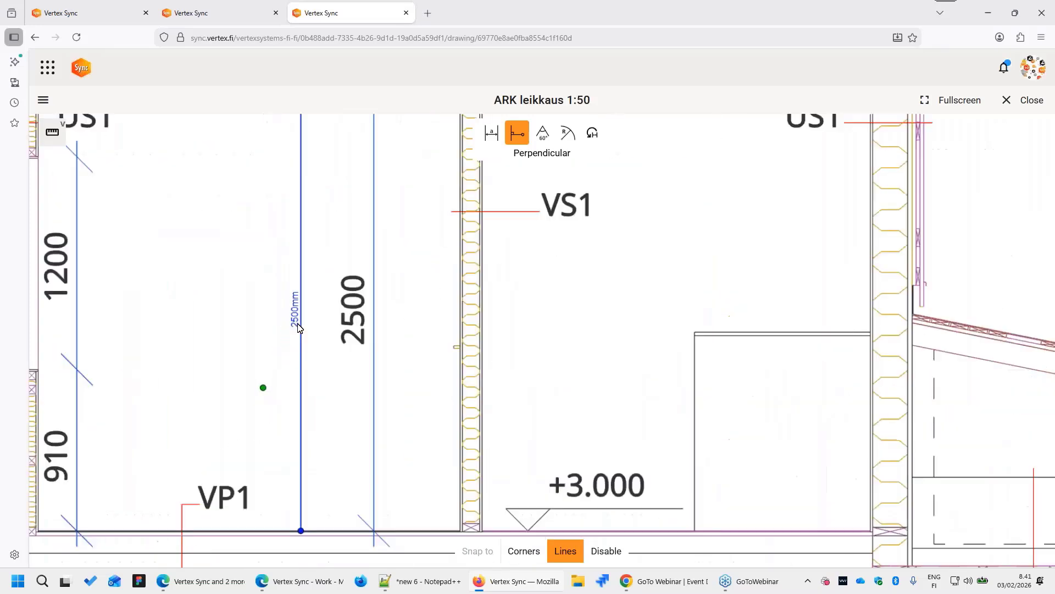
scroll(297, 327, down, 3)
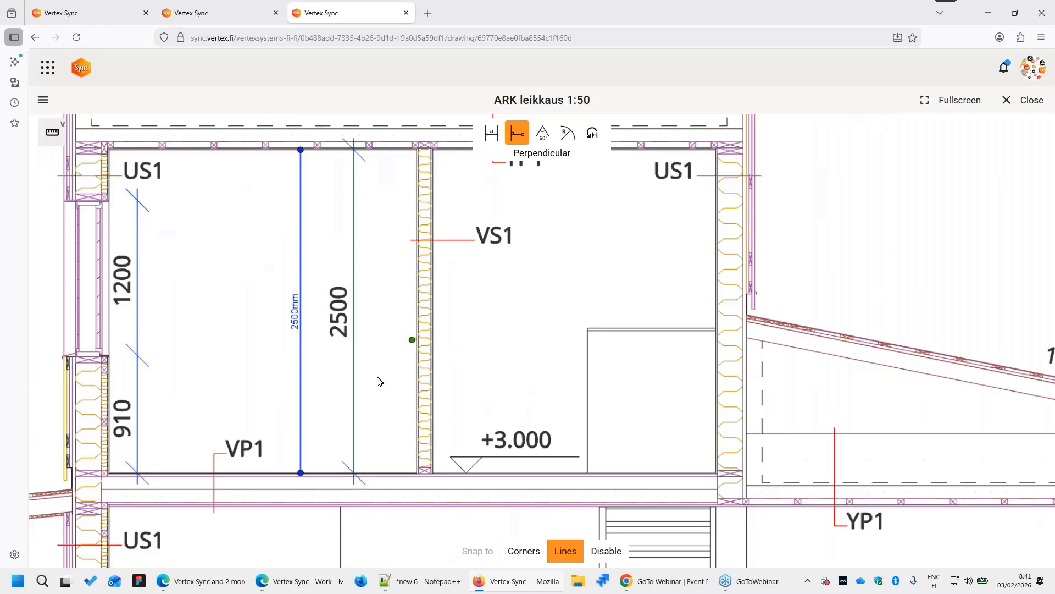
scroll(379, 379, down, 5)
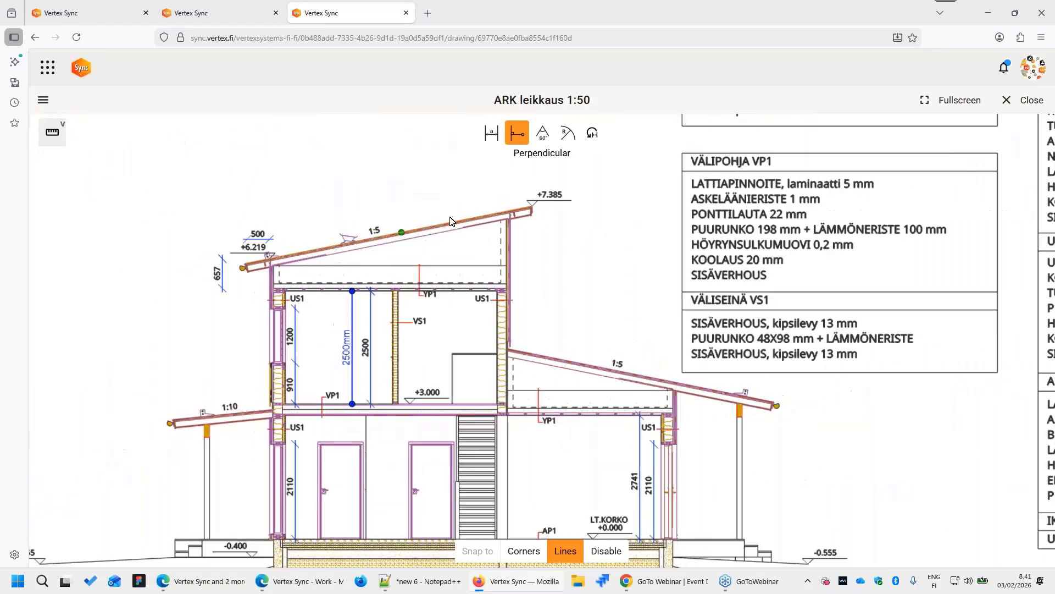
scroll(550, 235, down, 3)
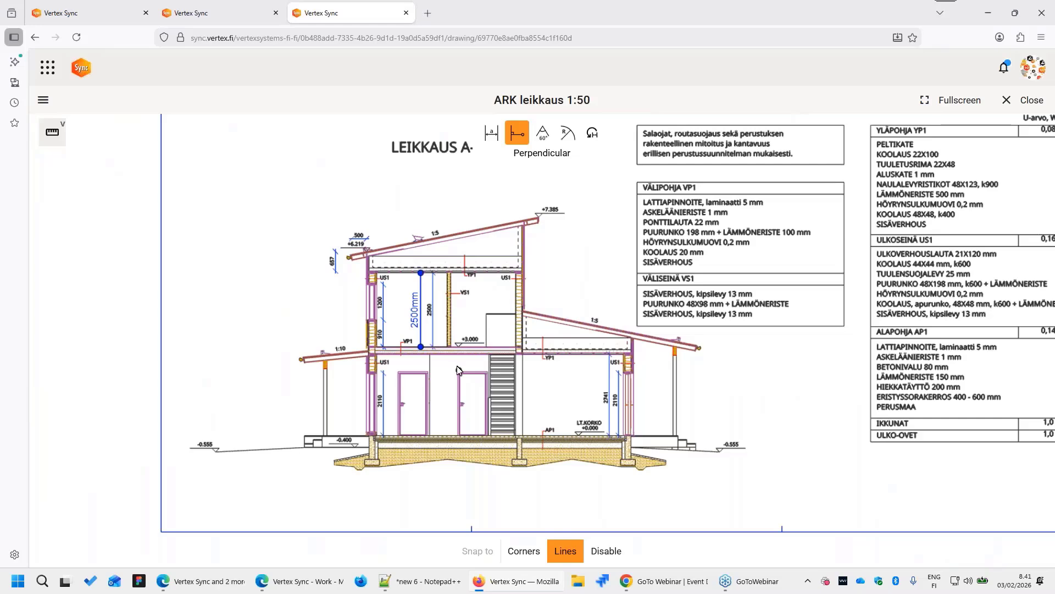
scroll(458, 369, up, 2)
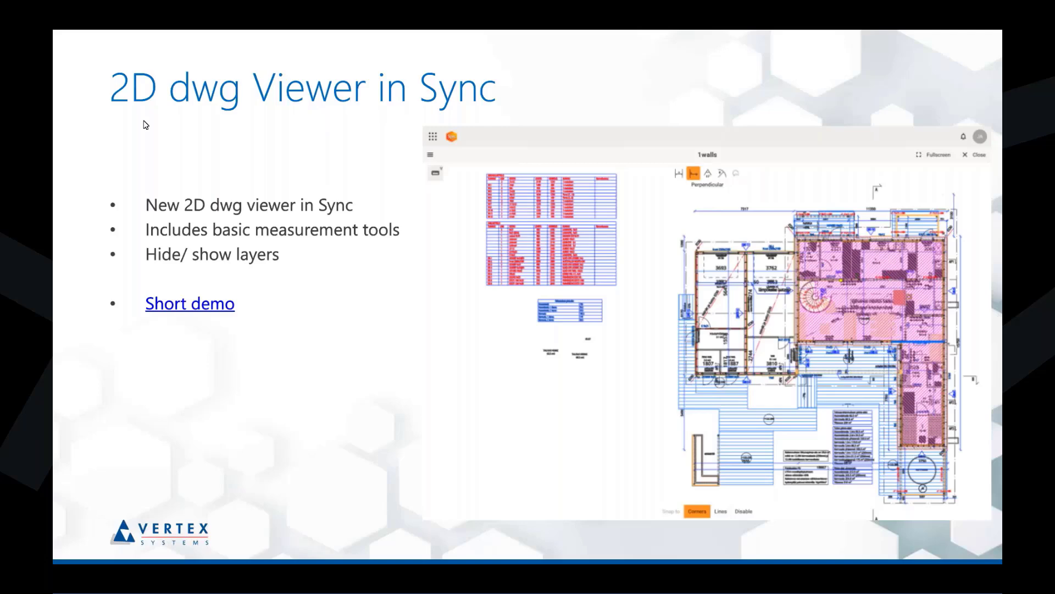
click(84, 99)
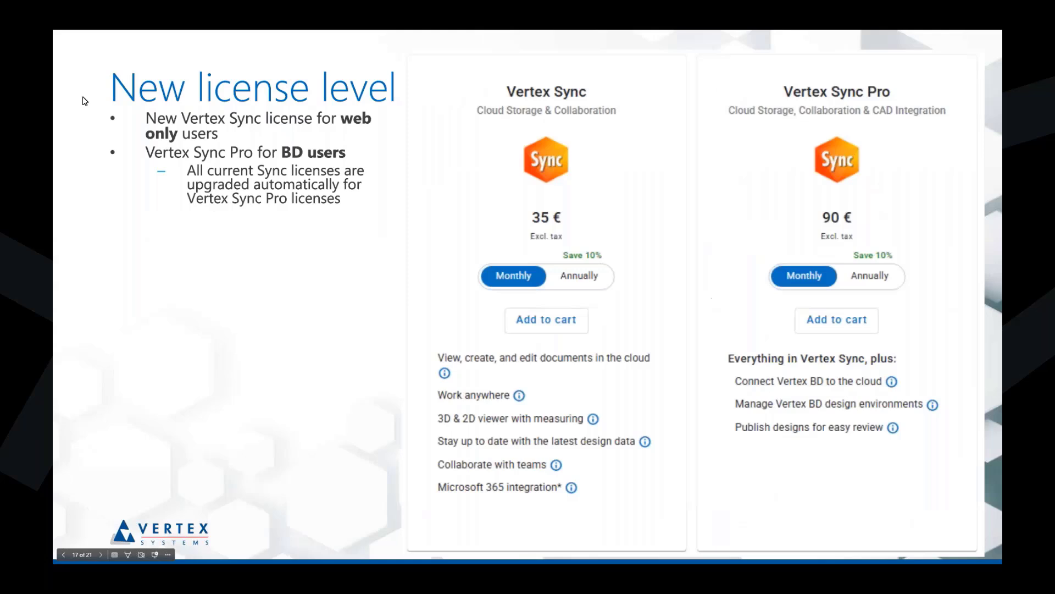